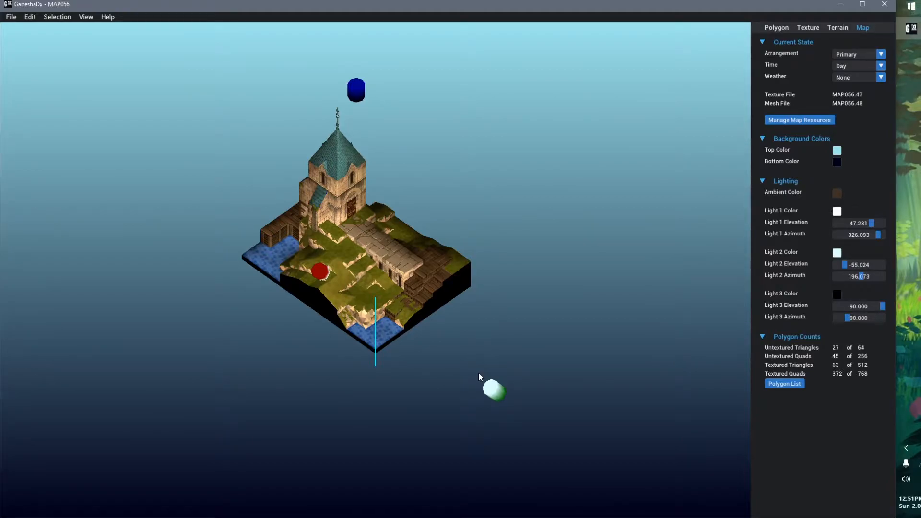
Open the polygon properties and select a stone walkway tile near the tower to show its position, normals and terrain values
{"action": "scroll", "coordinate": [369, 203], "scroll_direction": "up", "scroll_amount": 4}
{"action": "middle_click_drag", "start_coordinate": [370, 203], "coordinate": [358, 292]}
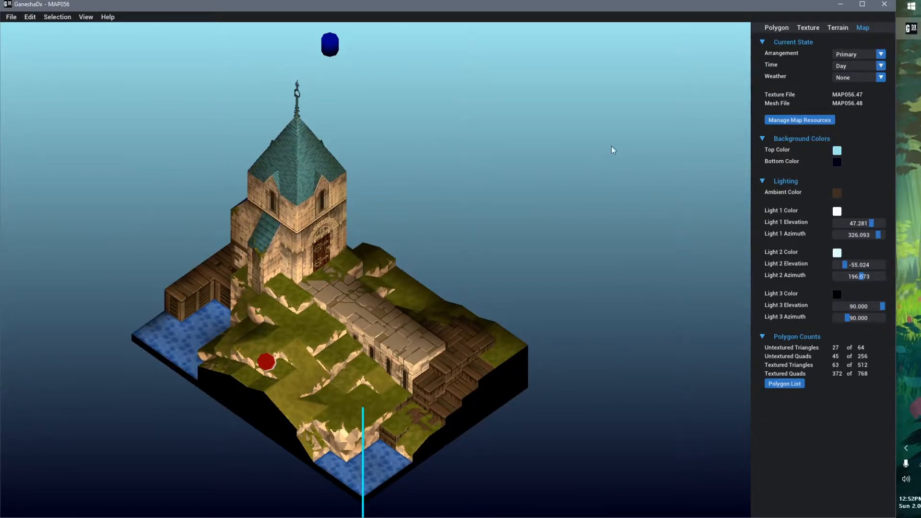
{"action": "left_click", "coordinate": [777, 29]}
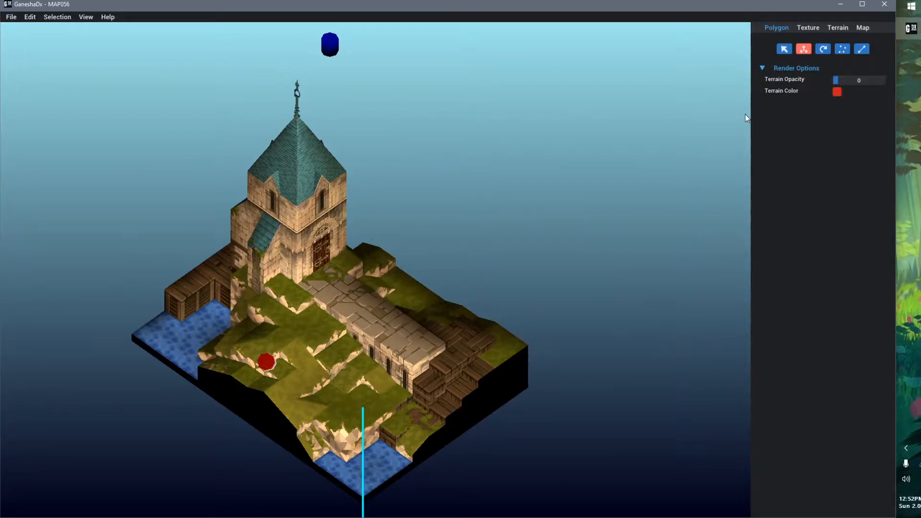
{"action": "left_click", "coordinate": [347, 307]}
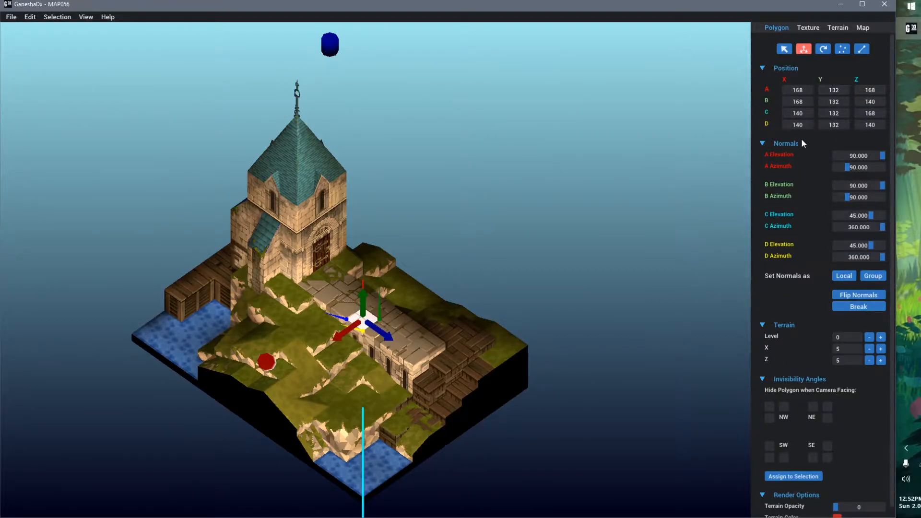
{"action": "scroll", "coordinate": [813, 293], "scroll_direction": "down", "scroll_amount": 1}
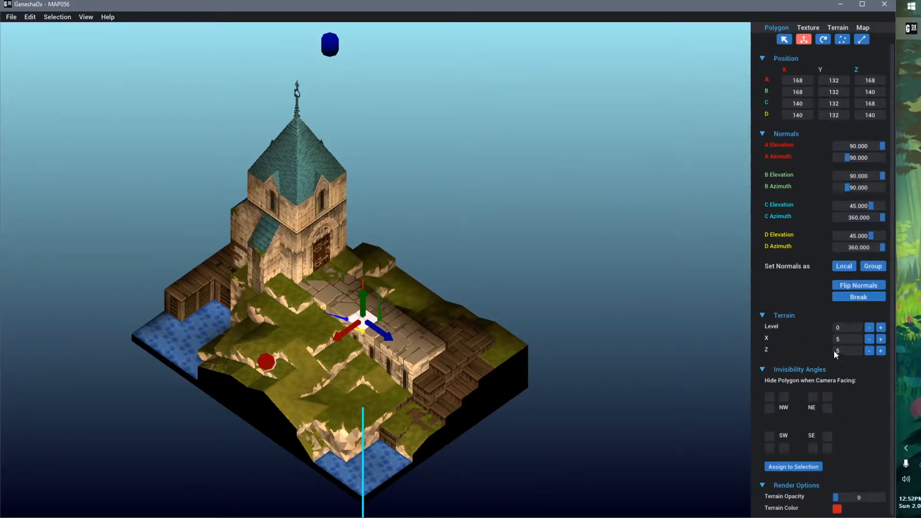
Select individual stone and grass tiles one at a time on the slope to compare their polygon properties
{"action": "middle_click_drag", "start_coordinate": [569, 412], "coordinate": [563, 372]}
{"action": "scroll", "coordinate": [369, 318], "scroll_direction": "up", "scroll_amount": 5}
{"action": "middle_click_drag", "start_coordinate": [340, 399], "coordinate": [388, 292]}
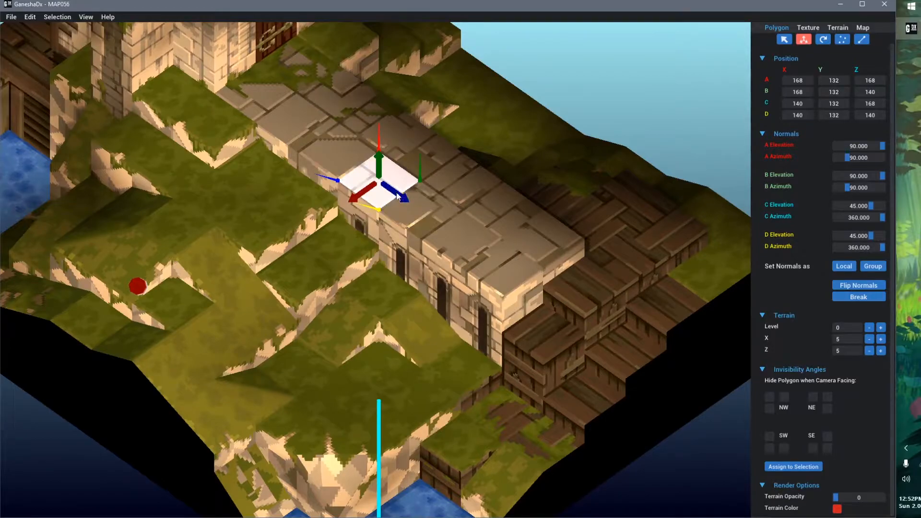
{"action": "left_click", "coordinate": [221, 286]}
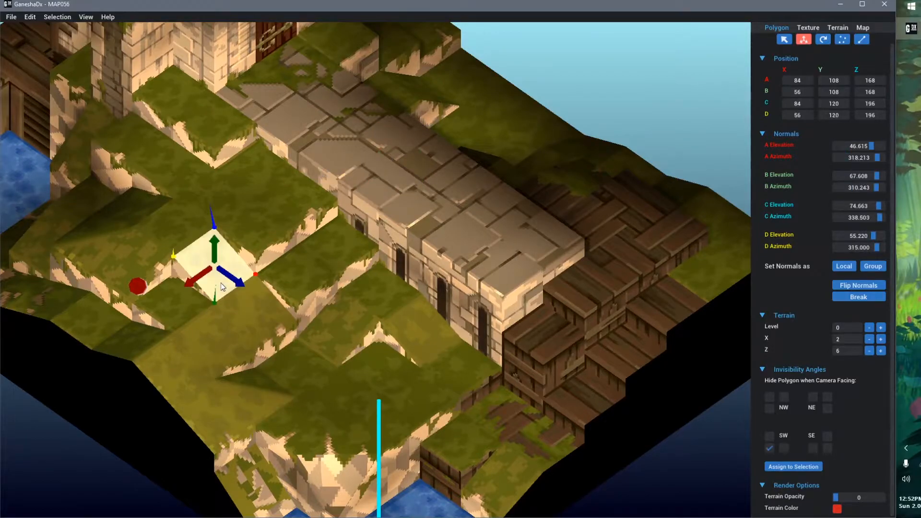
{"action": "left_click", "coordinate": [250, 317]}
{"action": "left_click", "coordinate": [332, 266]}
{"action": "left_click", "coordinate": [456, 237]}
{"action": "left_click", "coordinate": [319, 382]}
{"action": "left_click", "coordinate": [454, 390]}
{"action": "left_click", "coordinate": [323, 361]}
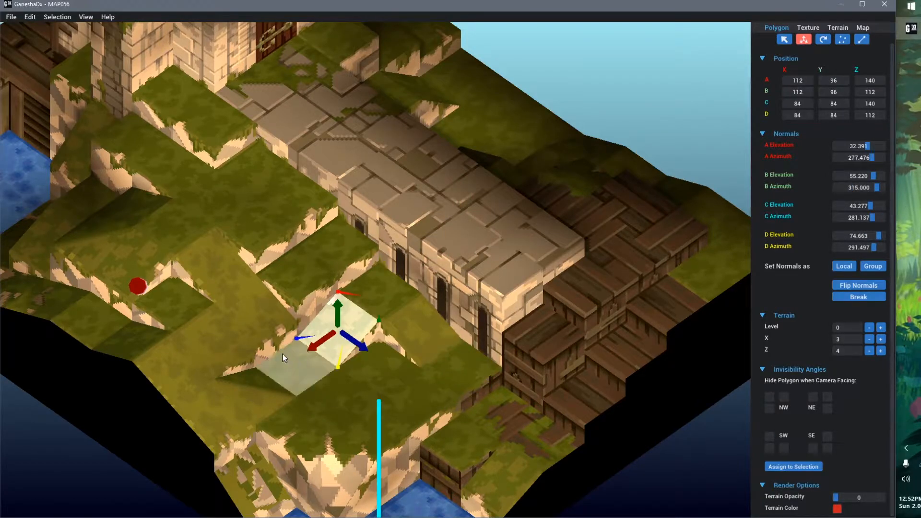
{"action": "left_click", "coordinate": [255, 332]}
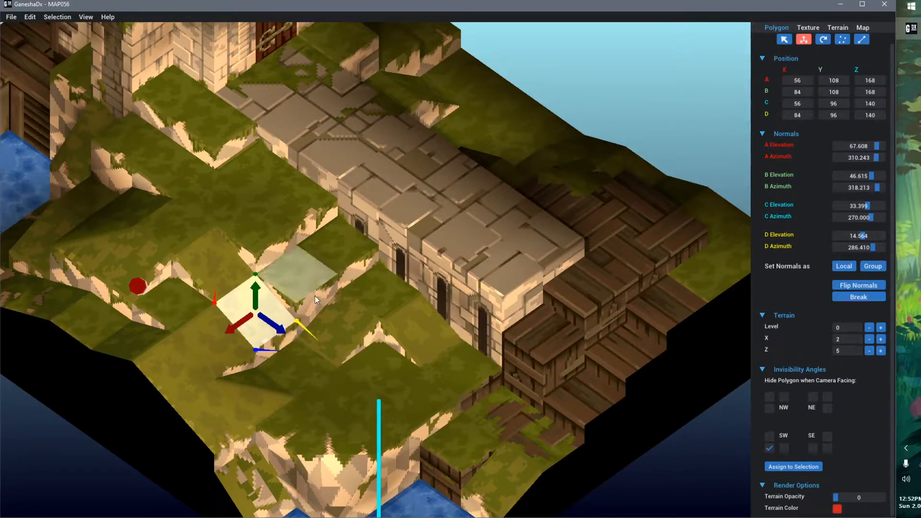
Select a stone walkway tile and add the surrounding walkway tiles to build a multiple-polygon selection
{"action": "left_click", "coordinate": [368, 183]}
{"action": "left_click", "coordinate": [435, 222], "text": "shift"}
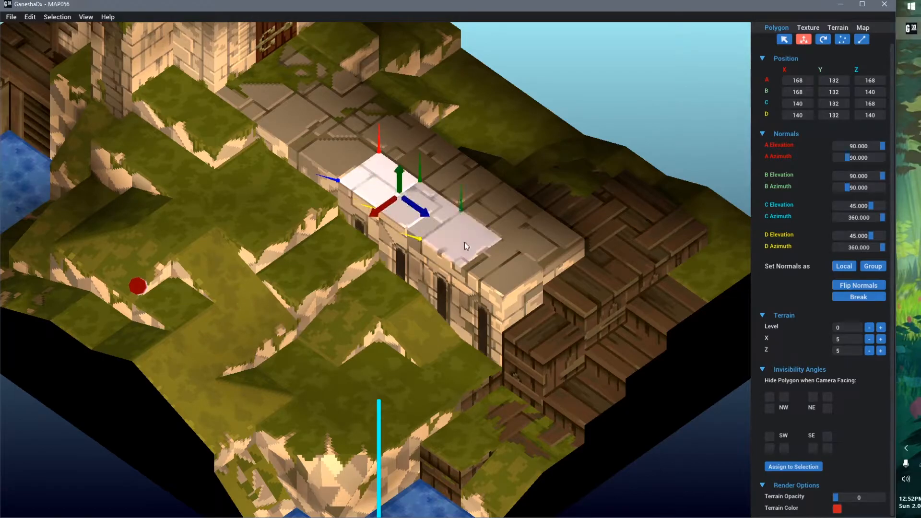
{"action": "left_click", "coordinate": [464, 241], "text": "shift"}
{"action": "left_click", "coordinate": [502, 262], "text": "shift"}
{"action": "left_click", "coordinate": [528, 239], "text": "shift"}
{"action": "left_click", "coordinate": [501, 211], "text": "shift"}
{"action": "left_click", "coordinate": [474, 180], "text": "shift"}
{"action": "left_click", "coordinate": [420, 152], "text": "shift"}
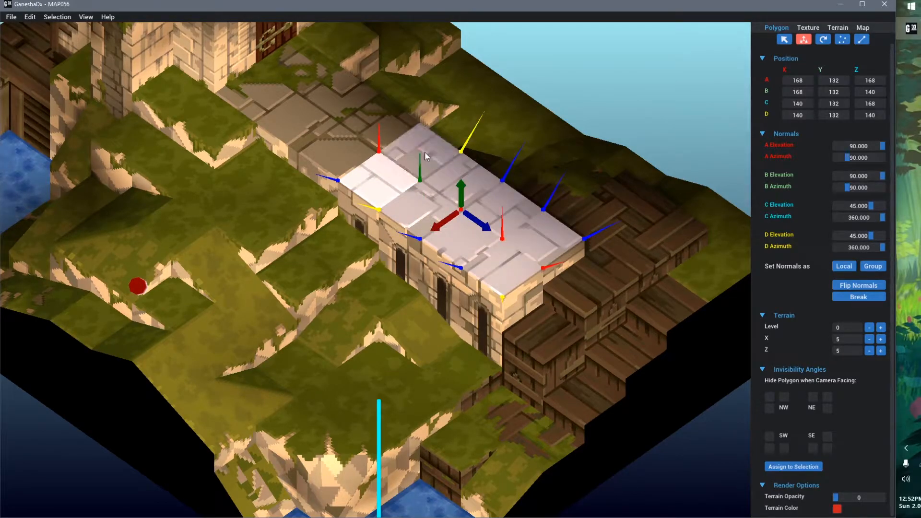
{"action": "left_click", "coordinate": [366, 123], "text": "shift"}
{"action": "left_click", "coordinate": [339, 152], "text": "shift"}
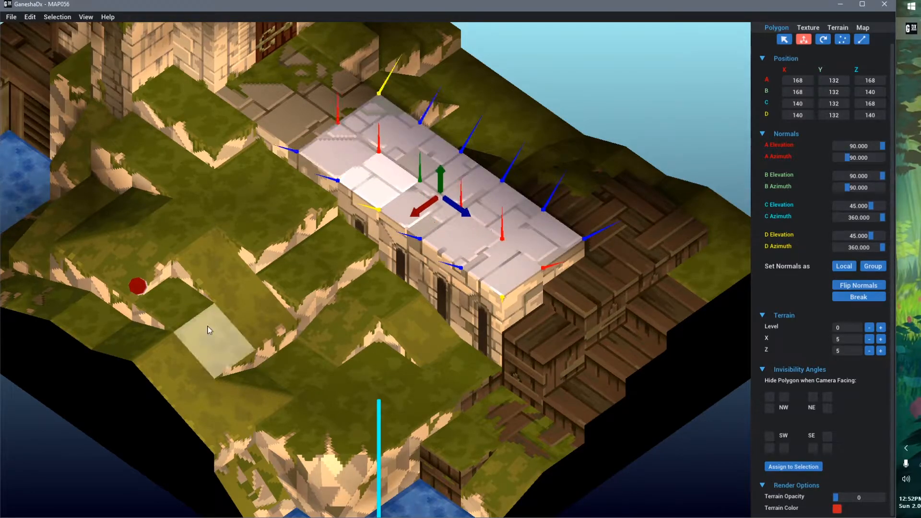
Remove the walkway tiles towards the tower and the far end corner tile from the selection, toggling the near end tile off and on
{"action": "left_click", "coordinate": [342, 144], "text": "shift"}
{"action": "left_click", "coordinate": [377, 123], "text": "shift"}
{"action": "left_click", "coordinate": [416, 155], "text": "shift"}
{"action": "left_click", "coordinate": [502, 267], "text": "shift"}
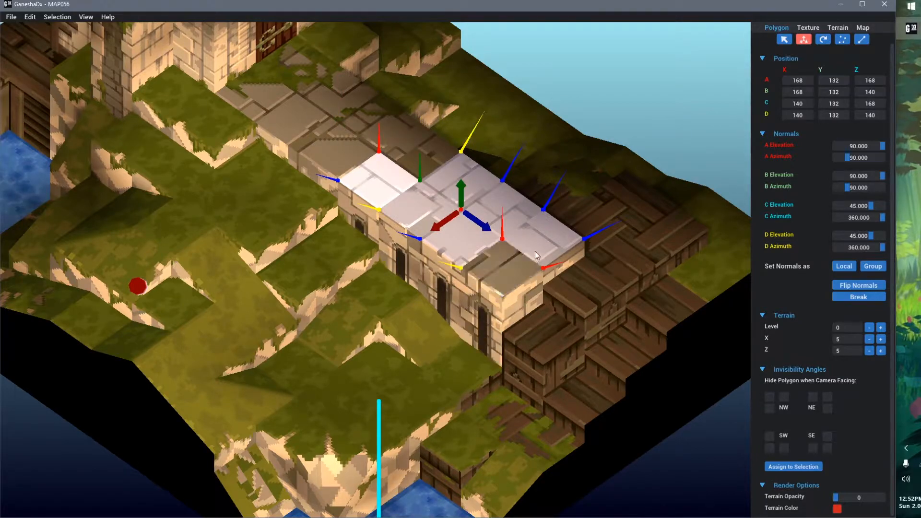
{"action": "left_click", "coordinate": [535, 251], "text": "shift"}
{"action": "left_click", "coordinate": [505, 281], "text": "shift"}
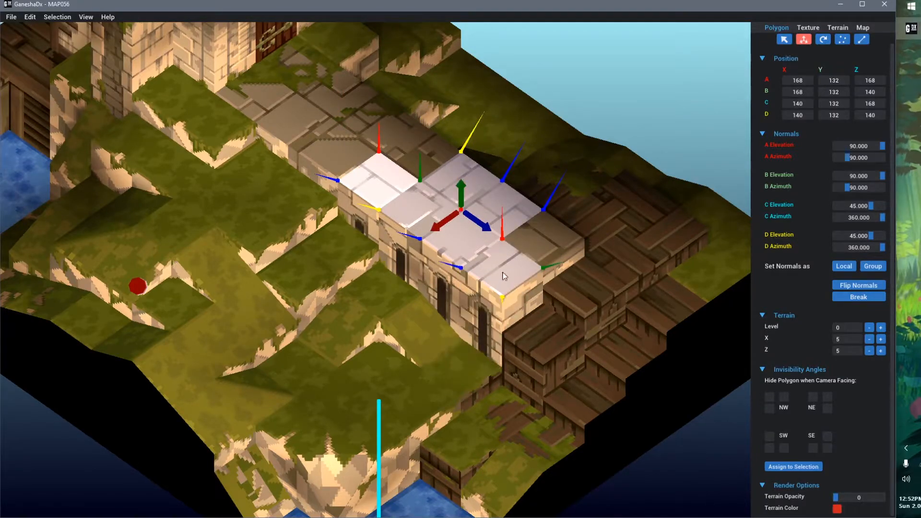
{"action": "left_click", "coordinate": [503, 273], "text": "shift"}
{"action": "left_click", "coordinate": [511, 260], "text": "shift"}
{"action": "left_click", "coordinate": [498, 275], "text": "shift"}
{"action": "left_click", "coordinate": [500, 301], "text": "shift"}
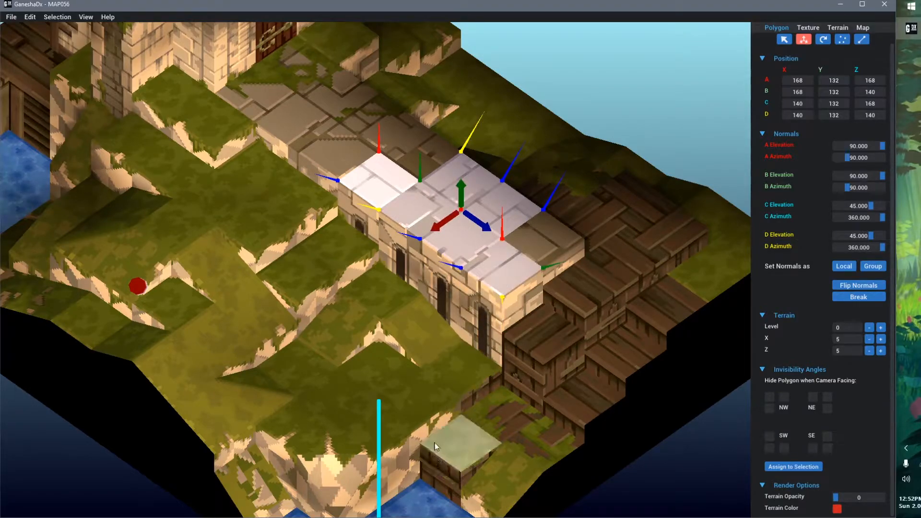
Add the walkway tiles towards the tower back to the selection, along with several grass tiles on the slope
{"action": "left_click", "coordinate": [417, 151], "text": "shift"}
{"action": "left_click", "coordinate": [294, 206], "text": "shift"}
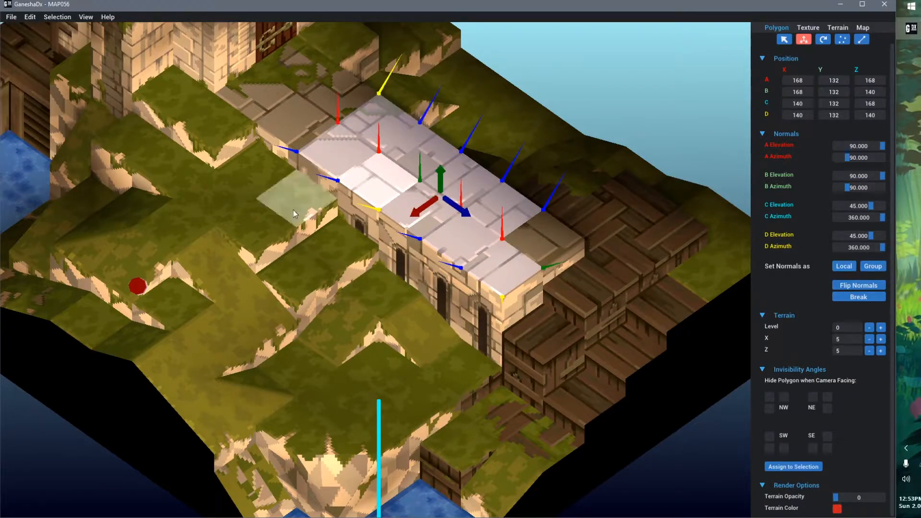
{"action": "left_click", "coordinate": [255, 290], "text": "shift"}
{"action": "left_click", "coordinate": [300, 274], "text": "shift"}
{"action": "left_click", "coordinate": [255, 234], "text": "shift"}
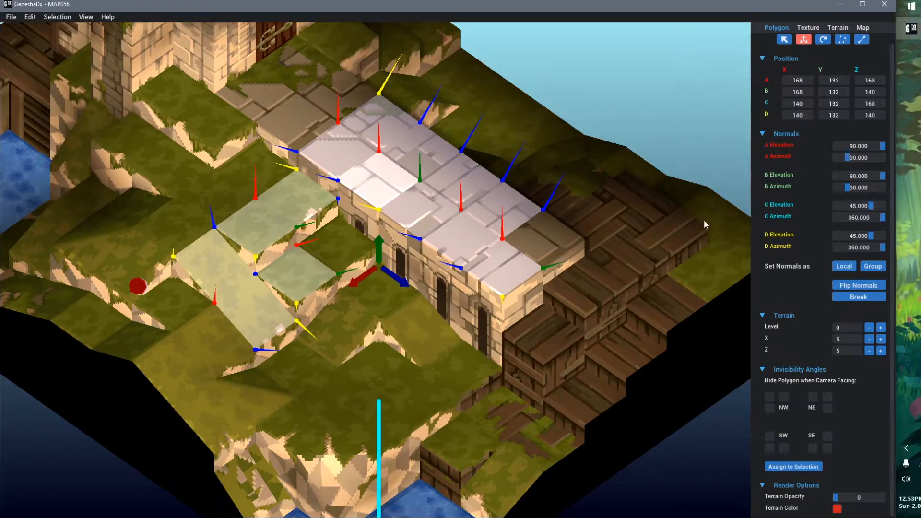
Replace the selection with the yellowish grass tile mid-slope and add the grass tiles surrounding it
{"action": "left_click", "coordinate": [417, 213]}
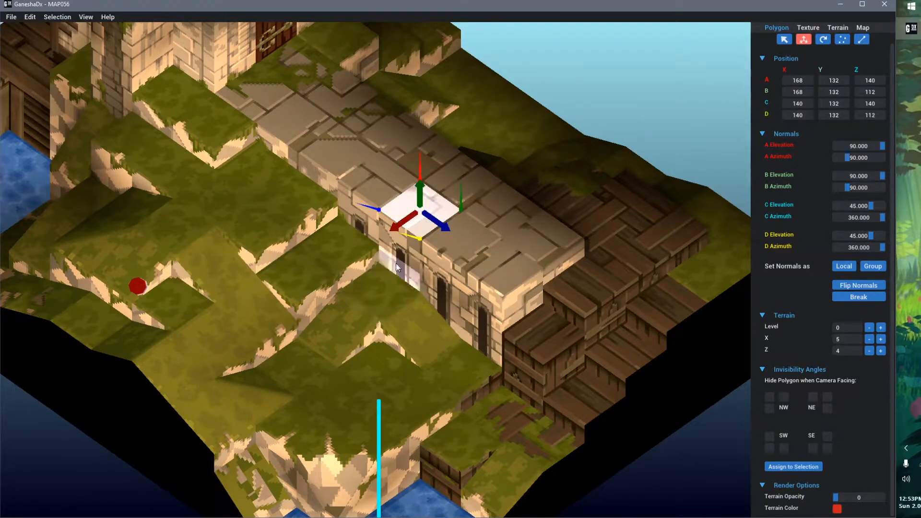
{"action": "left_click", "coordinate": [237, 321]}
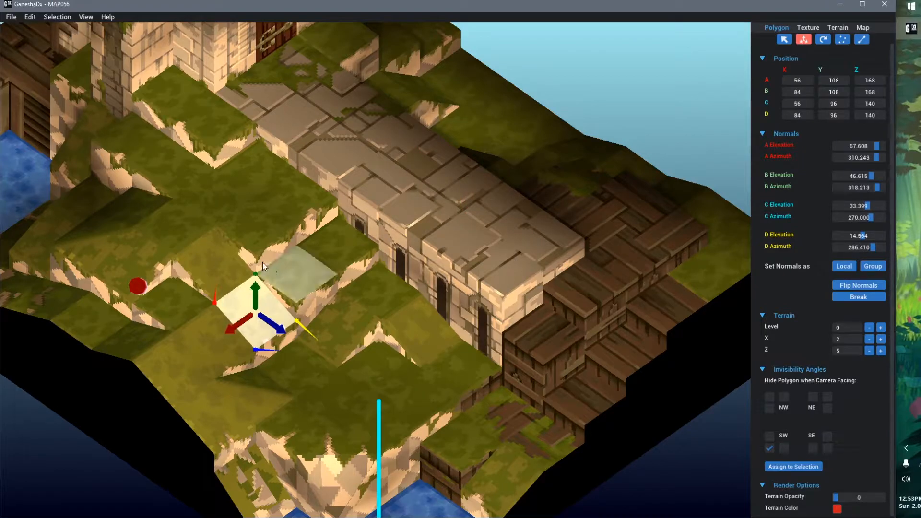
{"action": "left_click", "coordinate": [256, 237], "text": "shift"}
{"action": "left_click", "coordinate": [213, 273], "text": "shift"}
{"action": "left_click", "coordinate": [186, 306], "text": "shift"}
{"action": "left_click", "coordinate": [214, 344], "text": "shift"}
{"action": "left_click", "coordinate": [298, 285], "text": "shift"}
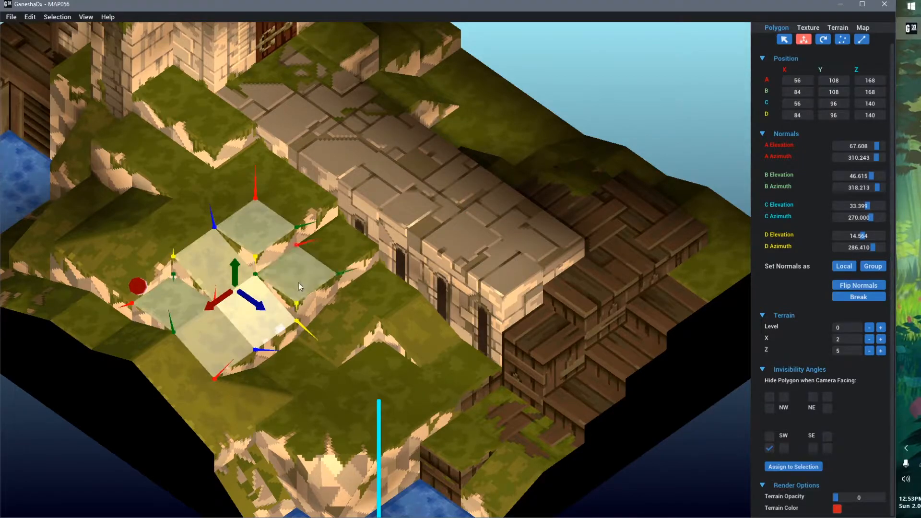
{"action": "left_click", "coordinate": [327, 324], "text": "shift"}
{"action": "left_click", "coordinate": [252, 377], "text": "shift"}
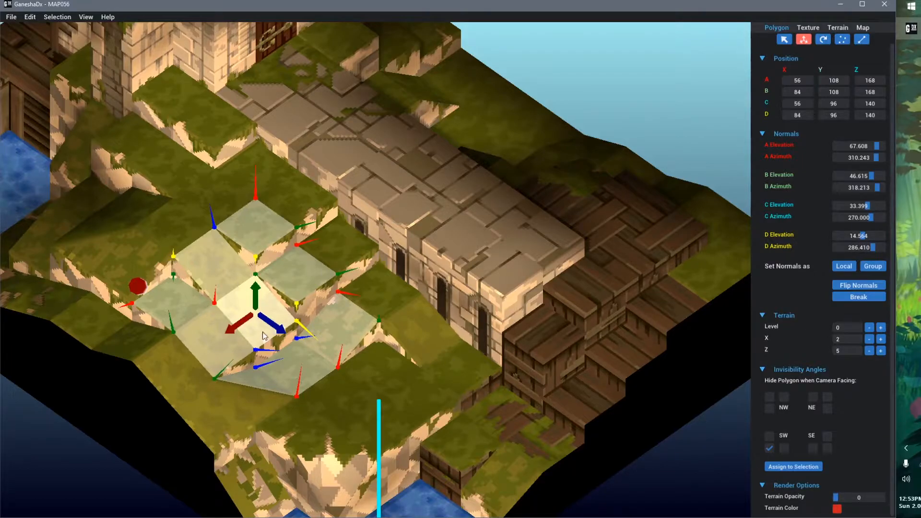
Start a new selection on the upper slope and group four adjoining flat grass tiles beside the stone walkway
{"action": "middle_click_drag", "start_coordinate": [350, 336], "coordinate": [450, 275]}
{"action": "mouse_move", "coordinate": [450, 275]}
{"action": "right_mouse_down"}
{"action": "mouse_move", "coordinate": [509, 274]}
{"action": "mouse_move", "coordinate": [453, 273]}
{"action": "right_mouse_up"}
{"action": "scroll", "coordinate": [373, 266], "scroll_direction": "up", "scroll_amount": 5}
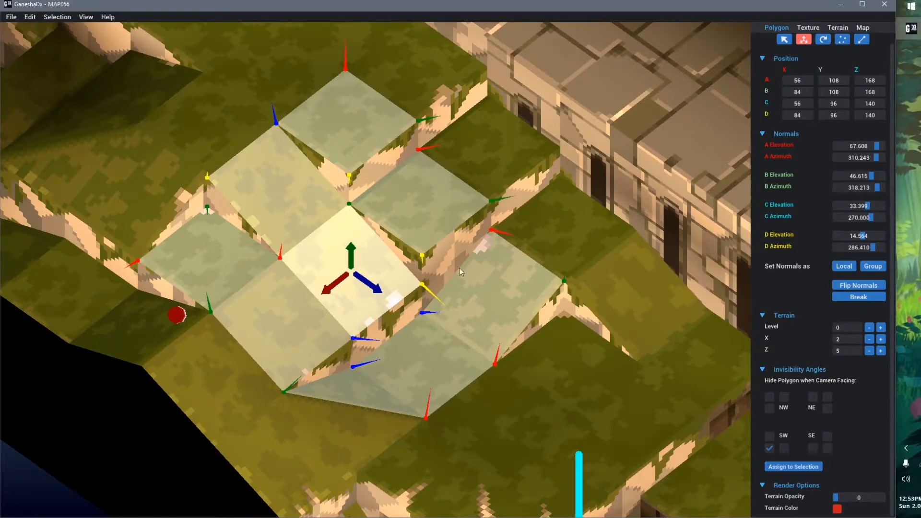
{"action": "left_click", "coordinate": [521, 155]}
{"action": "middle_click_drag", "start_coordinate": [516, 234], "coordinate": [460, 342]}
{"action": "left_click", "coordinate": [301, 134]}
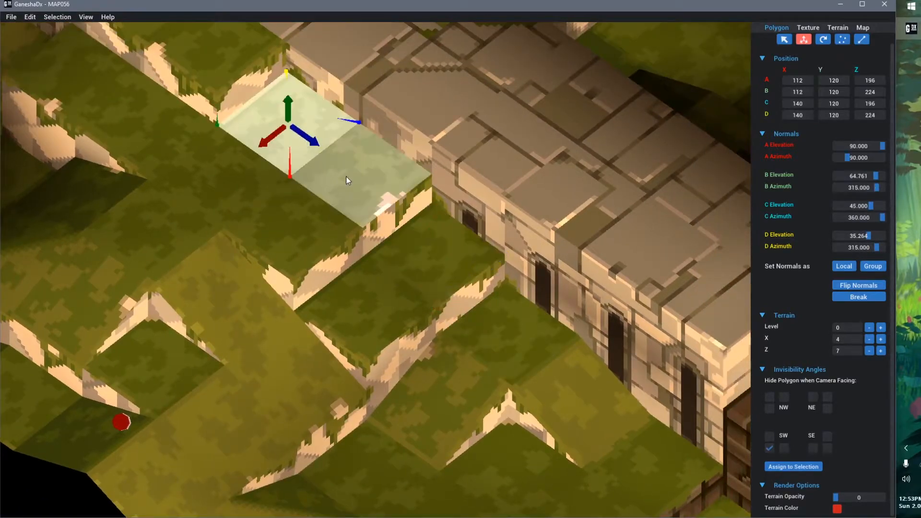
{"action": "left_click", "coordinate": [346, 178], "text": "ctrl"}
{"action": "left_click", "coordinate": [284, 222], "text": "ctrl"}
{"action": "left_click", "coordinate": [223, 186], "text": "ctrl"}
{"action": "right_click_drag", "start_coordinate": [335, 331], "coordinate": [346, 333]}
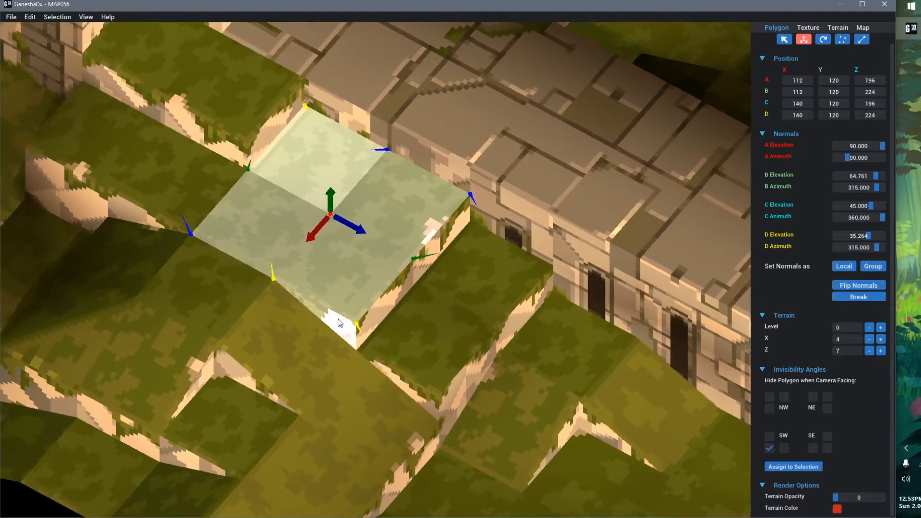
{"action": "scroll", "coordinate": [383, 212], "scroll_direction": "down", "scroll_amount": 4}
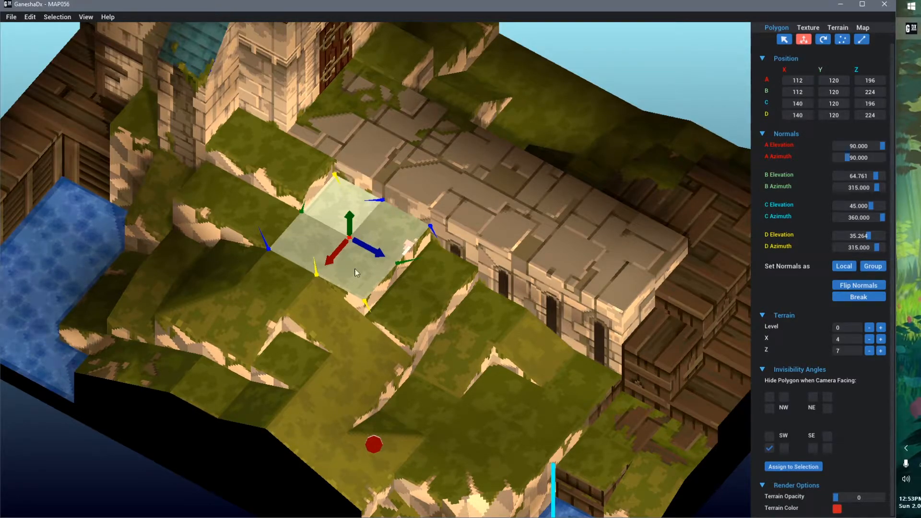
Start the selection over from the flat grass tile bordering the walkway and add its three adjoining grass tiles
{"action": "left_click", "coordinate": [399, 226]}
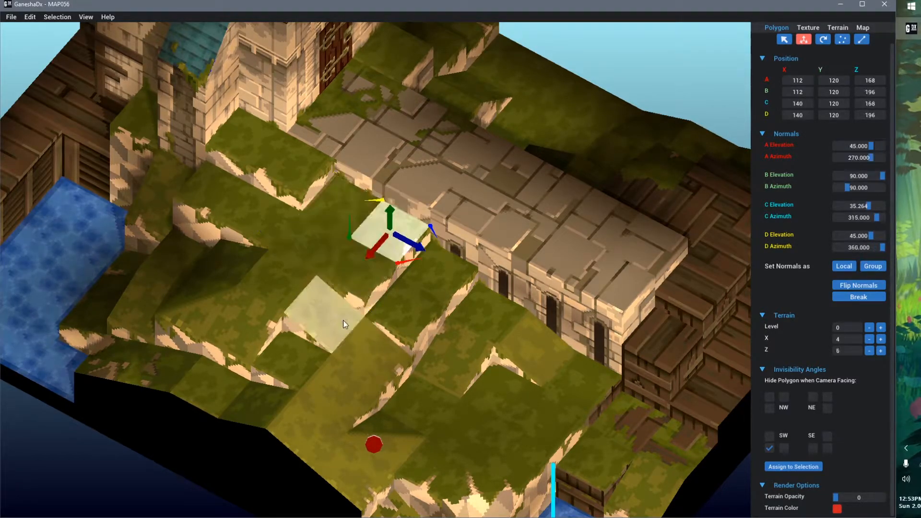
{"action": "left_click", "coordinate": [340, 268], "text": "shift"}
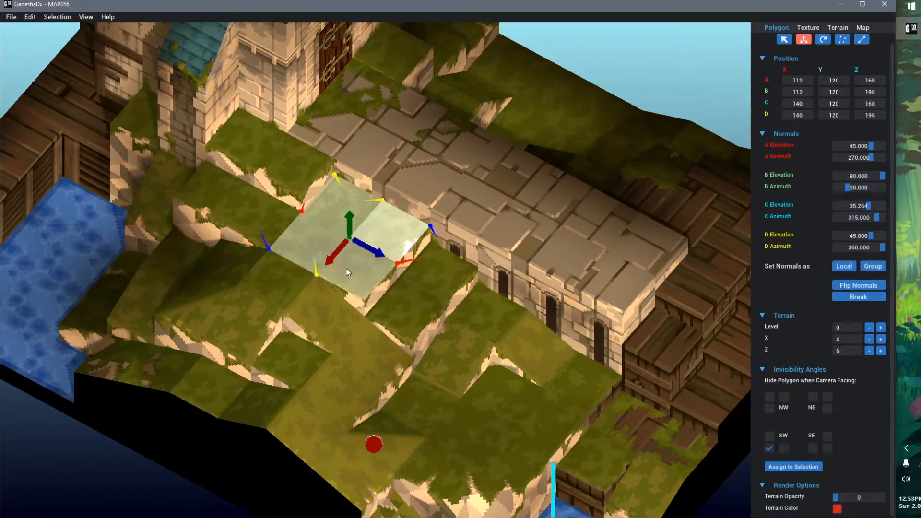
{"action": "scroll", "coordinate": [412, 370], "scroll_direction": "up", "scroll_amount": 4}
{"action": "middle_click_drag", "start_coordinate": [413, 371], "coordinate": [424, 363]}
{"action": "scroll", "coordinate": [406, 372], "scroll_direction": "down", "scroll_amount": 4}
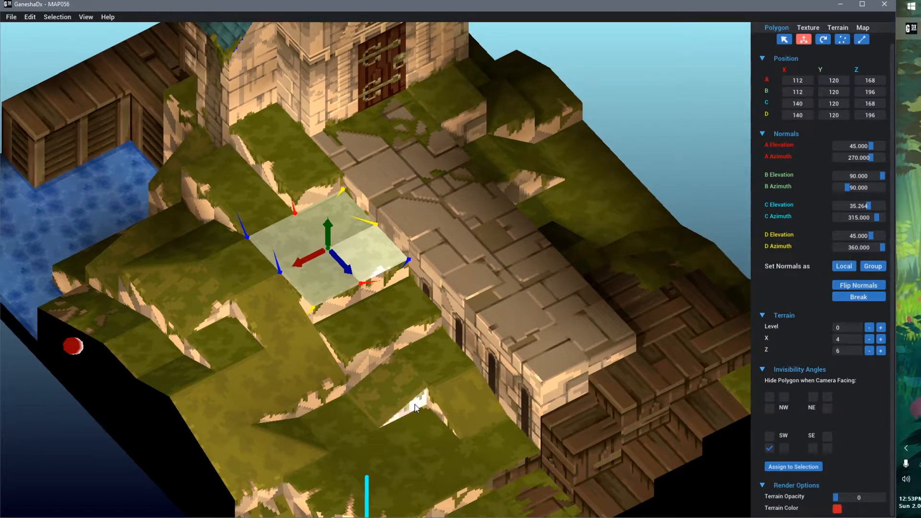
Extend the selection with the sloped yellowish grass tiles and the neighbouring grass ledges below the flat tiles
{"action": "middle_click_drag", "start_coordinate": [376, 338], "coordinate": [397, 344]}
{"action": "scroll", "coordinate": [399, 339], "scroll_direction": "up", "scroll_amount": 2}
{"action": "left_click", "coordinate": [290, 332], "text": "shift"}
{"action": "left_click", "coordinate": [309, 377], "text": "shift"}
{"action": "left_click", "coordinate": [231, 283], "text": "shift"}
{"action": "left_click", "coordinate": [188, 313], "text": "shift"}
{"action": "left_click", "coordinate": [219, 354], "text": "shift"}
{"action": "left_click", "coordinate": [262, 396], "text": "shift"}
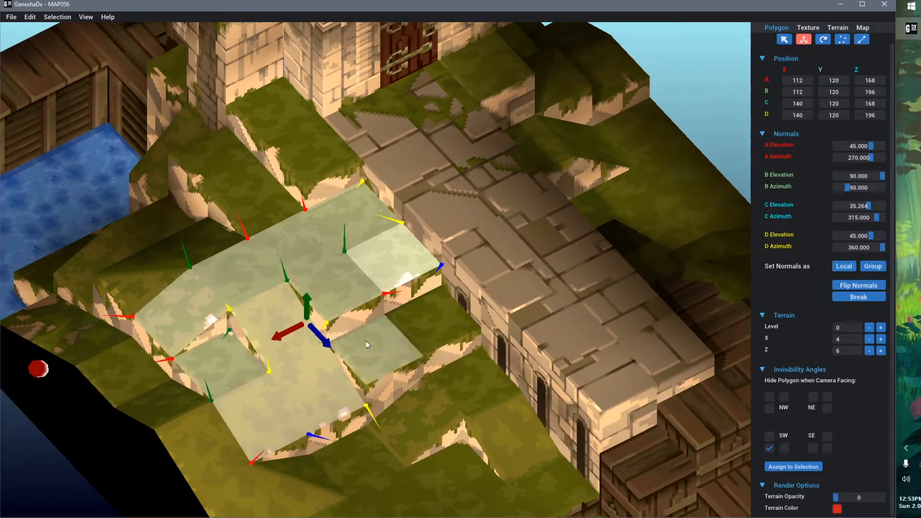
{"action": "left_click", "coordinate": [366, 342], "text": "shift"}
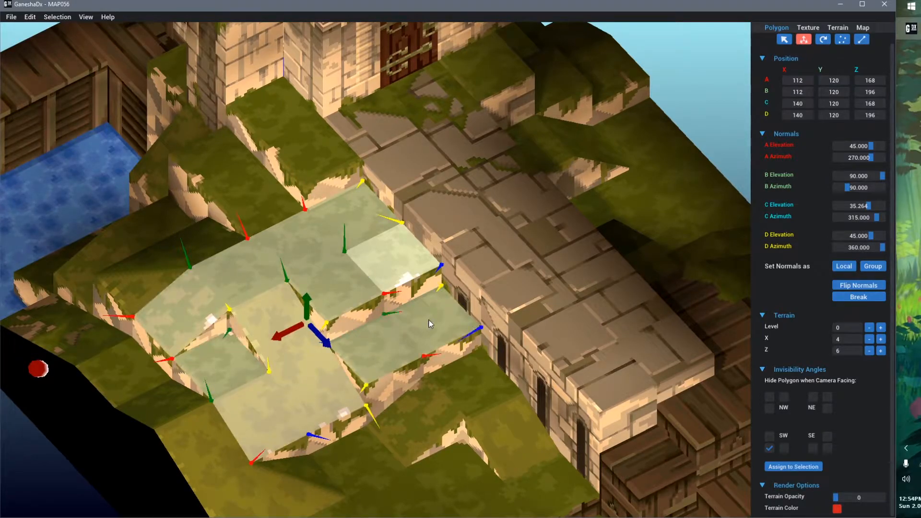
Make the lower grass tiles within the selection active in turn to compare their positions and normals
{"action": "left_click", "coordinate": [303, 389], "text": "shift"}
{"action": "left_click", "coordinate": [244, 359], "text": "shift"}
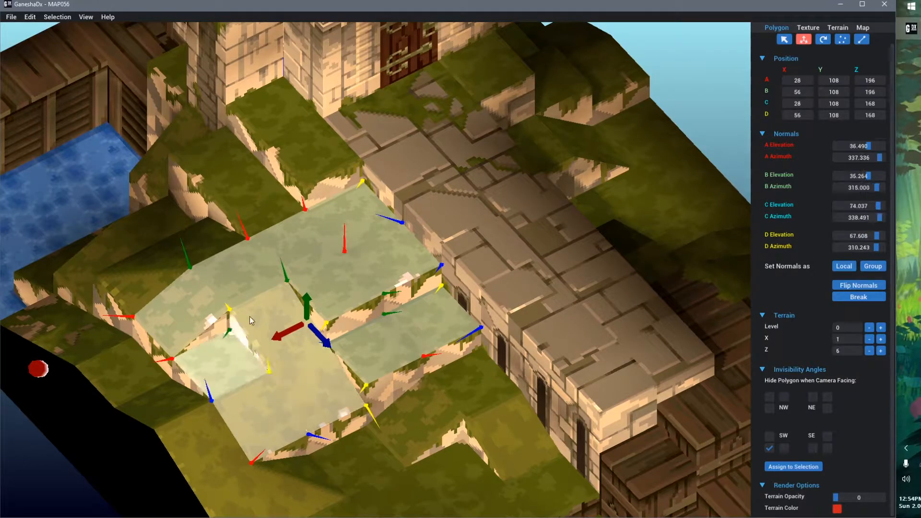
{"action": "left_click", "coordinate": [249, 318], "text": "shift"}
{"action": "left_click", "coordinate": [303, 387], "text": "shift"}
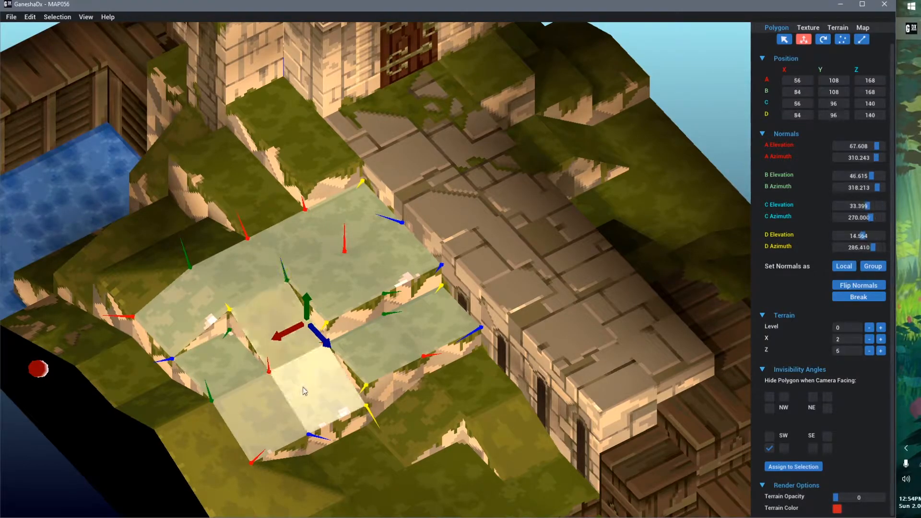
{"action": "left_click", "coordinate": [249, 397], "text": "shift"}
{"action": "left_click", "coordinate": [259, 311], "text": "shift"}
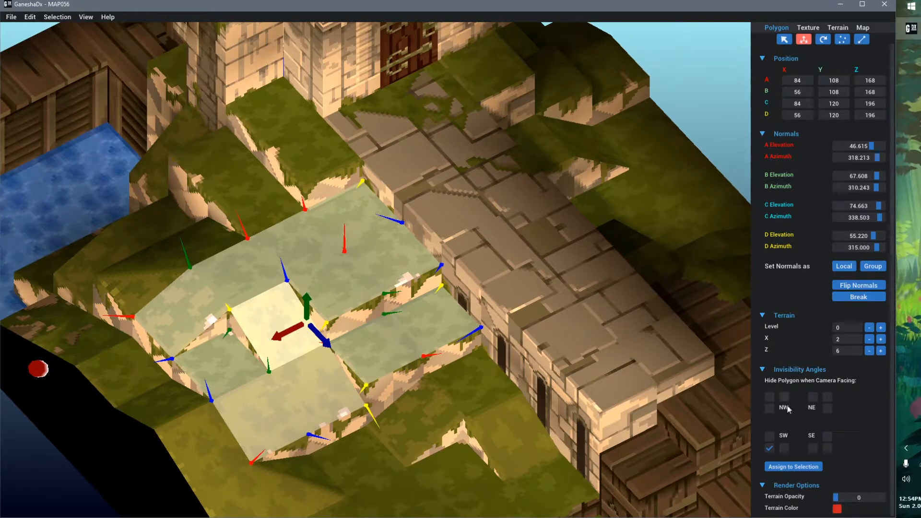
Switch the active polygon among the upper, ledge and sloped grass tiles while keeping the group selected, and inspect each one's values
{"action": "left_click", "coordinate": [356, 268], "text": "shift"}
{"action": "left_click", "coordinate": [363, 216], "text": "shift"}
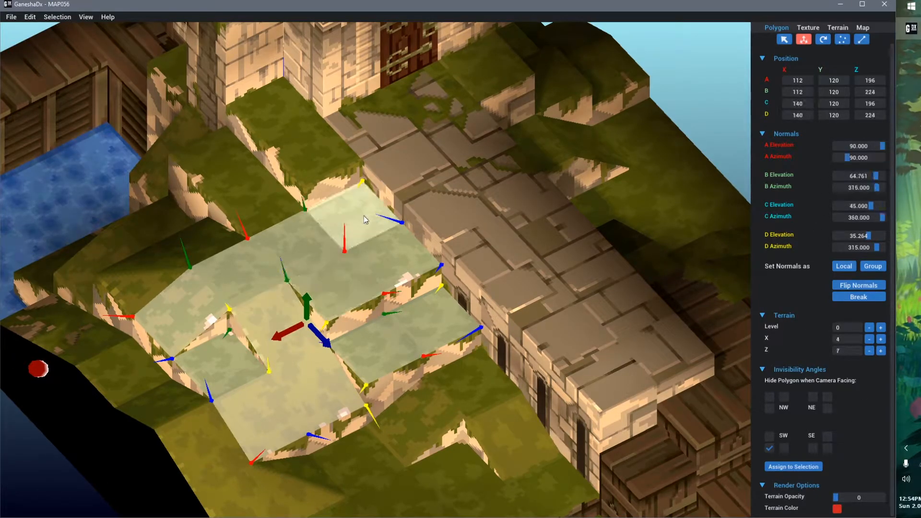
{"action": "left_click", "coordinate": [380, 241], "text": "shift"}
{"action": "left_click", "coordinate": [451, 326], "text": "shift"}
{"action": "left_click", "coordinate": [375, 350], "text": "shift"}
{"action": "left_click", "coordinate": [324, 390], "text": "shift"}
{"action": "left_click", "coordinate": [281, 416], "text": "shift"}
{"action": "left_click", "coordinate": [276, 329], "text": "shift"}
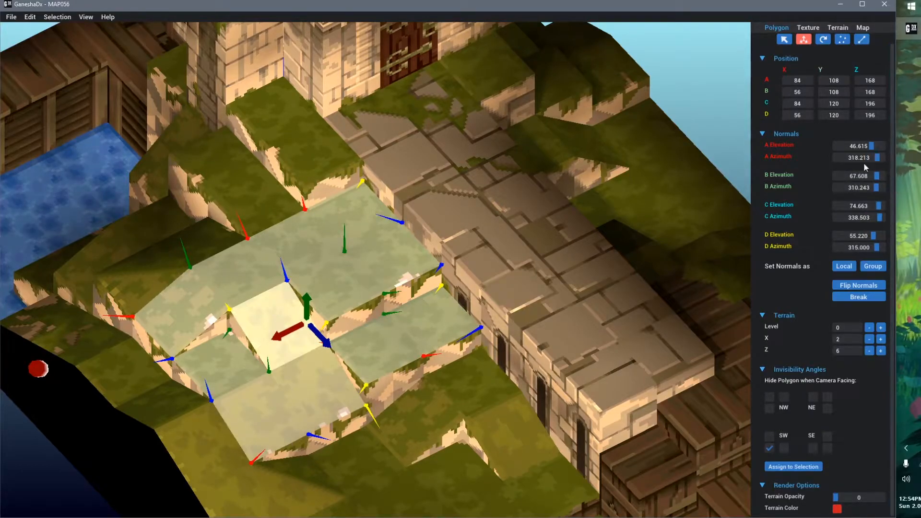
{"action": "left_click", "coordinate": [249, 283], "text": "shift"}
{"action": "left_click", "coordinate": [335, 283], "text": "shift"}
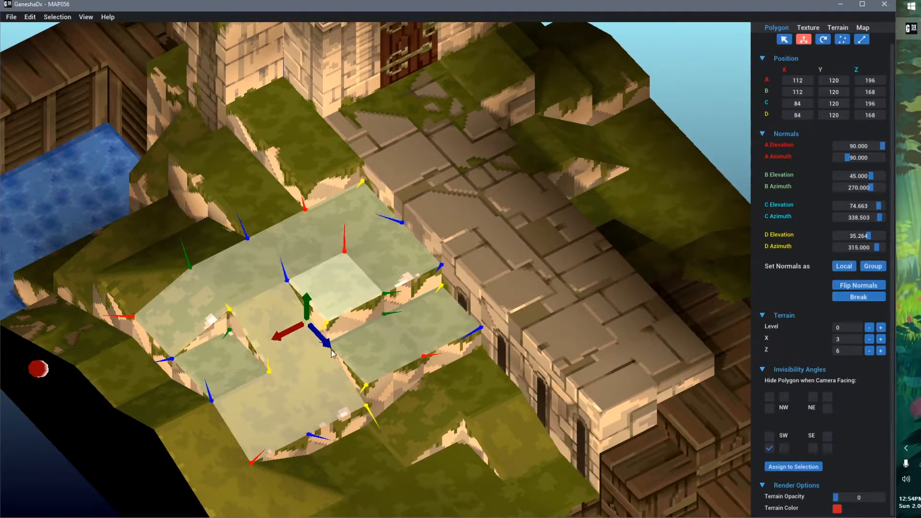
Make the sloped yellowish grass tile beside the flat tile active within the group and inspect its vertex positions
{"action": "left_click", "coordinate": [272, 322], "text": "shift"}
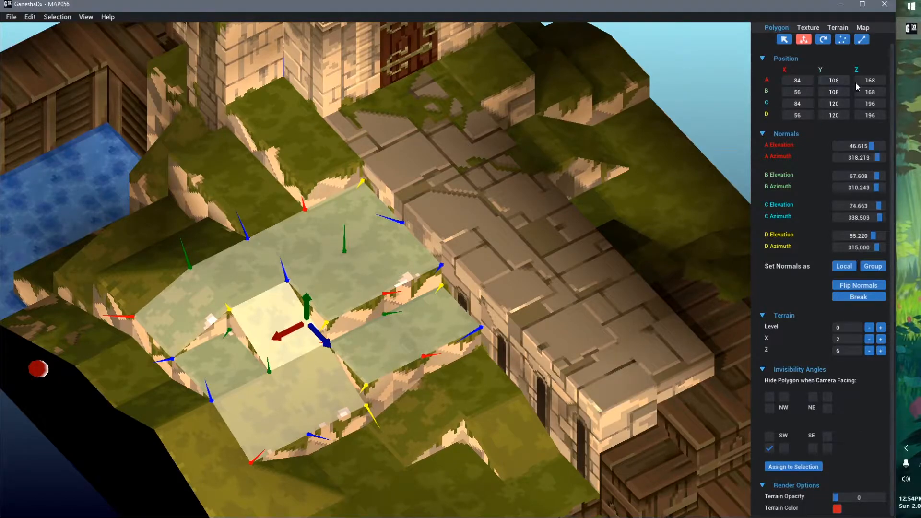
{"action": "left_click_drag", "start_coordinate": [866, 84], "coordinate": [872, 101]}
{"action": "middle_click_drag", "start_coordinate": [428, 313], "coordinate": [422, 243]}
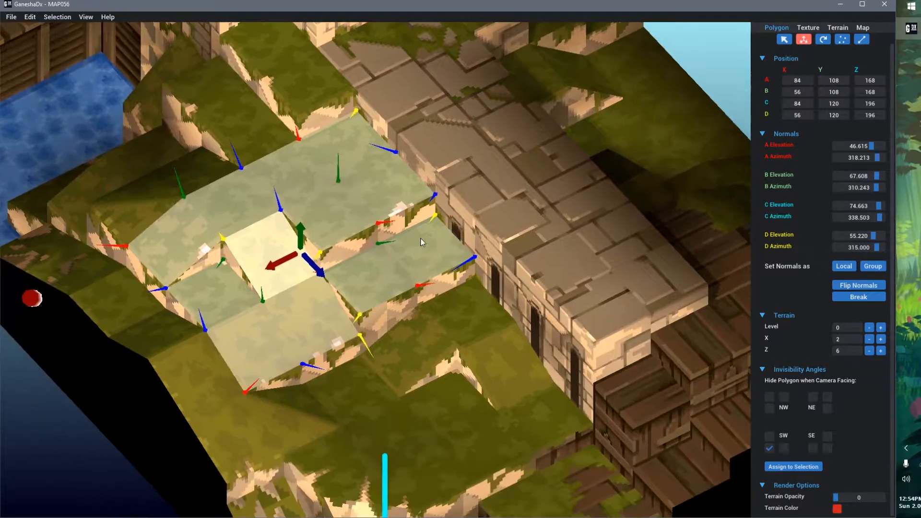
Start a new selection with a stone walkway tile and add the adjoining walkway tile
{"action": "left_click", "coordinate": [443, 158]}
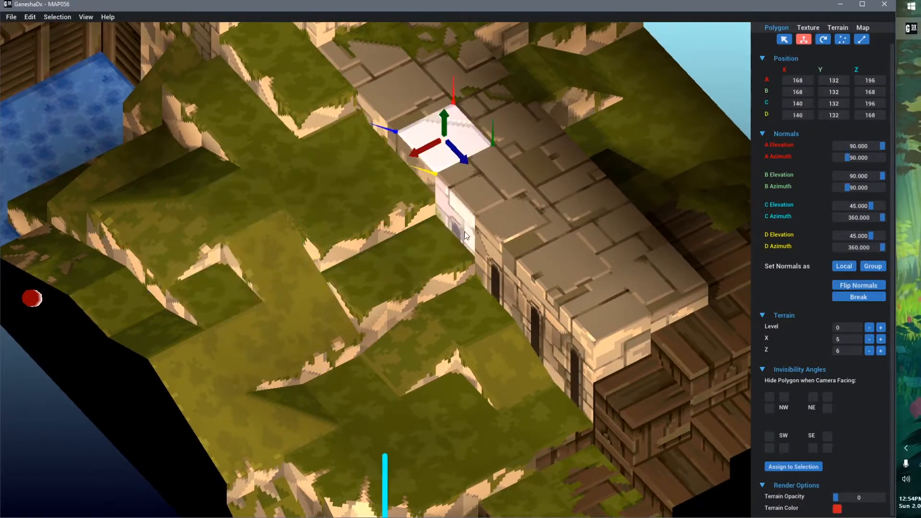
{"action": "left_click", "coordinate": [493, 197], "text": "shift"}
{"action": "right_click_drag", "start_coordinate": [471, 289], "coordinate": [480, 281]}
{"action": "middle_click_drag", "start_coordinate": [480, 280], "coordinate": [470, 182]}
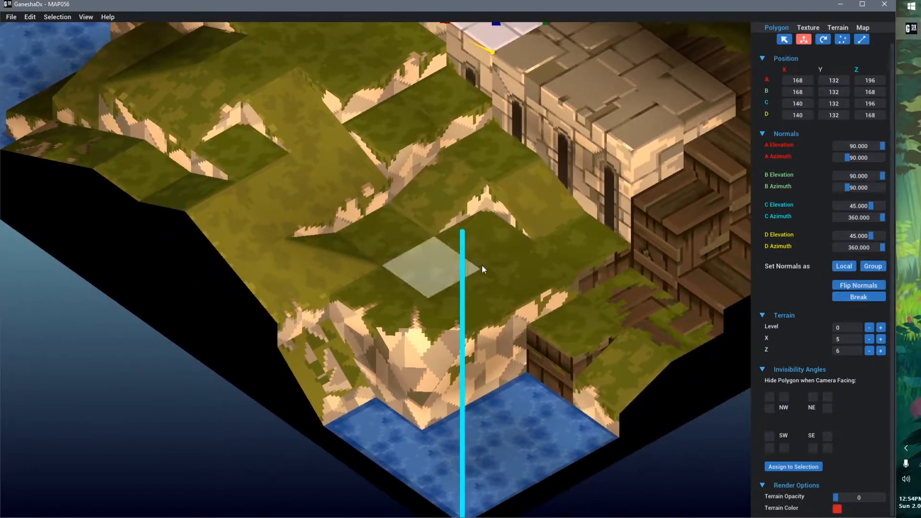
{"action": "key", "text": "f"}
{"action": "mouse_move", "coordinate": [566, 360]}
{"action": "right_mouse_down"}
{"action": "mouse_move", "coordinate": [518, 376]}
{"action": "mouse_move", "coordinate": [410, 355]}
{"action": "mouse_move", "coordinate": [562, 356]}
{"action": "right_mouse_up"}
Select the triangular gable polygon above the tower window and inspect its three vertices
{"action": "middle_click_drag", "start_coordinate": [208, 142], "coordinate": [321, 299]}
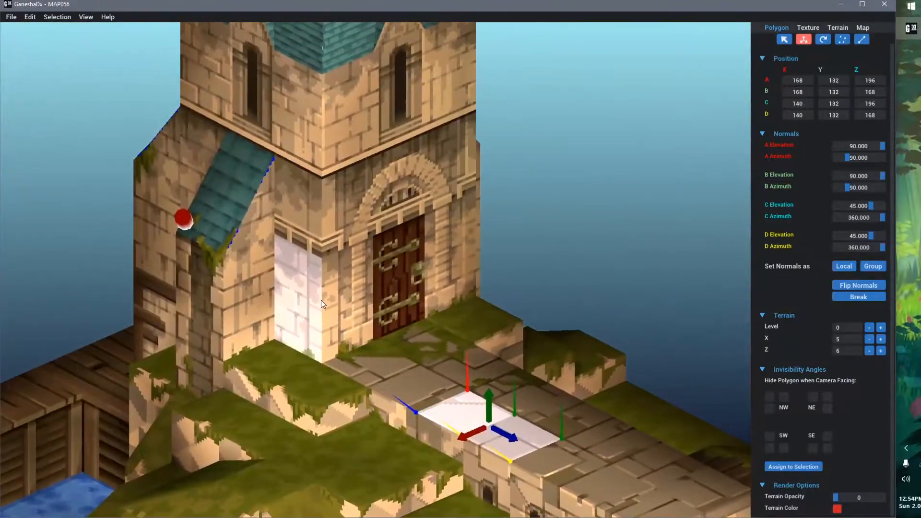
{"action": "middle_click_drag", "start_coordinate": [299, 227], "coordinate": [390, 385]}
{"action": "left_click", "coordinate": [345, 187]}
{"action": "middle_click_drag", "start_coordinate": [262, 268], "coordinate": [324, 272]}
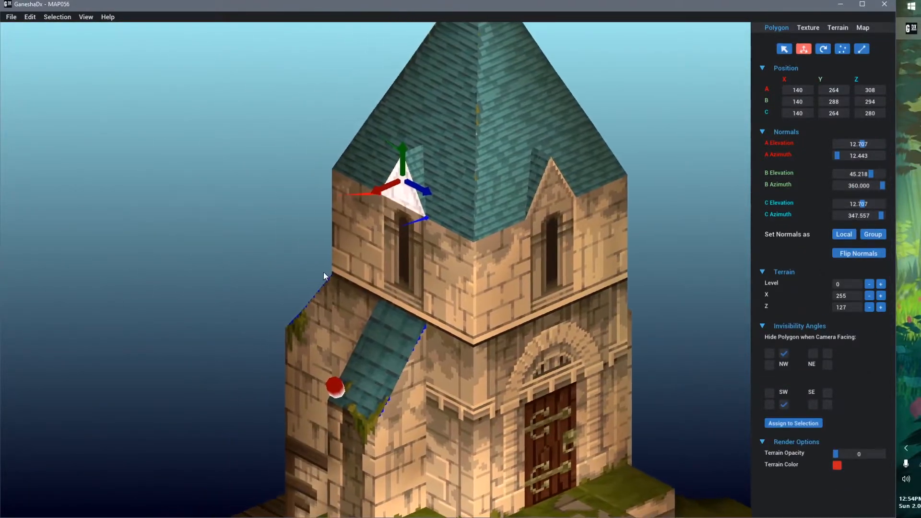
{"action": "right_click_drag", "start_coordinate": [324, 272], "coordinate": [394, 310]}
{"action": "left_click", "coordinate": [201, 148]}
Select the upper and lower panels of the small slanted roof together and examine them from several angles
{"action": "middle_click_drag", "start_coordinate": [491, 402], "coordinate": [413, 330]}
{"action": "right_click_drag", "start_coordinate": [299, 370], "coordinate": [417, 258]}
{"action": "scroll", "coordinate": [418, 254], "scroll_direction": "up", "scroll_amount": 3}
{"action": "left_click", "coordinate": [257, 175]}
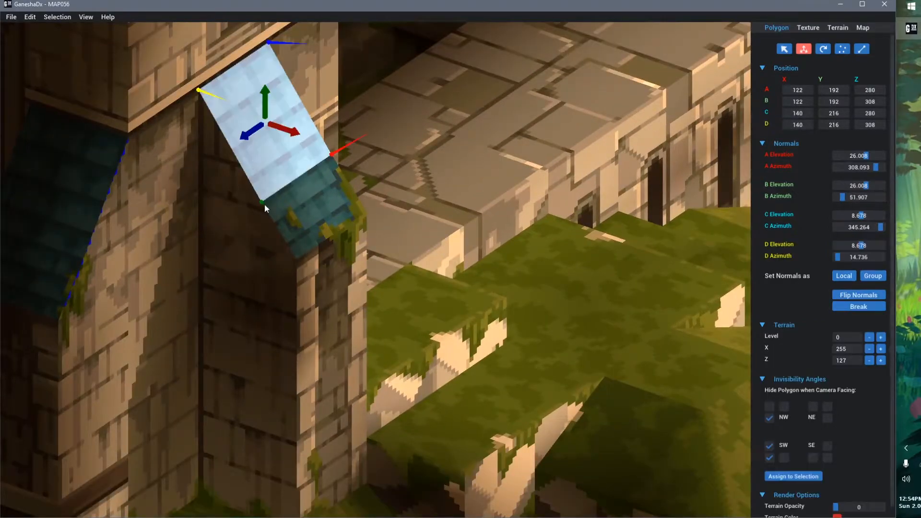
{"action": "left_click", "coordinate": [275, 211]}
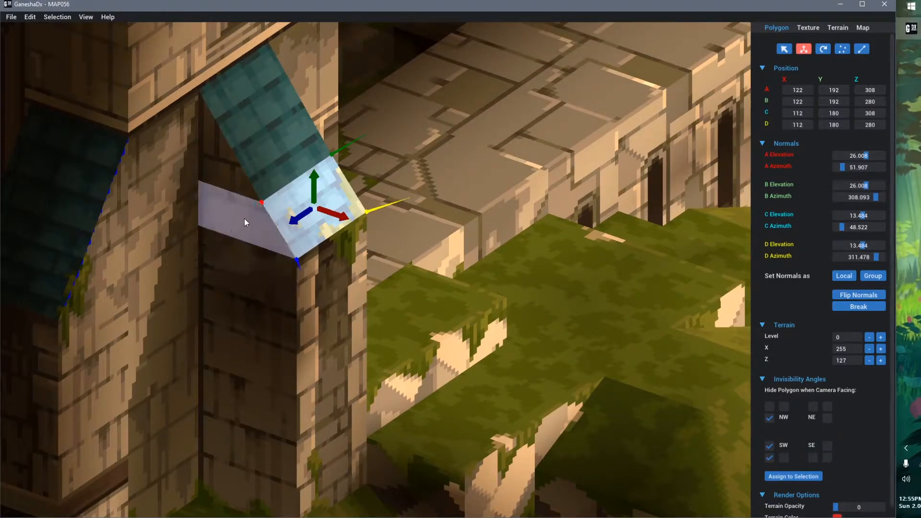
{"action": "left_click", "coordinate": [295, 130], "text": "shift"}
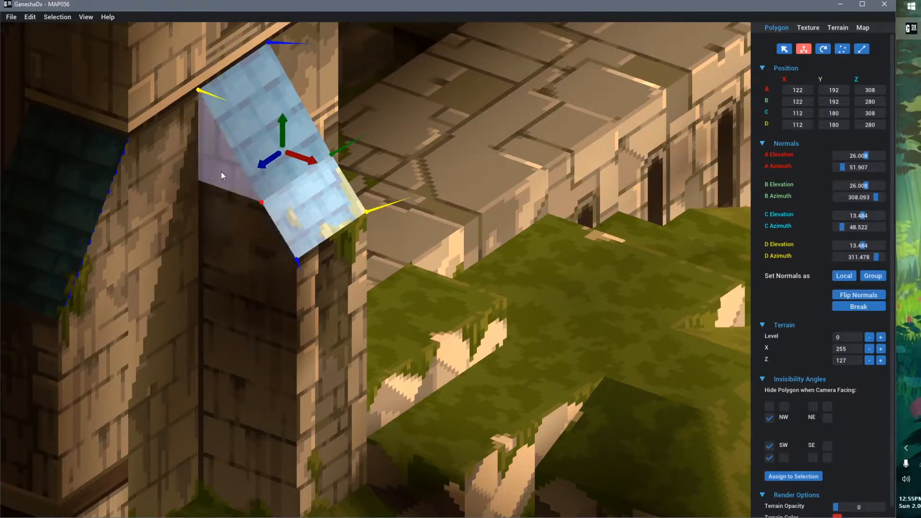
{"action": "right_click_drag", "start_coordinate": [661, 368], "coordinate": [626, 367]}
{"action": "middle_click_drag", "start_coordinate": [677, 370], "coordinate": [536, 352]}
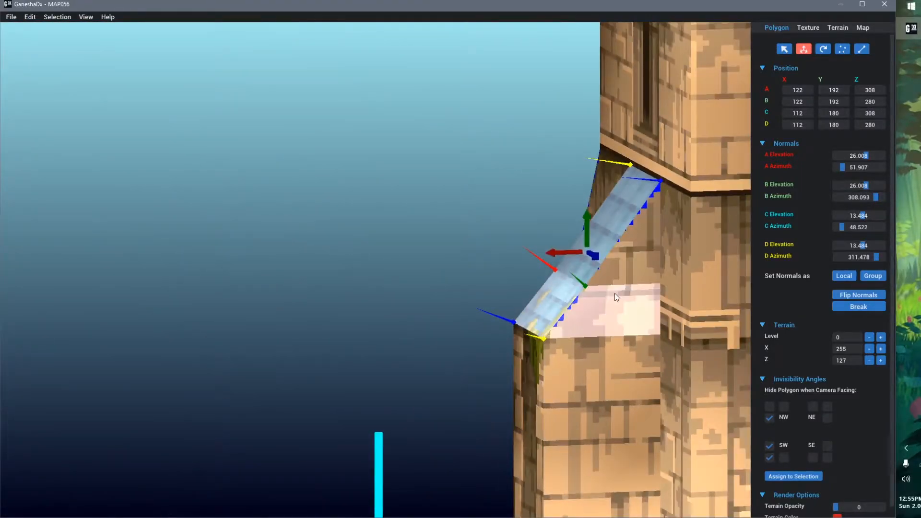
{"action": "middle_click_drag", "start_coordinate": [619, 295], "coordinate": [611, 386]}
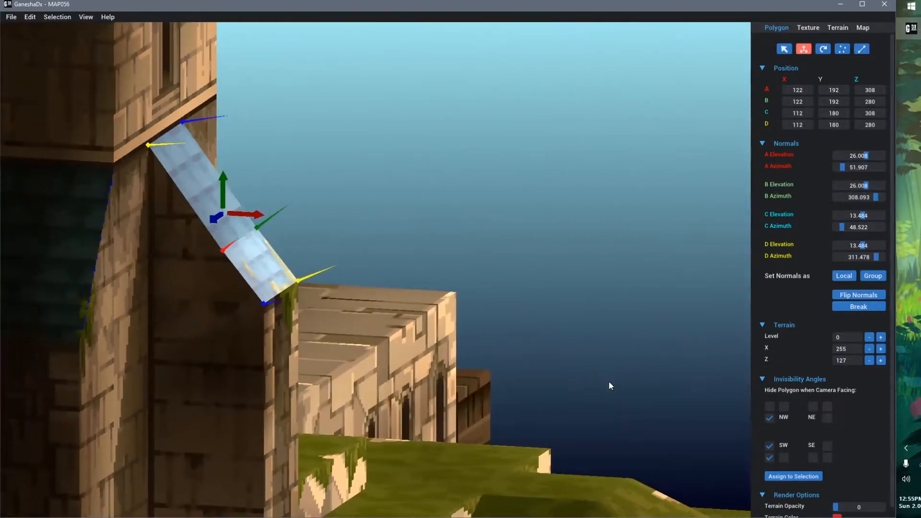
Select the flat grass tile near the walkway together with its front cliff face and delete them
{"action": "middle_click_drag", "start_coordinate": [190, 184], "coordinate": [514, 413]}
{"action": "scroll", "coordinate": [552, 301], "scroll_direction": "down", "scroll_amount": 5}
{"action": "left_click", "coordinate": [566, 300]}
{"action": "right_click_drag", "start_coordinate": [514, 413], "coordinate": [329, 204]}
{"action": "scroll", "coordinate": [324, 364], "scroll_direction": "up", "scroll_amount": 4}
{"action": "scroll", "coordinate": [299, 312], "scroll_direction": "up", "scroll_amount": 3}
{"action": "right_click_drag", "start_coordinate": [300, 312], "coordinate": [467, 190]}
{"action": "left_click", "coordinate": [377, 207]}
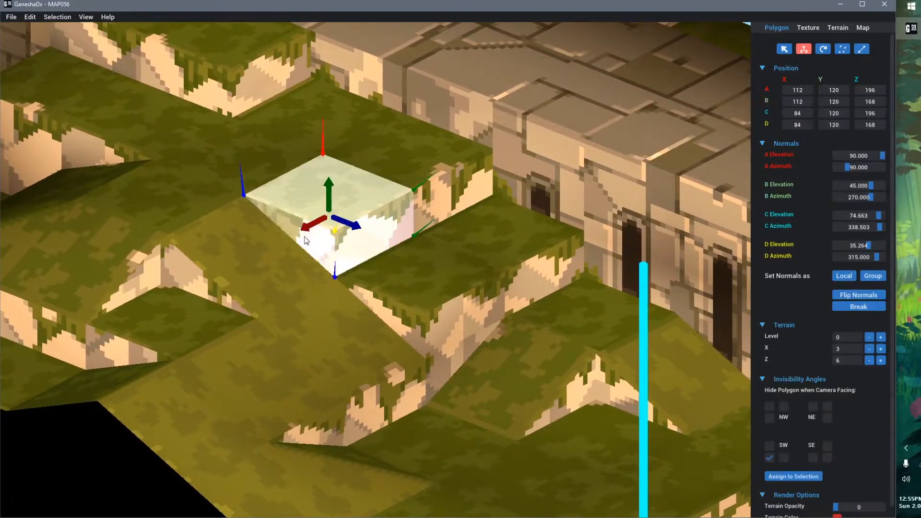
{"action": "key", "text": "Delete"}
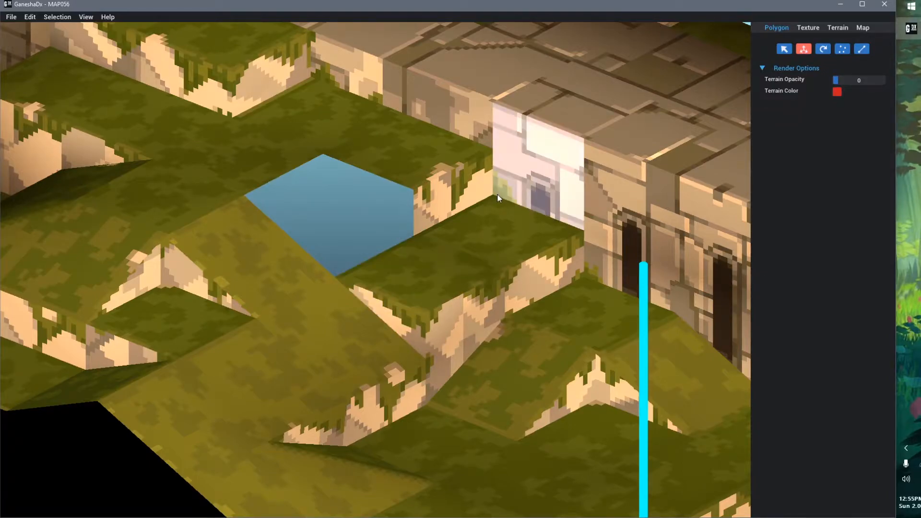
Reload MAP056.GNS to restore the deleted polygons
{"action": "key", "text": "ctrl+o"}
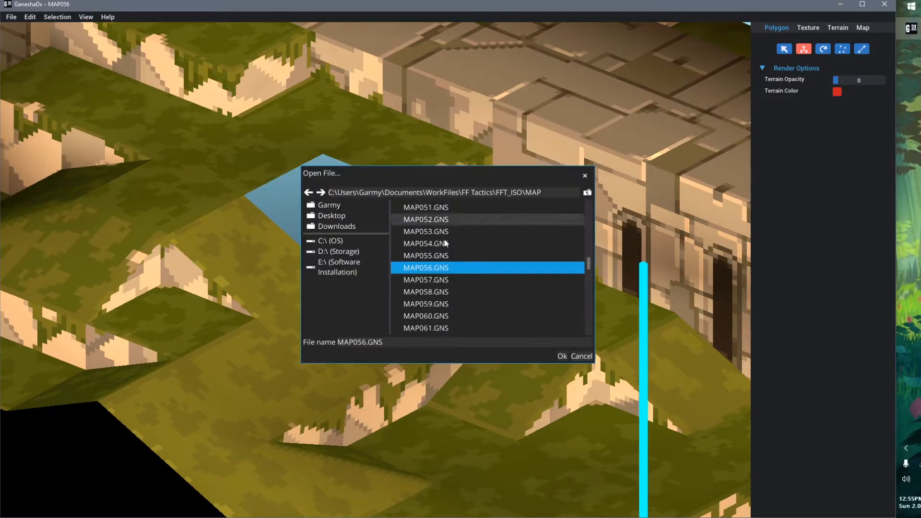
{"action": "double_click", "coordinate": [456, 272]}
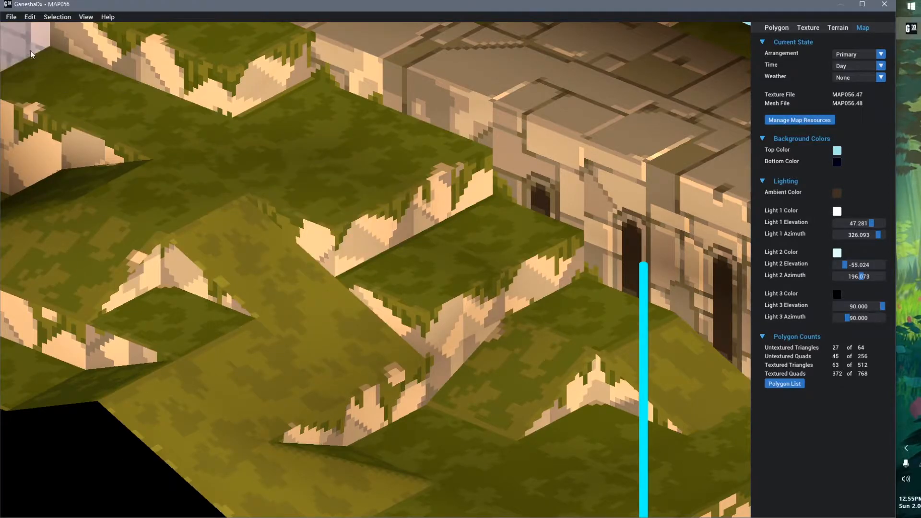
{"action": "scroll", "coordinate": [431, 197], "scroll_direction": "down", "scroll_amount": 3}
{"action": "middle_click_drag", "start_coordinate": [432, 198], "coordinate": [393, 284]}
{"action": "right_click_drag", "start_coordinate": [393, 284], "coordinate": [403, 301]}
{"action": "left_click", "coordinate": [30, 17]}
{"action": "left_click", "coordinate": [44, 30]}
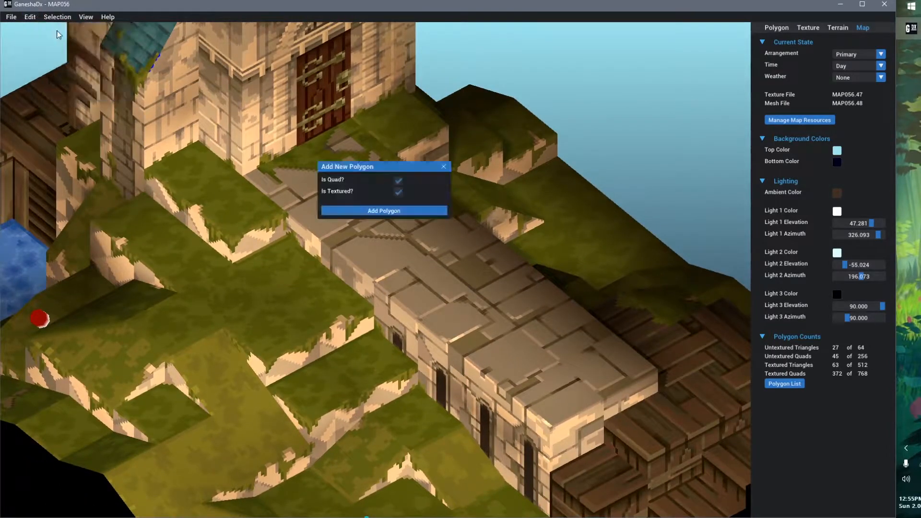
{"action": "left_click", "coordinate": [444, 166]}
Select the tower's wooden door polygon and move it along the Z axis to 140, onto the stone walkway
{"action": "middle_click_drag", "start_coordinate": [387, 352], "coordinate": [398, 296]}
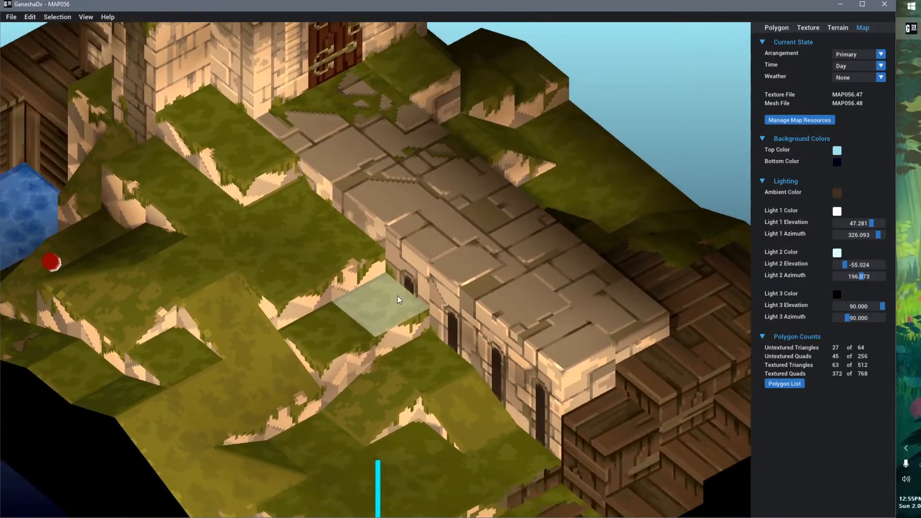
{"action": "scroll", "coordinate": [398, 296], "scroll_direction": "down", "scroll_amount": 2}
{"action": "right_click_drag", "start_coordinate": [404, 337], "coordinate": [408, 323]}
{"action": "scroll", "coordinate": [402, 226], "scroll_direction": "up", "scroll_amount": 2}
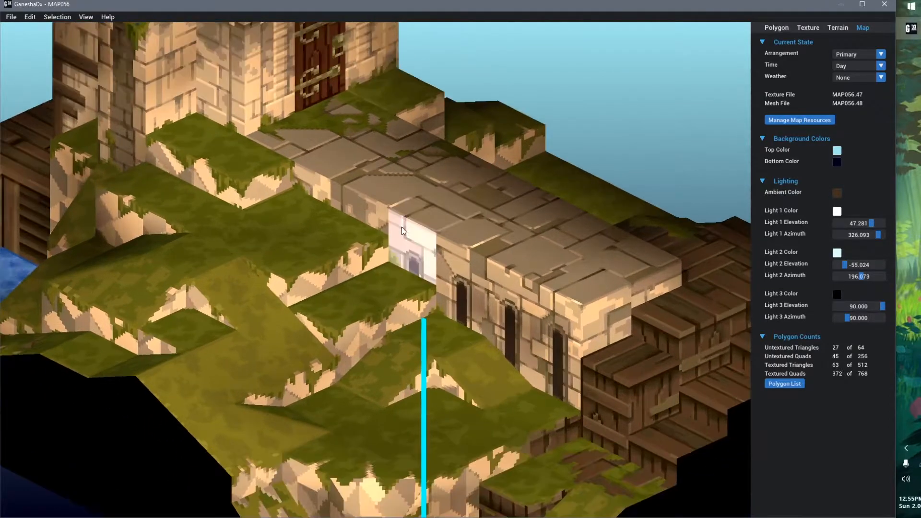
{"action": "middle_click_drag", "start_coordinate": [428, 252], "coordinate": [382, 275]}
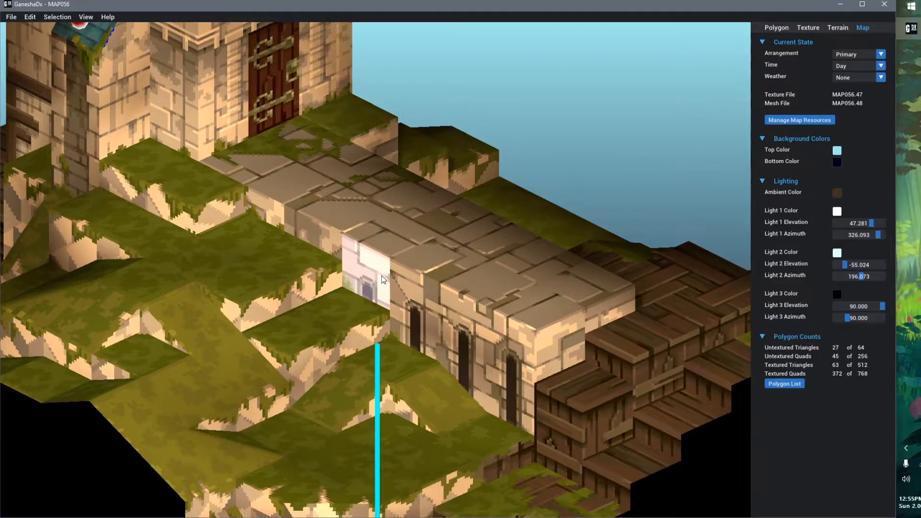
{"action": "middle_click_drag", "start_coordinate": [318, 136], "coordinate": [281, 194]}
{"action": "left_click", "coordinate": [239, 134]}
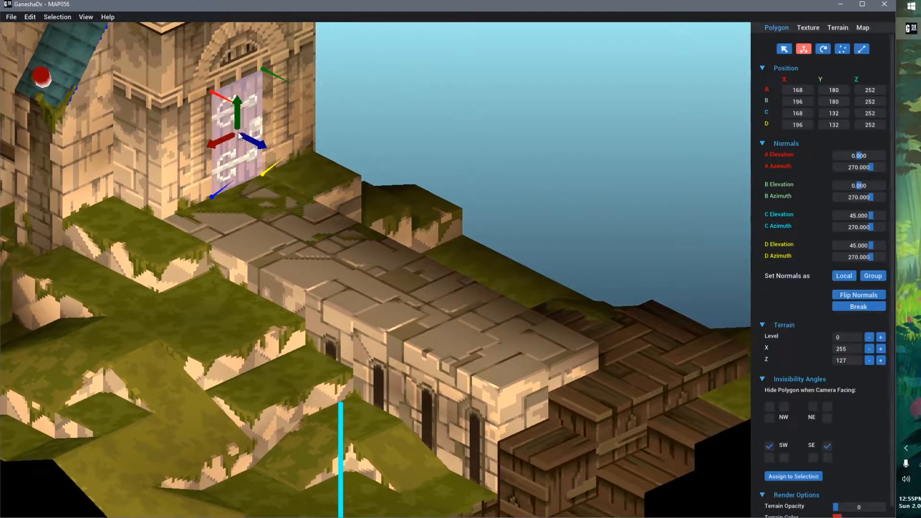
{"action": "left_click_drag", "start_coordinate": [261, 144], "coordinate": [376, 266]}
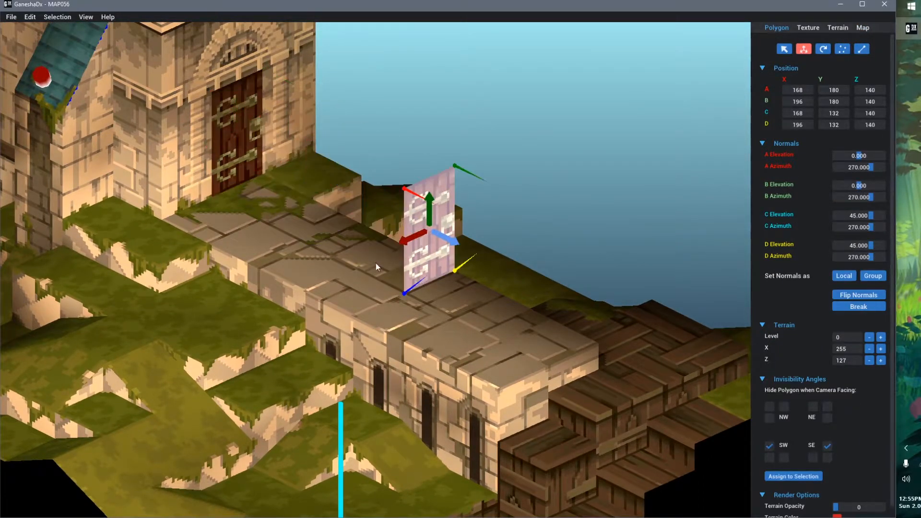
Raise the triangular cliff face below the grass ledge so its upper vertices are at Y 168
{"action": "key", "text": "f"}
{"action": "right_click_drag", "start_coordinate": [453, 337], "coordinate": [414, 345]}
{"action": "scroll", "coordinate": [415, 345], "scroll_direction": "up", "scroll_amount": 5}
{"action": "middle_click_drag", "start_coordinate": [409, 351], "coordinate": [360, 294]}
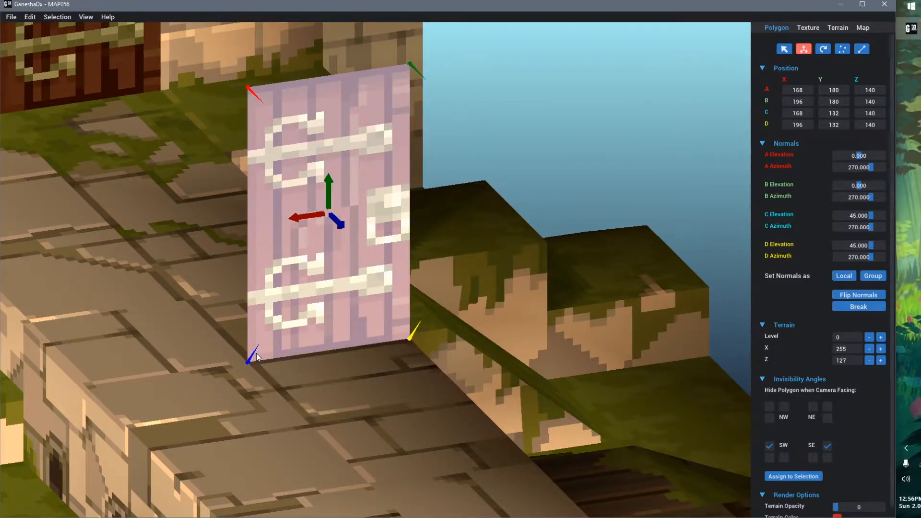
{"action": "scroll", "coordinate": [304, 306], "scroll_direction": "down", "scroll_amount": 1}
{"action": "middle_click_drag", "start_coordinate": [136, 438], "coordinate": [456, 353]}
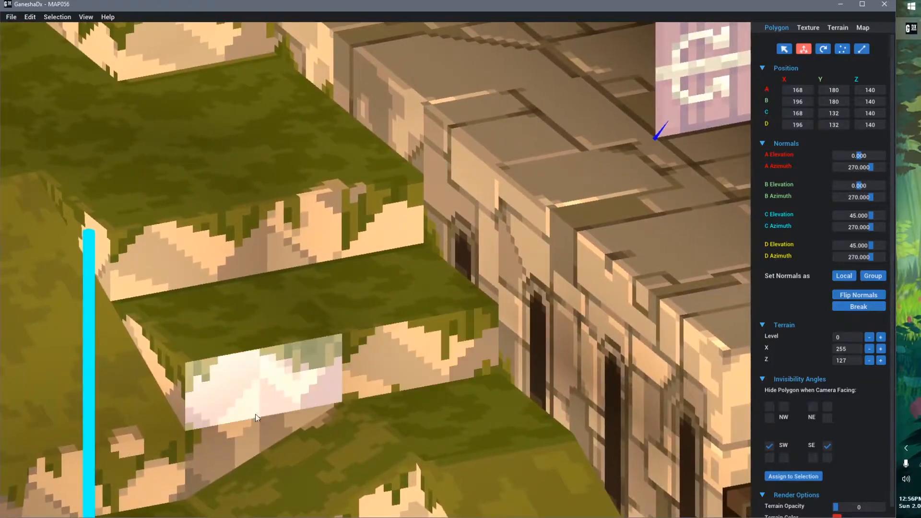
{"action": "left_click", "coordinate": [252, 410]}
{"action": "left_click_drag", "start_coordinate": [264, 420], "coordinate": [265, 23]}
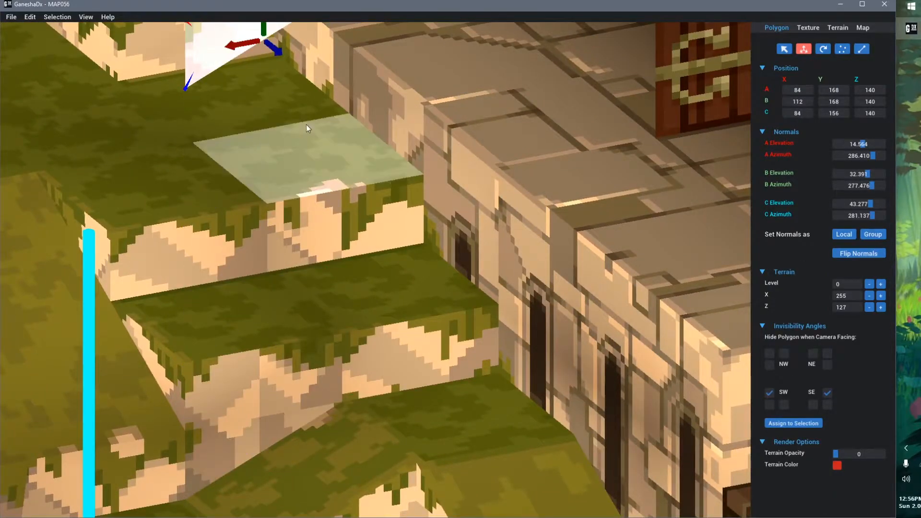
Select the raised triangular cliff face and delete it
{"action": "middle_click_drag", "start_coordinate": [306, 126], "coordinate": [292, 320]}
{"action": "left_click", "coordinate": [177, 379]}
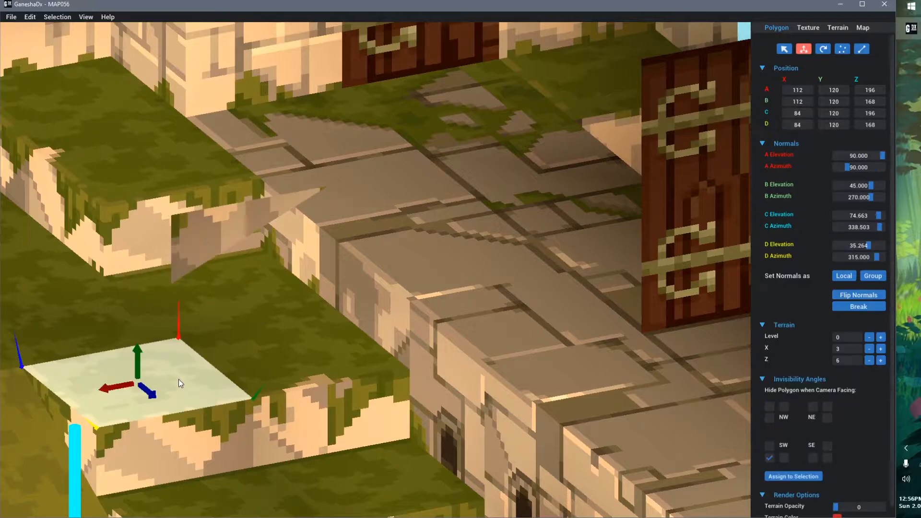
{"action": "left_click", "coordinate": [216, 248]}
{"action": "key", "text": "Delete"}
Select the door polygon standing on the walkway and inspect its vertex positions and normals
{"action": "middle_click_drag", "start_coordinate": [526, 259], "coordinate": [206, 349]}
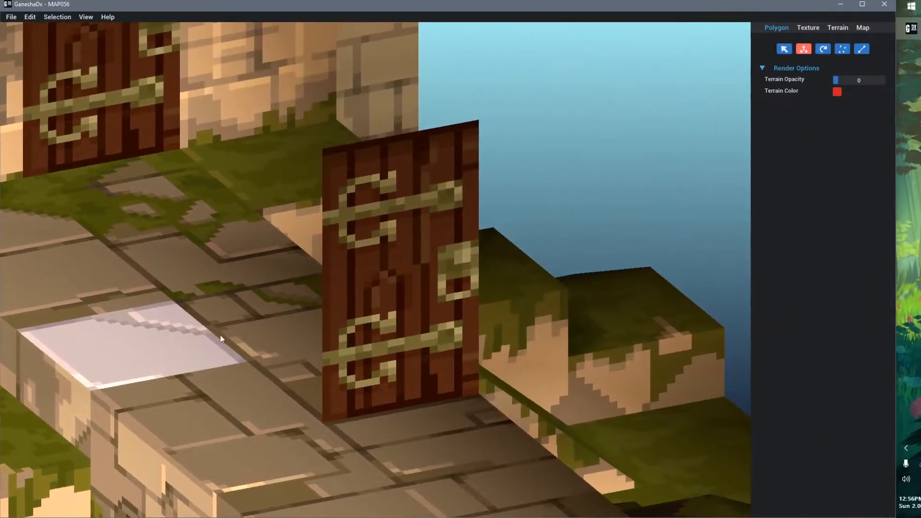
{"action": "left_click", "coordinate": [413, 224]}
{"action": "right_click_drag", "start_coordinate": [389, 321], "coordinate": [385, 321]}
{"action": "middle_click_drag", "start_coordinate": [385, 322], "coordinate": [405, 290]}
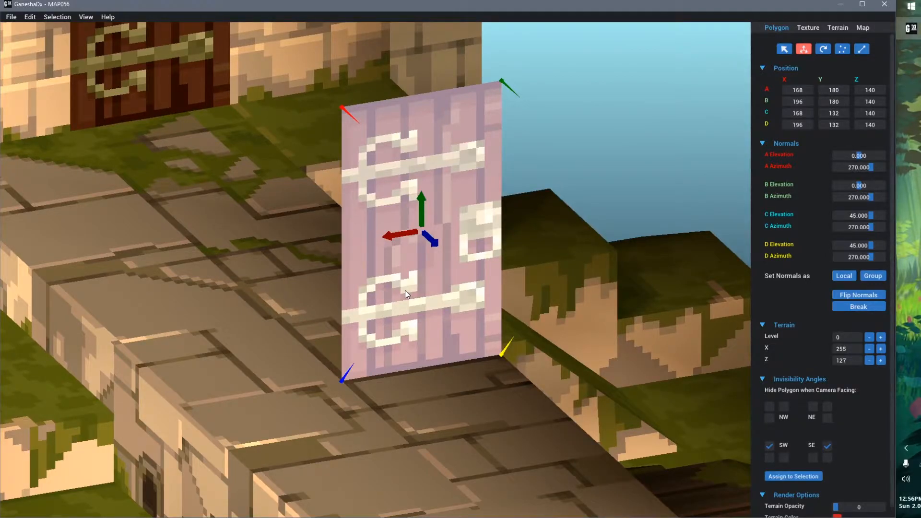
{"action": "scroll", "coordinate": [310, 297], "scroll_direction": "down", "scroll_amount": 2}
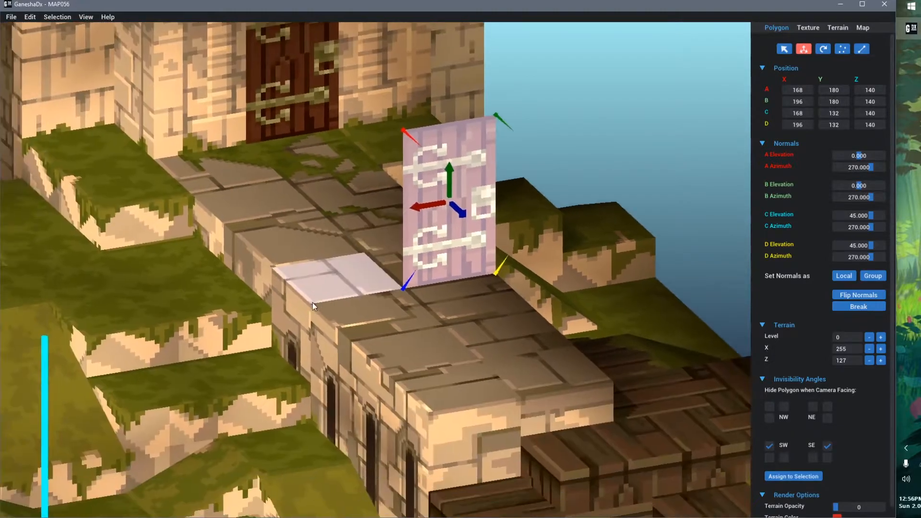
Compare the vertices of the triangular cliff face below the grass ledge with those of the quad door polygon
{"action": "middle_click_drag", "start_coordinate": [286, 381], "coordinate": [321, 285]}
{"action": "left_click", "coordinate": [224, 347]}
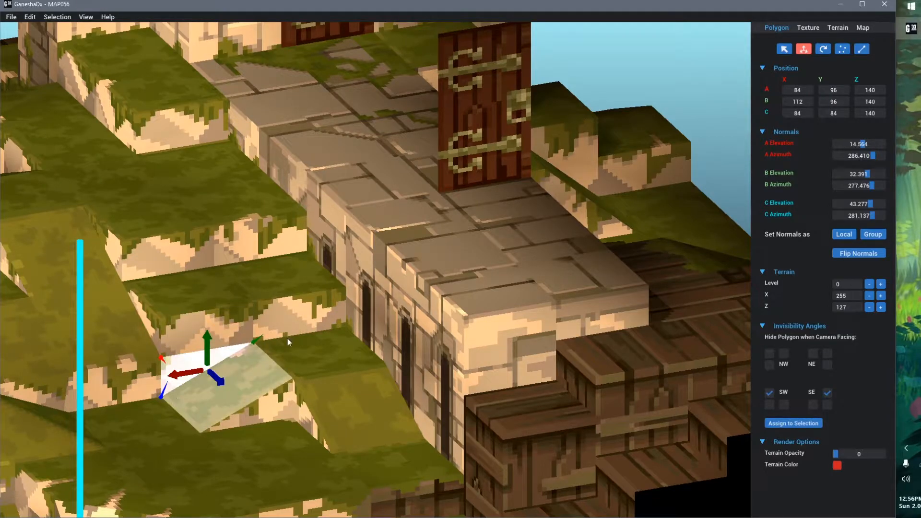
{"action": "left_click", "coordinate": [459, 147]}
{"action": "middle_click_drag", "start_coordinate": [460, 144], "coordinate": [341, 272]}
{"action": "scroll", "coordinate": [235, 290], "scroll_direction": "up", "scroll_amount": 2}
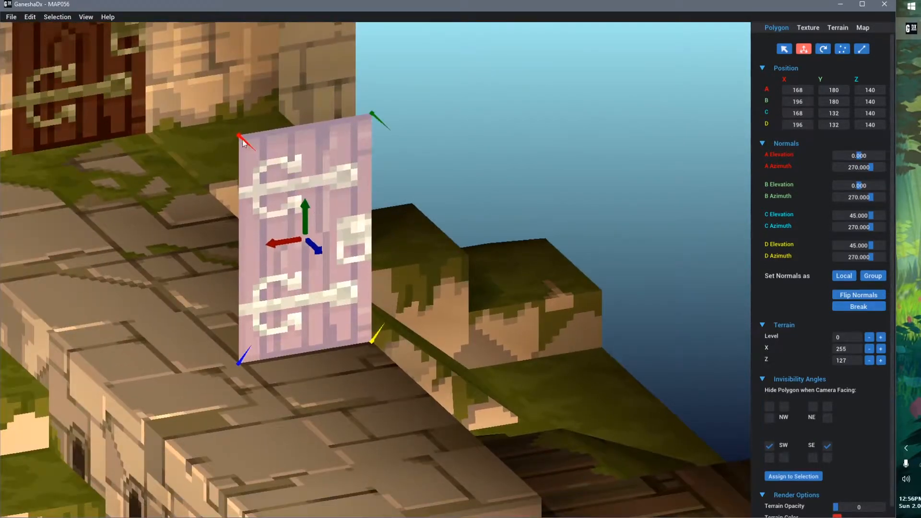
{"action": "left_click", "coordinate": [299, 285]}
{"action": "left_click", "coordinate": [313, 280]}
Examine the door polygon and its vertex normals from the front and from behind
{"action": "middle_click_drag", "start_coordinate": [335, 376], "coordinate": [269, 327]}
{"action": "scroll", "coordinate": [266, 325], "scroll_direction": "up", "scroll_amount": 2}
{"action": "right_click_drag", "start_coordinate": [264, 325], "coordinate": [395, 316]}
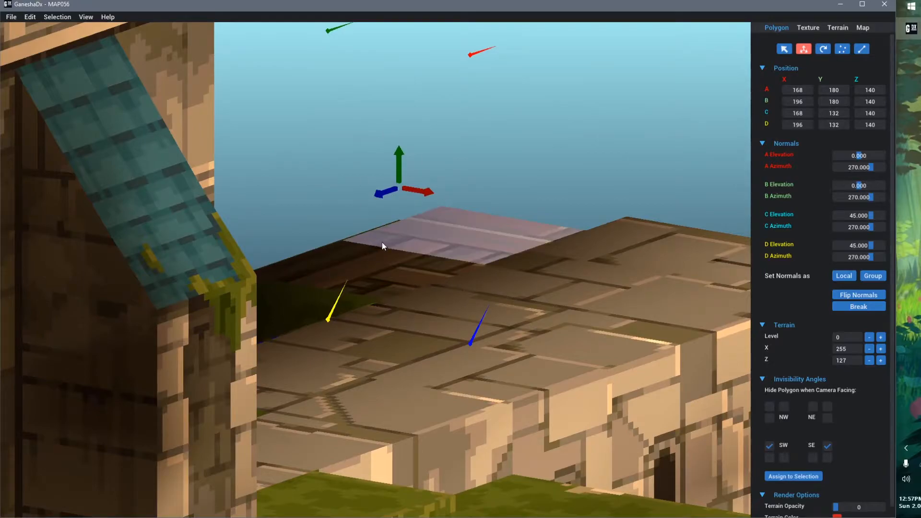
{"action": "scroll", "coordinate": [381, 241], "scroll_direction": "down", "scroll_amount": 3}
{"action": "middle_click_drag", "start_coordinate": [381, 240], "coordinate": [365, 273]}
{"action": "right_click_drag", "start_coordinate": [396, 321], "coordinate": [283, 325]}
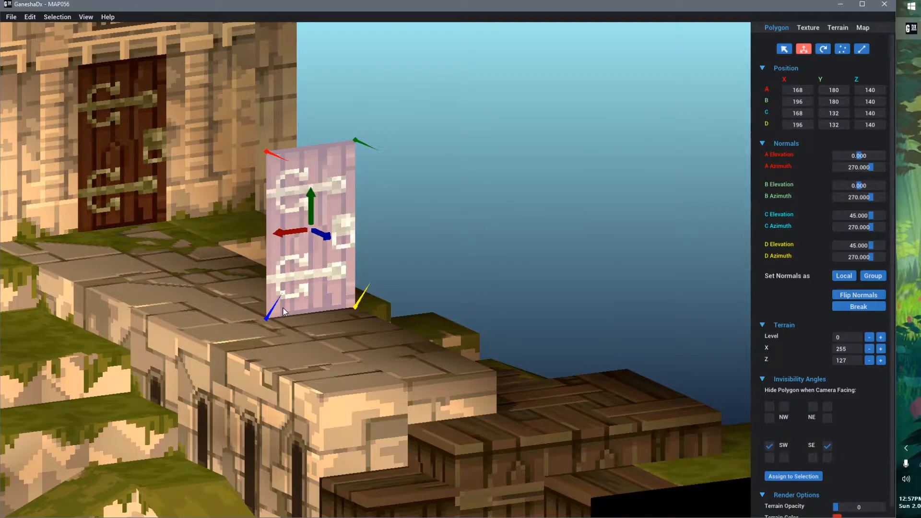
{"action": "scroll", "coordinate": [288, 313], "scroll_direction": "up", "scroll_amount": 3}
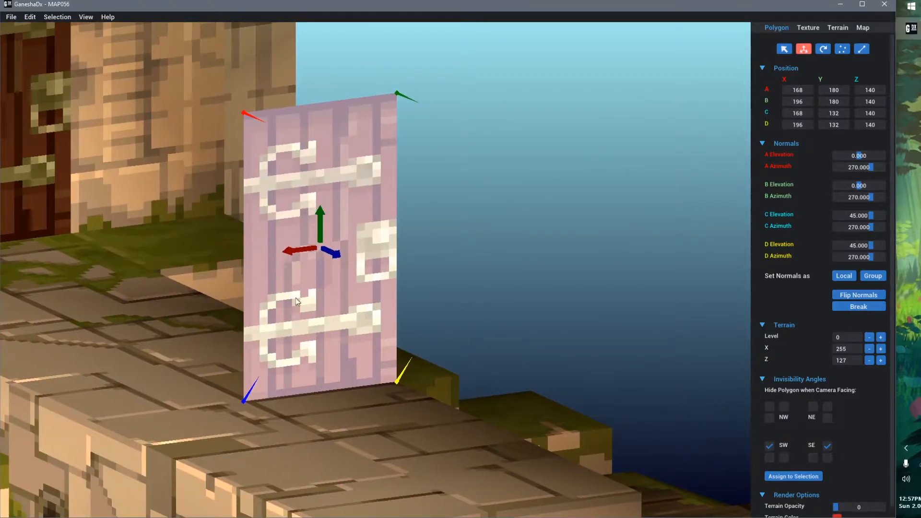
{"action": "right_click_drag", "start_coordinate": [294, 311], "coordinate": [401, 313]}
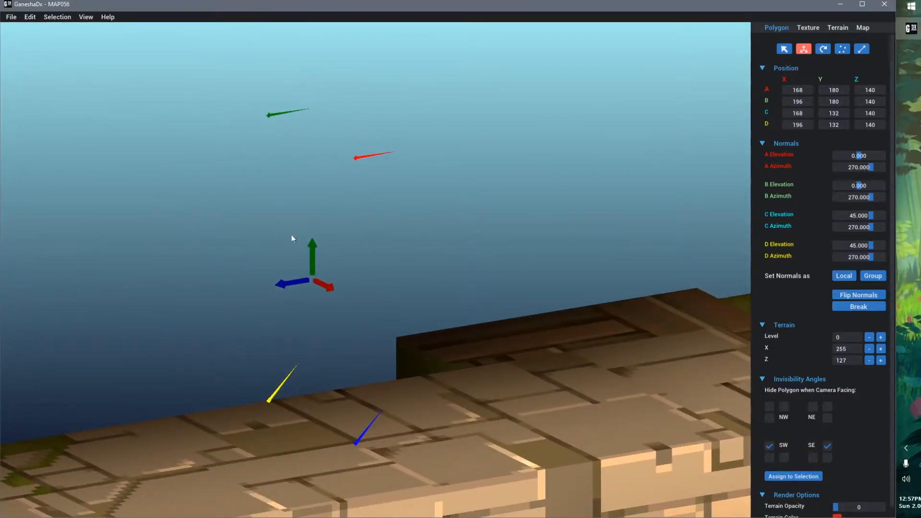
{"action": "key", "text": "f"}
{"action": "right_click_drag", "start_coordinate": [466, 379], "coordinate": [374, 386]}
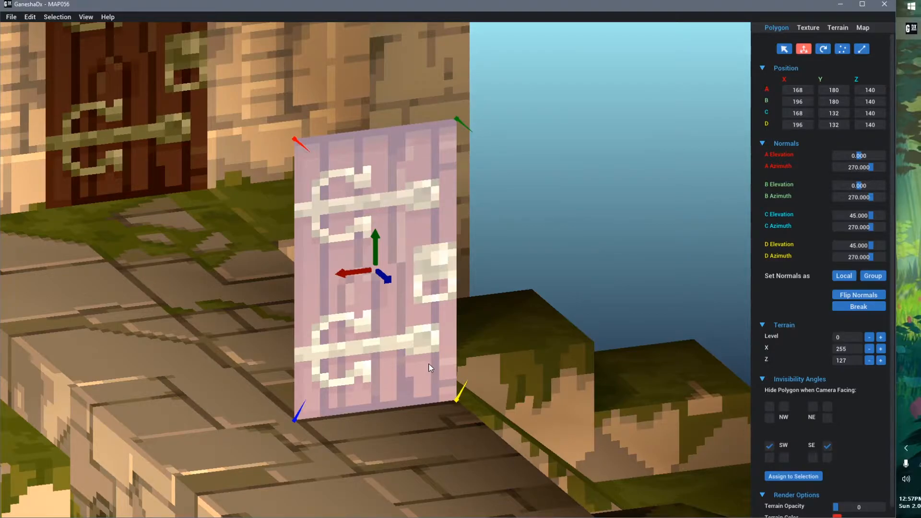
Flip the door polygon's normals, view it from the front and from behind, and flip them back
{"action": "left_click", "coordinate": [872, 298]}
{"action": "right_click_drag", "start_coordinate": [351, 334], "coordinate": [481, 330]}
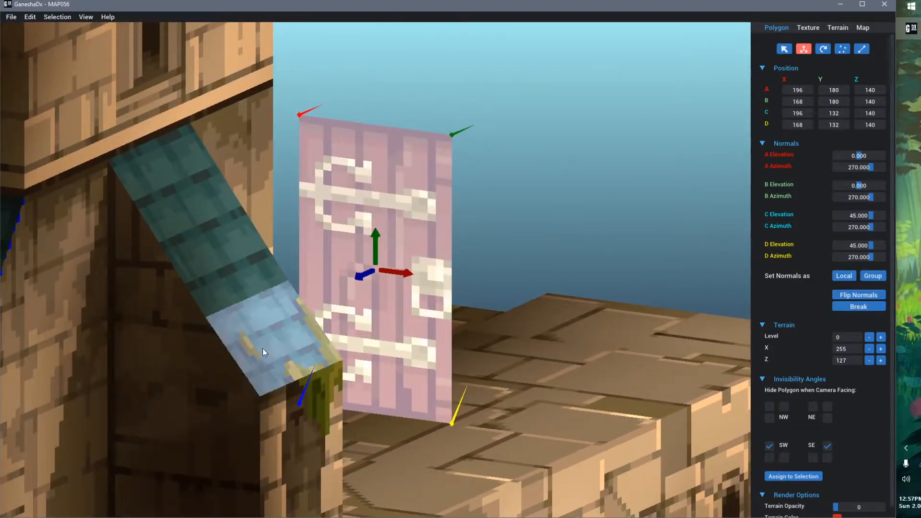
{"action": "right_click_drag", "start_coordinate": [419, 320], "coordinate": [412, 323]}
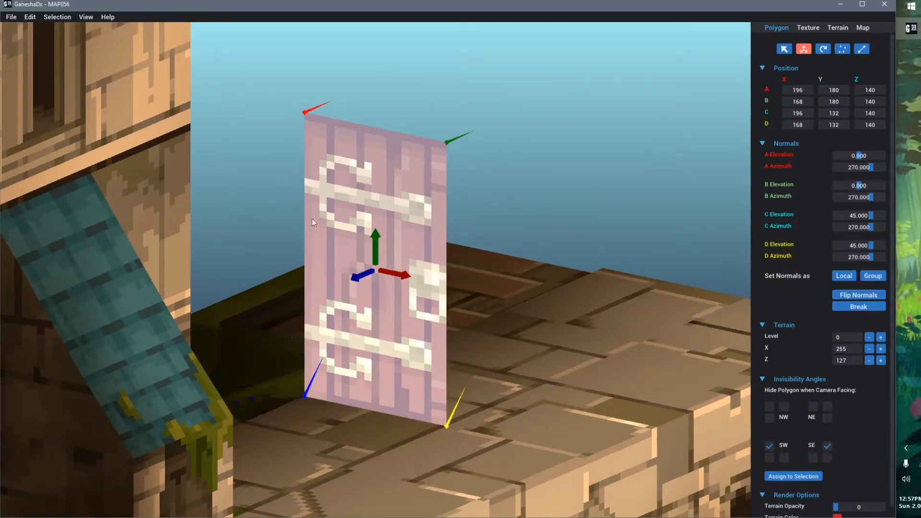
{"action": "right_click_drag", "start_coordinate": [686, 374], "coordinate": [468, 373]}
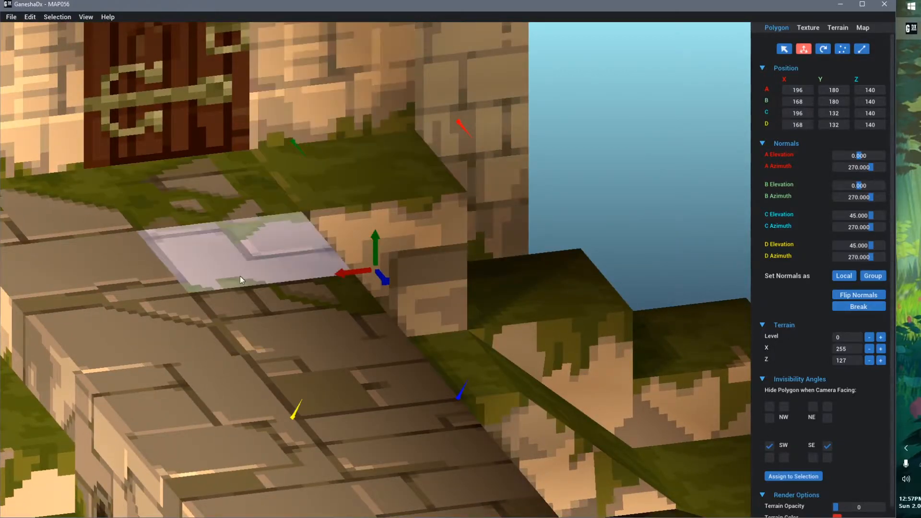
{"action": "right_click_drag", "start_coordinate": [289, 388], "coordinate": [319, 393]}
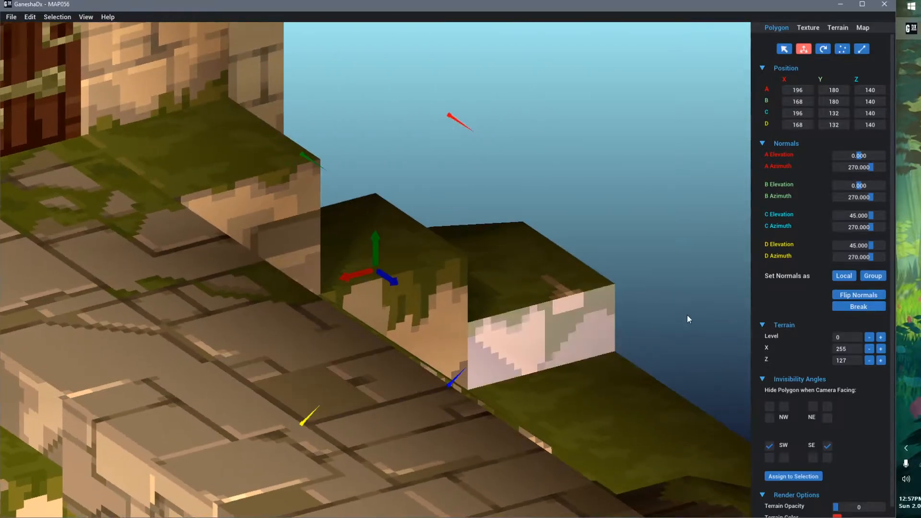
{"action": "left_click", "coordinate": [848, 297]}
Select the small triangular face on the lower grass slope and the door polygon as examples of textured polygons
{"action": "right_click_drag", "start_coordinate": [482, 410], "coordinate": [462, 402]}
{"action": "scroll", "coordinate": [461, 402], "scroll_direction": "down", "scroll_amount": 5}
{"action": "middle_click_drag", "start_coordinate": [461, 402], "coordinate": [474, 270]}
{"action": "scroll", "coordinate": [433, 296], "scroll_direction": "down", "scroll_amount": 3}
{"action": "left_click", "coordinate": [300, 371]}
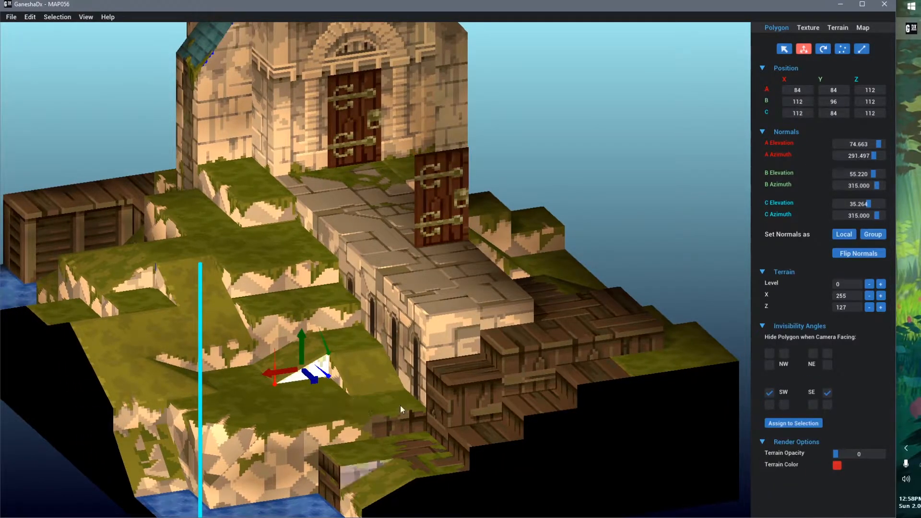
{"action": "left_click", "coordinate": [452, 202]}
{"action": "middle_click_drag", "start_coordinate": [394, 360], "coordinate": [367, 309]}
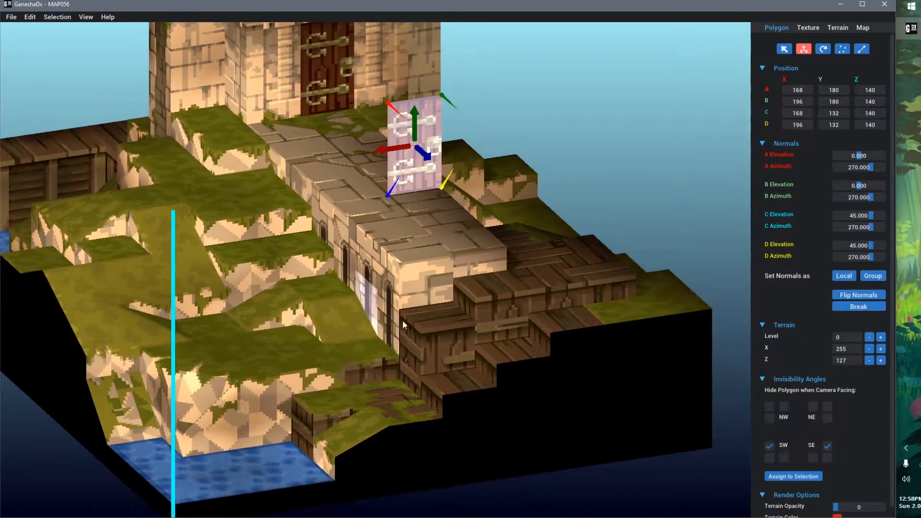
{"action": "middle_click_drag", "start_coordinate": [521, 405], "coordinate": [474, 341]}
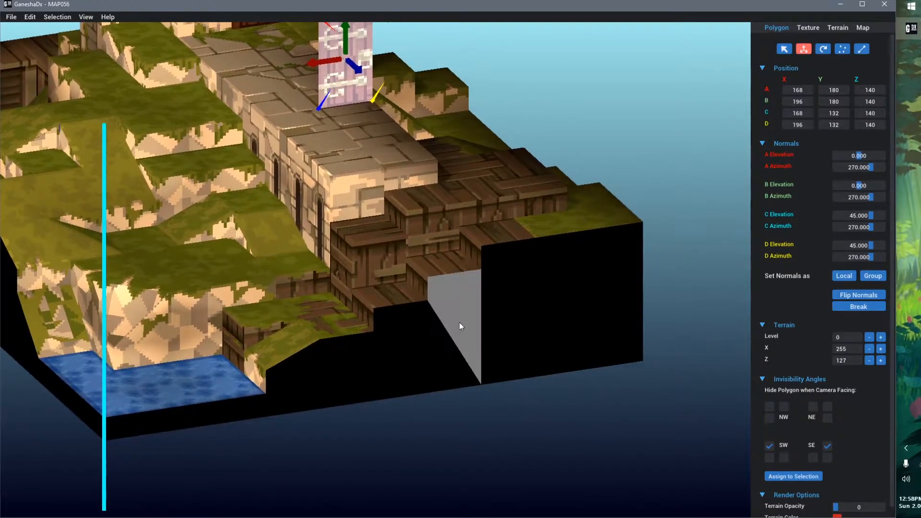
Select the untextured black triangle and the adjacent quad on the map's front edge to inspect their vertices and normals
{"action": "left_click", "coordinate": [448, 351]}
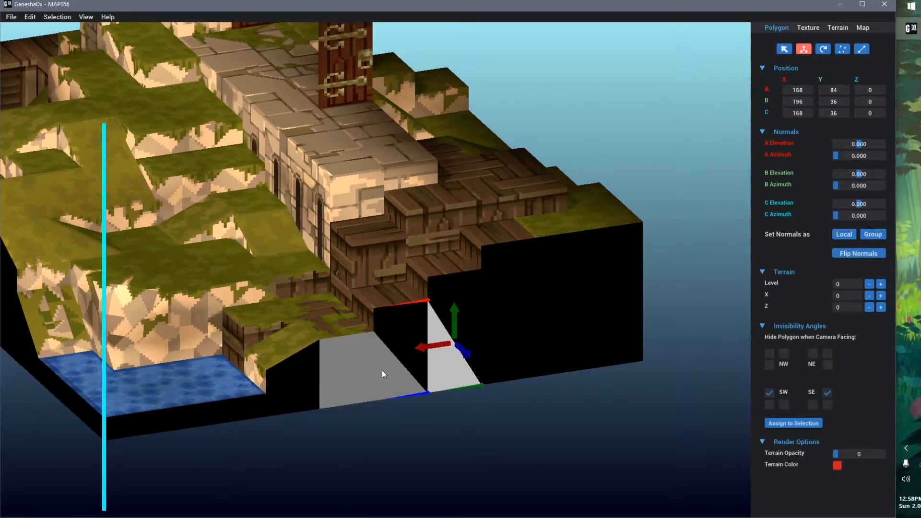
{"action": "right_click_drag", "start_coordinate": [384, 370], "coordinate": [387, 372]}
{"action": "left_click", "coordinate": [421, 344]}
{"action": "scroll", "coordinate": [467, 403], "scroll_direction": "up", "scroll_amount": 1}
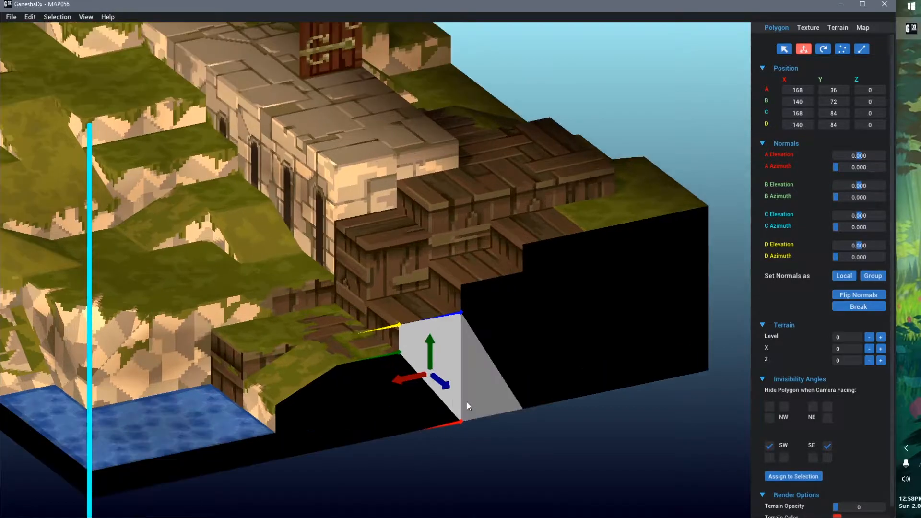
{"action": "middle_click_drag", "start_coordinate": [468, 403], "coordinate": [448, 379]}
{"action": "middle_click_drag", "start_coordinate": [440, 340], "coordinate": [446, 395]}
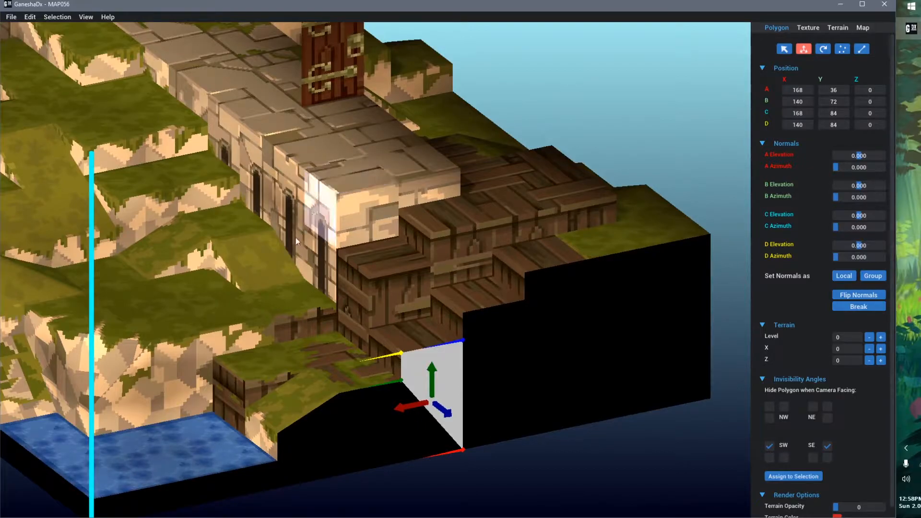
Select several untextured black faces in turn along the map's front edge
{"action": "middle_click_drag", "start_coordinate": [547, 337], "coordinate": [490, 253]}
{"action": "left_click", "coordinate": [564, 203]}
{"action": "left_click", "coordinate": [571, 282]}
{"action": "left_click", "coordinate": [454, 309]}
{"action": "left_click", "coordinate": [392, 331]}
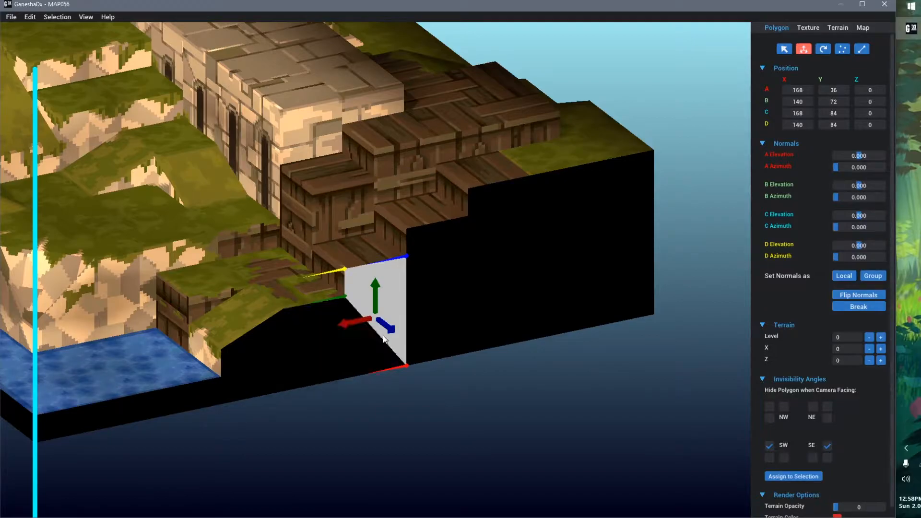
Compare a textured quad on top of the stone walkway with the untextured quad on the map's front edge
{"action": "scroll", "coordinate": [245, 250], "scroll_direction": "down", "scroll_amount": 3}
{"action": "middle_click_drag", "start_coordinate": [246, 250], "coordinate": [270, 263]}
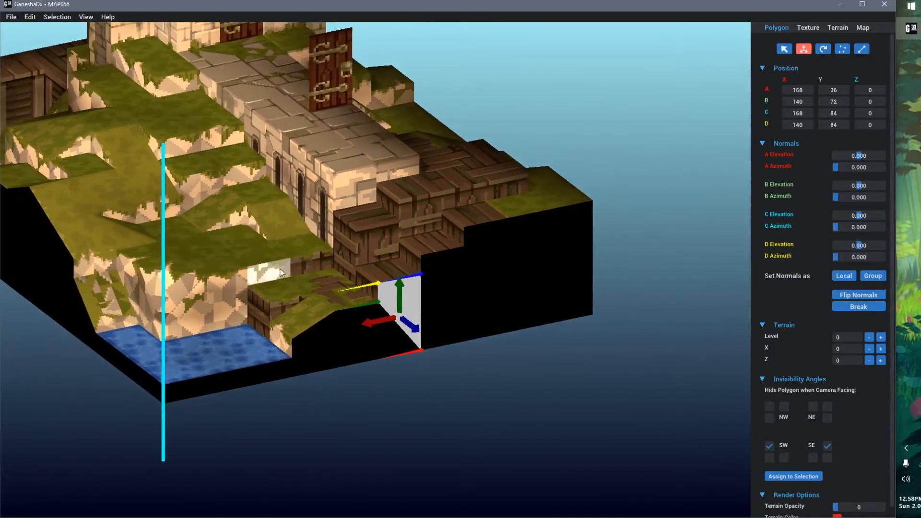
{"action": "left_click", "coordinate": [425, 263]}
{"action": "left_click", "coordinate": [378, 143]}
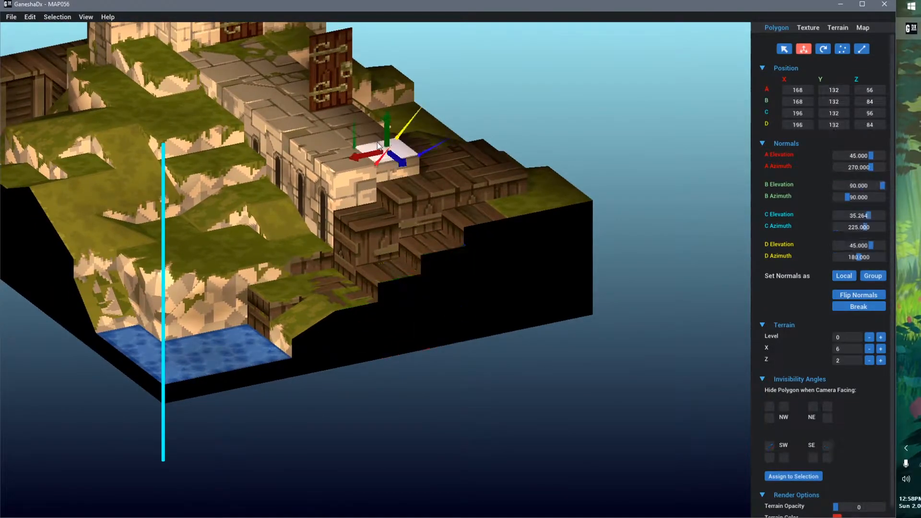
{"action": "left_click", "coordinate": [399, 321]}
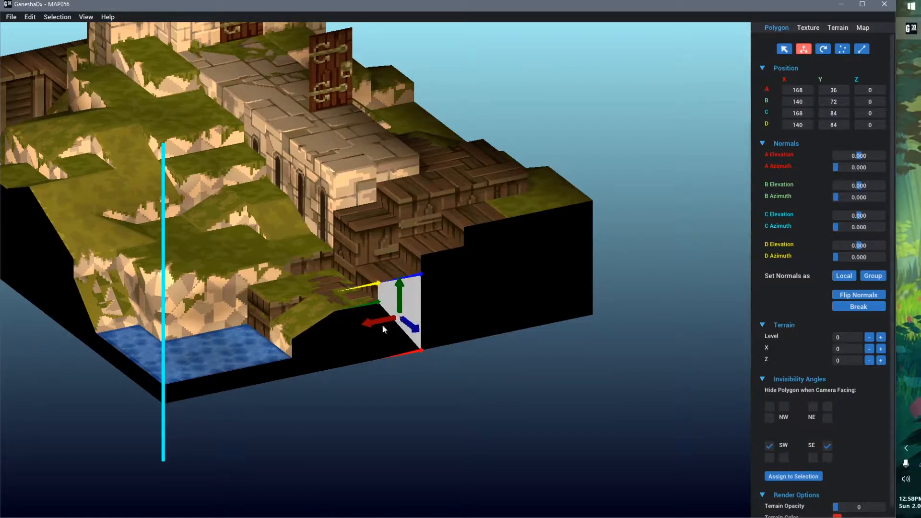
{"action": "middle_click_drag", "start_coordinate": [348, 345], "coordinate": [356, 349]}
{"action": "scroll", "coordinate": [408, 329], "scroll_direction": "up", "scroll_amount": 3}
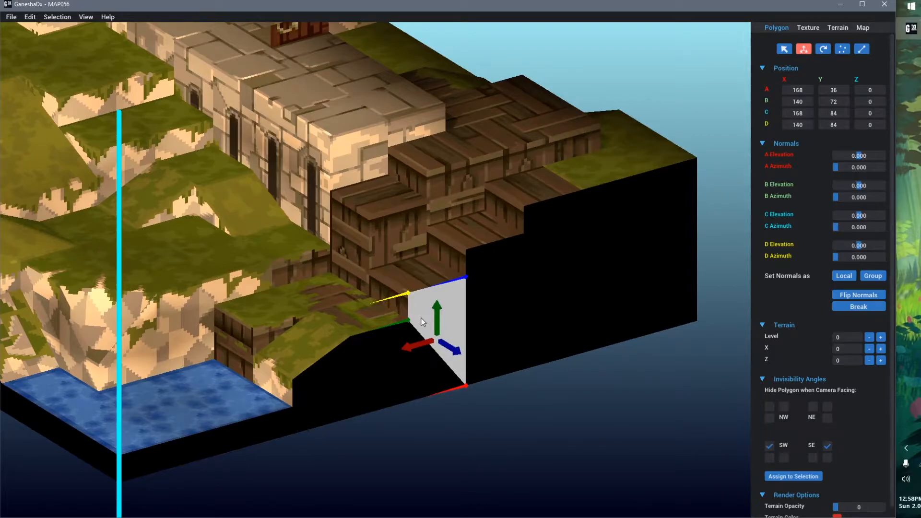
Deselect the polygon and set the map's ambient light color to blue, #0C33B5
{"action": "left_click", "coordinate": [863, 27]}
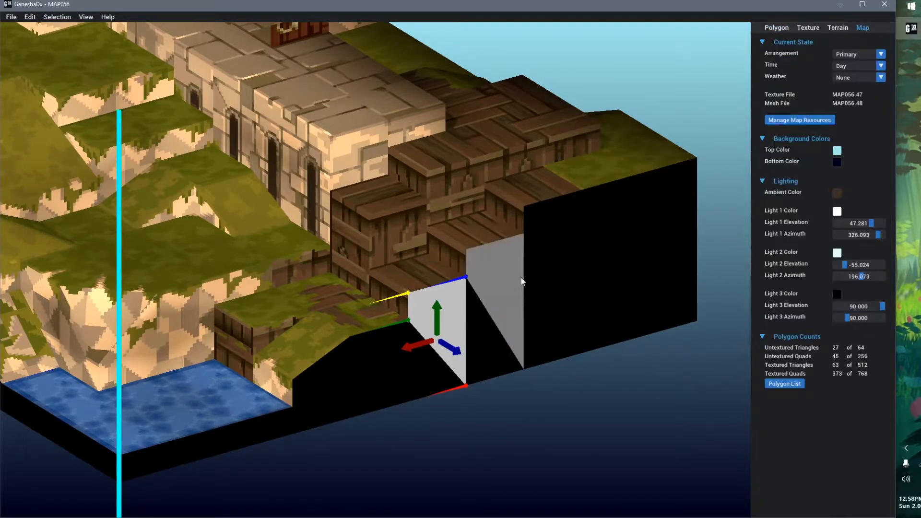
{"action": "scroll", "coordinate": [547, 368], "scroll_direction": "down", "scroll_amount": 1}
{"action": "left_click", "coordinate": [547, 368]}
{"action": "left_click", "coordinate": [837, 192]}
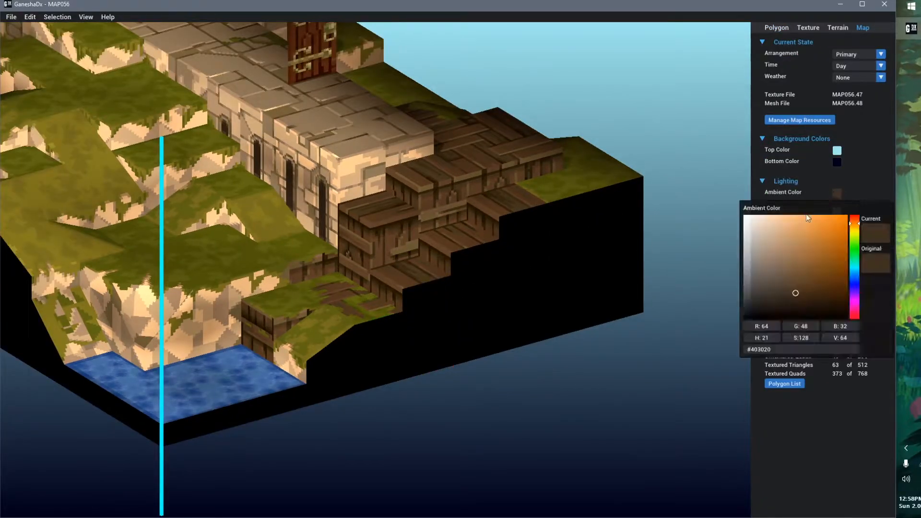
{"action": "mouse_move", "coordinate": [855, 239]}
{"action": "left_mouse_down"}
{"action": "mouse_move", "coordinate": [857, 252]}
{"action": "mouse_move", "coordinate": [865, 206]}
{"action": "mouse_move", "coordinate": [845, 245]}
{"action": "mouse_move", "coordinate": [870, 296]}
{"action": "left_mouse_up"}
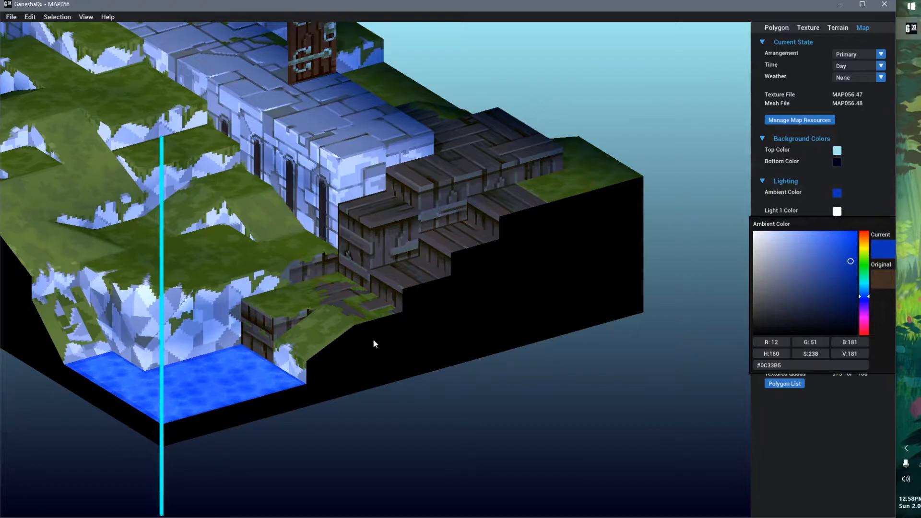
Shift the ambient light color to cyan #0CA4B5 and mute it to a duller teal
{"action": "mouse_move", "coordinate": [854, 297]}
{"action": "left_mouse_down"}
{"action": "mouse_move", "coordinate": [871, 310]}
{"action": "mouse_move", "coordinate": [866, 326]}
{"action": "mouse_move", "coordinate": [868, 245]}
{"action": "mouse_move", "coordinate": [863, 325]}
{"action": "mouse_move", "coordinate": [860, 285]}
{"action": "left_mouse_up"}
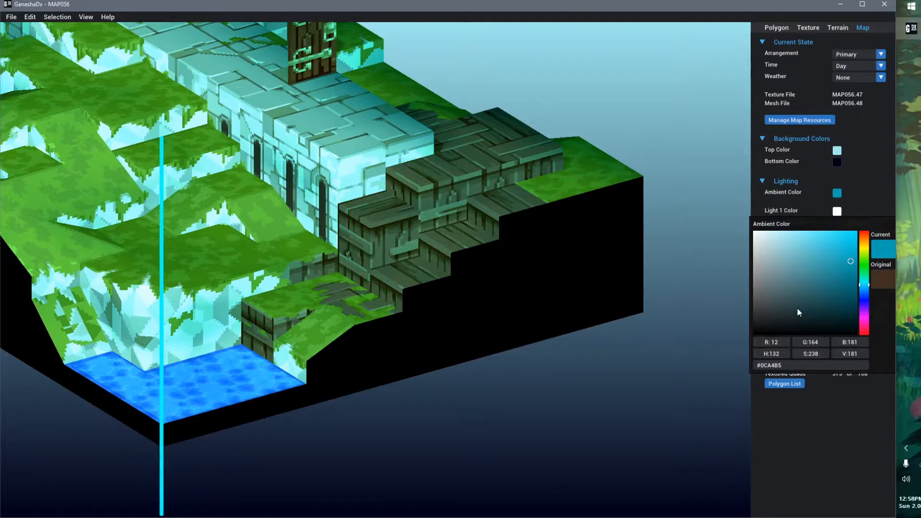
{"action": "mouse_move", "coordinate": [826, 283]}
{"action": "left_mouse_down"}
{"action": "mouse_move", "coordinate": [816, 318]}
{"action": "mouse_move", "coordinate": [824, 260]}
{"action": "mouse_move", "coordinate": [819, 302]}
{"action": "mouse_move", "coordinate": [822, 273]}
{"action": "left_mouse_up"}
{"action": "left_click", "coordinate": [811, 453]}
{"action": "scroll", "coordinate": [491, 314], "scroll_direction": "down", "scroll_amount": 4}
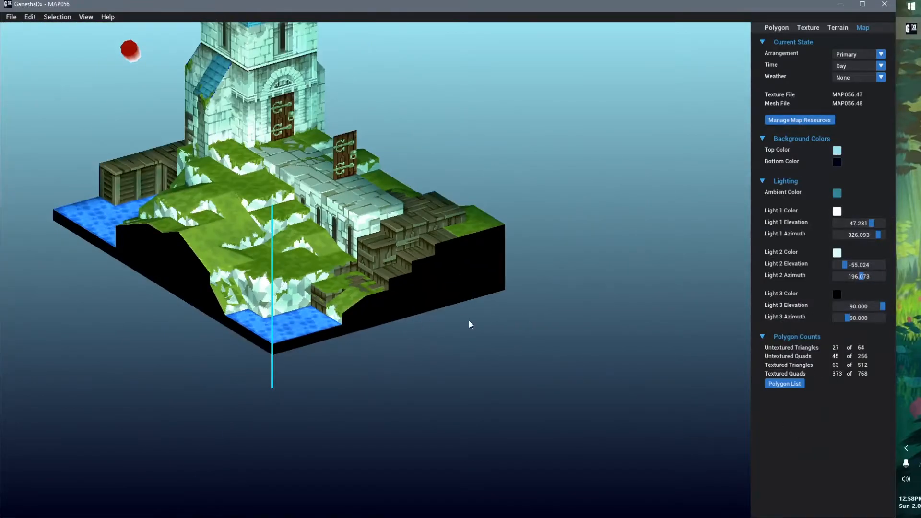
{"action": "scroll", "coordinate": [470, 322], "scroll_direction": "up", "scroll_amount": 2}
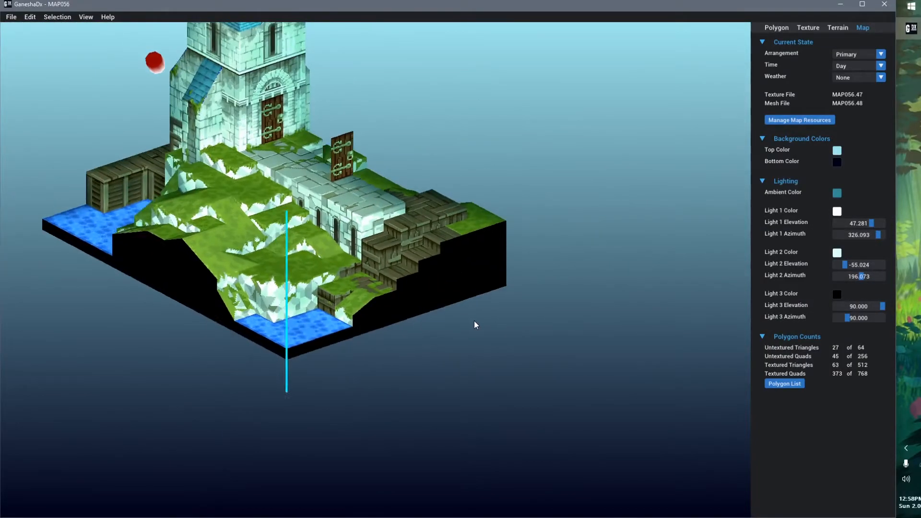
Set Light 1 to bright red with elevation 39.897 and azimuth 211.546
{"action": "left_click", "coordinate": [838, 212]}
{"action": "mouse_move", "coordinate": [833, 268]}
{"action": "left_mouse_down"}
{"action": "mouse_move", "coordinate": [864, 225]}
{"action": "mouse_move", "coordinate": [872, 226]}
{"action": "mouse_move", "coordinate": [859, 235]}
{"action": "mouse_move", "coordinate": [886, 238]}
{"action": "mouse_move", "coordinate": [828, 240]}
{"action": "mouse_move", "coordinate": [864, 239]}
{"action": "left_mouse_up"}
{"action": "left_click", "coordinate": [741, 267]}
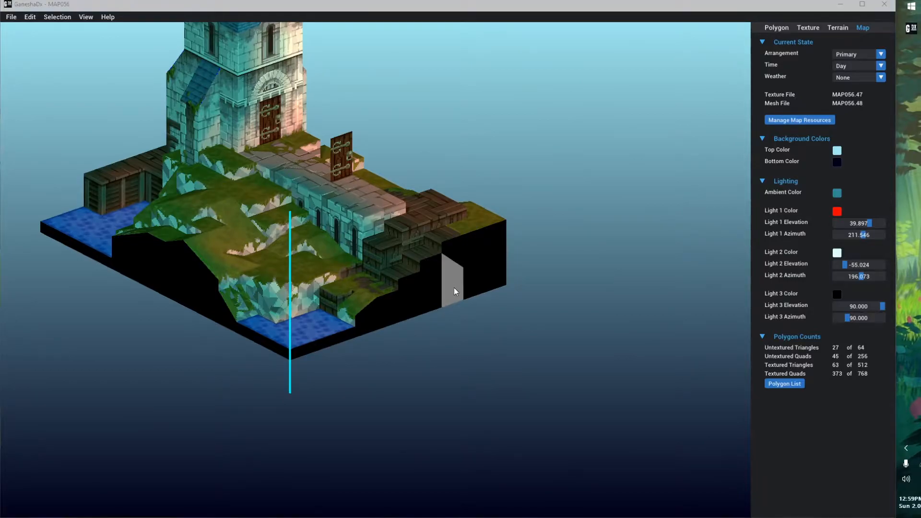
Move the untextured black quad from the front edge to Z 84 beside the stone walkway, its upper edge at Y 156
{"action": "scroll", "coordinate": [453, 286], "scroll_direction": "up", "scroll_amount": 5}
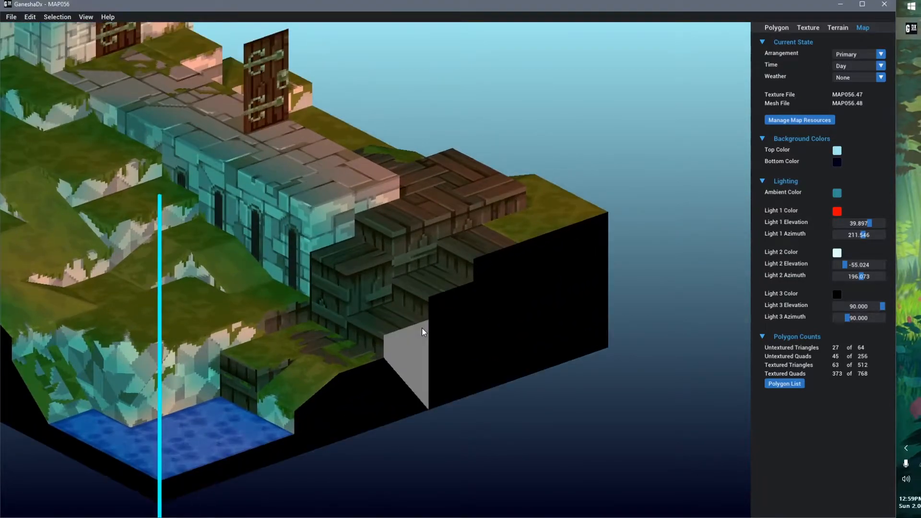
{"action": "left_click", "coordinate": [384, 378]}
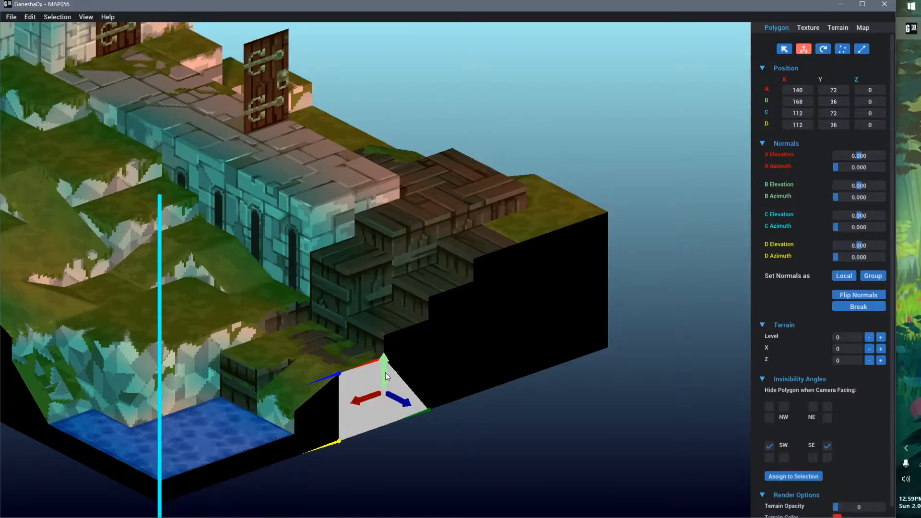
{"action": "left_click_drag", "start_coordinate": [384, 373], "coordinate": [274, 164]}
{"action": "scroll", "coordinate": [288, 190], "scroll_direction": "up", "scroll_amount": 5}
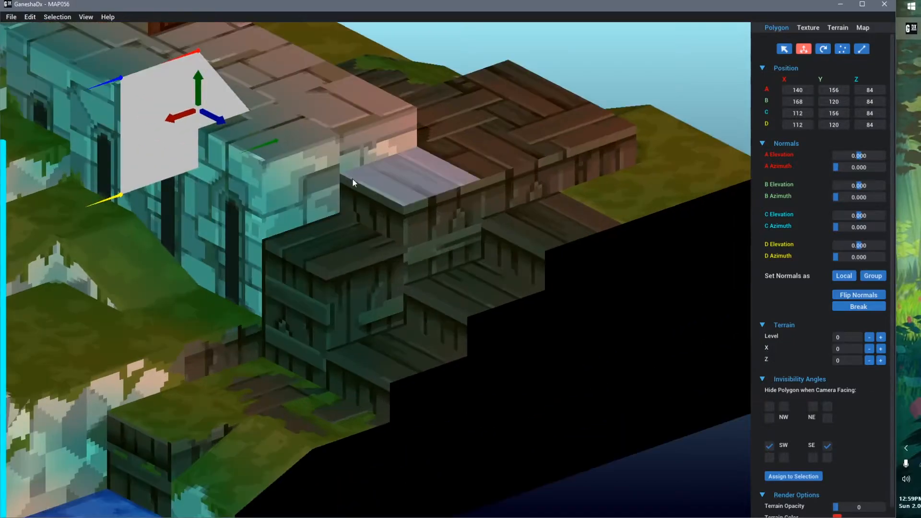
Raise the untextured quad above the walkway until its upper edge is at Y 180
{"action": "middle_click_drag", "start_coordinate": [353, 178], "coordinate": [450, 286]}
{"action": "scroll", "coordinate": [407, 243], "scroll_direction": "up", "scroll_amount": 3}
{"action": "left_click_drag", "start_coordinate": [407, 244], "coordinate": [406, 170]}
{"action": "right_click_drag", "start_coordinate": [470, 258], "coordinate": [445, 263]}
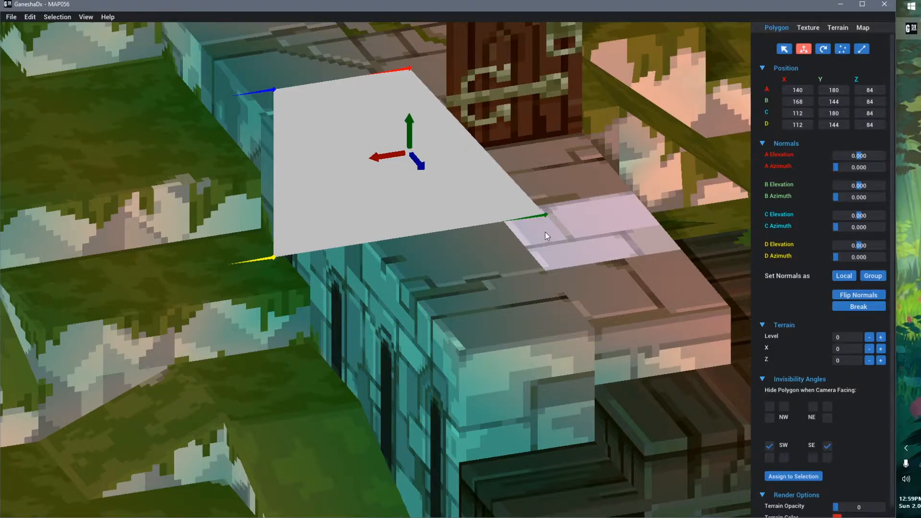
Lower the untextured quad until its upper edge is at Y 154, and deselect it
{"action": "left_click_drag", "start_coordinate": [410, 132], "coordinate": [413, 222]}
{"action": "middle_click_drag", "start_coordinate": [413, 218], "coordinate": [356, 137]}
{"action": "scroll", "coordinate": [489, 202], "scroll_direction": "down", "scroll_amount": 5}
{"action": "left_click", "coordinate": [651, 147]}
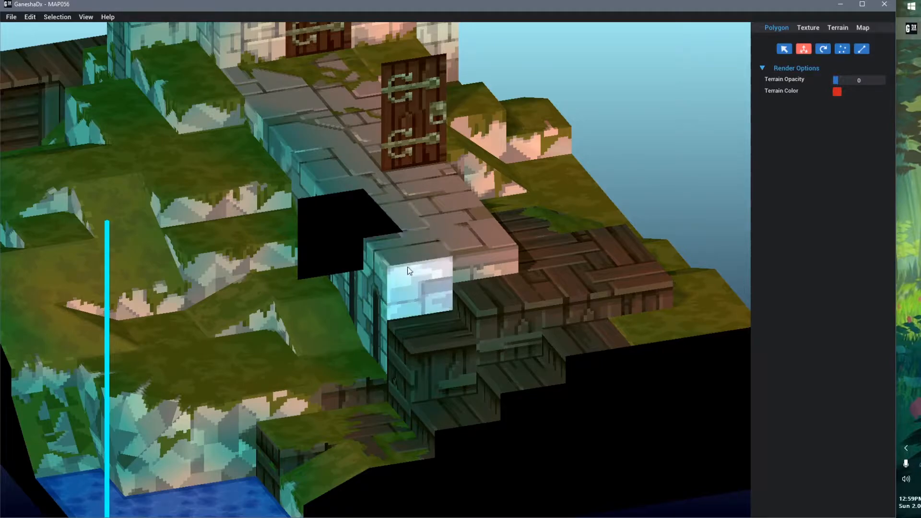
Inspect the lit textured polygons at the walkway's front corner beside the black quad, and clear the selection
{"action": "left_click", "coordinate": [411, 293]}
{"action": "left_click", "coordinate": [370, 276]}
{"action": "left_click", "coordinate": [395, 252]}
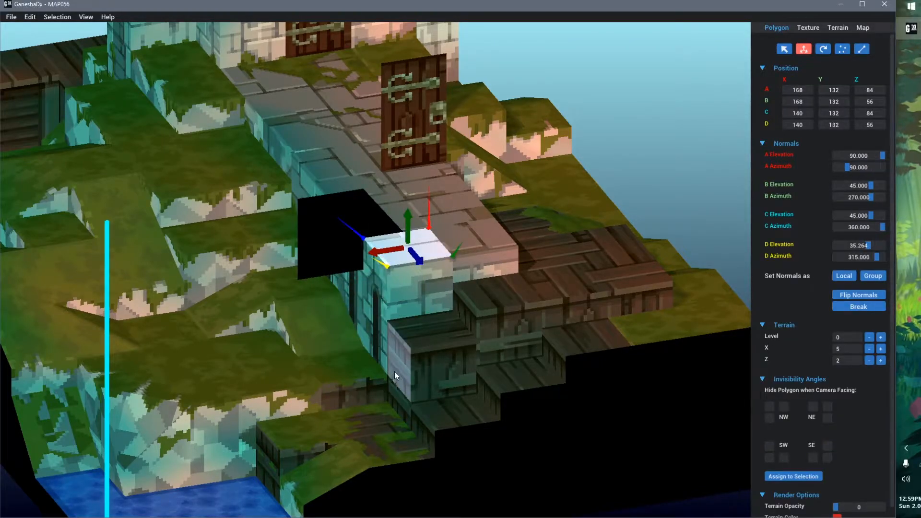
{"action": "left_click", "coordinate": [655, 163]}
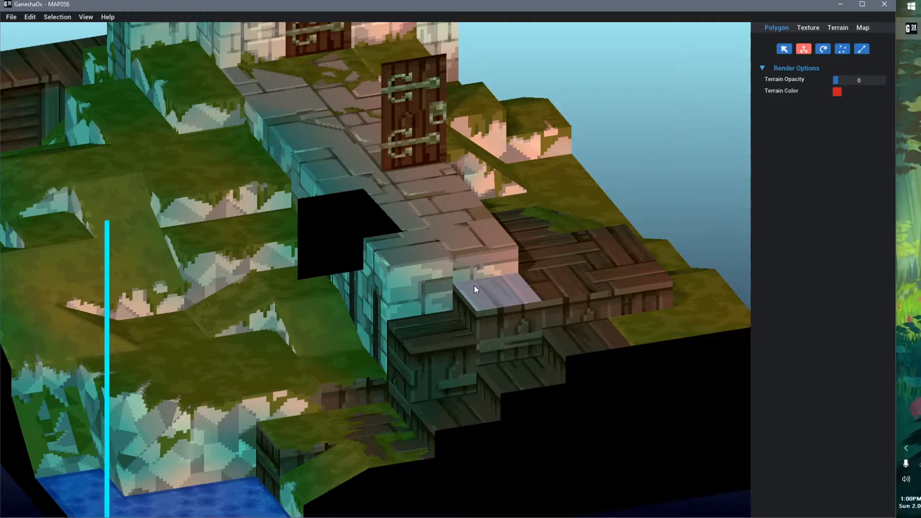
Select the floating black quad beside the walkway and delete it
{"action": "left_click", "coordinate": [320, 201]}
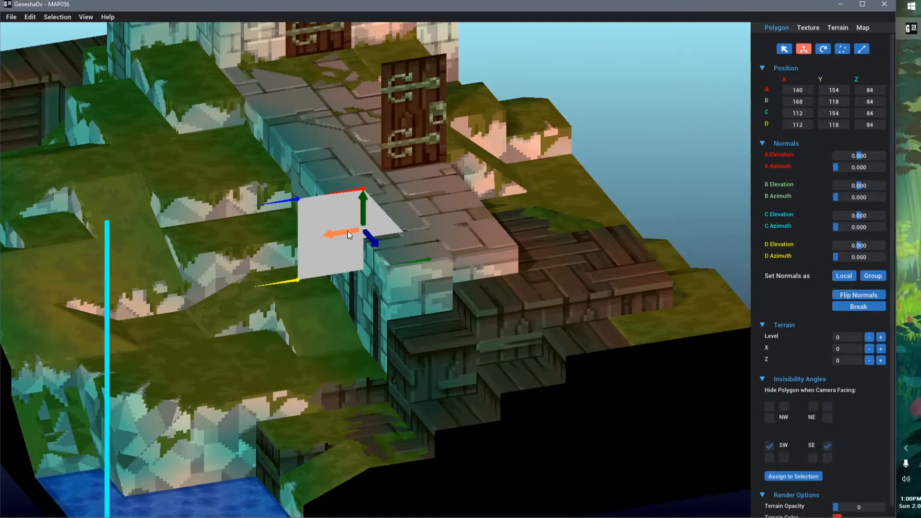
{"action": "key", "text": "Delete"}
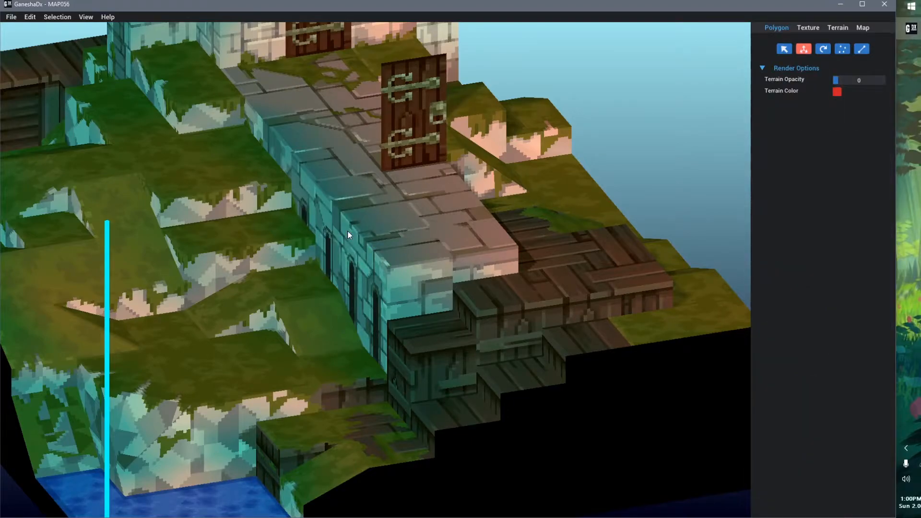
{"action": "scroll", "coordinate": [348, 235], "scroll_direction": "down", "scroll_amount": 3}
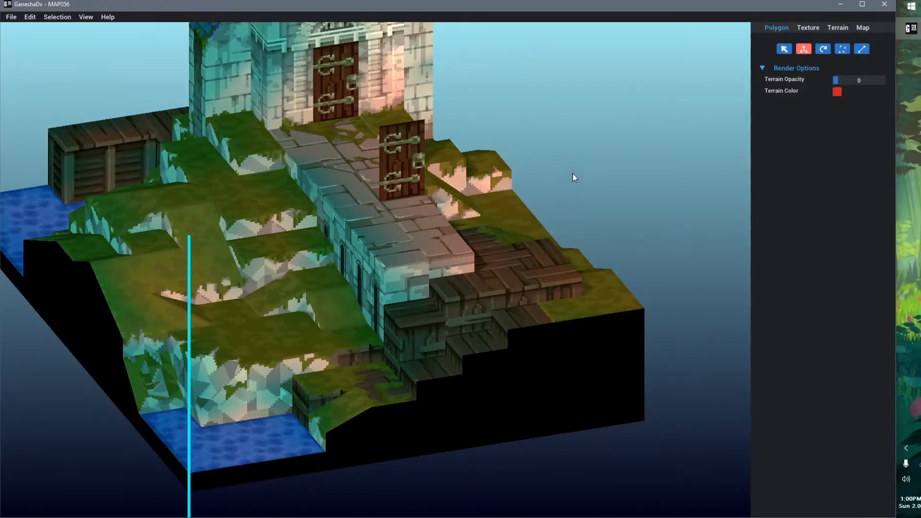
Reopen MAP056 from its file to discard the lighting and polygon edits
{"action": "key", "text": "ctrl+o"}
{"action": "double_click", "coordinate": [469, 267]}
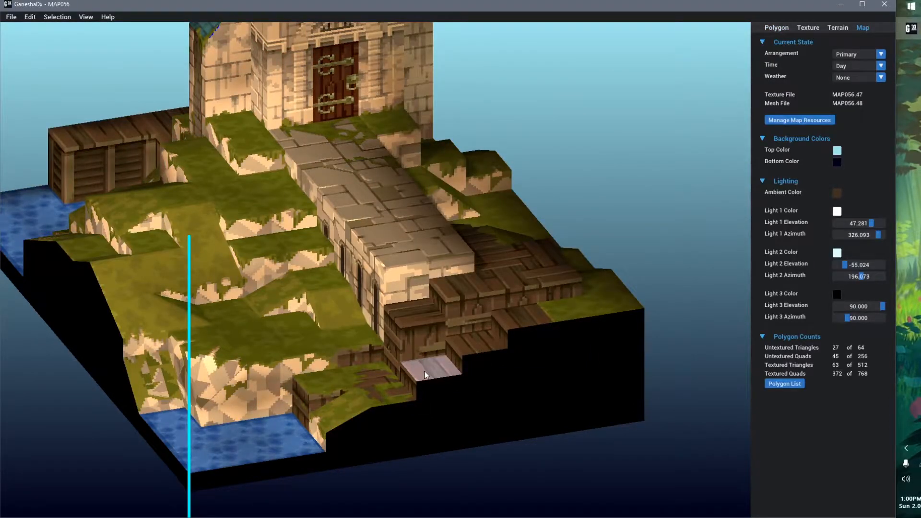
Select the untextured quad below the wooden steps on the map's front edge
{"action": "middle_click_drag", "start_coordinate": [422, 371], "coordinate": [476, 339]}
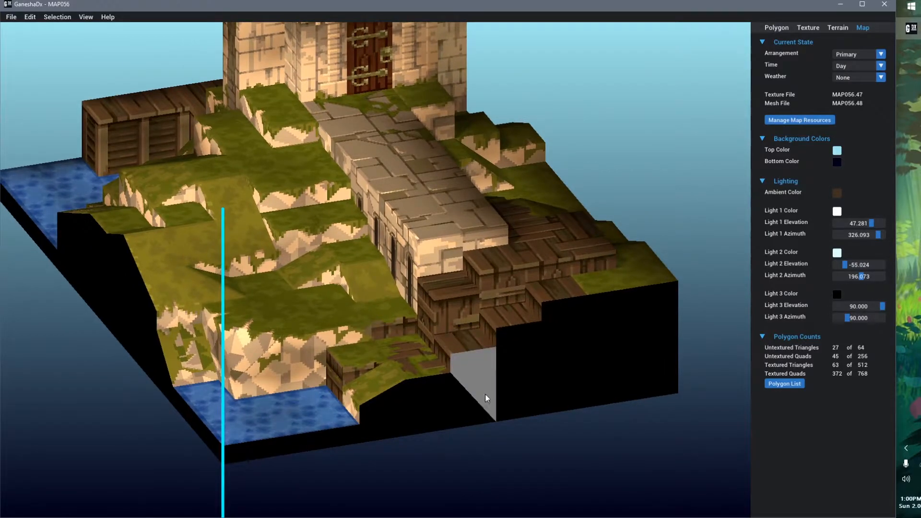
{"action": "left_click", "coordinate": [487, 385]}
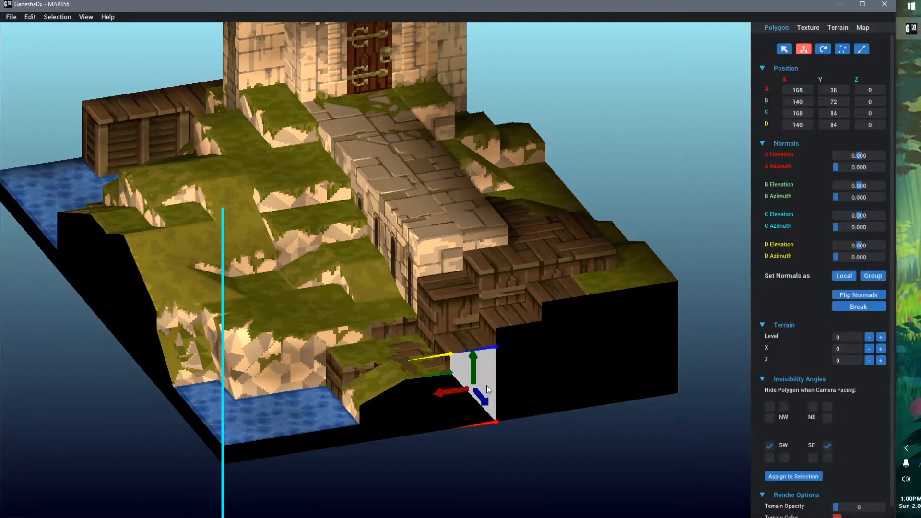
Examine the selected untextured quad on the map's front edge from nearby and in the whole map, and clear the selection
{"action": "right_click_drag", "start_coordinate": [563, 448], "coordinate": [576, 446]}
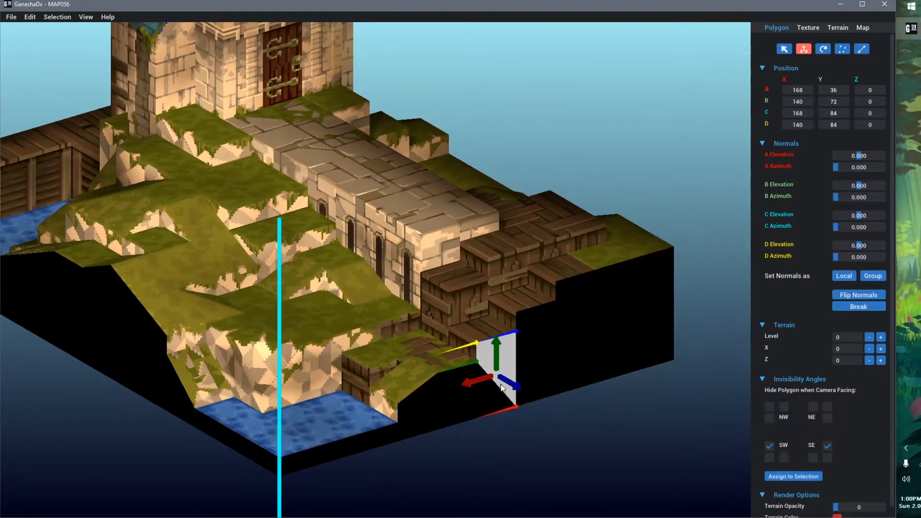
{"action": "middle_click_drag", "start_coordinate": [106, 326], "coordinate": [289, 320]}
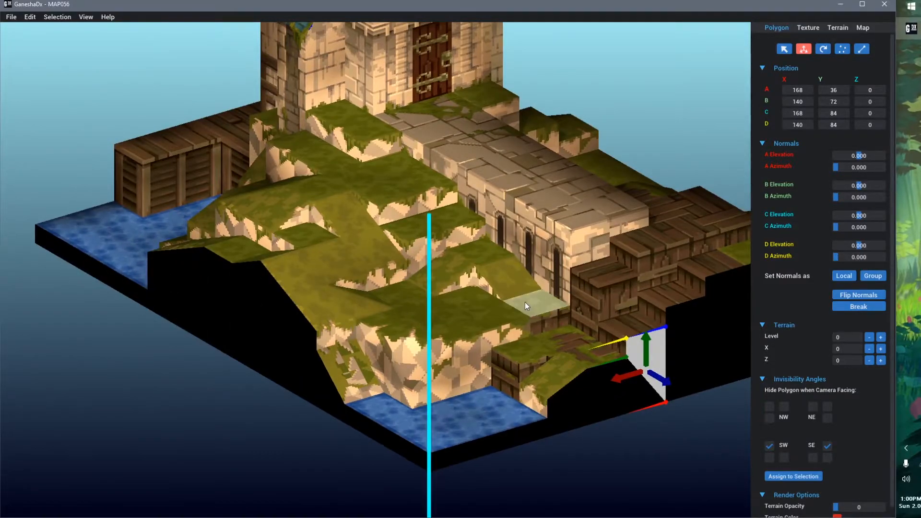
{"action": "scroll", "coordinate": [526, 301], "scroll_direction": "down", "scroll_amount": 8}
{"action": "middle_click_drag", "start_coordinate": [415, 297], "coordinate": [454, 331]}
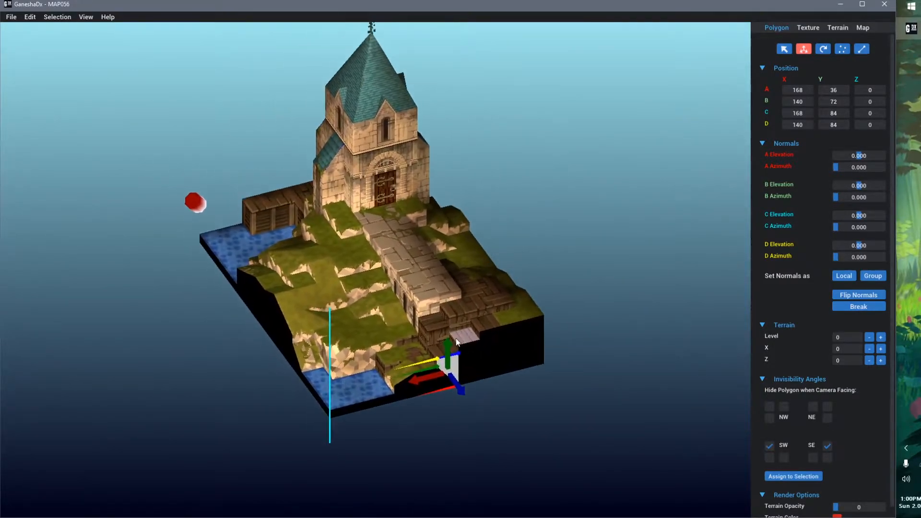
{"action": "left_click", "coordinate": [569, 290]}
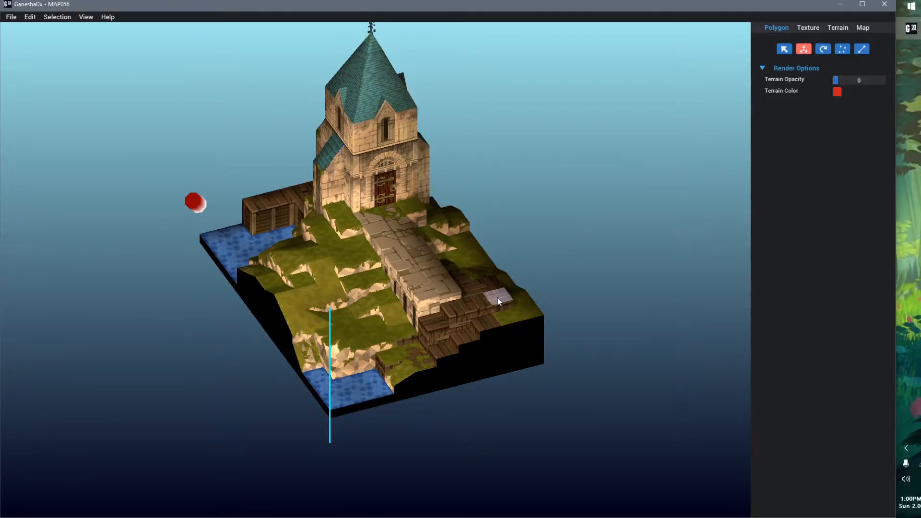
Examine the whole map from above and around its front corner, comparing the textured terrain with the black outer walls
{"action": "right_click_drag", "start_coordinate": [516, 252], "coordinate": [494, 321]}
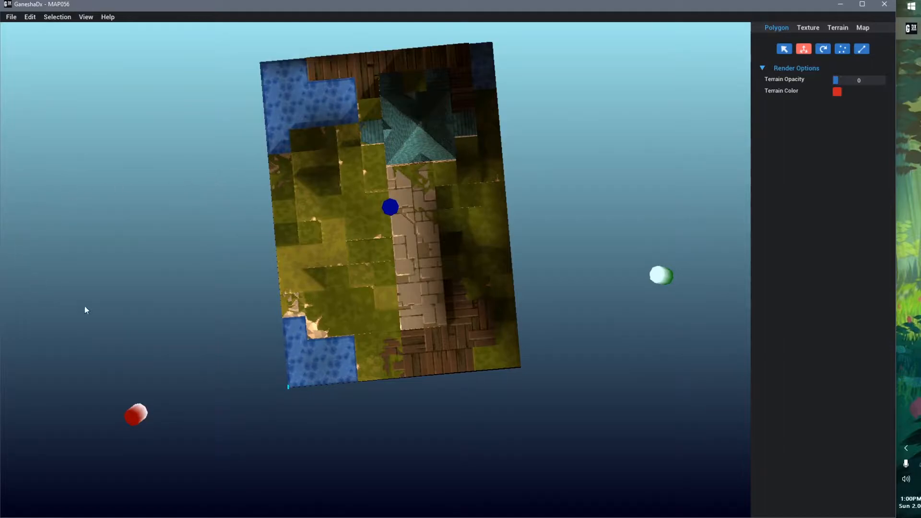
{"action": "right_click_drag", "start_coordinate": [452, 388], "coordinate": [482, 340]}
{"action": "scroll", "coordinate": [483, 339], "scroll_direction": "up", "scroll_amount": 2}
{"action": "middle_click_drag", "start_coordinate": [483, 339], "coordinate": [517, 304]}
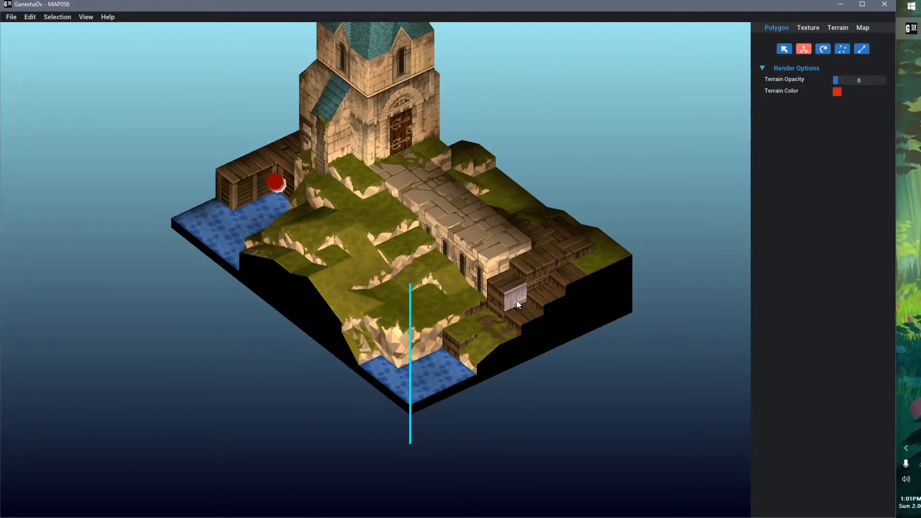
{"action": "scroll", "coordinate": [517, 305], "scroll_direction": "up", "scroll_amount": 5}
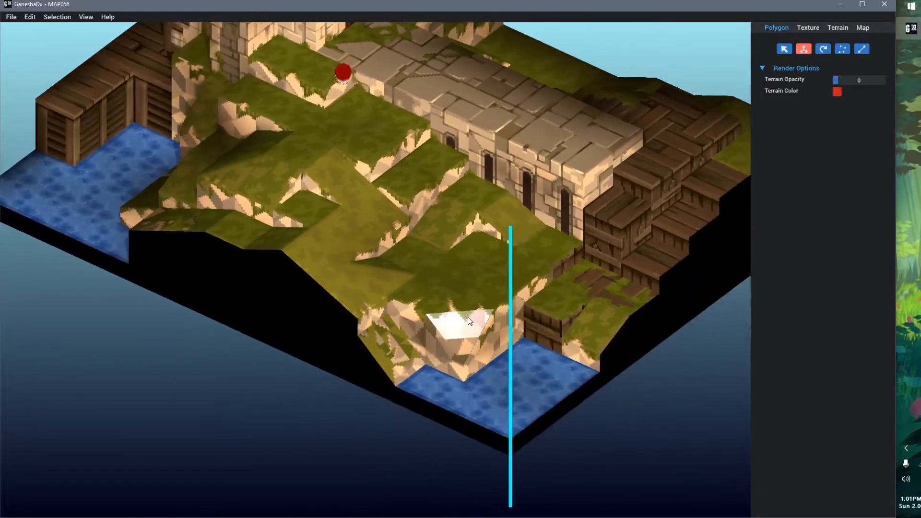
{"action": "scroll", "coordinate": [468, 317], "scroll_direction": "down", "scroll_amount": 3}
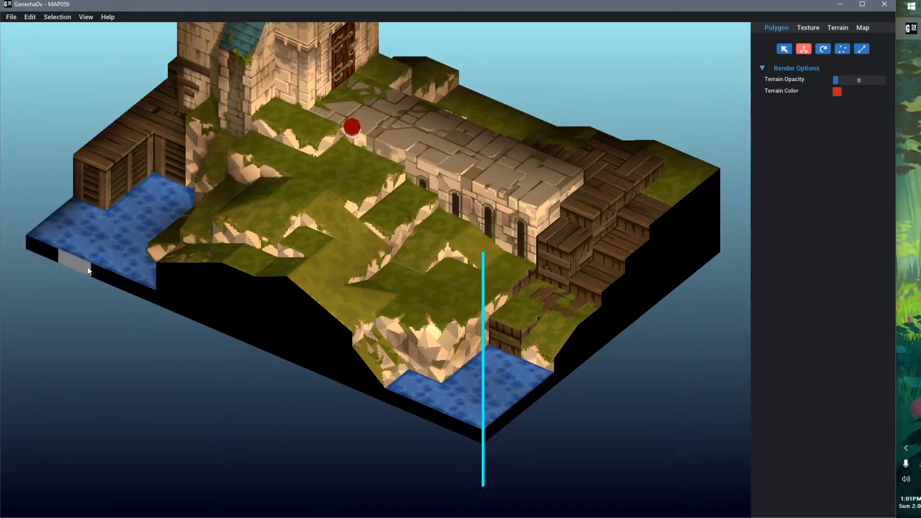
Select two untextured quads in turn on the black side wall below the grassy hill, and clear the selection
{"action": "left_click", "coordinate": [207, 298]}
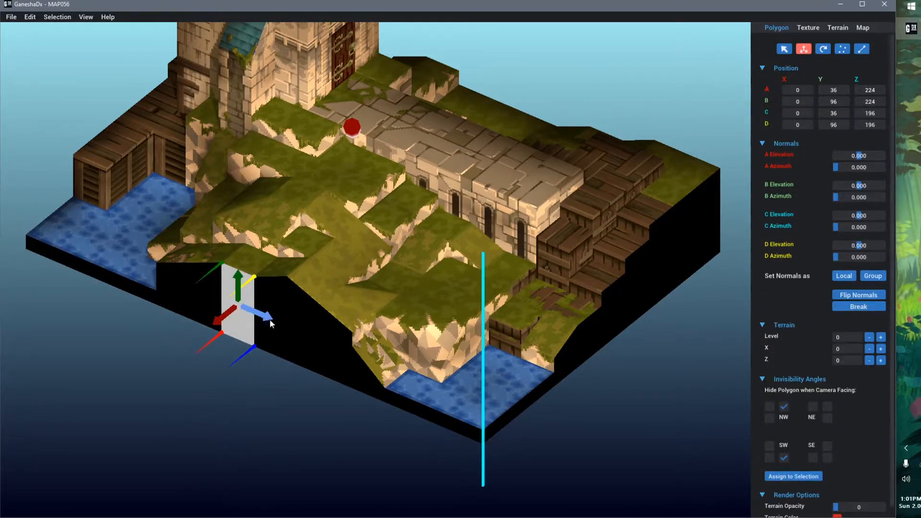
{"action": "left_click", "coordinate": [301, 348]}
{"action": "left_click", "coordinate": [294, 438]}
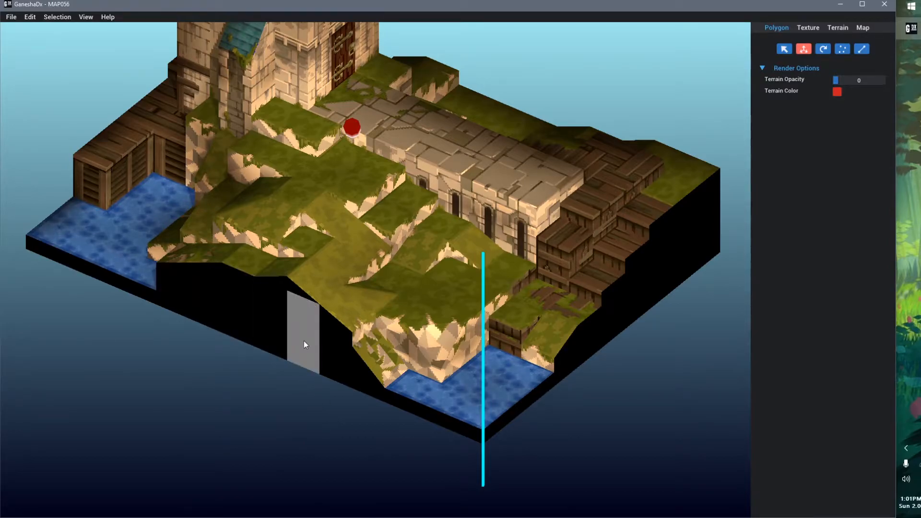
Select the textured rock quad on the small cliff above the front water pool, near the black side wall
{"action": "right_click_drag", "start_coordinate": [408, 383], "coordinate": [377, 367]}
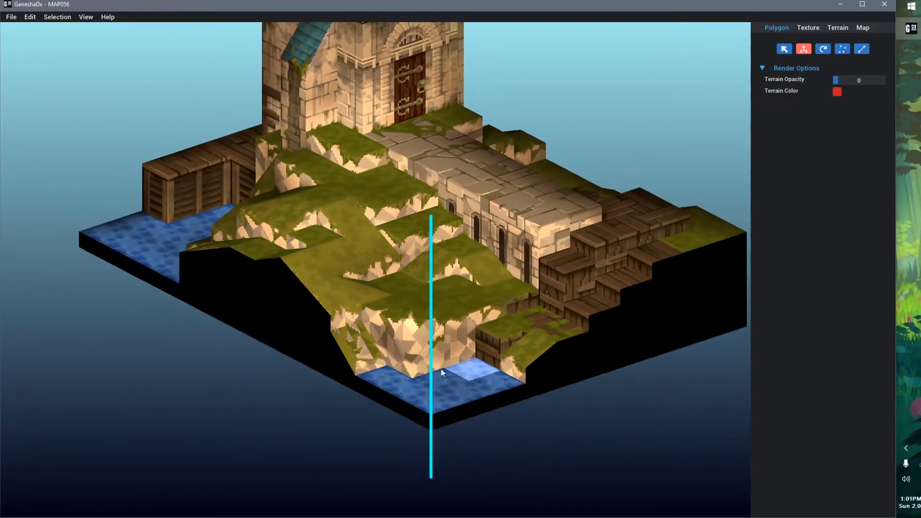
{"action": "middle_click_drag", "start_coordinate": [446, 367], "coordinate": [364, 359]}
{"action": "right_click_drag", "start_coordinate": [333, 337], "coordinate": [351, 340]}
{"action": "scroll", "coordinate": [350, 343], "scroll_direction": "up", "scroll_amount": 3}
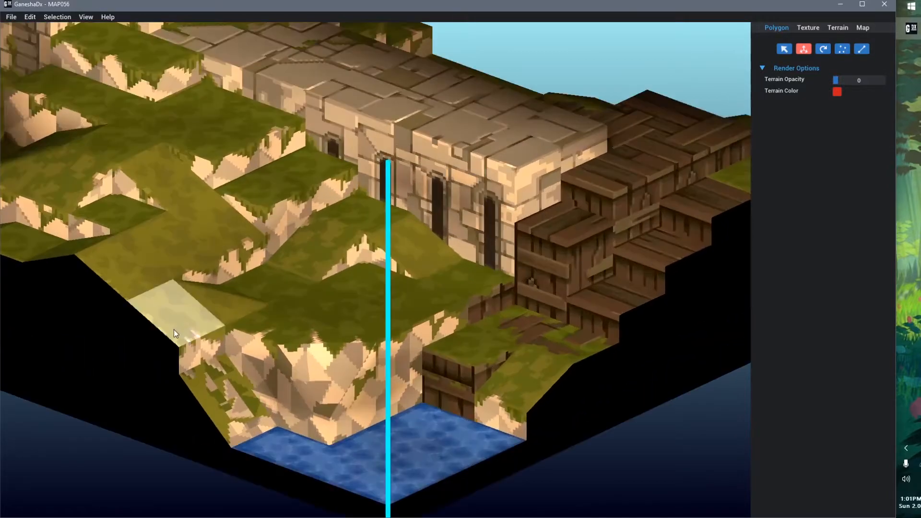
{"action": "middle_click_drag", "start_coordinate": [175, 329], "coordinate": [375, 331]}
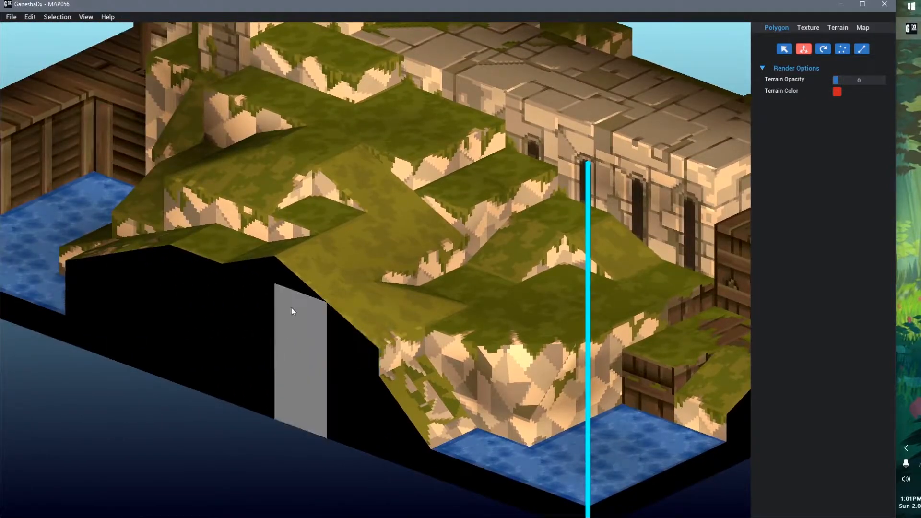
{"action": "left_click", "coordinate": [482, 370]}
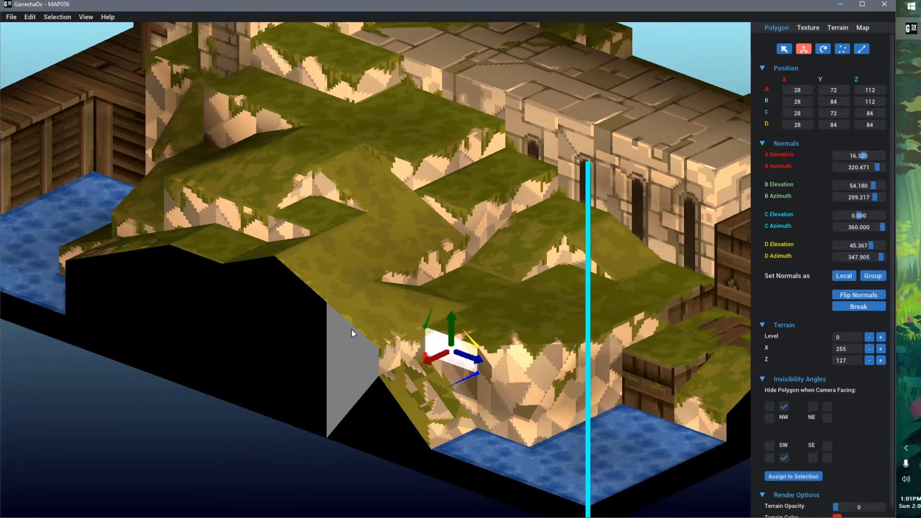
Select untextured quads one by one along the black side wall and the front edge, and clear the selection
{"action": "scroll", "coordinate": [370, 320], "scroll_direction": "down", "scroll_amount": 5}
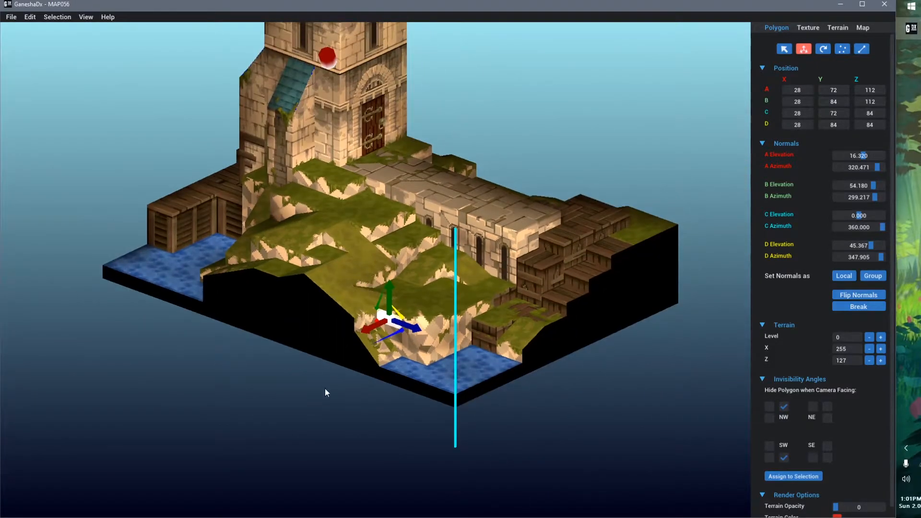
{"action": "left_click", "coordinate": [295, 324]}
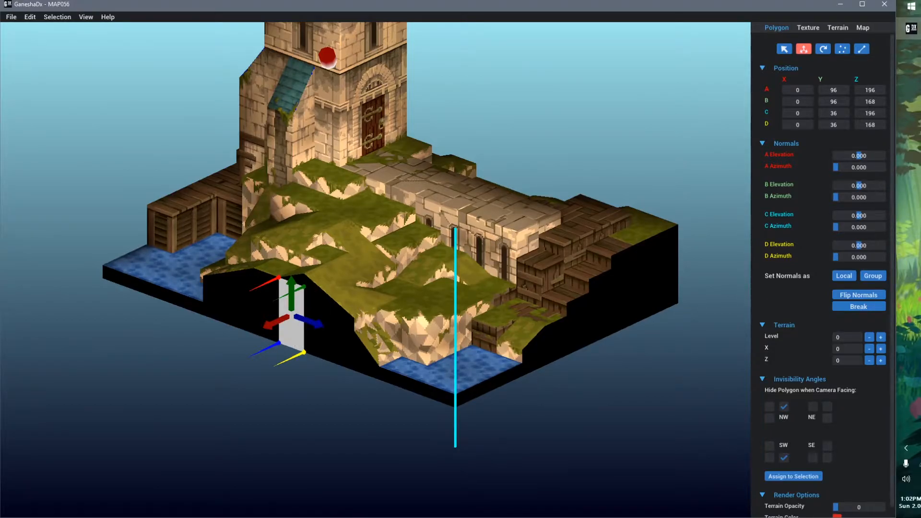
{"action": "left_click", "coordinate": [282, 417]}
{"action": "left_click", "coordinate": [331, 332]}
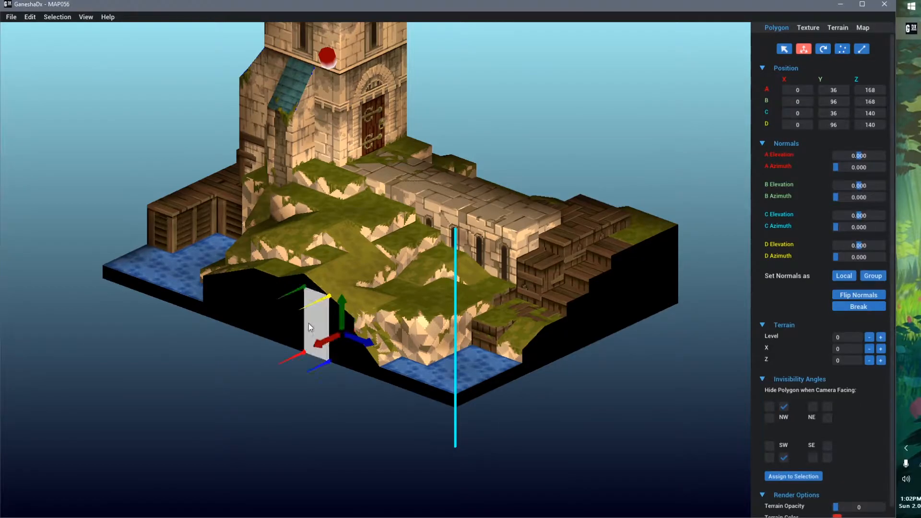
{"action": "left_click", "coordinate": [309, 323]}
{"action": "left_click", "coordinate": [282, 316]}
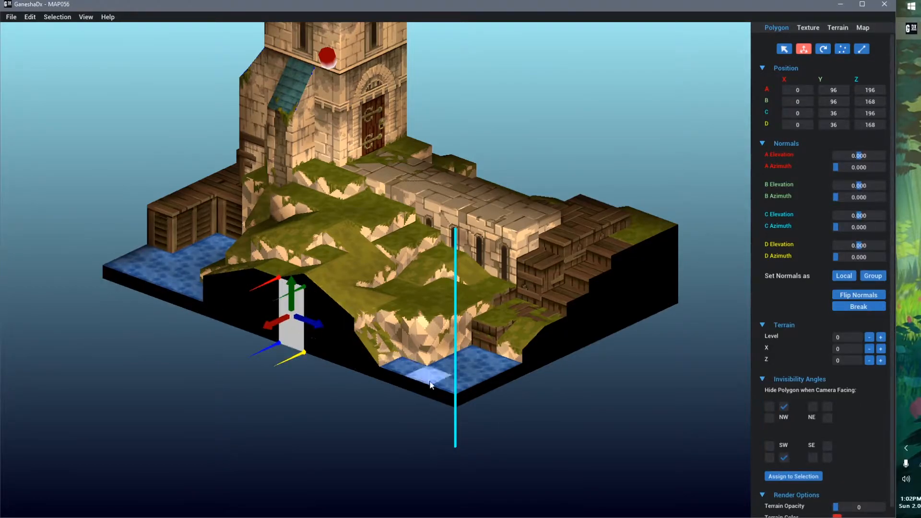
{"action": "left_click", "coordinate": [557, 325]}
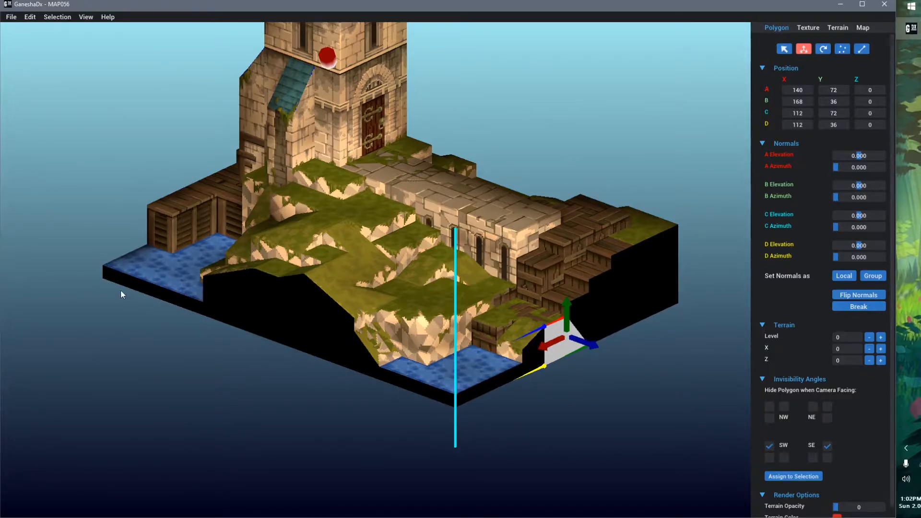
{"action": "left_click", "coordinate": [316, 463]}
Select together an untextured triangle and quad on the front wall, a textured rock triangle, and the textured quad at the stone walkway's end
{"action": "middle_click_drag", "start_coordinate": [511, 347], "coordinate": [509, 408]}
{"action": "right_click_drag", "start_coordinate": [509, 408], "coordinate": [385, 373]}
{"action": "scroll", "coordinate": [385, 373], "scroll_direction": "up", "scroll_amount": 4}
{"action": "middle_click_drag", "start_coordinate": [473, 456], "coordinate": [415, 385]}
{"action": "right_click_drag", "start_coordinate": [416, 385], "coordinate": [451, 365]}
{"action": "middle_click_drag", "start_coordinate": [432, 382], "coordinate": [393, 350]}
{"action": "middle_click_drag", "start_coordinate": [473, 405], "coordinate": [430, 360]}
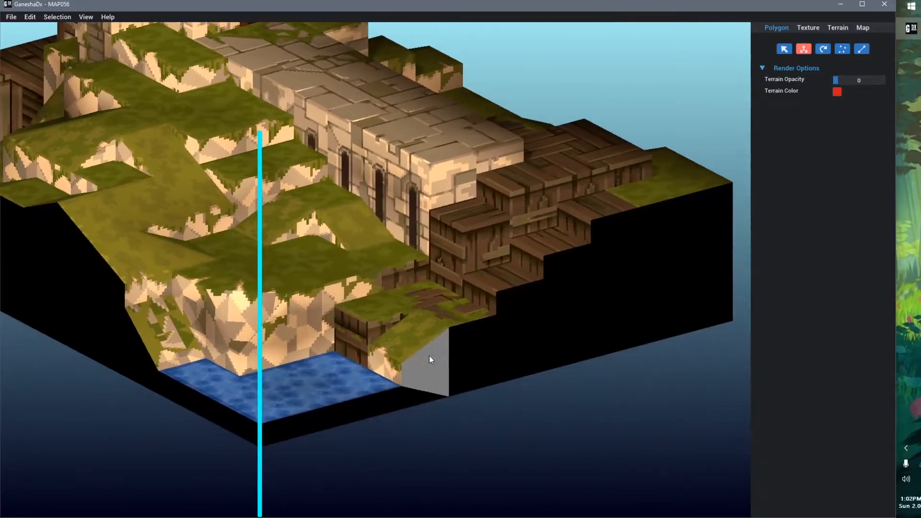
{"action": "left_click", "coordinate": [419, 400]}
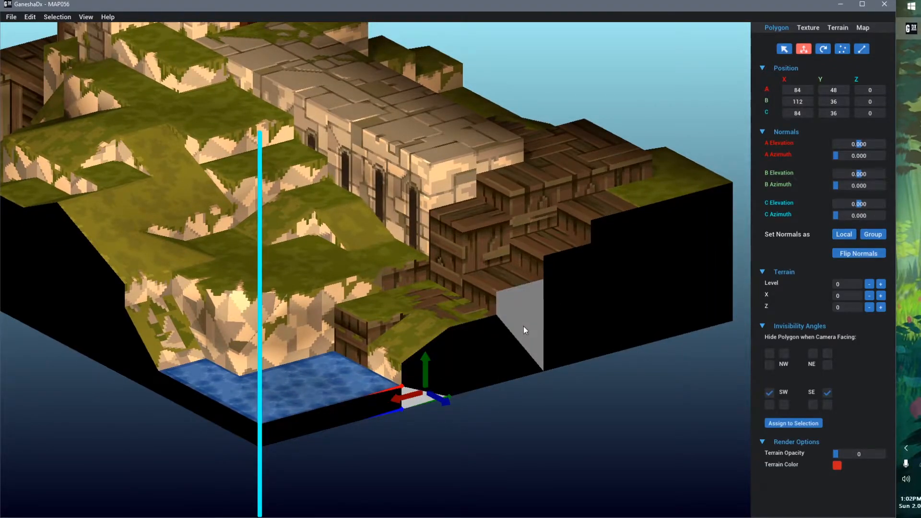
{"action": "left_click", "coordinate": [605, 292], "text": "shift"}
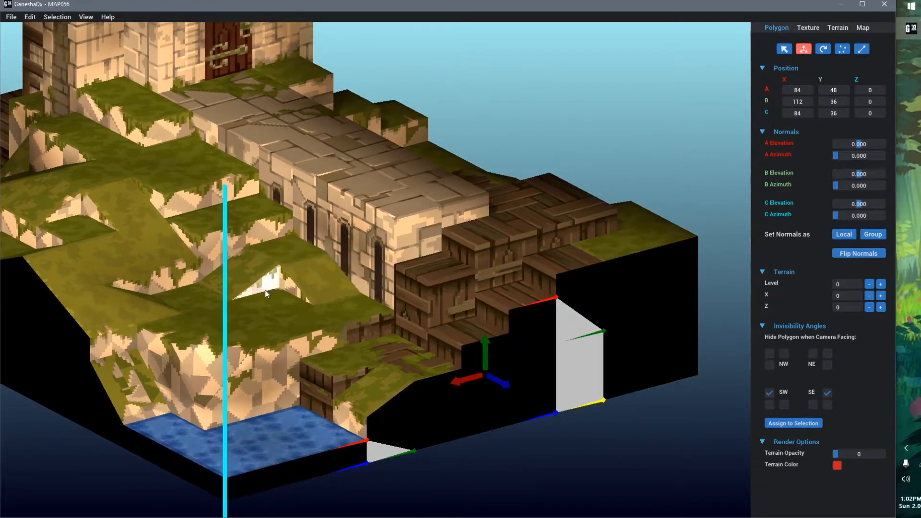
{"action": "left_click", "coordinate": [264, 288], "text": "shift"}
{"action": "left_click", "coordinate": [417, 230], "text": "shift"}
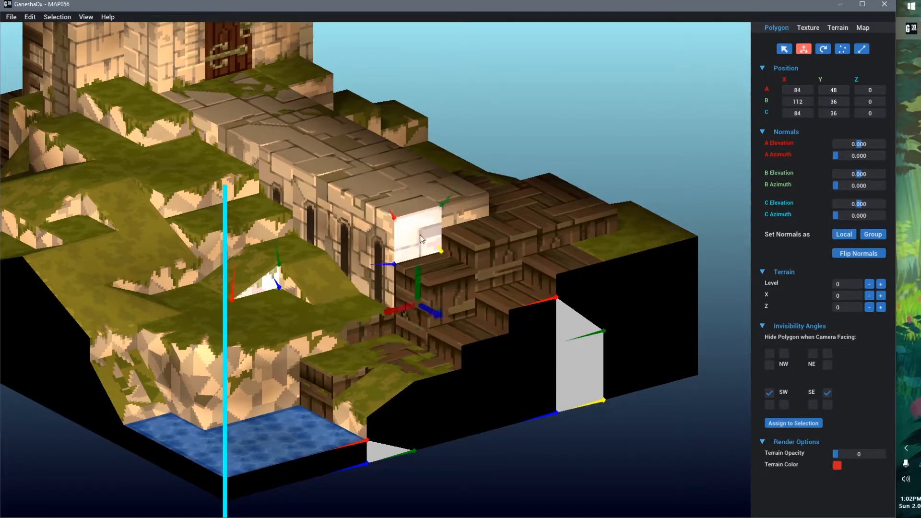
Show the map-wide properties to review the polygon counts and limits for each polygon type
{"action": "middle_click_drag", "start_coordinate": [487, 448], "coordinate": [471, 404]}
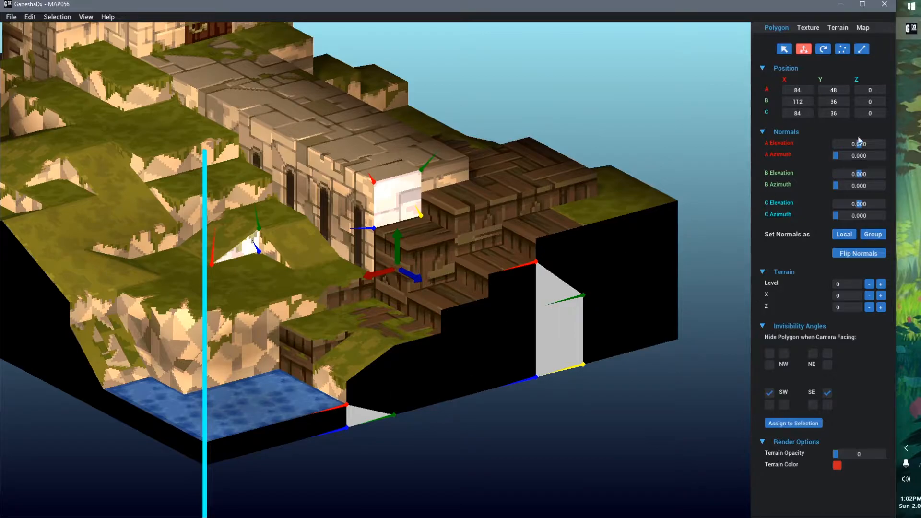
{"action": "left_click", "coordinate": [862, 27]}
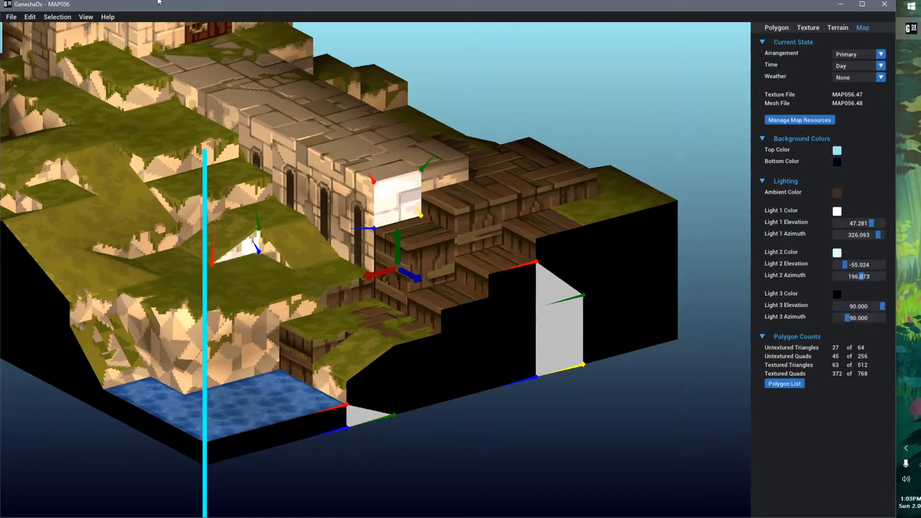
Open the Add New Polygon dialog, move it off the selected polygons, and clear the polygon selection
{"action": "left_click", "coordinate": [29, 16]}
{"action": "left_click", "coordinate": [57, 17]}
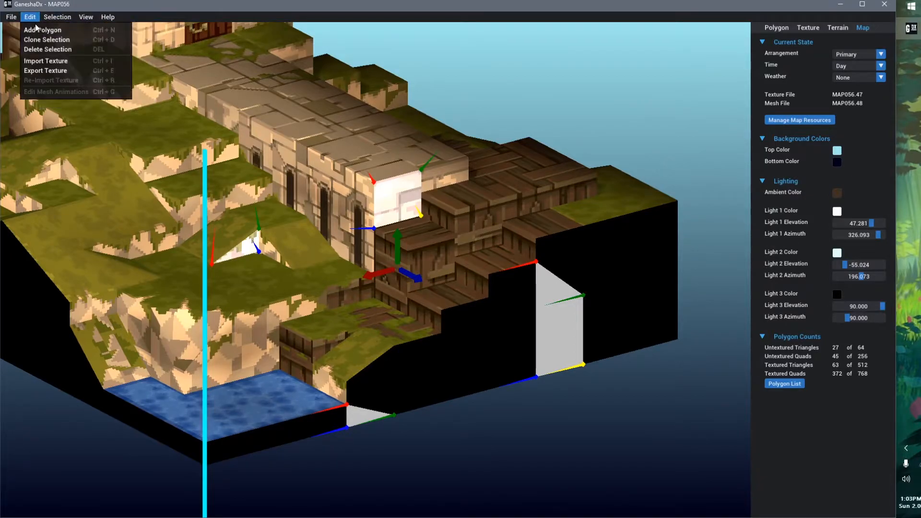
{"action": "left_click", "coordinate": [48, 30]}
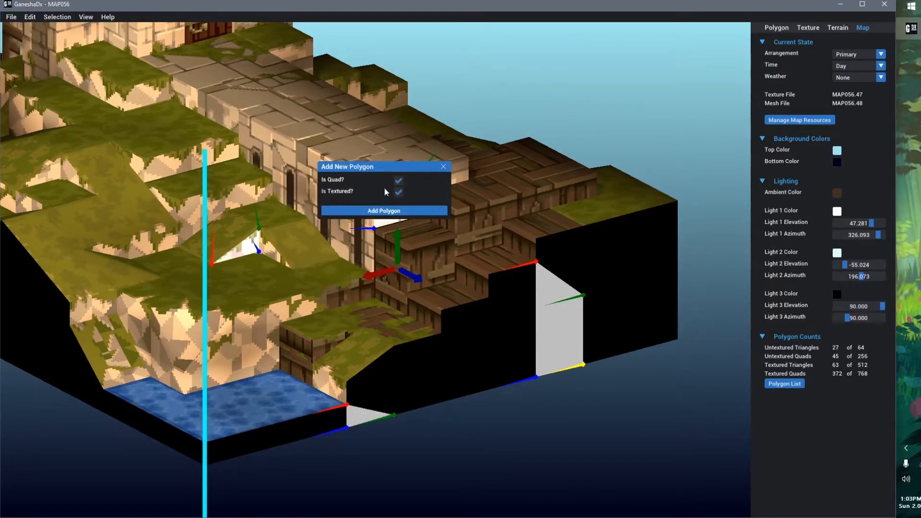
{"action": "left_click_drag", "start_coordinate": [365, 167], "coordinate": [484, 168]}
{"action": "left_click", "coordinate": [477, 438]}
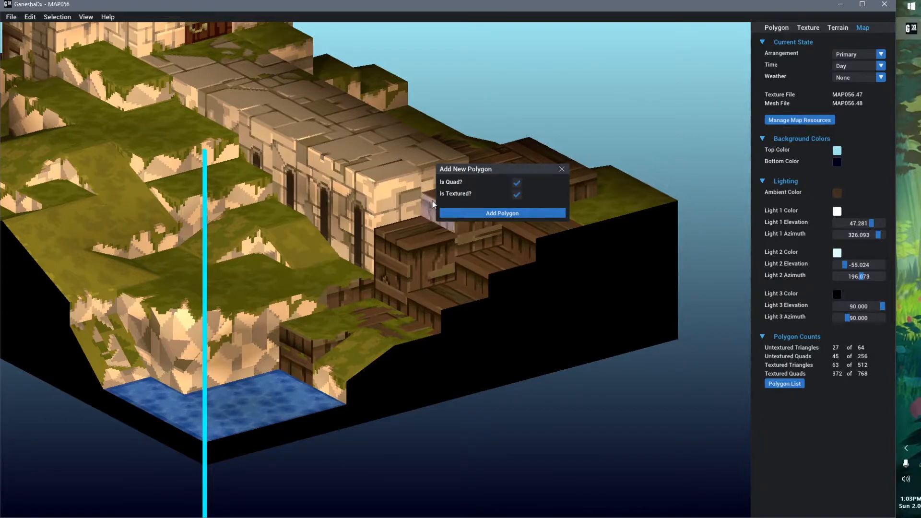
Try the Is Quad and Is Textured options off and on for the new polygon, ending with both enabled
{"action": "left_click", "coordinate": [517, 184]}
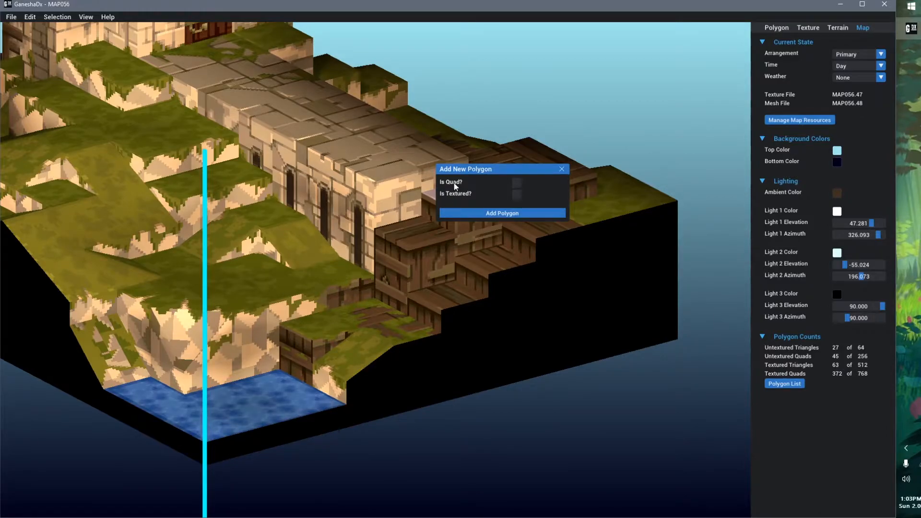
{"action": "left_click", "coordinate": [517, 182]}
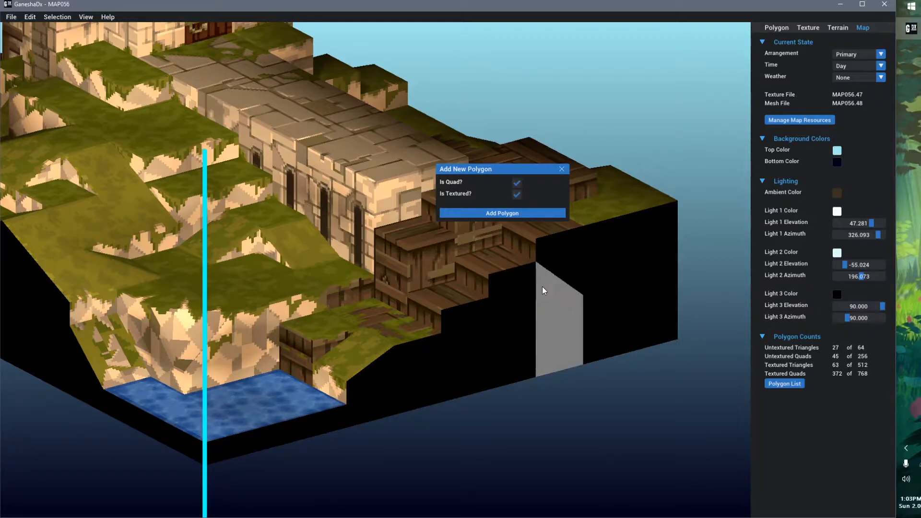
{"action": "left_click", "coordinate": [517, 184]}
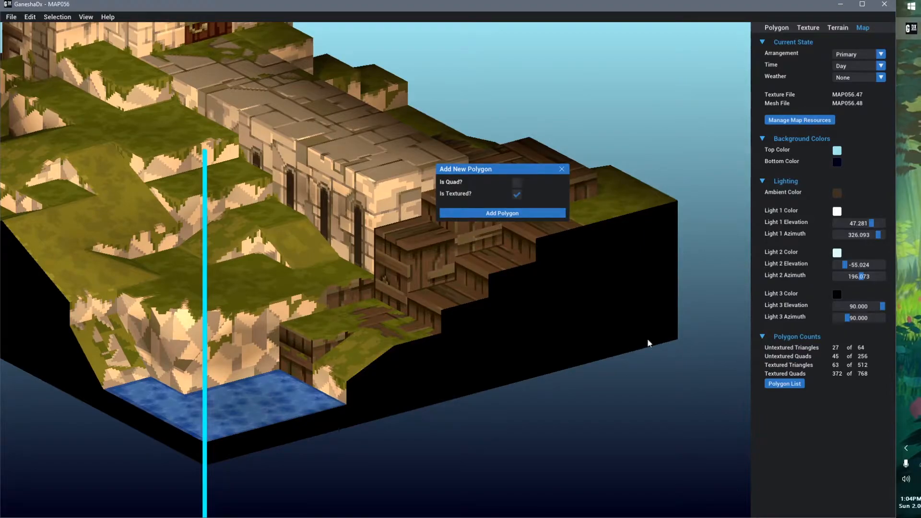
{"action": "left_click", "coordinate": [517, 182]}
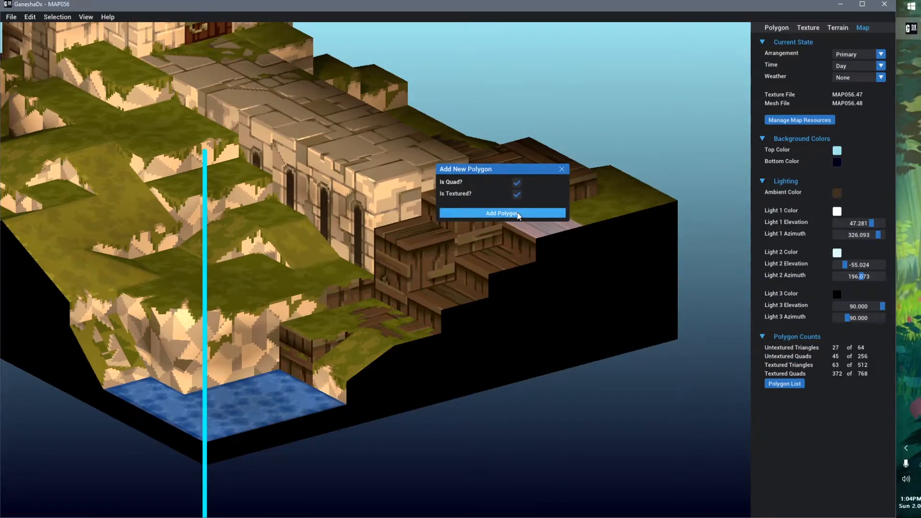
Add a new textured quad to the map and close the dialog
{"action": "left_click", "coordinate": [517, 213]}
{"action": "left_click", "coordinate": [562, 169]}
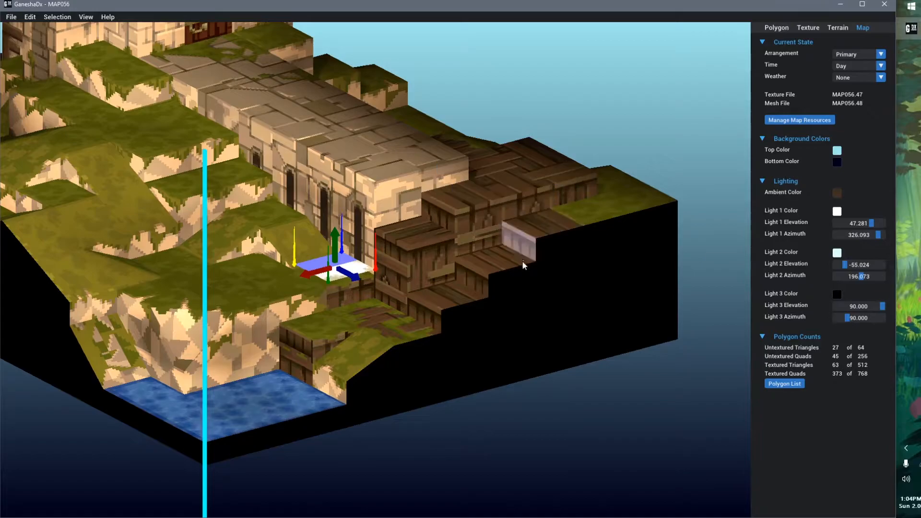
{"action": "scroll", "coordinate": [522, 258], "scroll_direction": "up", "scroll_amount": 6}
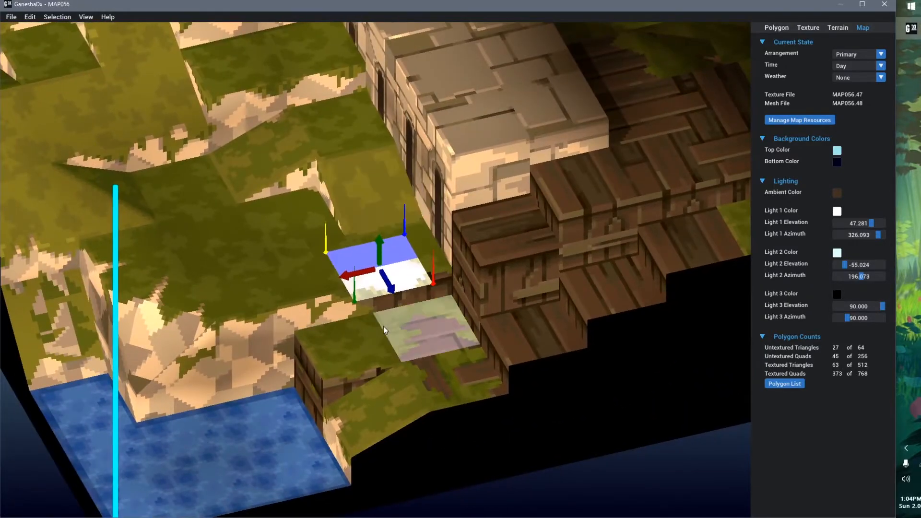
{"action": "scroll", "coordinate": [412, 293], "scroll_direction": "up", "scroll_amount": 2}
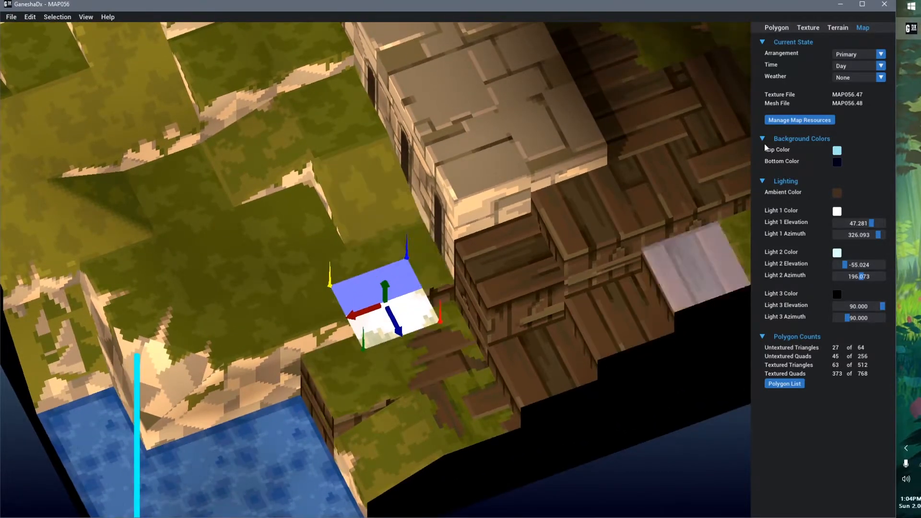
Review the new quad's polygon properties and its UV texture properties, ending on the polygon properties
{"action": "left_click", "coordinate": [776, 27]}
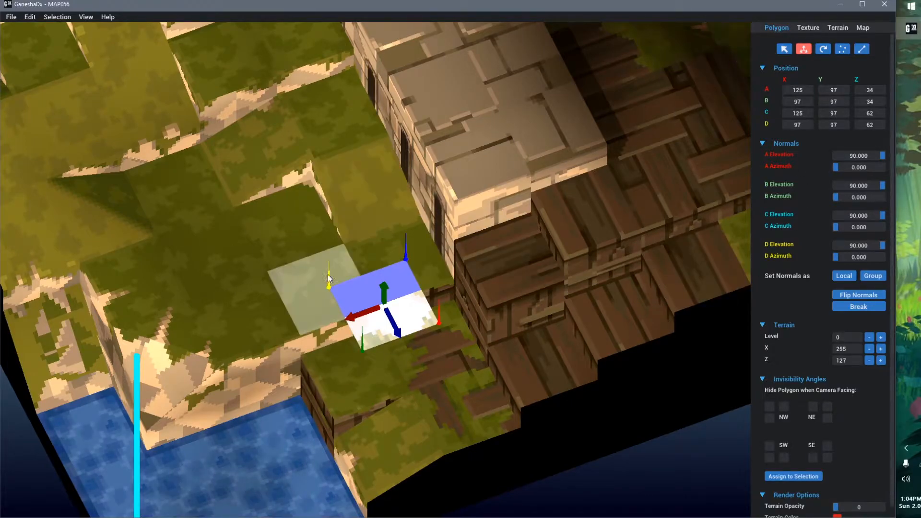
{"action": "left_click", "coordinate": [809, 27]}
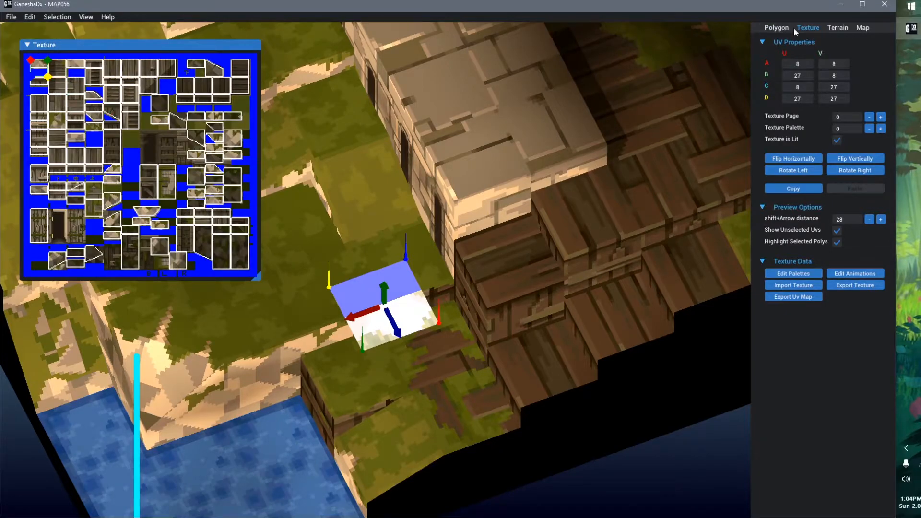
{"action": "left_click", "coordinate": [777, 28]}
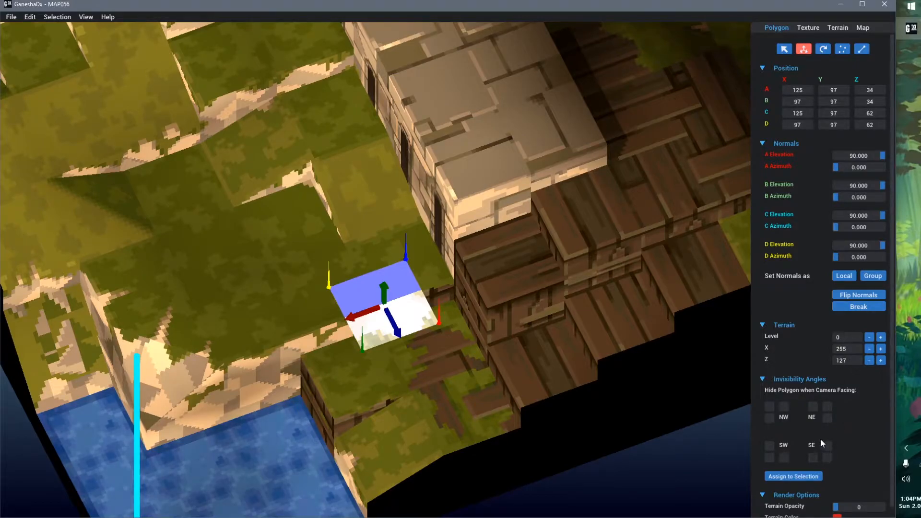
Move the new quad up to Y 132, over the near end of the stone walkway, and delete it
{"action": "middle_click_drag", "start_coordinate": [450, 384], "coordinate": [489, 391]}
{"action": "right_click_drag", "start_coordinate": [489, 392], "coordinate": [510, 345]}
{"action": "scroll", "coordinate": [510, 346], "scroll_direction": "up", "scroll_amount": 2}
{"action": "middle_click_drag", "start_coordinate": [501, 288], "coordinate": [474, 343]}
{"action": "right_click_drag", "start_coordinate": [495, 329], "coordinate": [477, 332]}
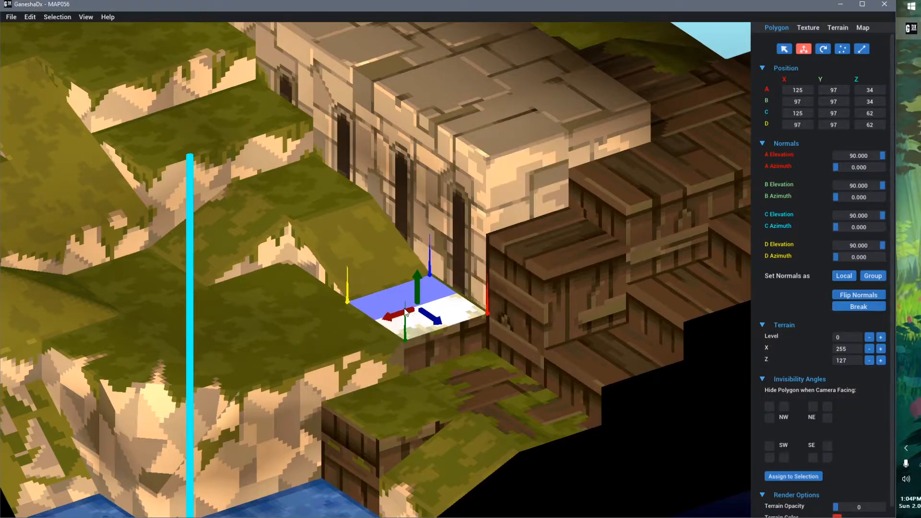
{"action": "left_click_drag", "start_coordinate": [398, 314], "coordinate": [562, 138]}
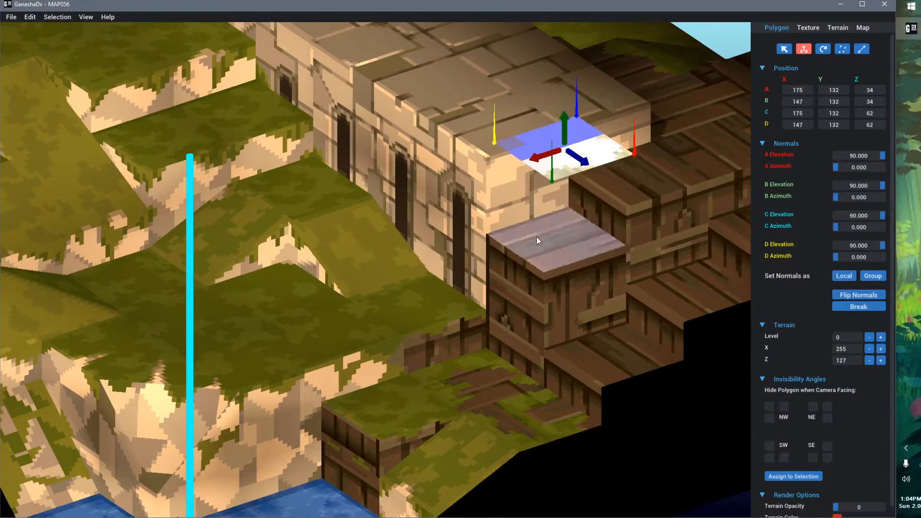
{"action": "key", "text": "Delete"}
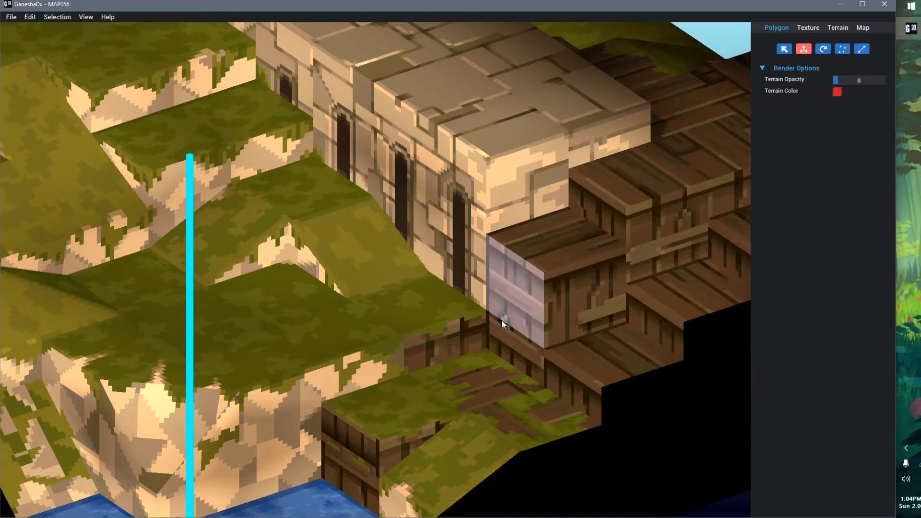
Select the sloped grass quad beside the walkway wall, then a flat stone walkway quad, to examine their vertex positions
{"action": "left_click", "coordinate": [328, 218]}
{"action": "scroll", "coordinate": [308, 232], "scroll_direction": "down", "scroll_amount": 2}
{"action": "scroll", "coordinate": [309, 231], "scroll_direction": "down", "scroll_amount": 3}
{"action": "middle_click_drag", "start_coordinate": [310, 227], "coordinate": [348, 284]}
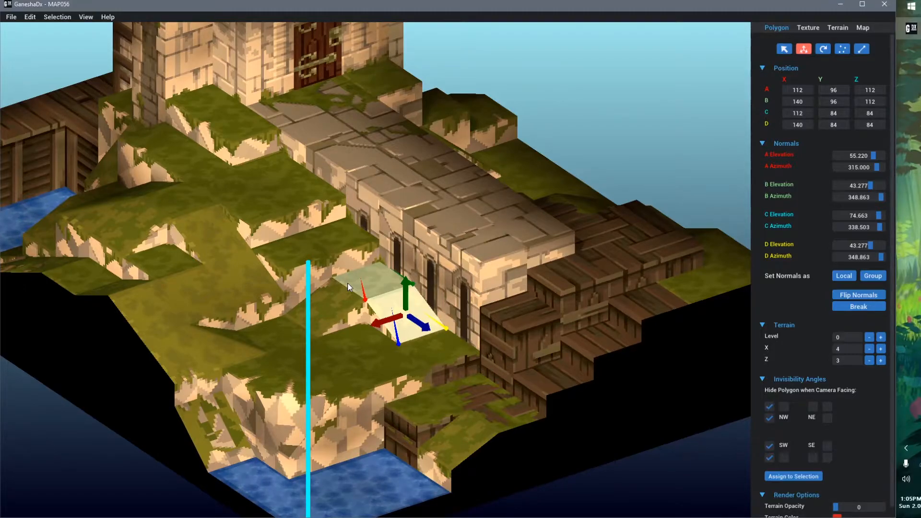
{"action": "scroll", "coordinate": [465, 261], "scroll_direction": "up", "scroll_amount": 5}
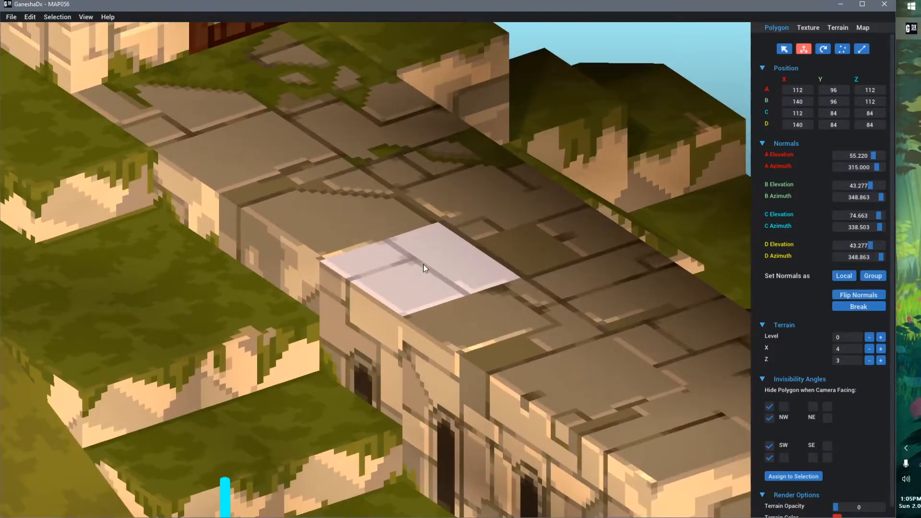
{"action": "left_click", "coordinate": [384, 214]}
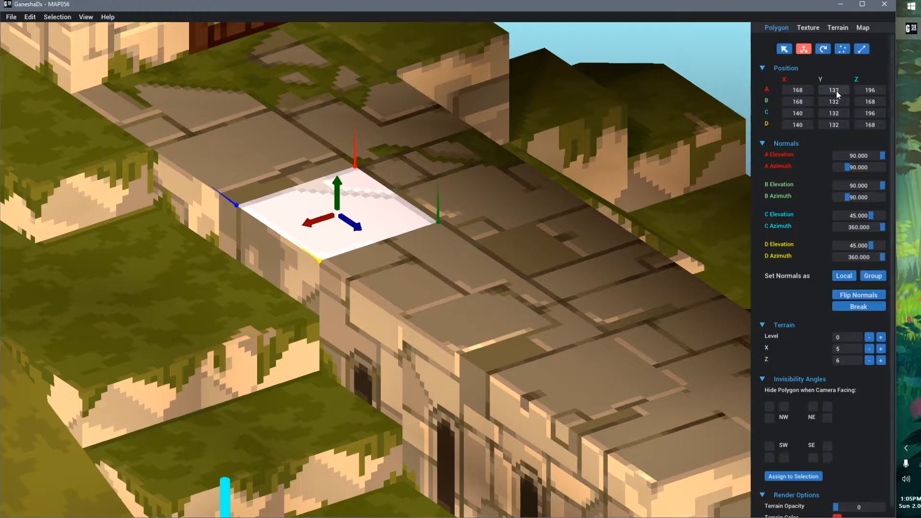
{"action": "mouse_move", "coordinate": [838, 94]}
{"action": "left_mouse_down"}
{"action": "mouse_move", "coordinate": [811, 92]}
{"action": "mouse_move", "coordinate": [878, 89]}
{"action": "mouse_move", "coordinate": [792, 97]}
{"action": "mouse_move", "coordinate": [841, 96]}
{"action": "mouse_move", "coordinate": [793, 126]}
{"action": "mouse_move", "coordinate": [871, 123]}
{"action": "mouse_move", "coordinate": [791, 128]}
{"action": "mouse_move", "coordinate": [863, 130]}
{"action": "left_mouse_up"}
{"action": "left_click_drag", "start_coordinate": [848, 135], "coordinate": [802, 134]}
Select the black side quad below the water at the map's origin corner to examine its position
{"action": "scroll", "coordinate": [525, 281], "scroll_direction": "down", "scroll_amount": 4}
{"action": "middle_click_drag", "start_coordinate": [429, 356], "coordinate": [448, 206]}
{"action": "scroll", "coordinate": [449, 206], "scroll_direction": "down", "scroll_amount": 4}
{"action": "right_click_drag", "start_coordinate": [448, 206], "coordinate": [370, 283]}
{"action": "middle_click_drag", "start_coordinate": [370, 284], "coordinate": [461, 213]}
{"action": "scroll", "coordinate": [183, 300], "scroll_direction": "up", "scroll_amount": 5}
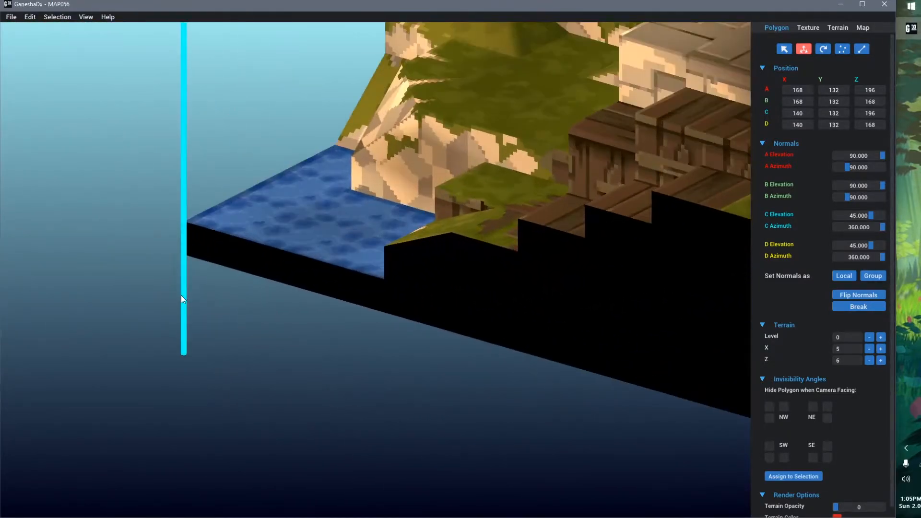
{"action": "left_click", "coordinate": [202, 255]}
{"action": "middle_click_drag", "start_coordinate": [272, 360], "coordinate": [351, 344]}
{"action": "scroll", "coordinate": [223, 272], "scroll_direction": "up", "scroll_amount": 4}
{"action": "middle_click_drag", "start_coordinate": [223, 272], "coordinate": [292, 261]}
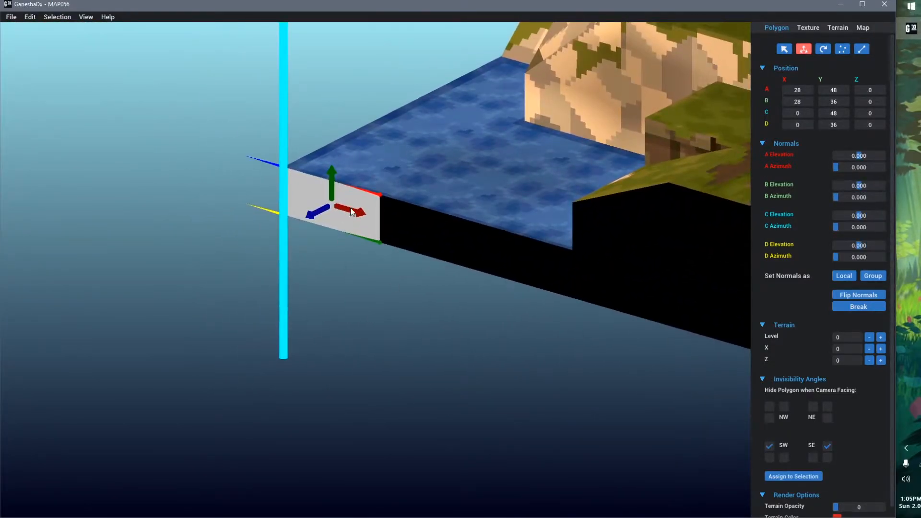
Lower the black corner quad until its bottom edge sits at Y 0 and its top edge at Y 12
{"action": "left_click_drag", "start_coordinate": [331, 179], "coordinate": [329, 325]}
{"action": "scroll", "coordinate": [342, 260], "scroll_direction": "down", "scroll_amount": 3}
{"action": "scroll", "coordinate": [337, 113], "scroll_direction": "down", "scroll_amount": 5}
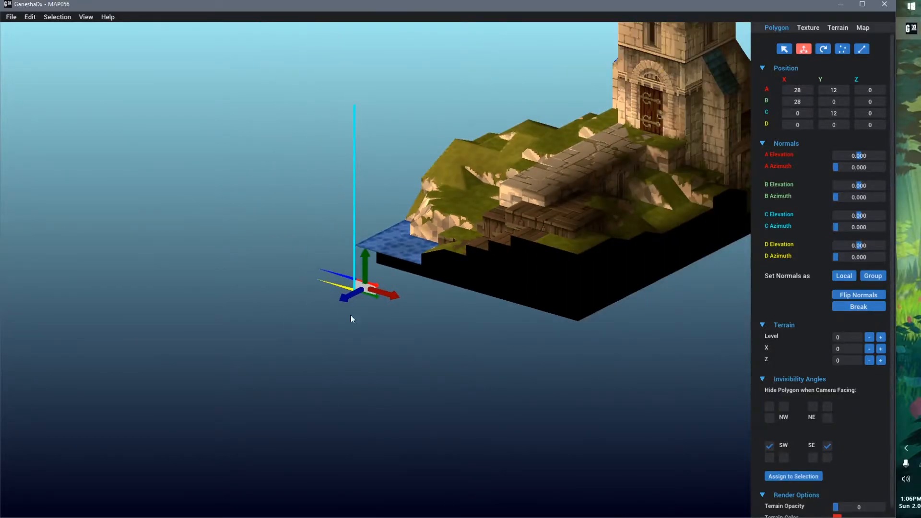
{"action": "scroll", "coordinate": [355, 314], "scroll_direction": "up", "scroll_amount": 6}
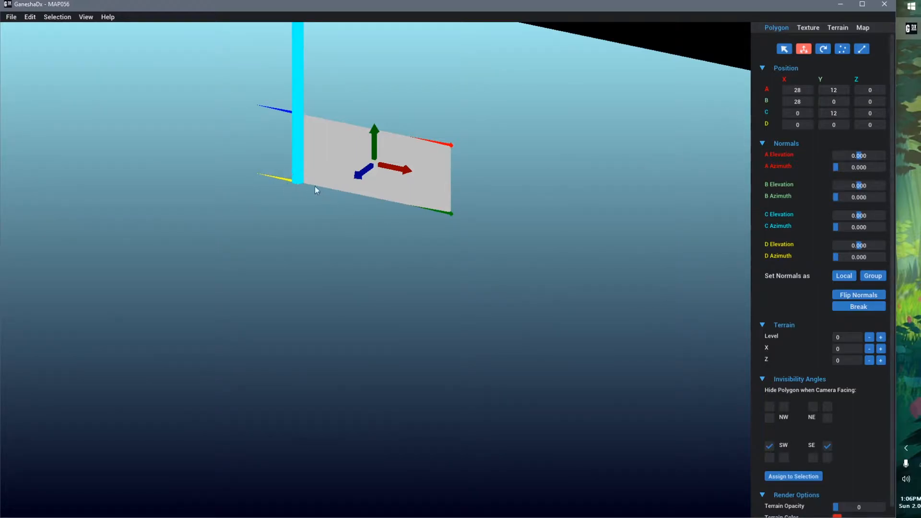
{"action": "right_click_drag", "start_coordinate": [385, 302], "coordinate": [444, 243]}
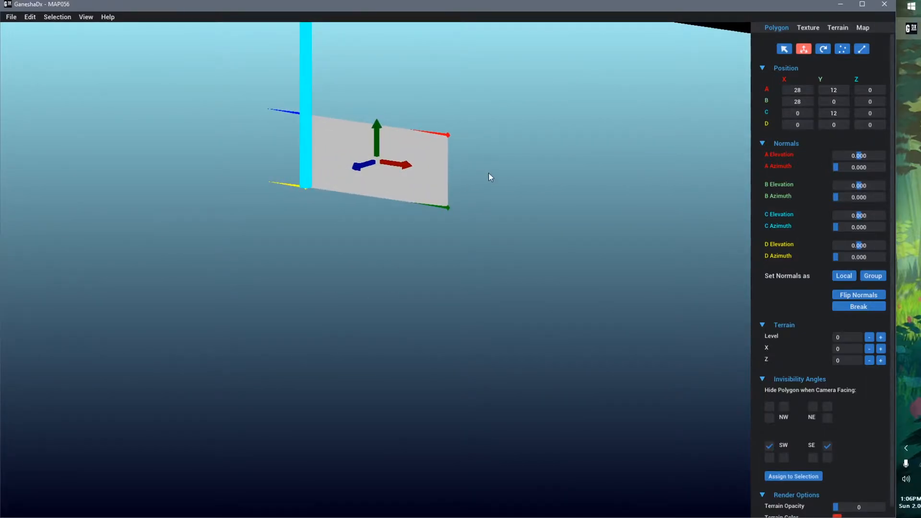
{"action": "middle_click_drag", "start_coordinate": [488, 173], "coordinate": [432, 288]}
{"action": "scroll", "coordinate": [323, 248], "scroll_direction": "down", "scroll_amount": 2}
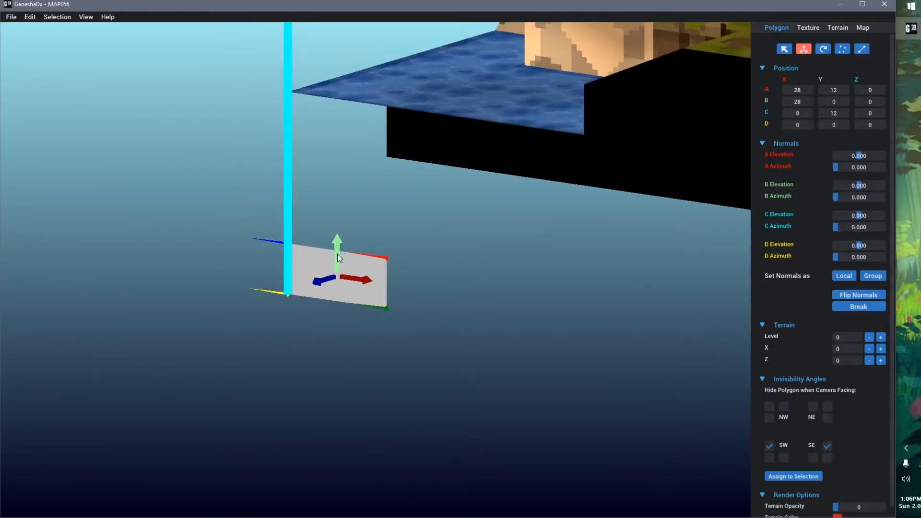
Raise the corner quad to Y 24 and 12, lower it below the origin to Y -15 and -27, and return it to Y 12 and 0
{"action": "left_click_drag", "start_coordinate": [338, 249], "coordinate": [346, 168]}
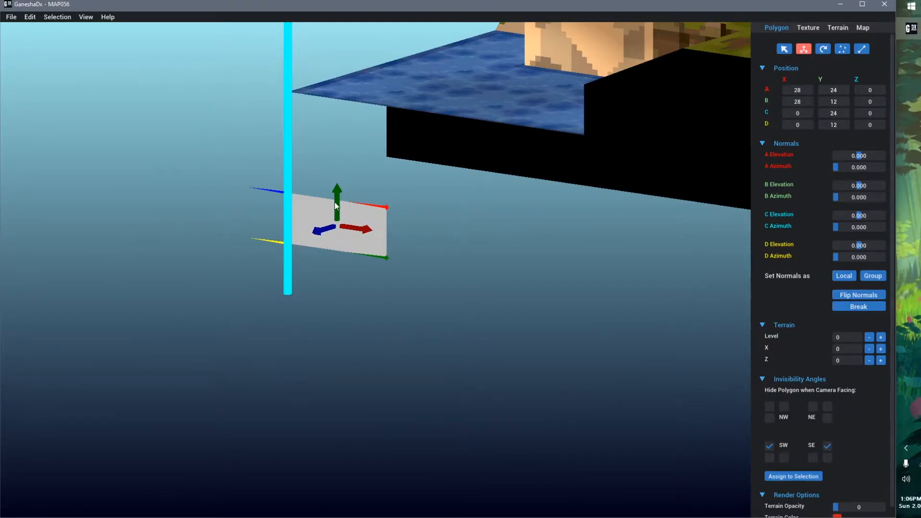
{"action": "left_click_drag", "start_coordinate": [336, 206], "coordinate": [356, 350]}
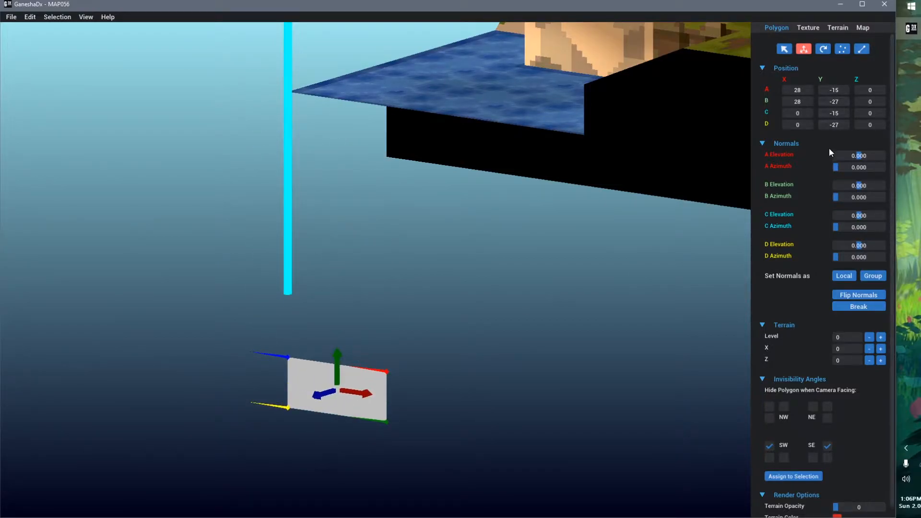
{"action": "left_click_drag", "start_coordinate": [338, 376], "coordinate": [346, 268]}
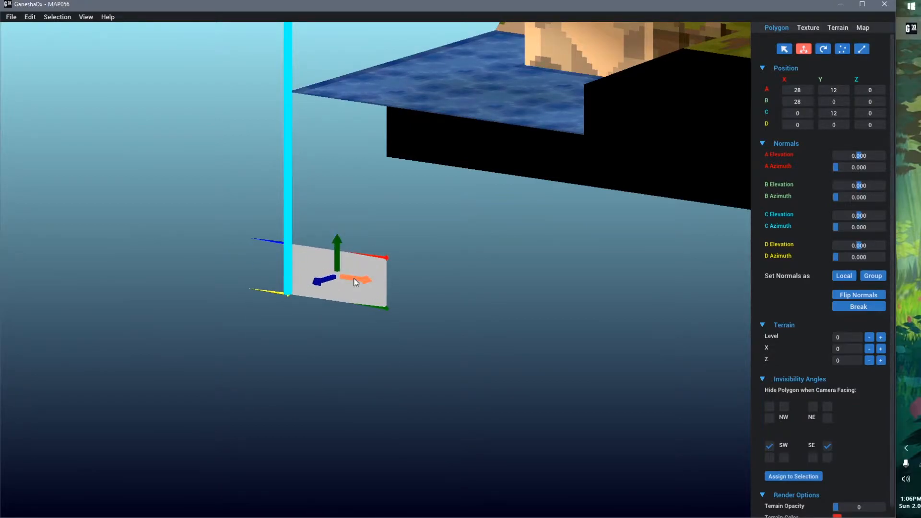
Raise the corner quad back up to meet the water's edge, at Y 48 and 36
{"action": "left_click_drag", "start_coordinate": [356, 282], "coordinate": [361, 328]}
{"action": "left_click_drag", "start_coordinate": [315, 282], "coordinate": [318, 357]}
{"action": "left_click_drag", "start_coordinate": [340, 255], "coordinate": [347, 164]}
Lower the corner quad by 12 units to Y 36 and 24, raise it back under the water, and clear the selection
{"action": "scroll", "coordinate": [423, 269], "scroll_direction": "down", "scroll_amount": 2}
{"action": "scroll", "coordinate": [446, 278], "scroll_direction": "up", "scroll_amount": 1}
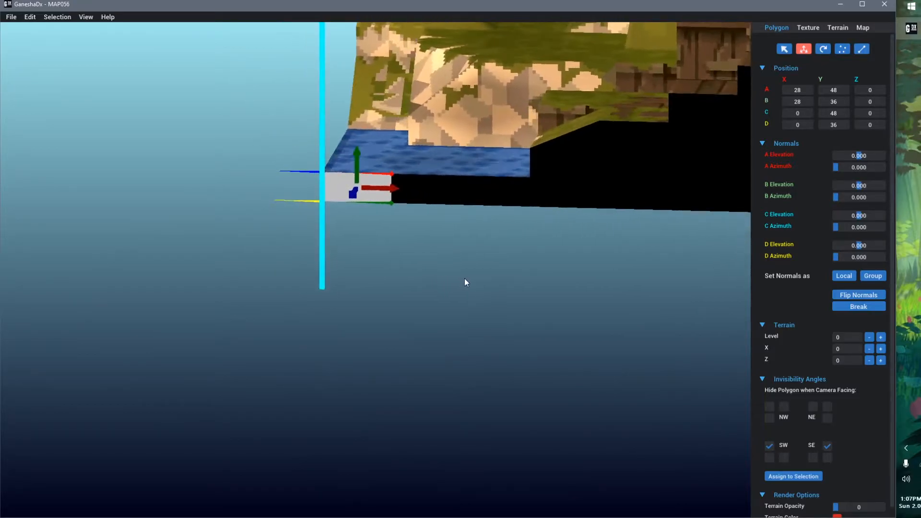
{"action": "scroll", "coordinate": [483, 257], "scroll_direction": "up", "scroll_amount": 3}
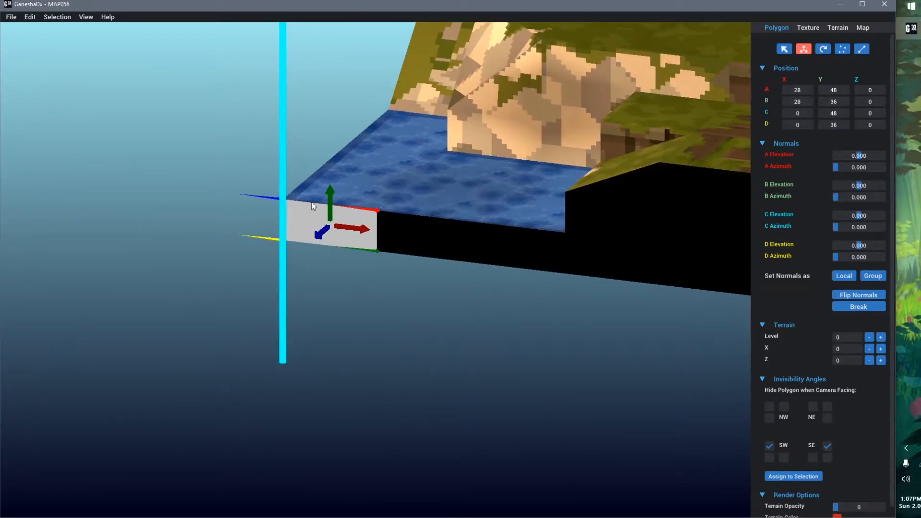
{"action": "left_click_drag", "start_coordinate": [330, 193], "coordinate": [330, 227]}
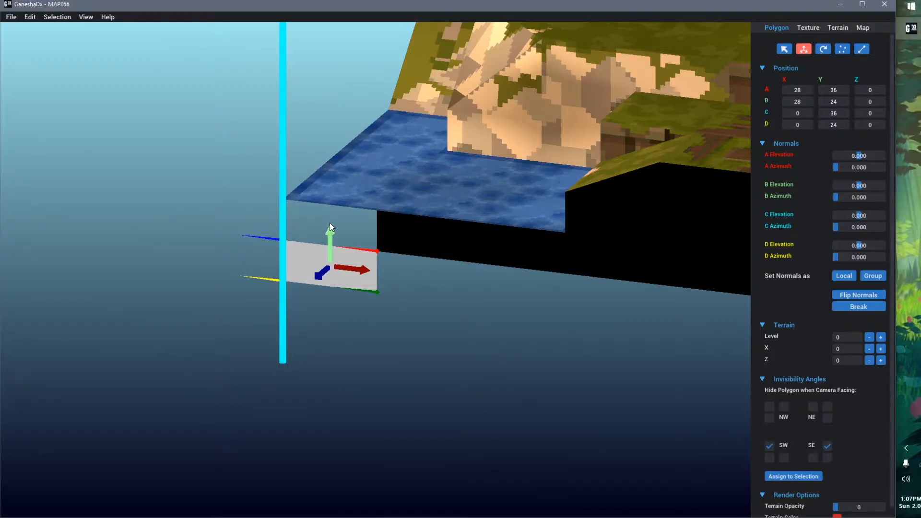
{"action": "left_click_drag", "start_coordinate": [330, 222], "coordinate": [327, 194]}
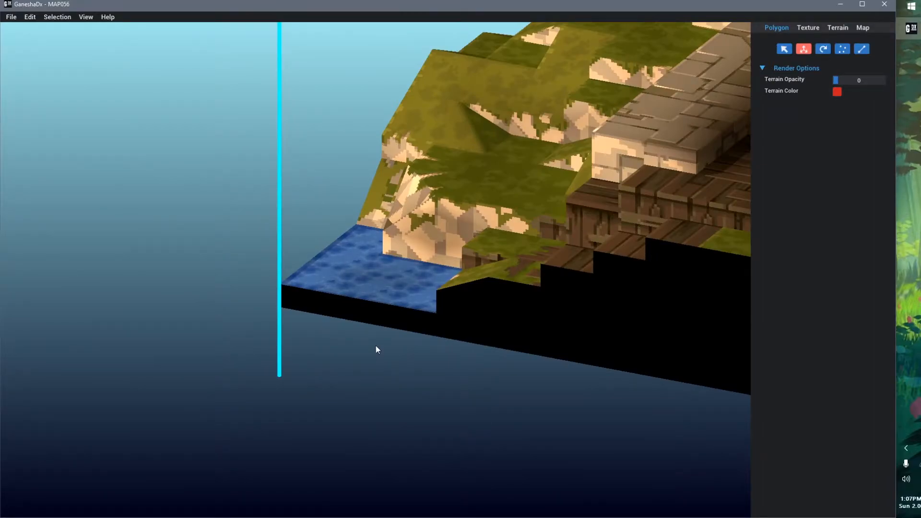
Select the flat stone walkway quad in front of the tower and raise it to Y 148
{"action": "middle_click_drag", "start_coordinate": [429, 182], "coordinate": [413, 228]}
{"action": "scroll", "coordinate": [463, 266], "scroll_direction": "up", "scroll_amount": 2}
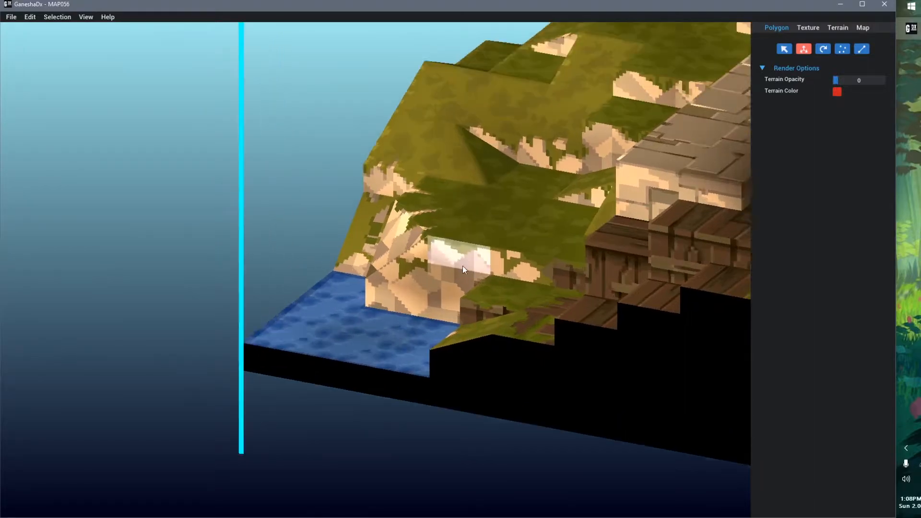
{"action": "middle_click_drag", "start_coordinate": [463, 267], "coordinate": [395, 361]}
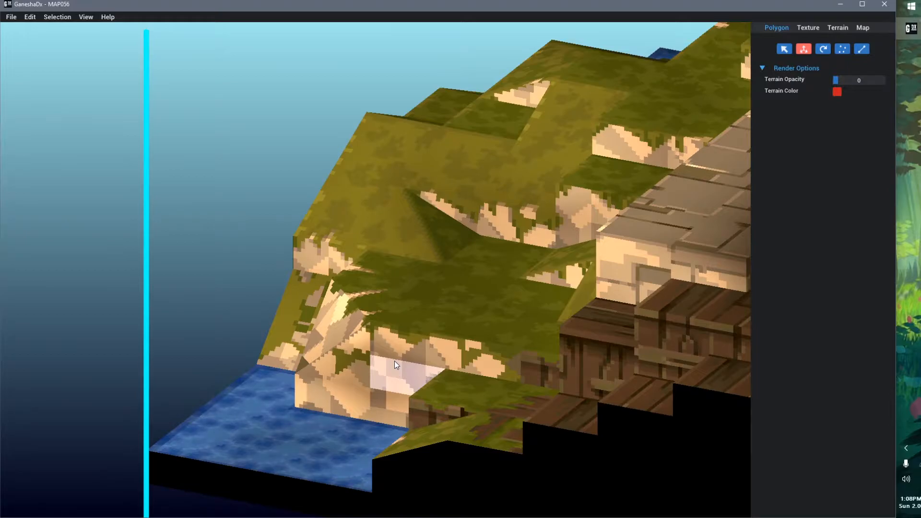
{"action": "scroll", "coordinate": [456, 306], "scroll_direction": "down", "scroll_amount": 5}
{"action": "middle_click_drag", "start_coordinate": [456, 306], "coordinate": [401, 352]}
{"action": "right_click_drag", "start_coordinate": [401, 353], "coordinate": [472, 359]}
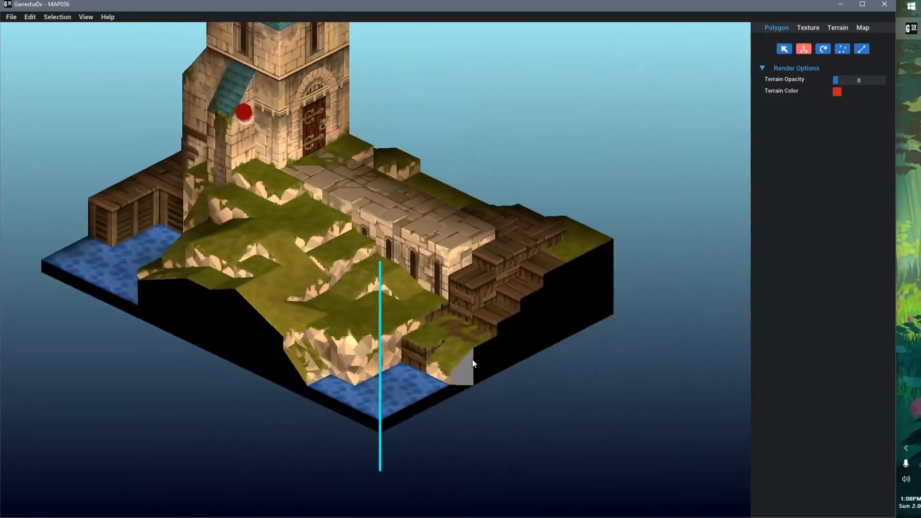
{"action": "scroll", "coordinate": [456, 357], "scroll_direction": "up", "scroll_amount": 3}
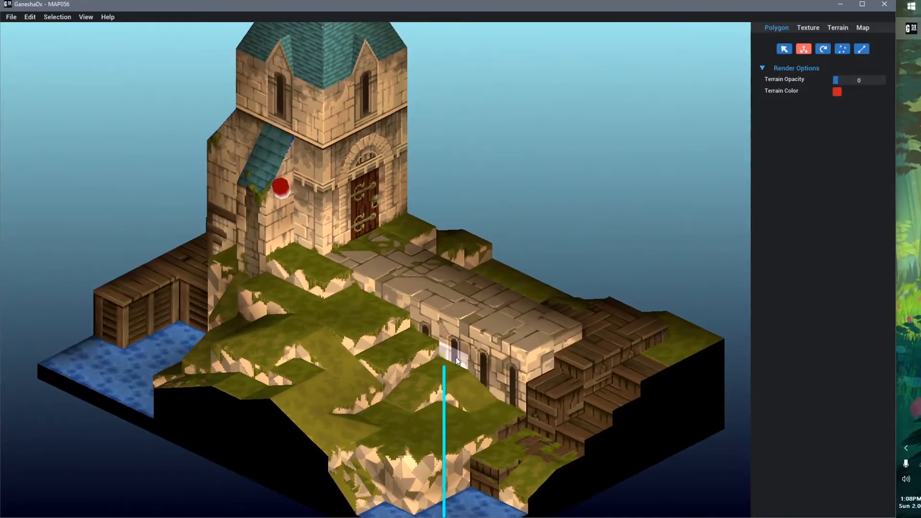
{"action": "scroll", "coordinate": [481, 284], "scroll_direction": "up", "scroll_amount": 5}
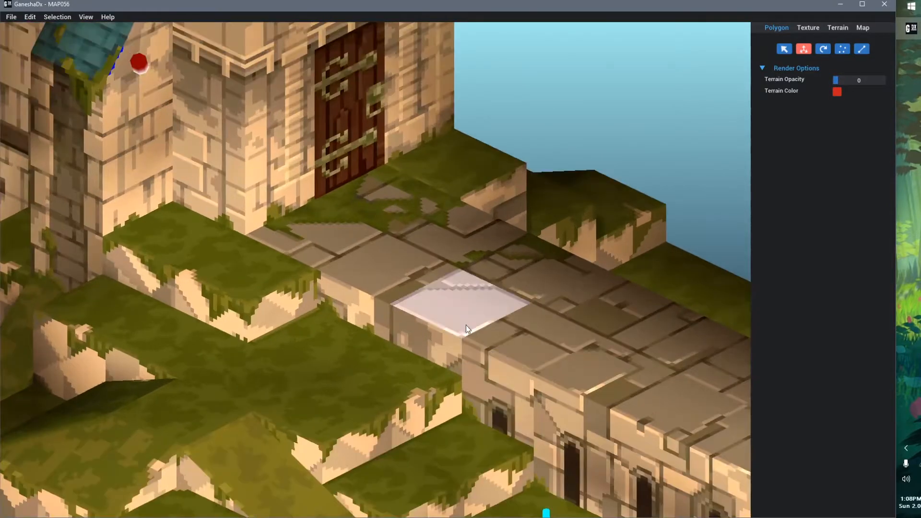
{"action": "left_click", "coordinate": [467, 310]}
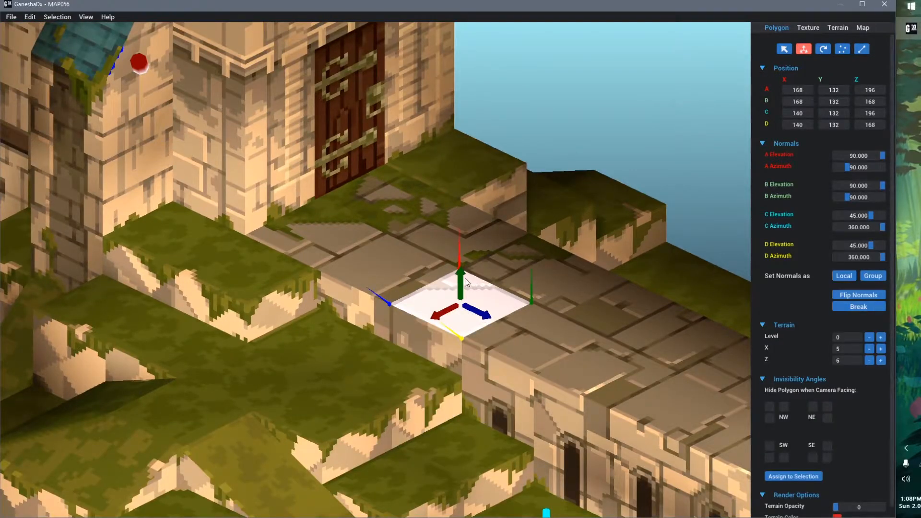
{"action": "left_click_drag", "start_coordinate": [461, 276], "coordinate": [460, 225]}
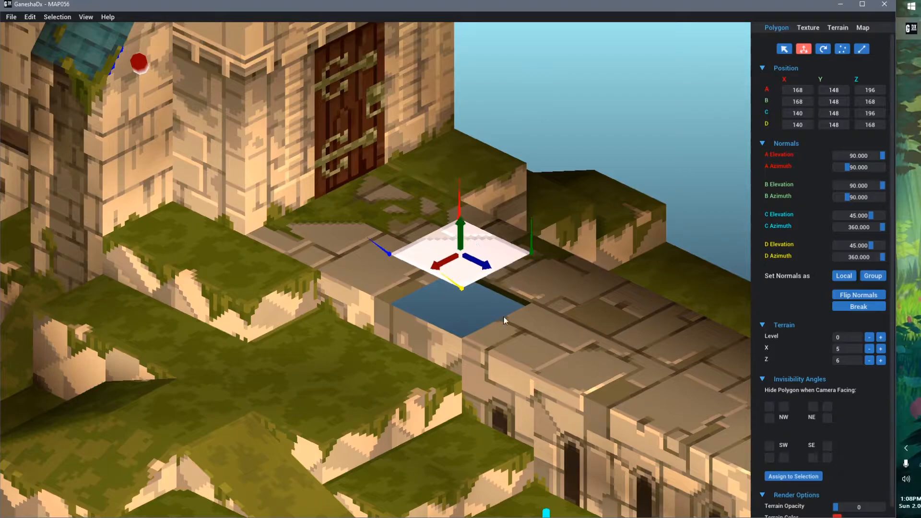
Select the neighbouring walkway quad for comparison, then reselect the raised quad and lower it to Y 132
{"action": "left_click", "coordinate": [529, 331]}
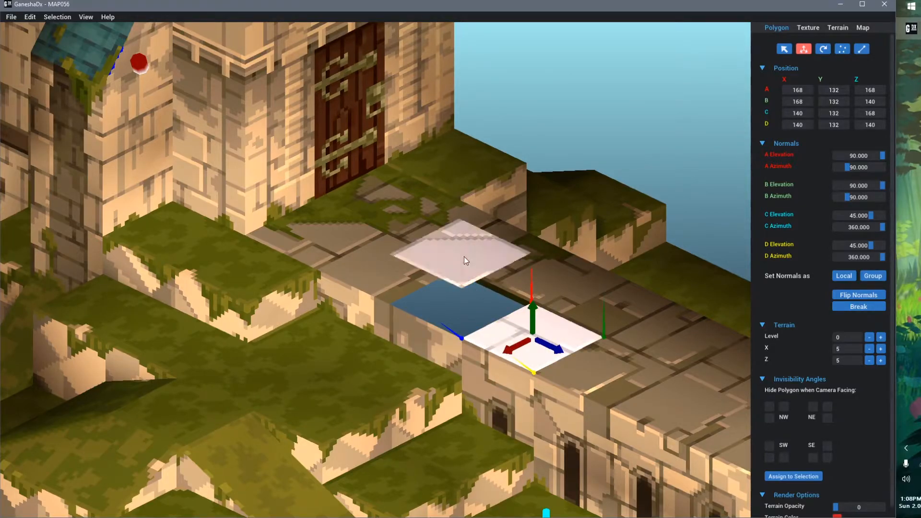
{"action": "left_click", "coordinate": [461, 235]}
{"action": "left_click_drag", "start_coordinate": [461, 235], "coordinate": [478, 278]}
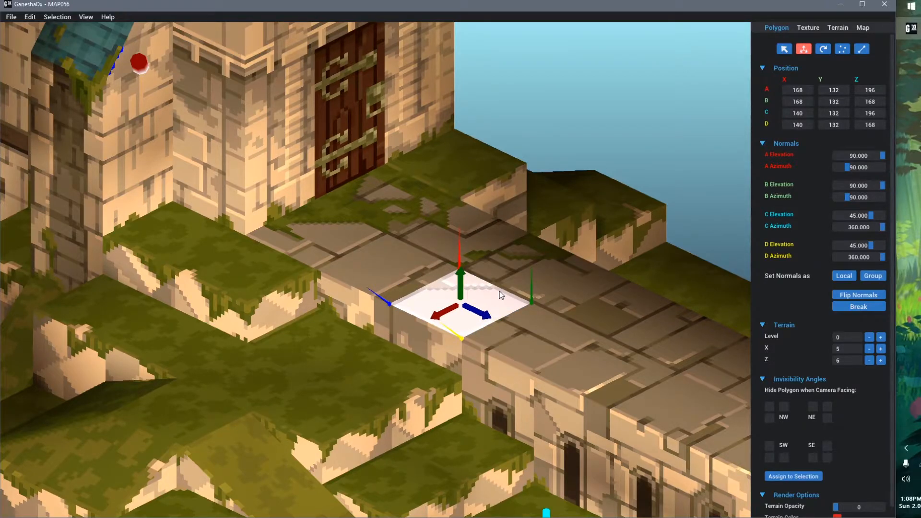
Raise the sloped grass quad on the hillside slightly, then select the flat grass quad above it and raise that to Y 126
{"action": "scroll", "coordinate": [499, 292], "scroll_direction": "down", "scroll_amount": 5}
{"action": "mouse_move", "coordinate": [452, 314]}
{"action": "right_mouse_down"}
{"action": "mouse_move", "coordinate": [404, 317]}
{"action": "mouse_move", "coordinate": [461, 321]}
{"action": "right_mouse_up"}
{"action": "scroll", "coordinate": [391, 307], "scroll_direction": "up", "scroll_amount": 4}
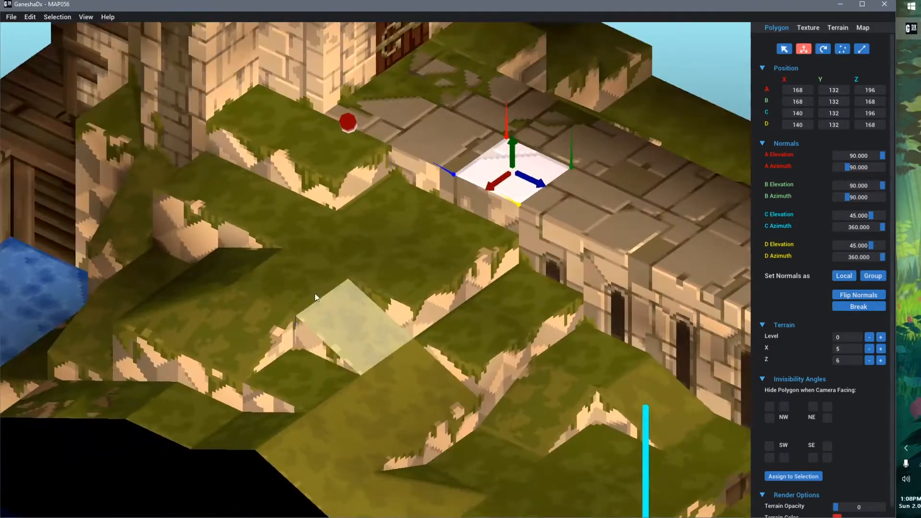
{"action": "left_click", "coordinate": [301, 266]}
{"action": "left_click", "coordinate": [354, 322]}
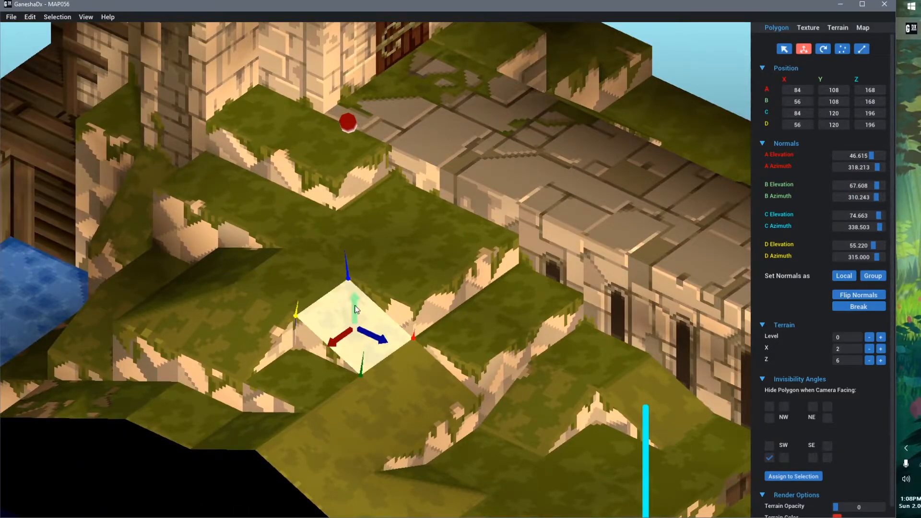
{"action": "left_click", "coordinate": [290, 263]}
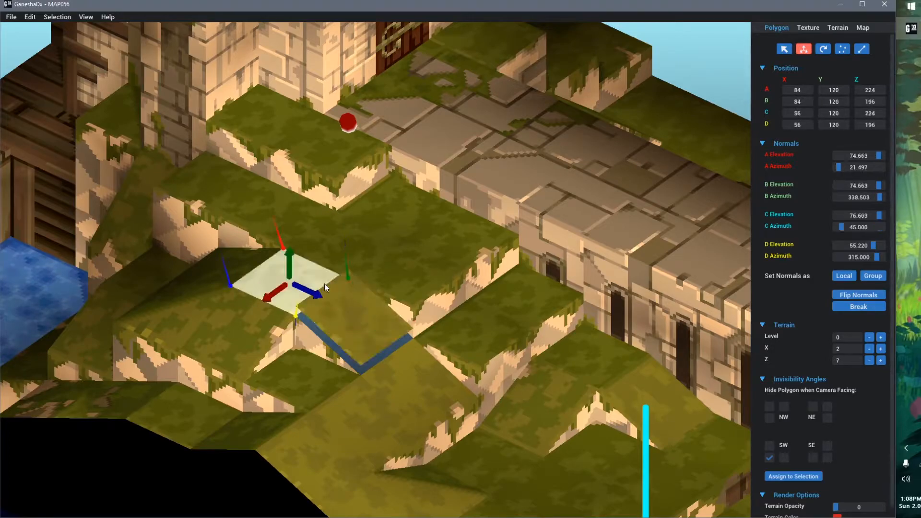
{"action": "left_click_drag", "start_coordinate": [291, 255], "coordinate": [295, 235]}
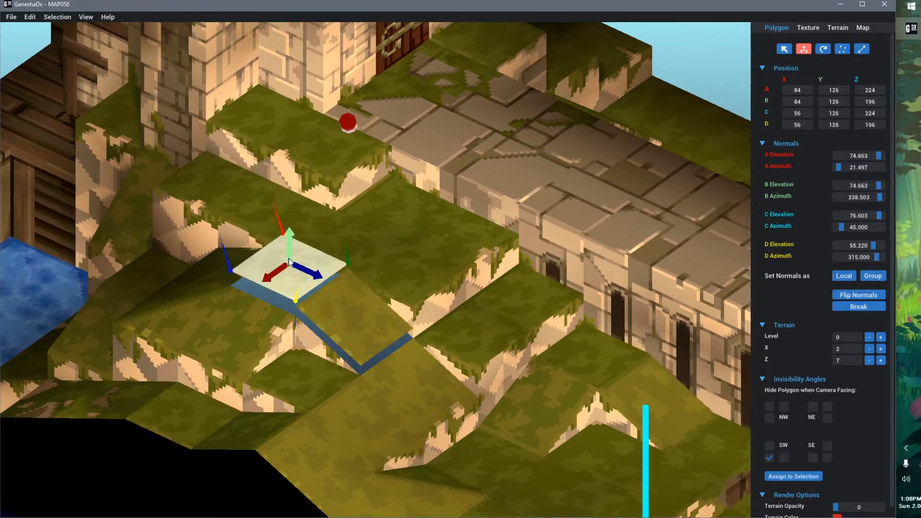
Lower the raised sloped grass quad to Y 108 and 120, and compare its vertex positions with the flat quad above it
{"action": "left_click", "coordinate": [353, 302]}
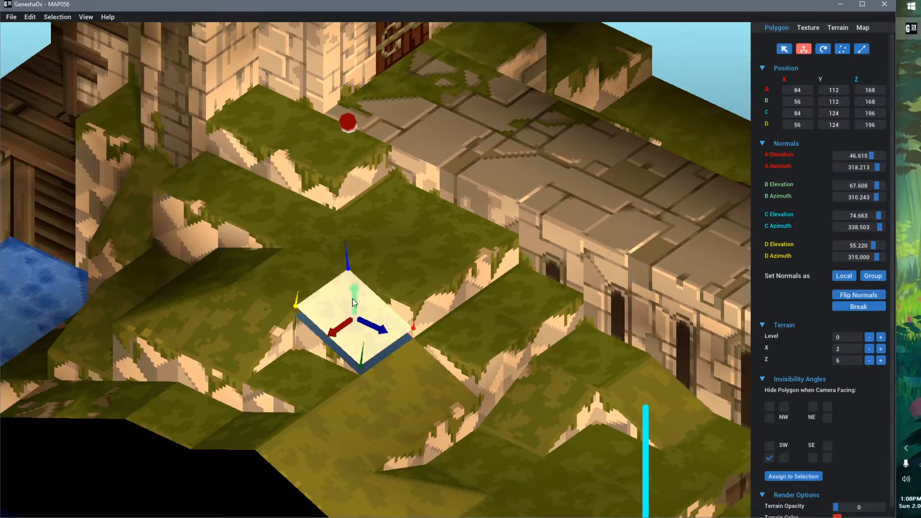
{"action": "left_click_drag", "start_coordinate": [354, 302], "coordinate": [355, 308]}
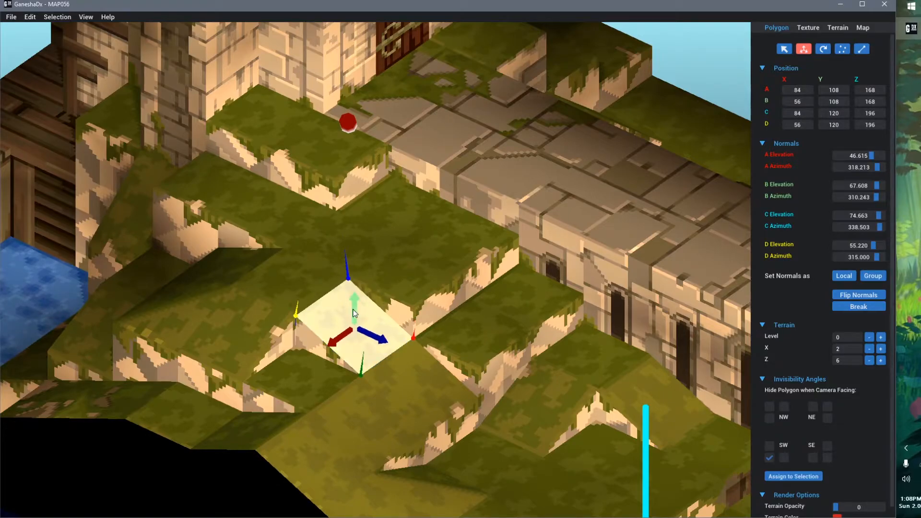
{"action": "scroll", "coordinate": [336, 315], "scroll_direction": "up", "scroll_amount": 3}
{"action": "left_click", "coordinate": [297, 272]}
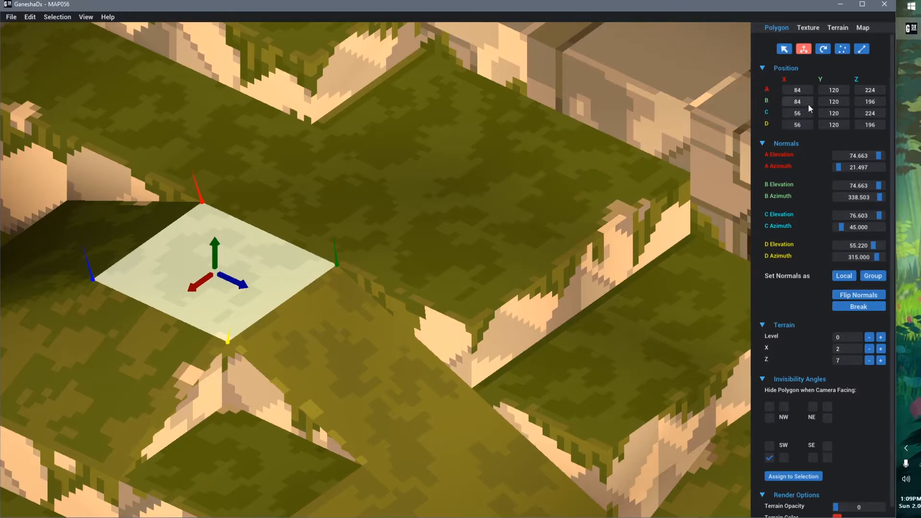
{"action": "left_click", "coordinate": [395, 349]}
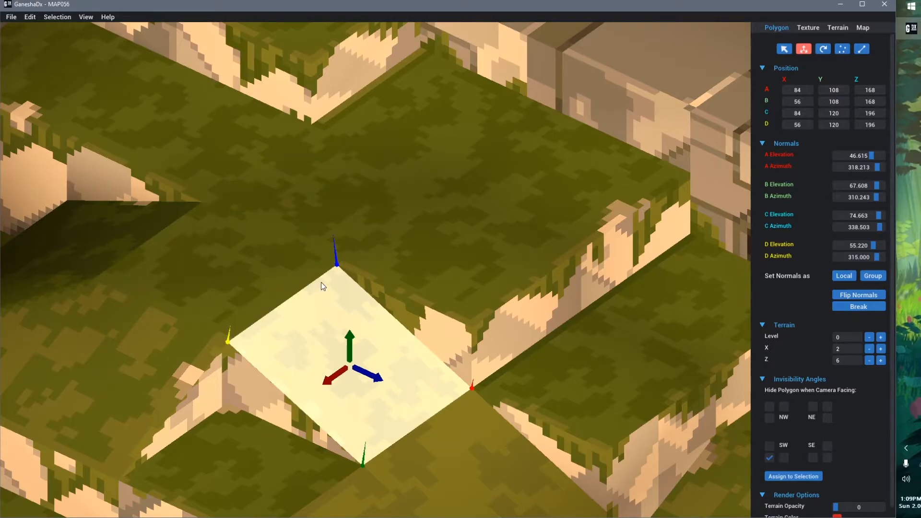
{"action": "scroll", "coordinate": [321, 283], "scroll_direction": "down", "scroll_amount": 3}
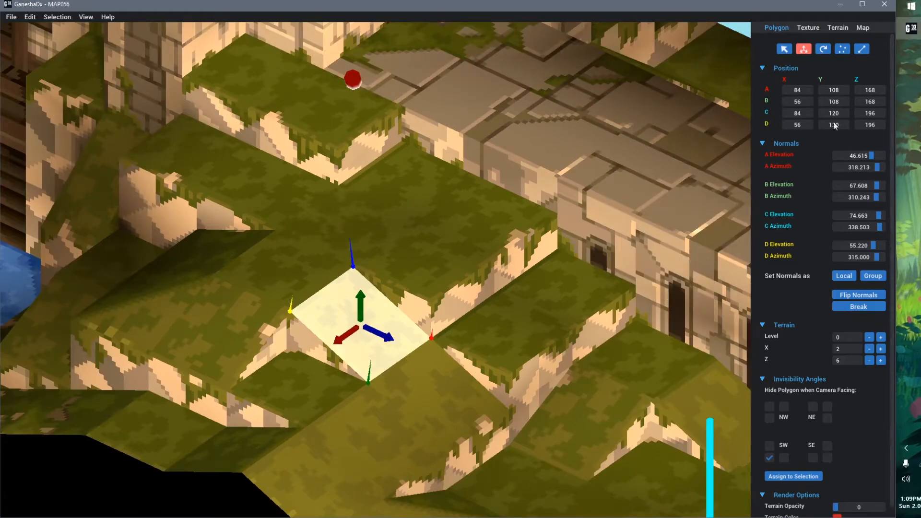
{"action": "scroll", "coordinate": [437, 387], "scroll_direction": "down", "scroll_amount": 5}
Clear the selection and select the stone walkway quad at terrain X 5, Z 5 to examine its vertex normals up close
{"action": "right_click_drag", "start_coordinate": [438, 387], "coordinate": [442, 404]}
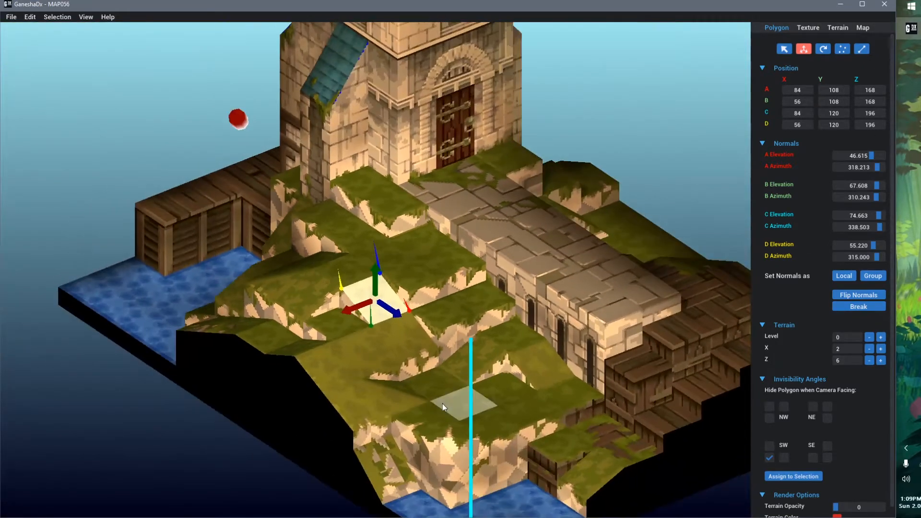
{"action": "middle_click_drag", "start_coordinate": [525, 349], "coordinate": [455, 367]}
{"action": "left_click", "coordinate": [601, 207]}
{"action": "left_click", "coordinate": [456, 268]}
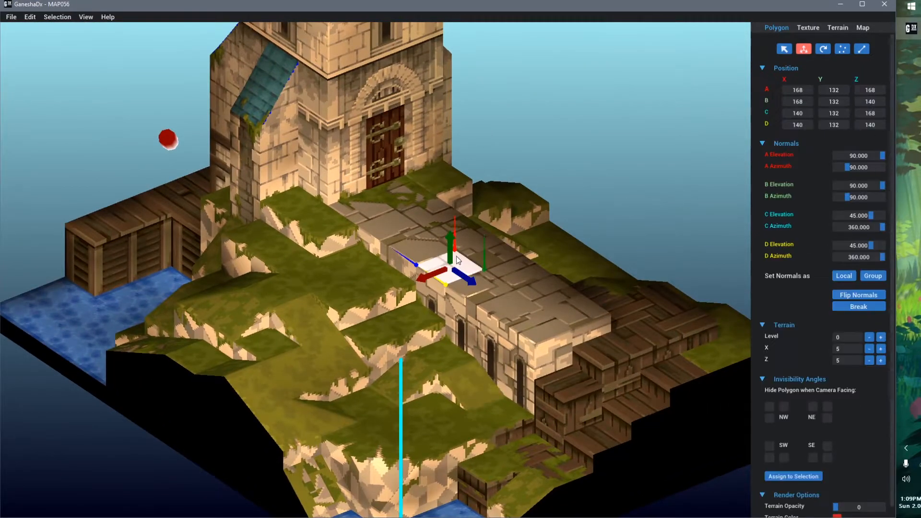
{"action": "scroll", "coordinate": [558, 332], "scroll_direction": "up", "scroll_amount": 5}
{"action": "middle_click_drag", "start_coordinate": [571, 319], "coordinate": [506, 313]}
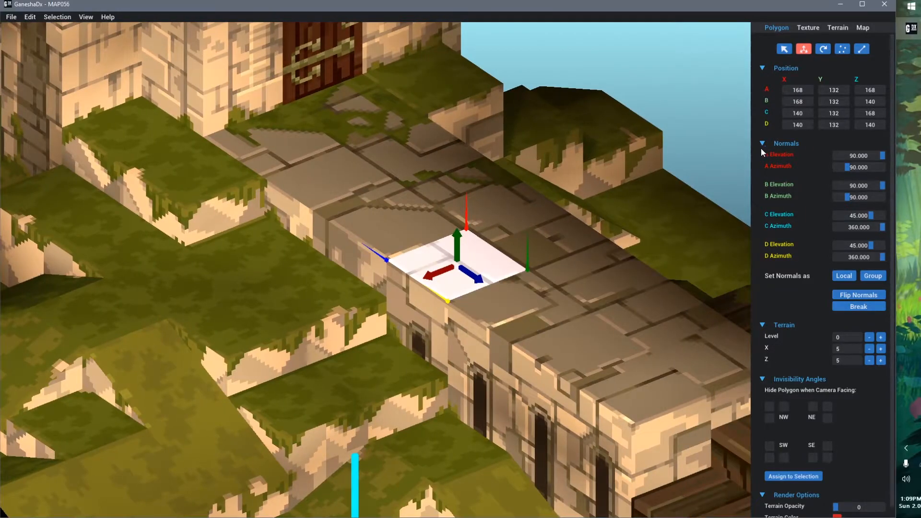
{"action": "scroll", "coordinate": [462, 299], "scroll_direction": "up", "scroll_amount": 3}
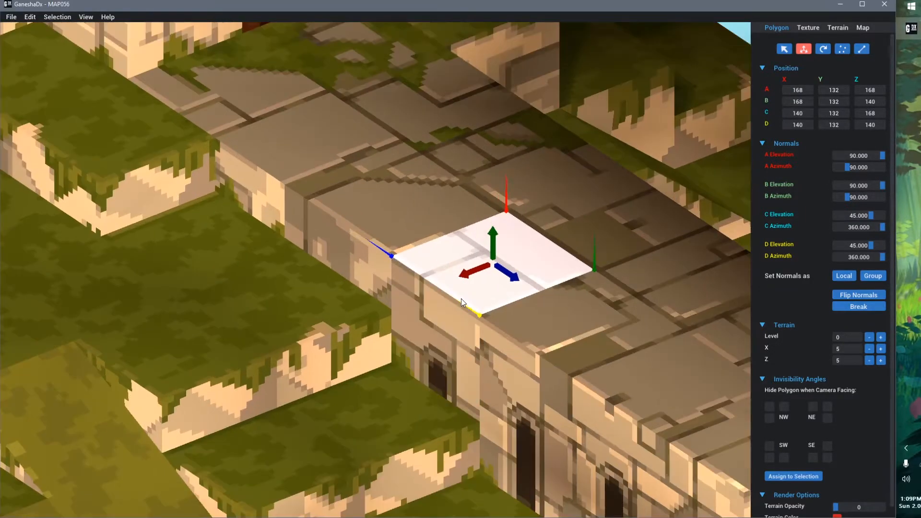
{"action": "middle_click_drag", "start_coordinate": [462, 299], "coordinate": [412, 309]}
{"action": "right_click_drag", "start_coordinate": [446, 282], "coordinate": [468, 282]}
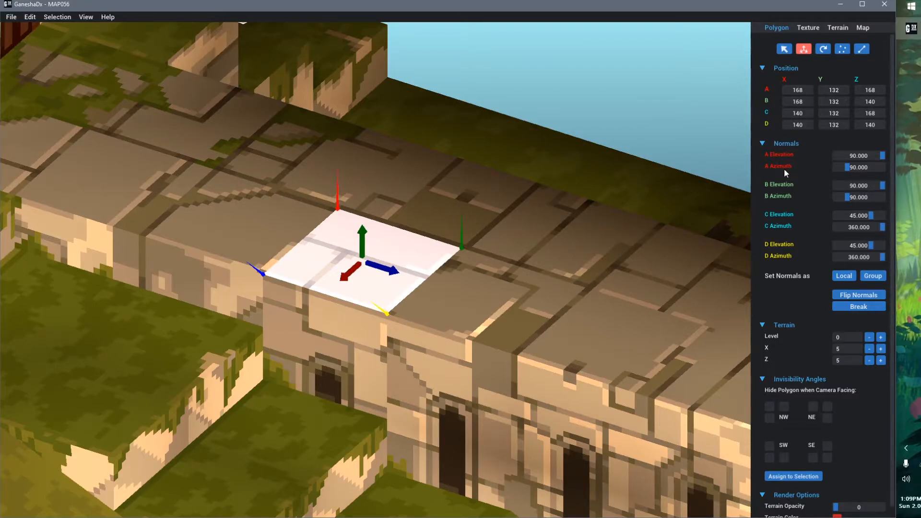
Flip the walkway quad's vertex A normal elevation to -90, return it to 90, and then set it to 49.175
{"action": "left_click_drag", "start_coordinate": [883, 158], "coordinate": [818, 163]}
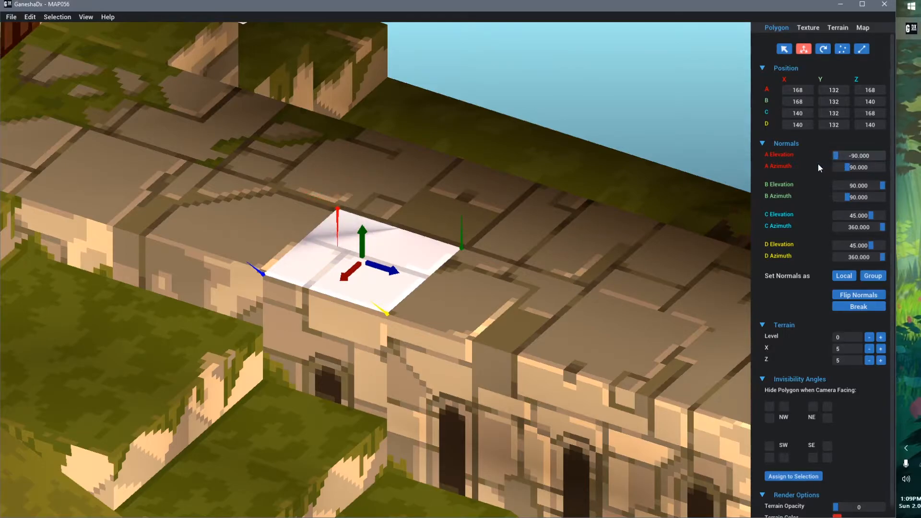
{"action": "left_click_drag", "start_coordinate": [819, 163], "coordinate": [889, 164]}
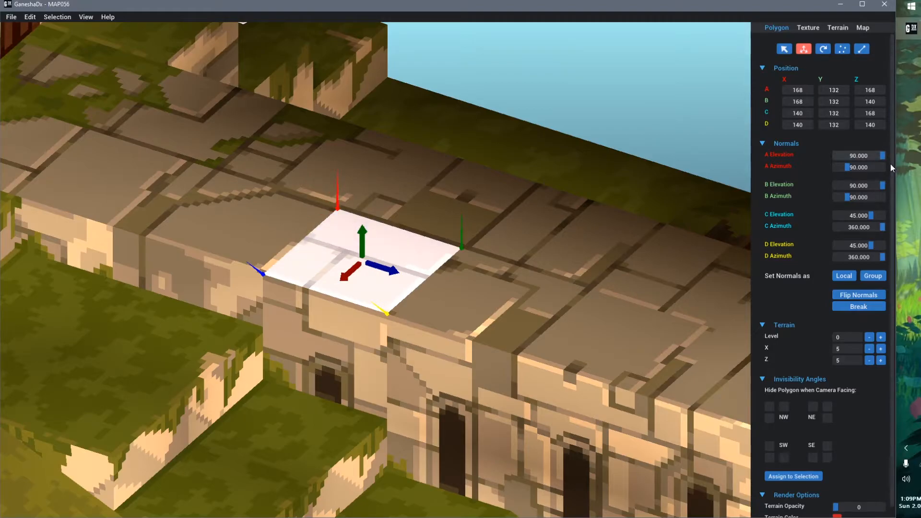
{"action": "mouse_move", "coordinate": [879, 152]}
{"action": "left_mouse_down"}
{"action": "mouse_move", "coordinate": [864, 157]}
{"action": "mouse_move", "coordinate": [873, 157]}
{"action": "left_mouse_up"}
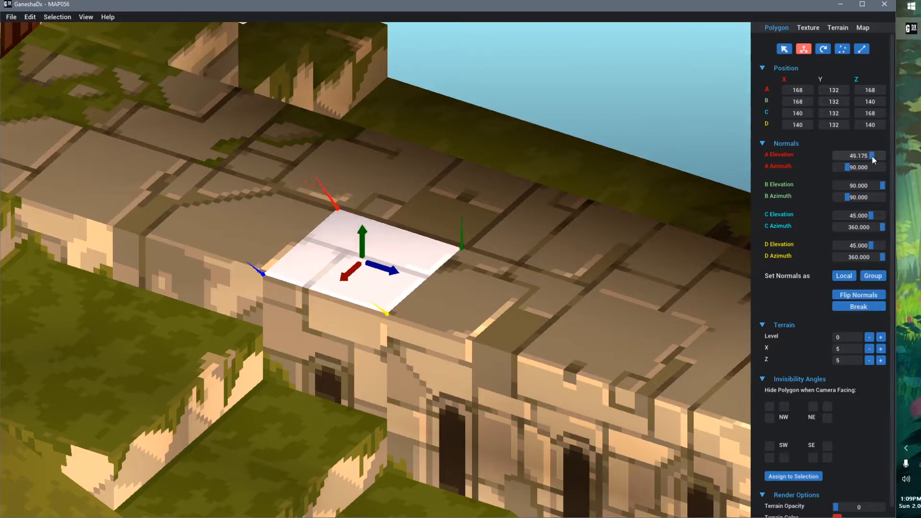
Look at the walkway quad from directly above and rotate vertex A's normal azimuth through 0 and 189.278 to 51.959
{"action": "middle_click_drag", "start_coordinate": [411, 255], "coordinate": [447, 320]}
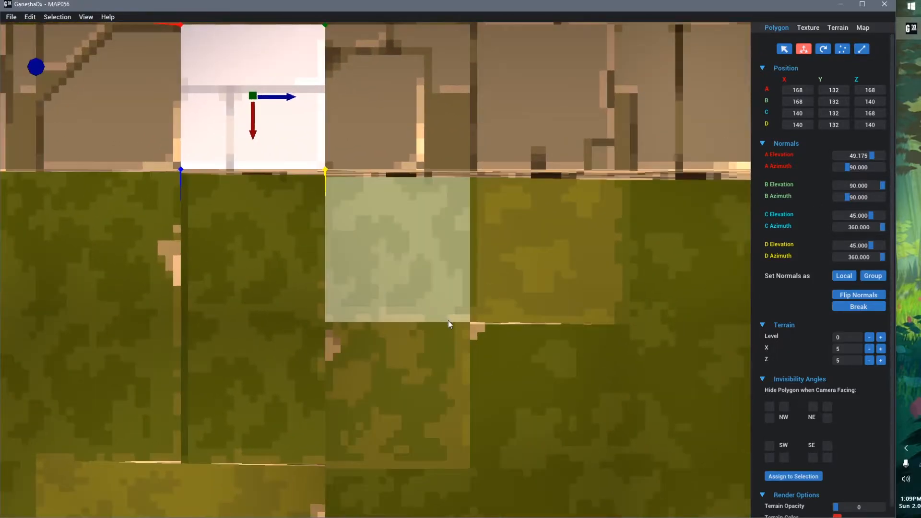
{"action": "key", "text": "f"}
{"action": "scroll", "coordinate": [308, 311], "scroll_direction": "up", "scroll_amount": 3}
{"action": "mouse_move", "coordinate": [847, 166]}
{"action": "left_mouse_down"}
{"action": "mouse_move", "coordinate": [827, 167]}
{"action": "mouse_move", "coordinate": [886, 168]}
{"action": "mouse_move", "coordinate": [828, 167]}
{"action": "left_mouse_up"}
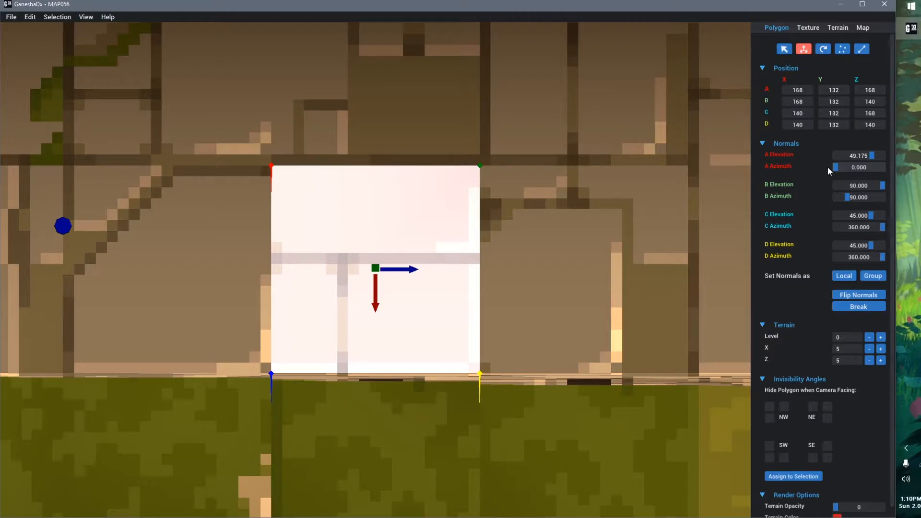
{"action": "left_click_drag", "start_coordinate": [827, 167], "coordinate": [862, 172]}
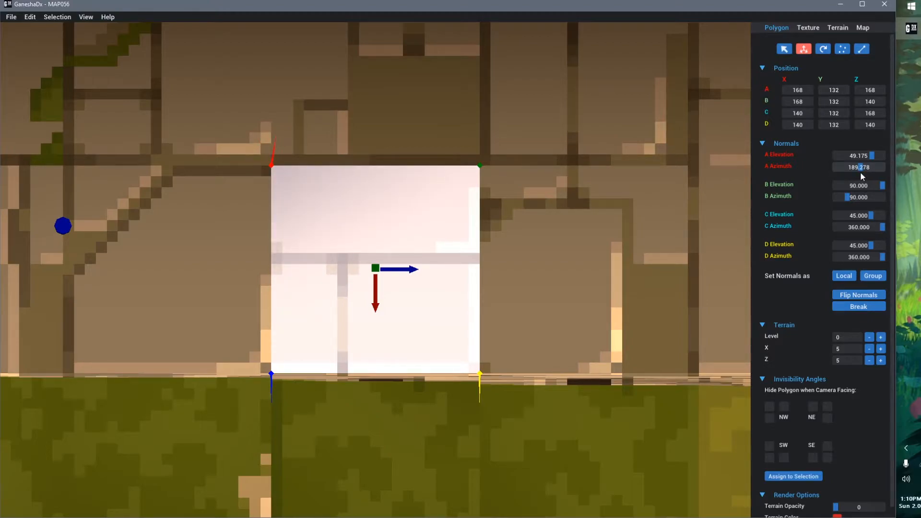
{"action": "mouse_move", "coordinate": [859, 172]}
{"action": "left_mouse_down"}
{"action": "mouse_move", "coordinate": [882, 172]}
{"action": "mouse_move", "coordinate": [842, 177]}
{"action": "left_mouse_up"}
Set vertex A's normal to elevation 8.351 and azimuth 170.722 so that corner of the walkway quad darkens
{"action": "right_click_drag", "start_coordinate": [562, 317], "coordinate": [530, 248]}
{"action": "scroll", "coordinate": [387, 242], "scroll_direction": "up", "scroll_amount": 3}
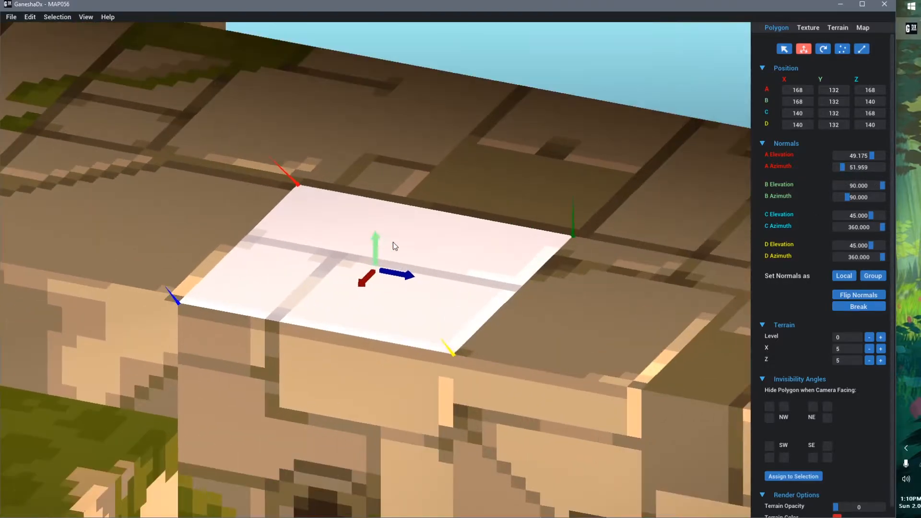
{"action": "right_click_drag", "start_coordinate": [443, 257], "coordinate": [430, 256]}
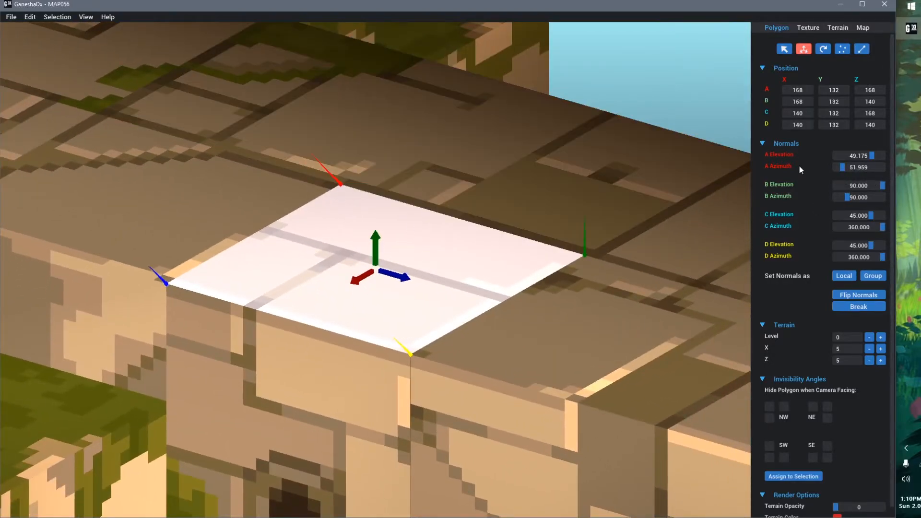
{"action": "left_click_drag", "start_coordinate": [872, 158], "coordinate": [851, 157]}
{"action": "mouse_move", "coordinate": [310, 314]}
{"action": "right_mouse_down"}
{"action": "mouse_move", "coordinate": [375, 328]}
{"action": "mouse_move", "coordinate": [378, 345]}
{"action": "right_mouse_up"}
{"action": "mouse_move", "coordinate": [843, 169]}
{"action": "left_mouse_down"}
{"action": "mouse_move", "coordinate": [865, 170]}
{"action": "mouse_move", "coordinate": [861, 157]}
{"action": "mouse_move", "coordinate": [871, 156]}
{"action": "mouse_move", "coordinate": [838, 157]}
{"action": "mouse_move", "coordinate": [847, 156]}
{"action": "left_mouse_up"}
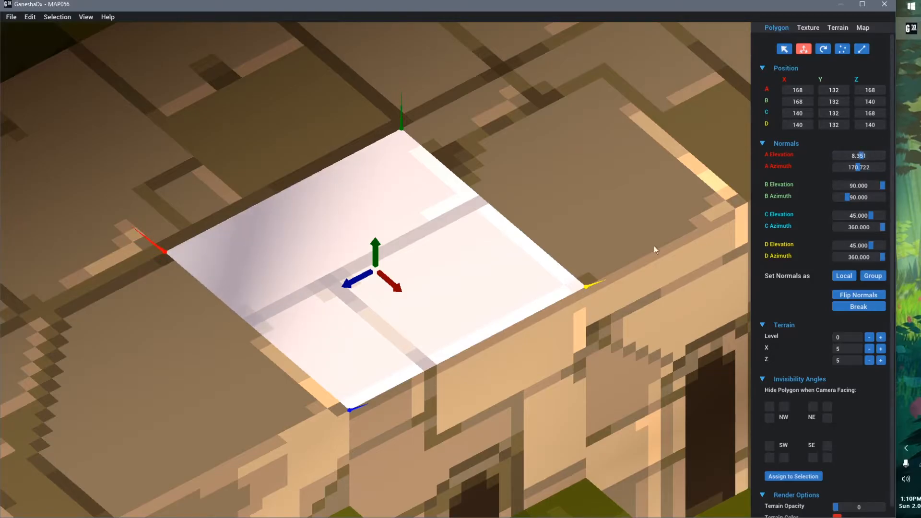
Select the neighbouring walkway quad to compare shading, then reselect the edited quad and raise vertex A's normal elevation
{"action": "left_click", "coordinate": [602, 231]}
{"action": "scroll", "coordinate": [602, 230], "scroll_direction": "down", "scroll_amount": 5}
{"action": "middle_click_drag", "start_coordinate": [502, 366], "coordinate": [416, 355]}
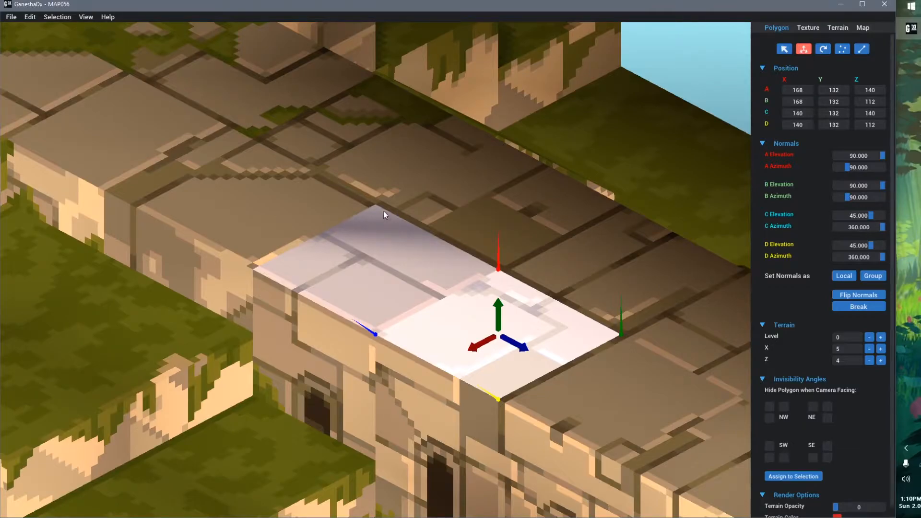
{"action": "left_click", "coordinate": [389, 288]}
{"action": "middle_click_drag", "start_coordinate": [543, 370], "coordinate": [540, 375]}
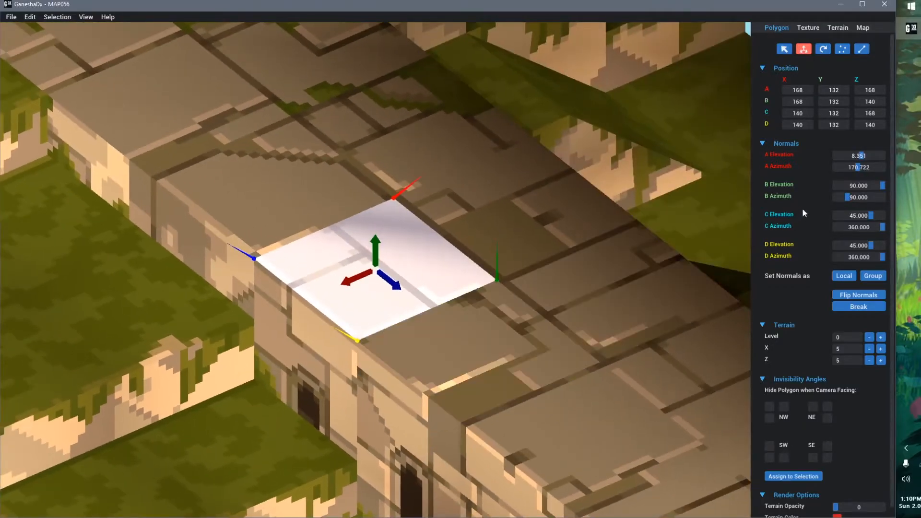
{"action": "mouse_move", "coordinate": [864, 160]}
{"action": "left_mouse_down"}
{"action": "mouse_move", "coordinate": [887, 160]}
{"action": "mouse_move", "coordinate": [863, 169]}
{"action": "mouse_move", "coordinate": [886, 170]}
{"action": "left_mouse_up"}
Select a grass quad on the hill and a walkway quad to examine their normals from several sides of the map
{"action": "scroll", "coordinate": [503, 313], "scroll_direction": "down", "scroll_amount": 5}
{"action": "middle_click_drag", "start_coordinate": [540, 343], "coordinate": [468, 348]}
{"action": "scroll", "coordinate": [490, 346], "scroll_direction": "down", "scroll_amount": 6}
{"action": "left_click", "coordinate": [86, 321]}
{"action": "middle_click_drag", "start_coordinate": [400, 365], "coordinate": [384, 354]}
{"action": "left_click", "coordinate": [375, 317]}
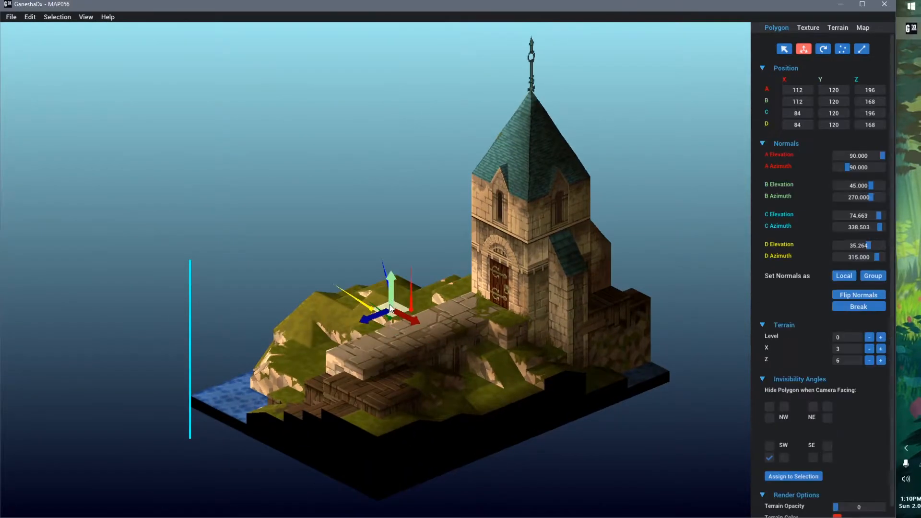
{"action": "middle_click_drag", "start_coordinate": [430, 392], "coordinate": [496, 409]}
{"action": "left_click", "coordinate": [478, 346]}
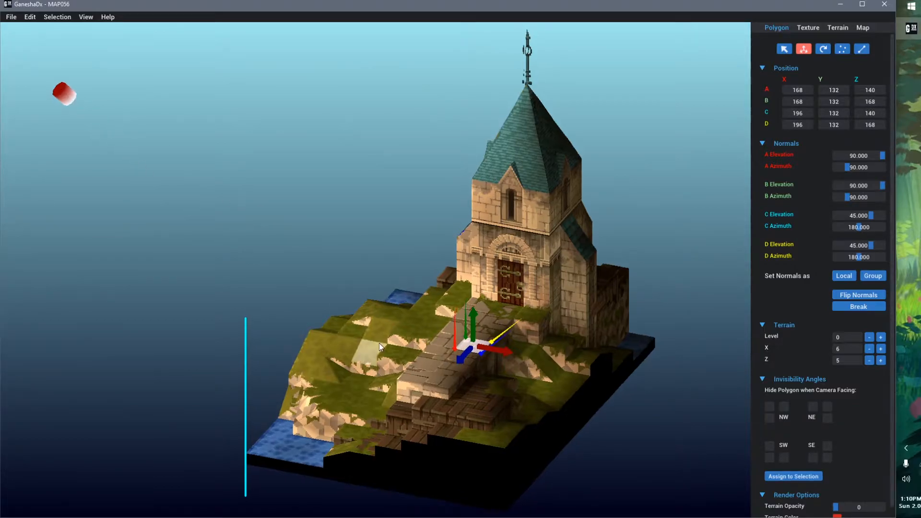
{"action": "scroll", "coordinate": [379, 344], "scroll_direction": "up", "scroll_amount": 5}
{"action": "scroll", "coordinate": [514, 365], "scroll_direction": "down", "scroll_amount": 4}
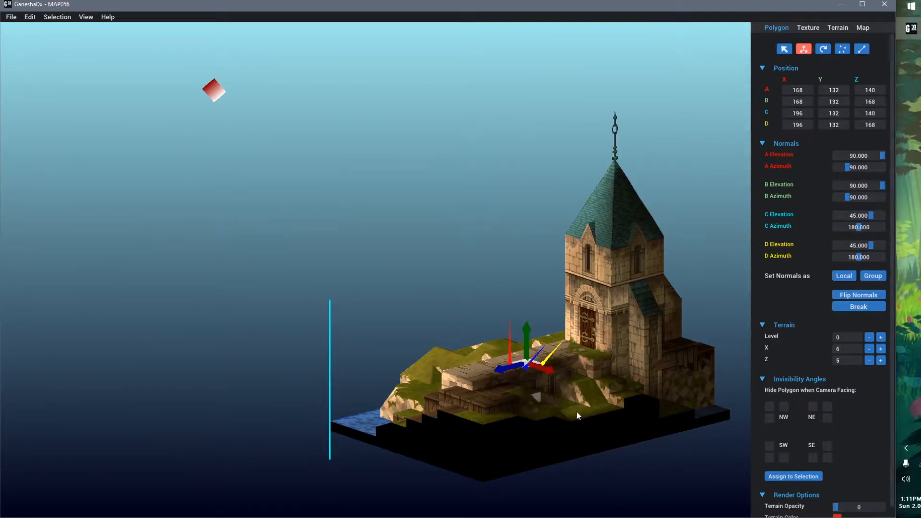
Select the wall quad behind the tower to examine its normals, clear the selection, and inspect the shaded side against the light markers
{"action": "middle_click_drag", "start_coordinate": [554, 404], "coordinate": [404, 358]}
{"action": "scroll", "coordinate": [397, 328], "scroll_direction": "up", "scroll_amount": 5}
{"action": "left_click", "coordinate": [428, 277]}
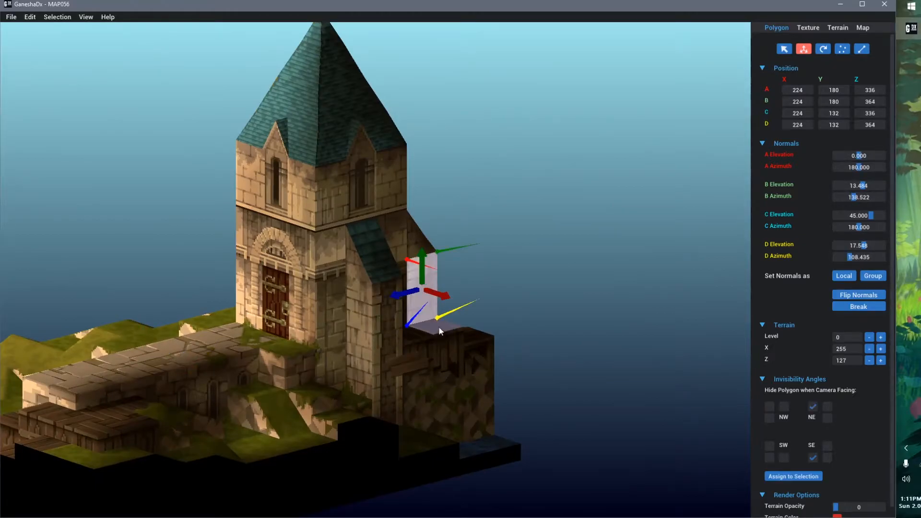
{"action": "scroll", "coordinate": [447, 328], "scroll_direction": "up", "scroll_amount": 1}
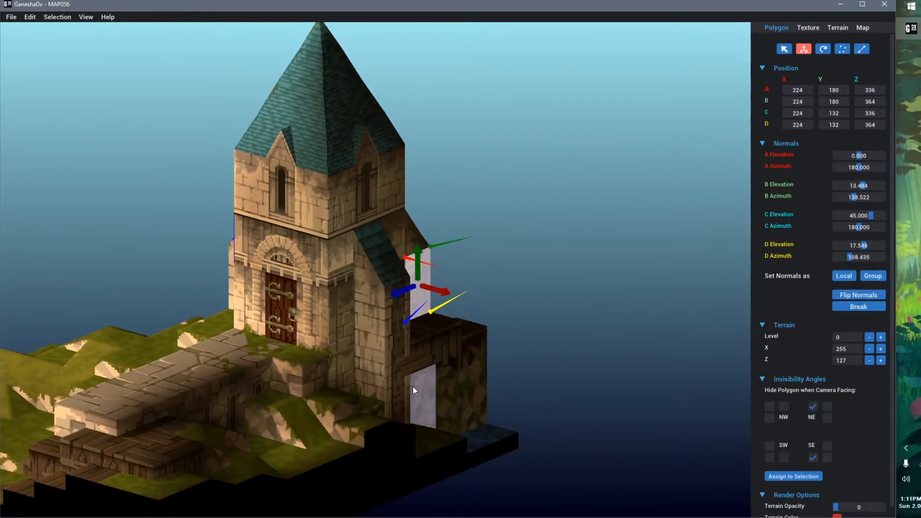
{"action": "scroll", "coordinate": [413, 384], "scroll_direction": "down", "scroll_amount": 6}
{"action": "left_click", "coordinate": [183, 199]}
{"action": "right_click_drag", "start_coordinate": [372, 309], "coordinate": [317, 295]}
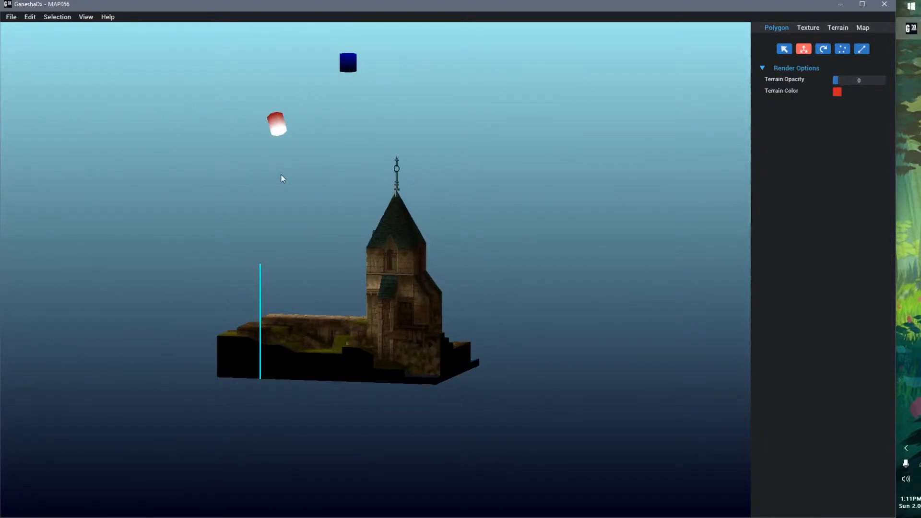
{"action": "scroll", "coordinate": [282, 176], "scroll_direction": "up", "scroll_amount": 3}
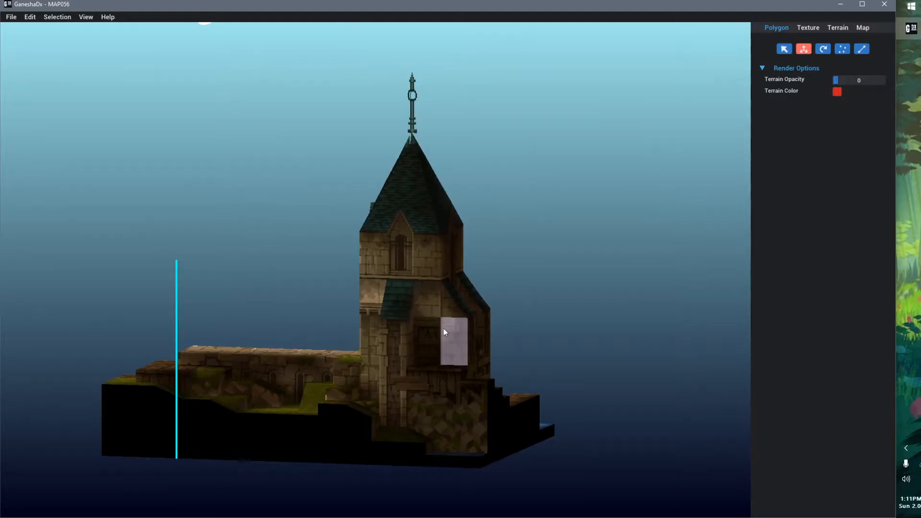
{"action": "scroll", "coordinate": [446, 331], "scroll_direction": "down", "scroll_amount": 3}
Change the map's Light 1 color to bright green (#05F605) and inspect the tinted surfaces around the tower
{"action": "left_click", "coordinate": [862, 28]}
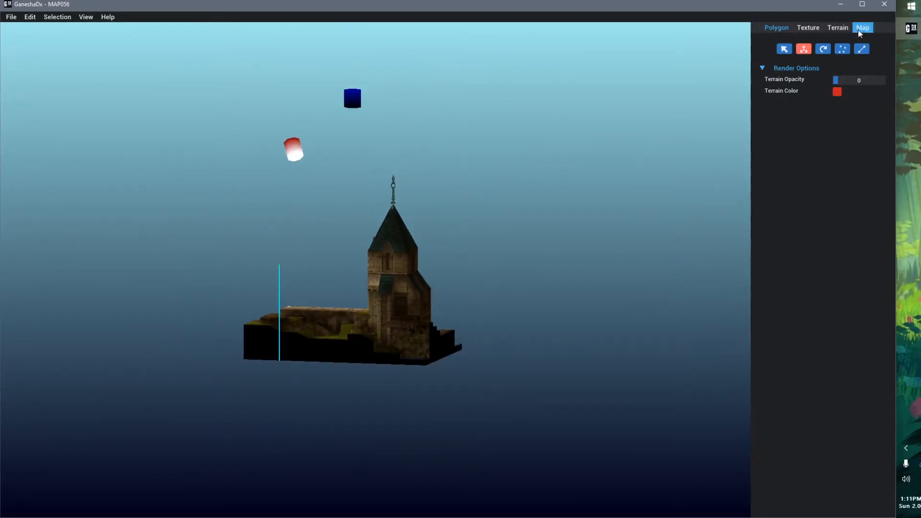
{"action": "left_click", "coordinate": [837, 211]}
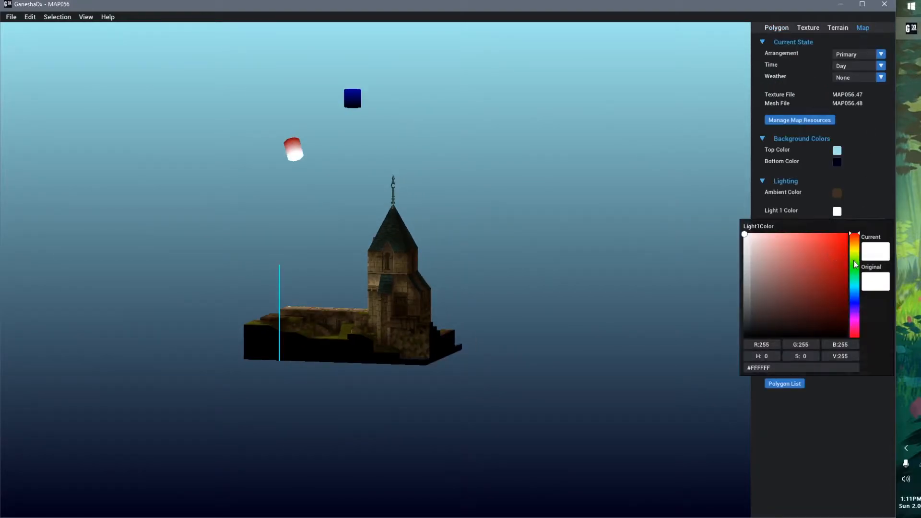
{"action": "left_click", "coordinate": [854, 268]}
{"action": "left_click", "coordinate": [827, 278]}
{"action": "left_click_drag", "start_coordinate": [826, 279], "coordinate": [847, 237]}
{"action": "left_click", "coordinate": [344, 398]}
{"action": "scroll", "coordinate": [360, 332], "scroll_direction": "up", "scroll_amount": 5}
{"action": "middle_click_drag", "start_coordinate": [360, 332], "coordinate": [392, 367]}
Change the Light 1 color to magenta (#F600DB)
{"action": "left_click", "coordinate": [837, 212]}
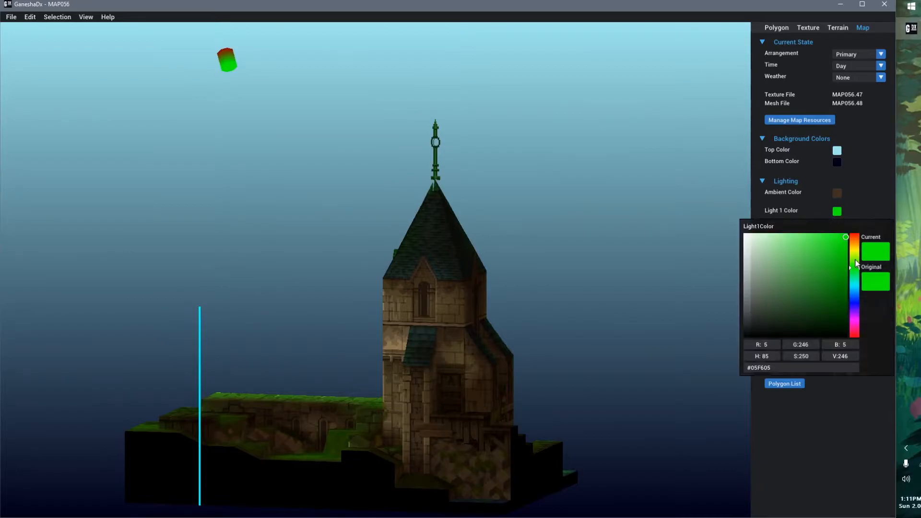
{"action": "left_click_drag", "start_coordinate": [855, 268], "coordinate": [858, 322]}
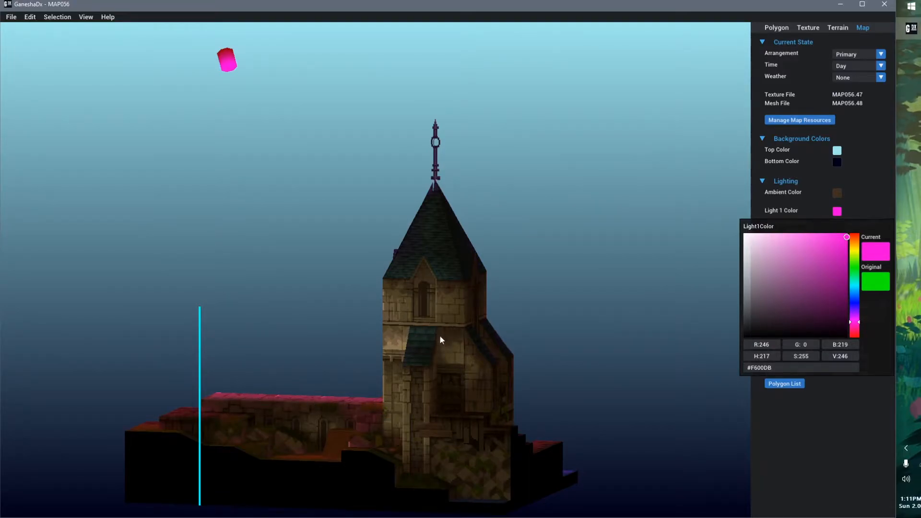
{"action": "left_click", "coordinate": [807, 418]}
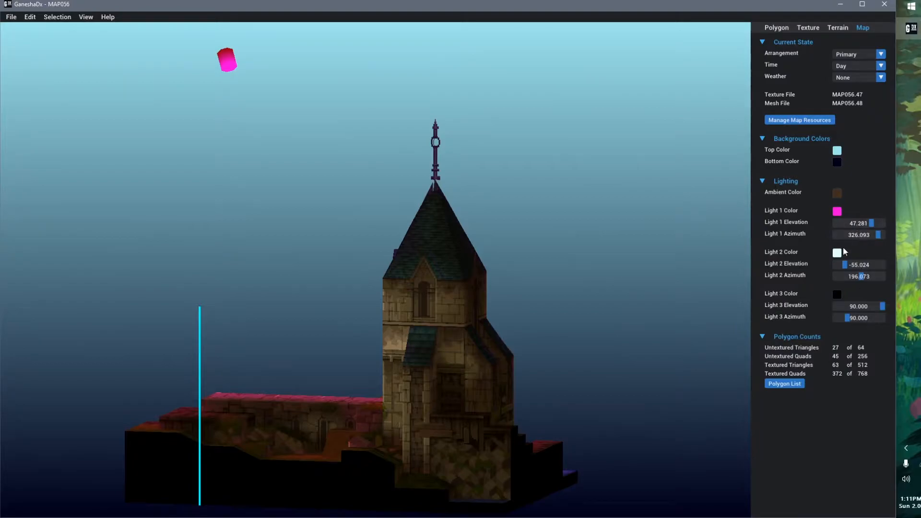
Copy the Light 2 color (#DCFFFF) to Light 1 and inspect the relit walkway and tower front
{"action": "left_click_drag", "start_coordinate": [840, 209], "coordinate": [837, 213]}
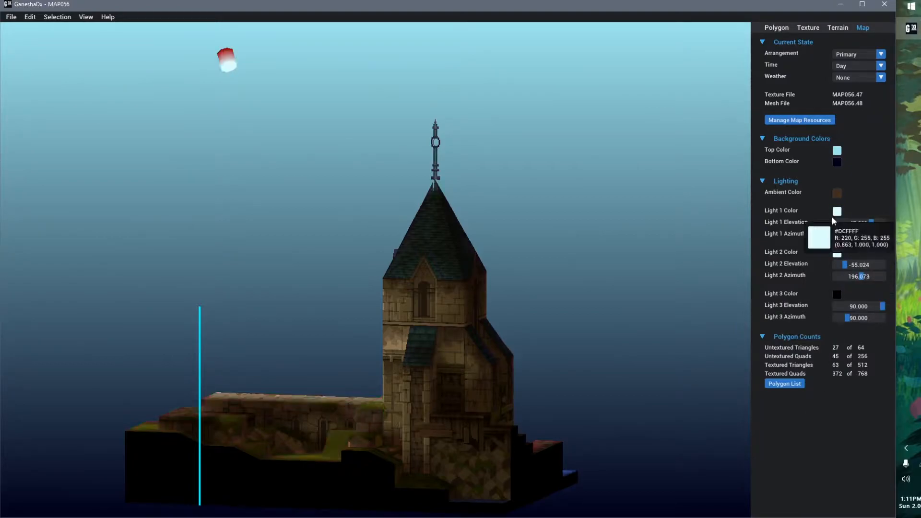
{"action": "scroll", "coordinate": [400, 334], "scroll_direction": "down", "scroll_amount": 5}
{"action": "middle_click_drag", "start_coordinate": [413, 355], "coordinate": [414, 255]}
{"action": "scroll", "coordinate": [459, 388], "scroll_direction": "up", "scroll_amount": 6}
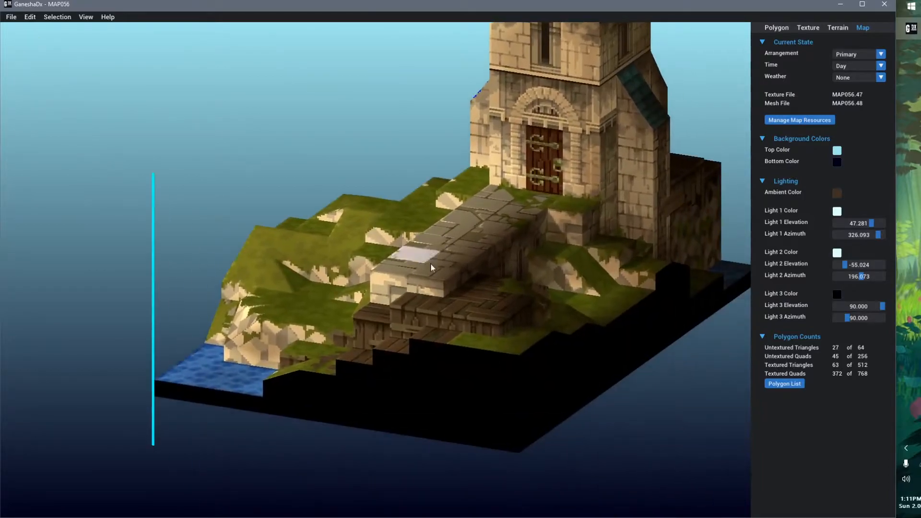
Select the stone quad at the walkway's outer corner and examine its terrain level and X/Z assignment from several angles
{"action": "right_click_drag", "start_coordinate": [426, 288], "coordinate": [447, 286]}
{"action": "left_click", "coordinate": [438, 270]}
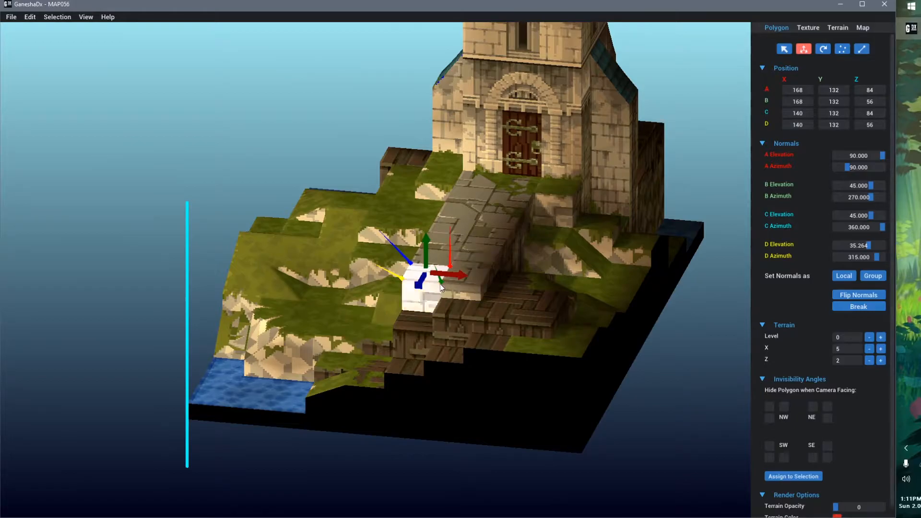
{"action": "right_click_drag", "start_coordinate": [419, 319], "coordinate": [542, 355]}
{"action": "scroll", "coordinate": [392, 286], "scroll_direction": "up", "scroll_amount": 6}
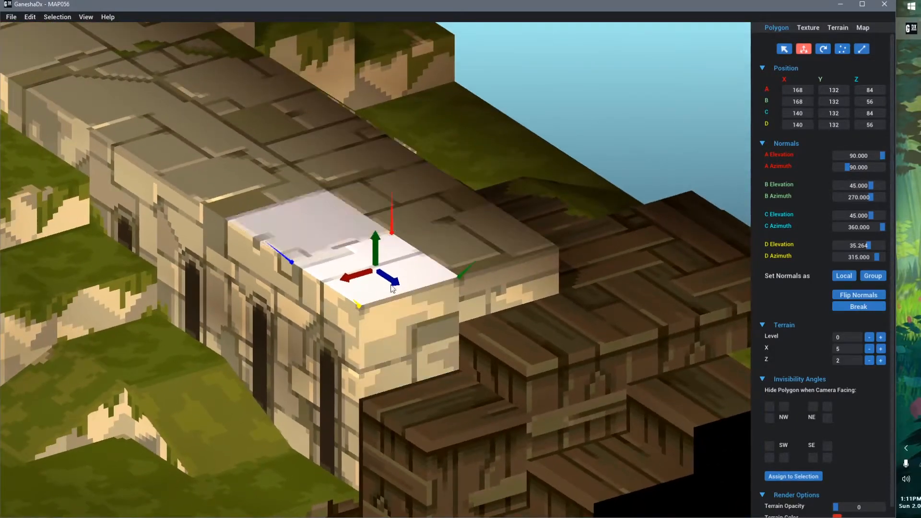
{"action": "right_click_drag", "start_coordinate": [485, 356], "coordinate": [456, 356]}
{"action": "right_click_drag", "start_coordinate": [401, 377], "coordinate": [418, 376]}
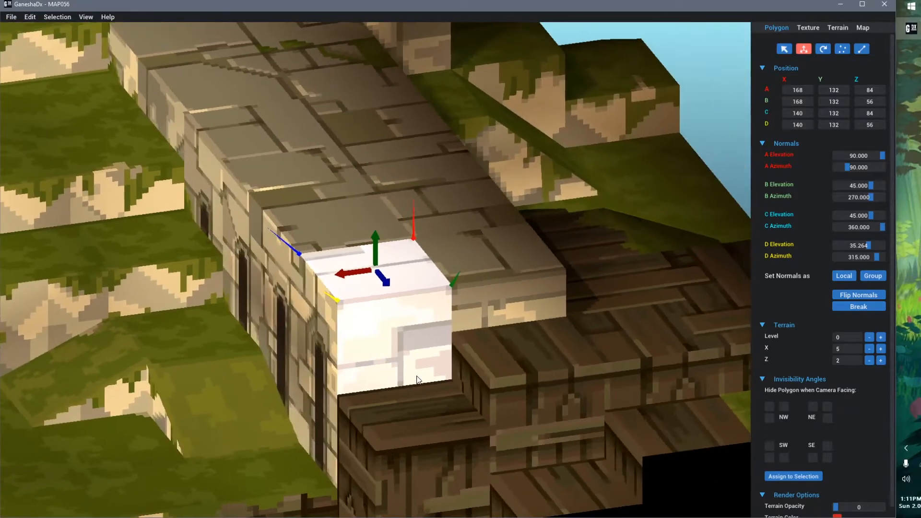
{"action": "scroll", "coordinate": [402, 342], "scroll_direction": "down", "scroll_amount": 3}
{"action": "middle_click_drag", "start_coordinate": [391, 375], "coordinate": [470, 330]}
{"action": "scroll", "coordinate": [470, 331], "scroll_direction": "down", "scroll_amount": 3}
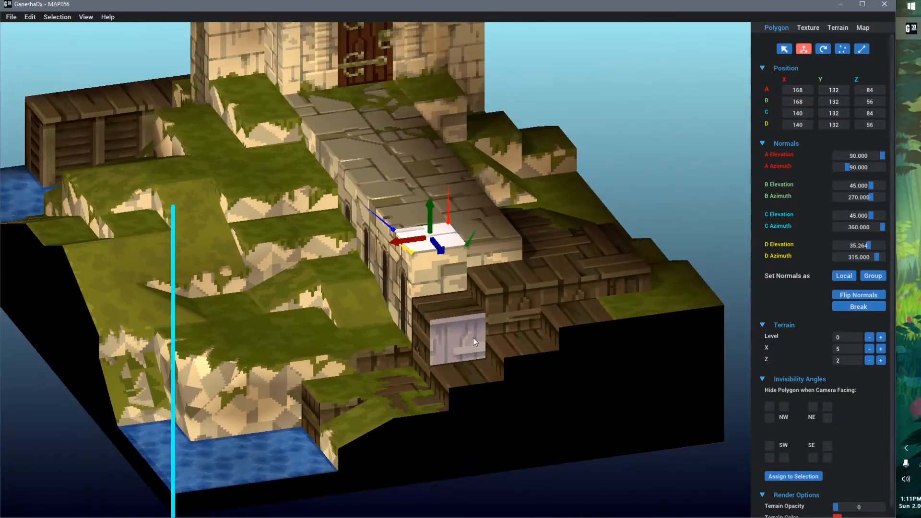
{"action": "scroll", "coordinate": [780, 295], "scroll_direction": "down", "scroll_amount": 1}
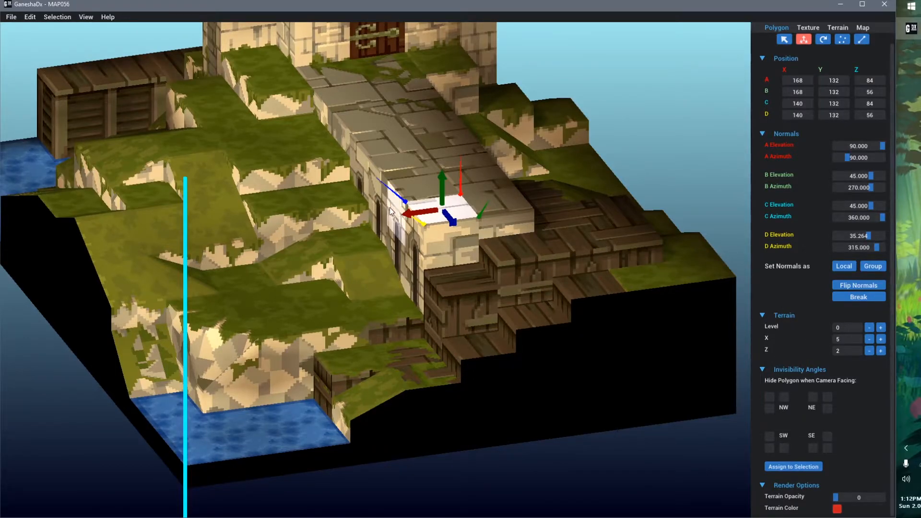
{"action": "scroll", "coordinate": [388, 208], "scroll_direction": "up", "scroll_amount": 5}
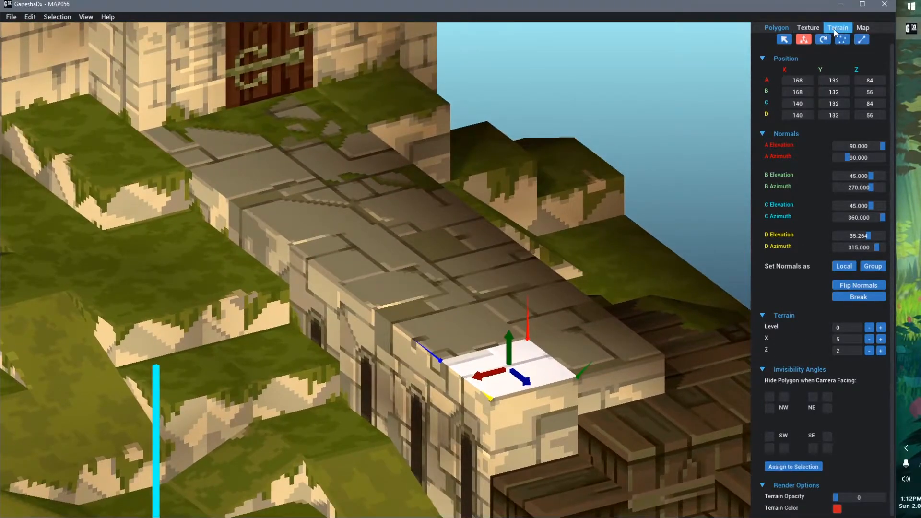
Show the terrain grid and inspect the properties of the tiles along the stone walkway at 5x, from 7z to 3z
{"action": "left_click", "coordinate": [837, 27]}
{"action": "scroll", "coordinate": [432, 321], "scroll_direction": "up", "scroll_amount": 5}
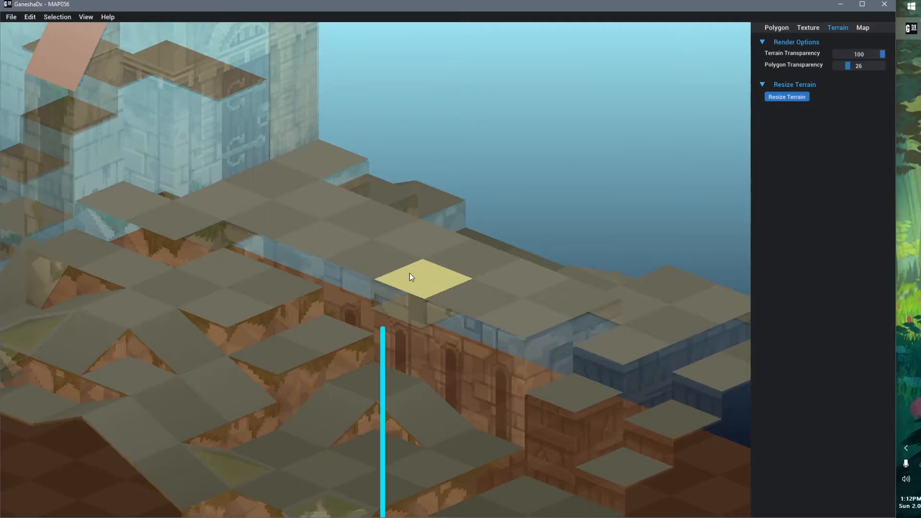
{"action": "left_click", "coordinate": [777, 28]}
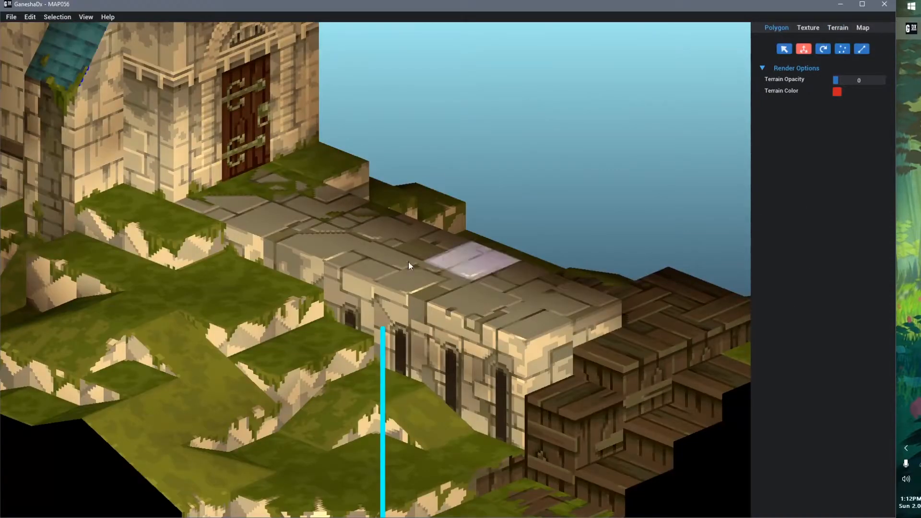
{"action": "left_click", "coordinate": [838, 27]}
{"action": "left_click", "coordinate": [364, 253]}
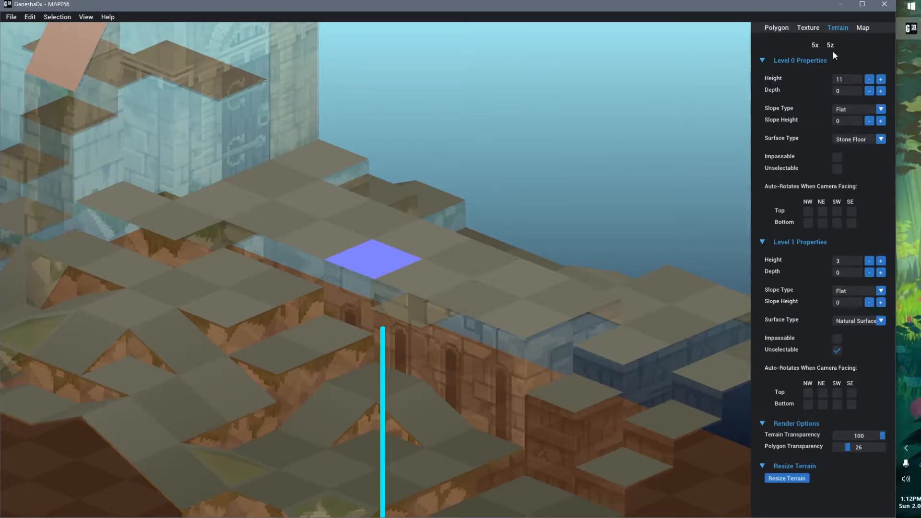
{"action": "left_click", "coordinate": [264, 218]}
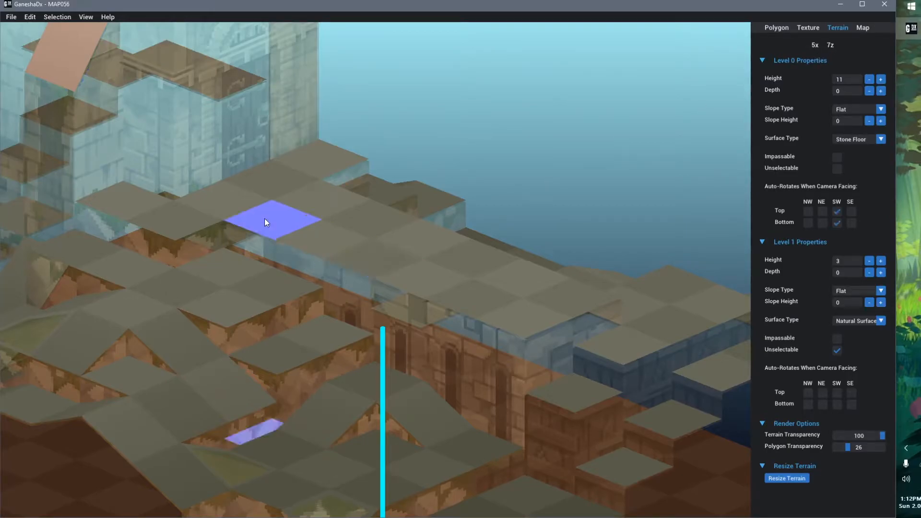
{"action": "left_click", "coordinate": [325, 237]}
{"action": "left_click", "coordinate": [425, 278]}
{"action": "left_click", "coordinate": [476, 297]}
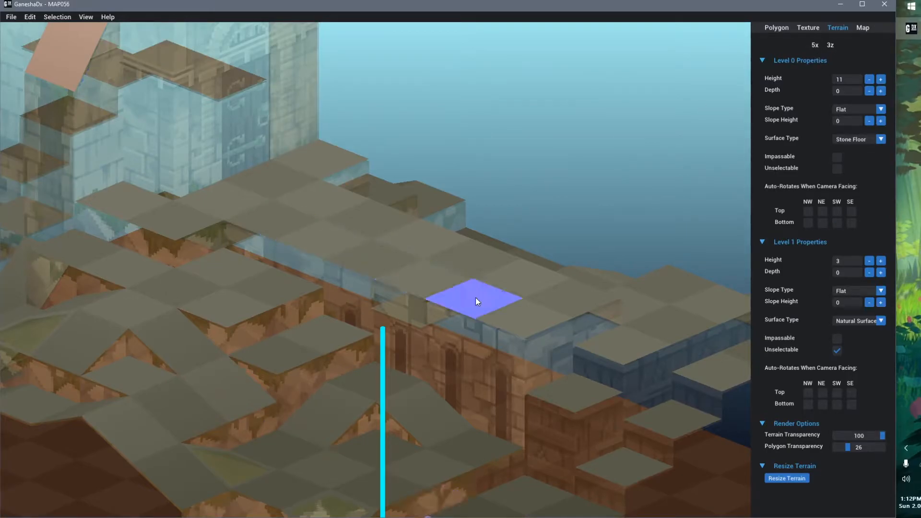
{"action": "left_click", "coordinate": [319, 225]}
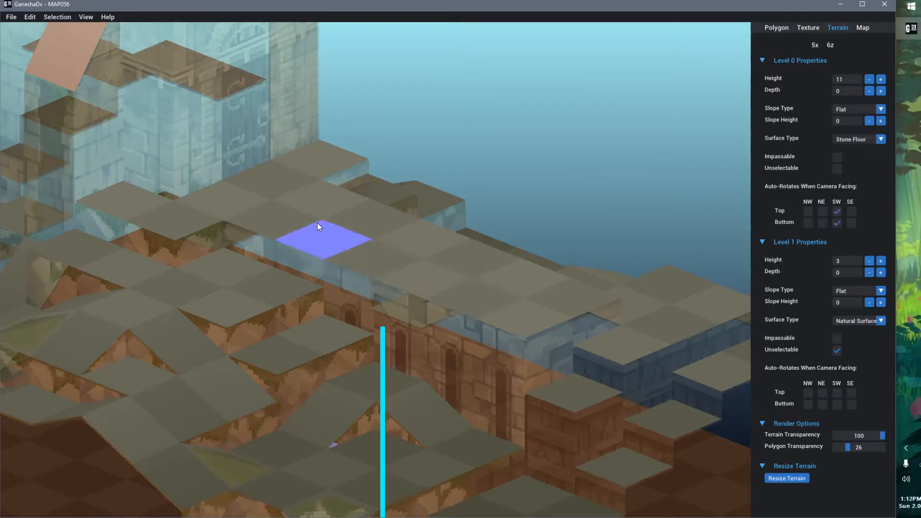
{"action": "left_click", "coordinate": [364, 248]}
{"action": "left_click", "coordinate": [419, 276]}
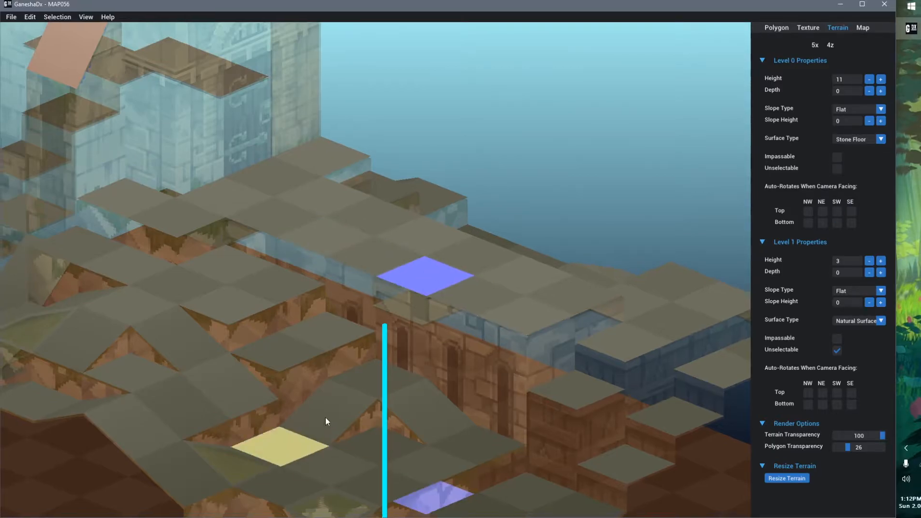
Inspect the terrain properties of the grassland tiles at 1x 3z and 3x 2z
{"action": "middle_click_drag", "start_coordinate": [313, 439], "coordinate": [392, 237]}
{"action": "left_click", "coordinate": [353, 295]}
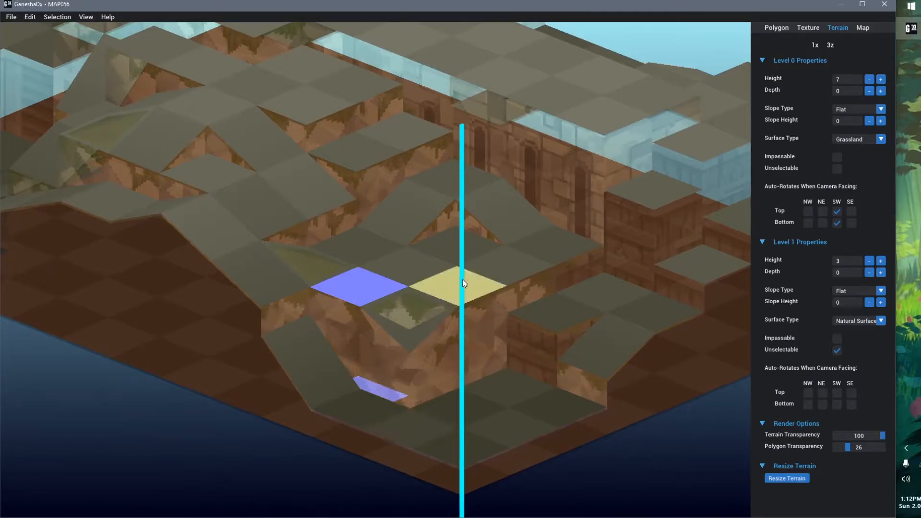
{"action": "left_click", "coordinate": [504, 275]}
{"action": "right_click_drag", "start_coordinate": [562, 361], "coordinate": [538, 367]}
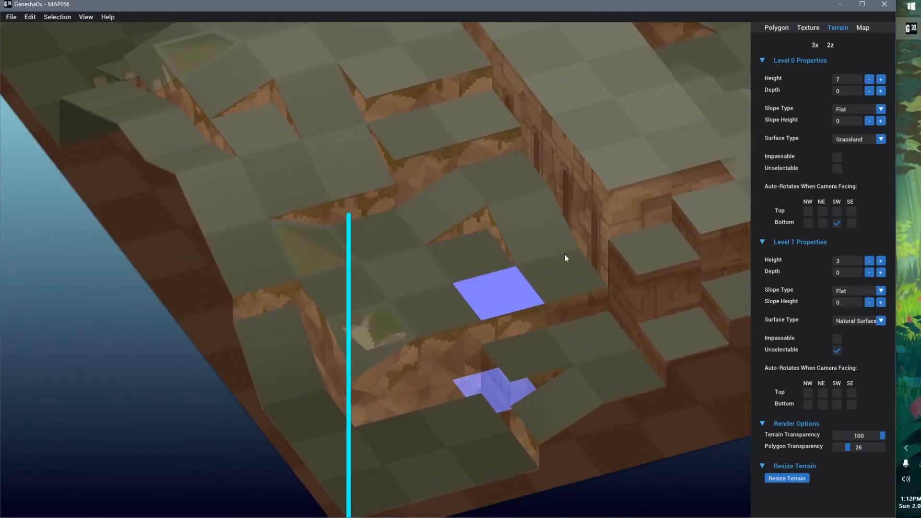
Select the grass polygon matching terrain tile 3x 2z and overlay the terrain on the map at opacity 38
{"action": "left_click", "coordinate": [776, 28]}
{"action": "left_click", "coordinate": [499, 307]}
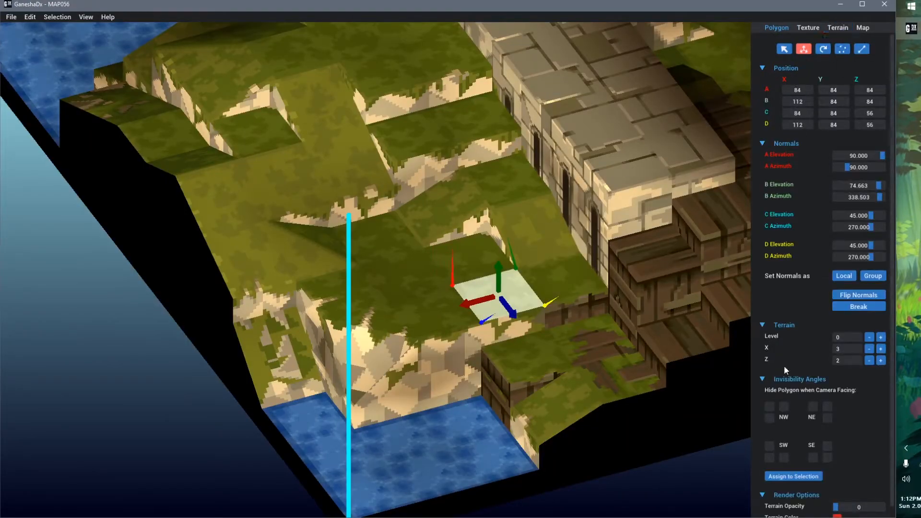
{"action": "scroll", "coordinate": [816, 442], "scroll_direction": "down", "scroll_amount": 1}
{"action": "left_click", "coordinate": [854, 498]}
{"action": "scroll", "coordinate": [560, 413], "scroll_direction": "up", "scroll_amount": 4}
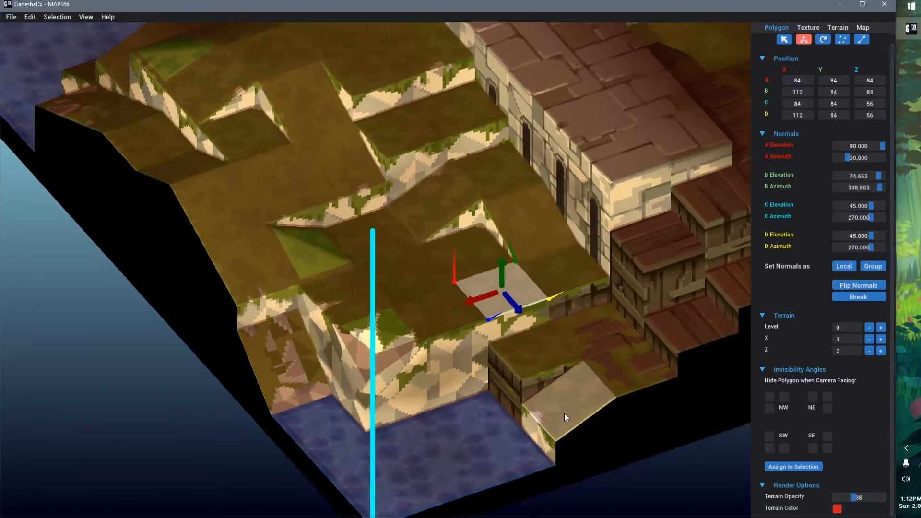
{"action": "middle_click_drag", "start_coordinate": [589, 414], "coordinate": [333, 376]}
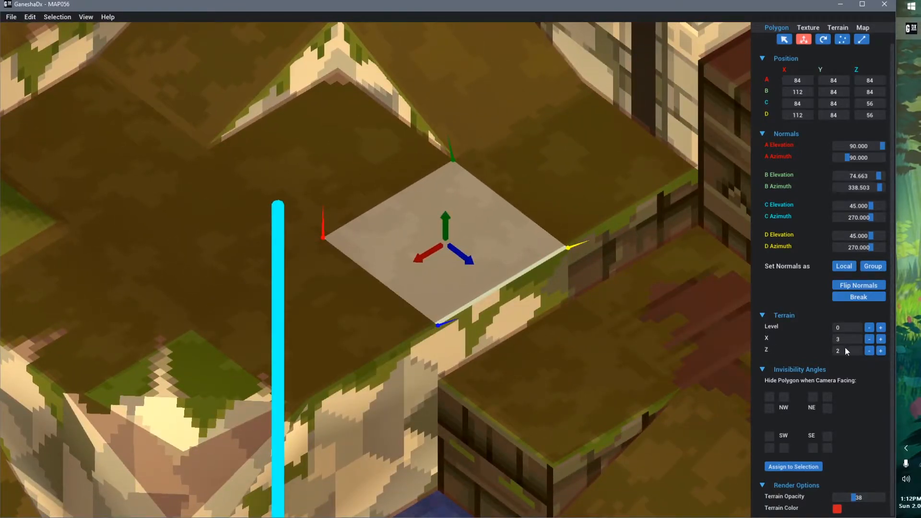
Set the terrain overlay's opacity to 0 and clear the polygon selection
{"action": "left_click_drag", "start_coordinate": [855, 495], "coordinate": [836, 497]}
{"action": "scroll", "coordinate": [480, 360], "scroll_direction": "down", "scroll_amount": 5}
{"action": "left_click", "coordinate": [603, 452]}
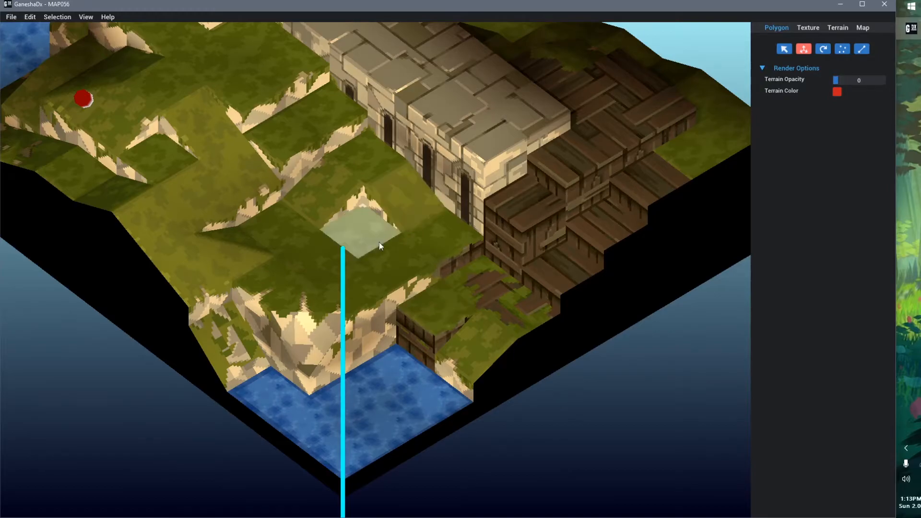
Select the stone quad at the walkway's outer corner and inspect its matching terrain tile, 5x 2z
{"action": "scroll", "coordinate": [374, 336], "scroll_direction": "down", "scroll_amount": 5}
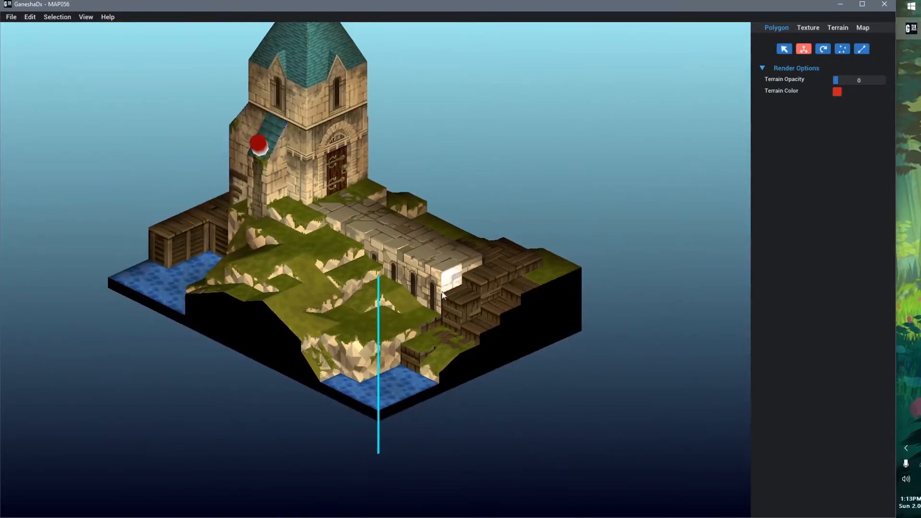
{"action": "scroll", "coordinate": [355, 305], "scroll_direction": "up", "scroll_amount": 3}
{"action": "scroll", "coordinate": [361, 307], "scroll_direction": "up", "scroll_amount": 4}
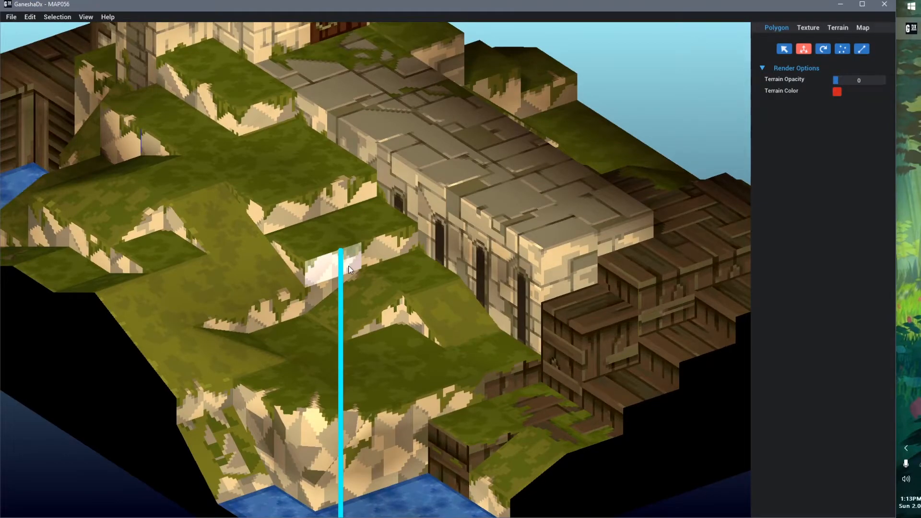
{"action": "scroll", "coordinate": [408, 283], "scroll_direction": "up", "scroll_amount": 4}
{"action": "middle_click_drag", "start_coordinate": [410, 284], "coordinate": [210, 398]}
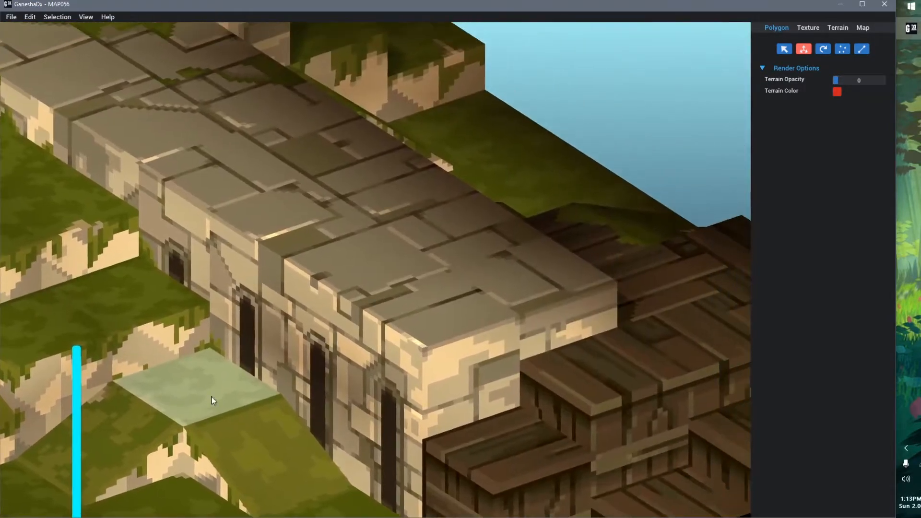
{"action": "left_click", "coordinate": [427, 324]}
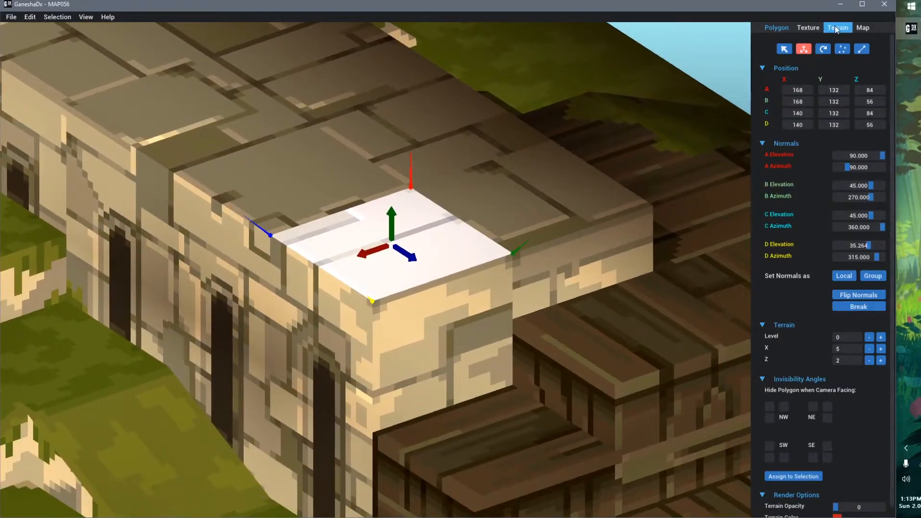
{"action": "left_click", "coordinate": [836, 28]}
{"action": "left_click", "coordinate": [405, 251]}
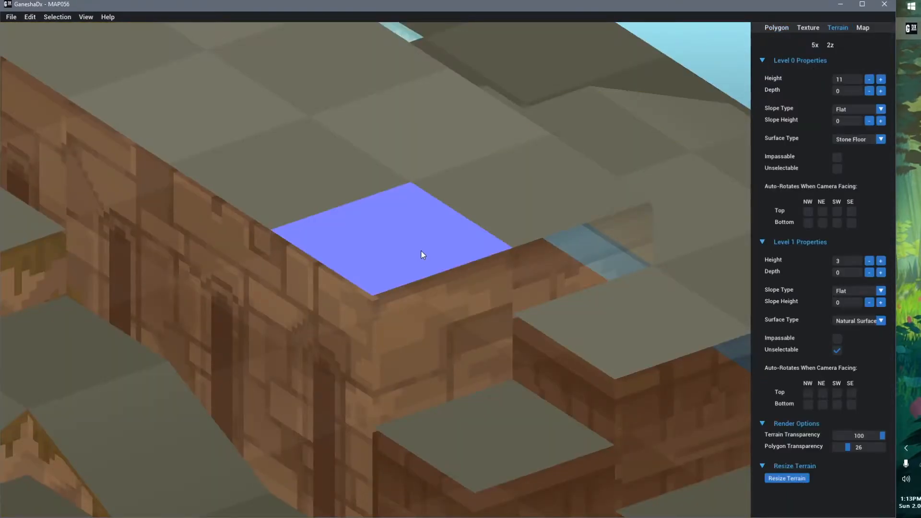
Compare the corner quad's polygon settings with its terrain tile's properties, and review the quad's terrain assignment and invisibility angles
{"action": "left_click", "coordinate": [777, 28]}
{"action": "left_click", "coordinate": [411, 233]}
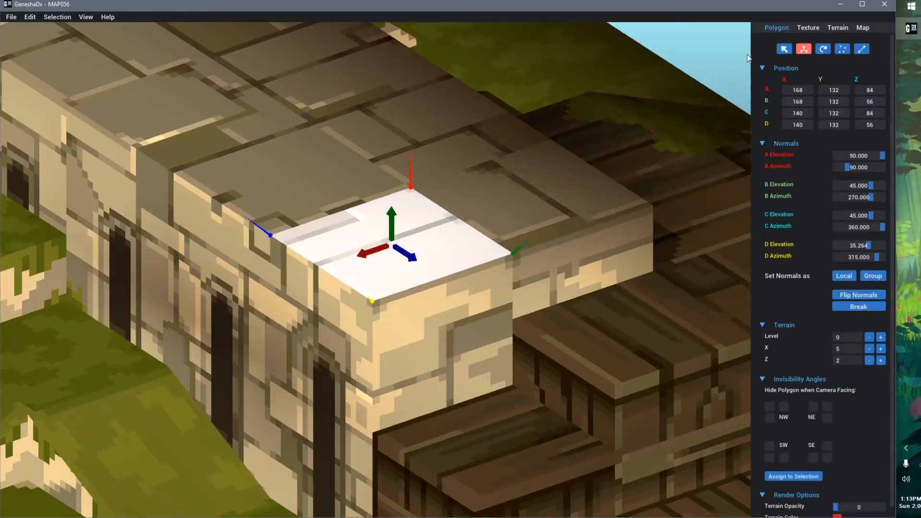
{"action": "left_click", "coordinate": [828, 34]}
{"action": "left_click", "coordinate": [387, 247]}
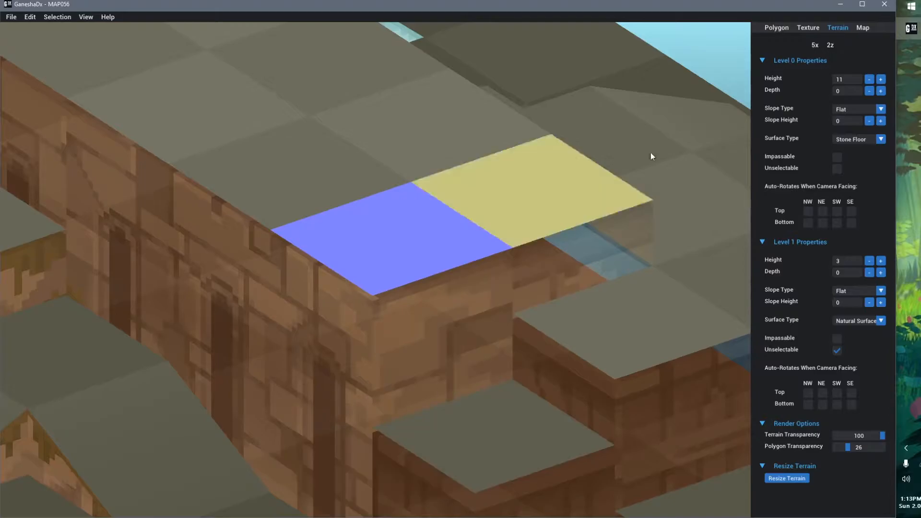
{"action": "left_click", "coordinate": [783, 28]}
{"action": "left_click", "coordinate": [839, 29]}
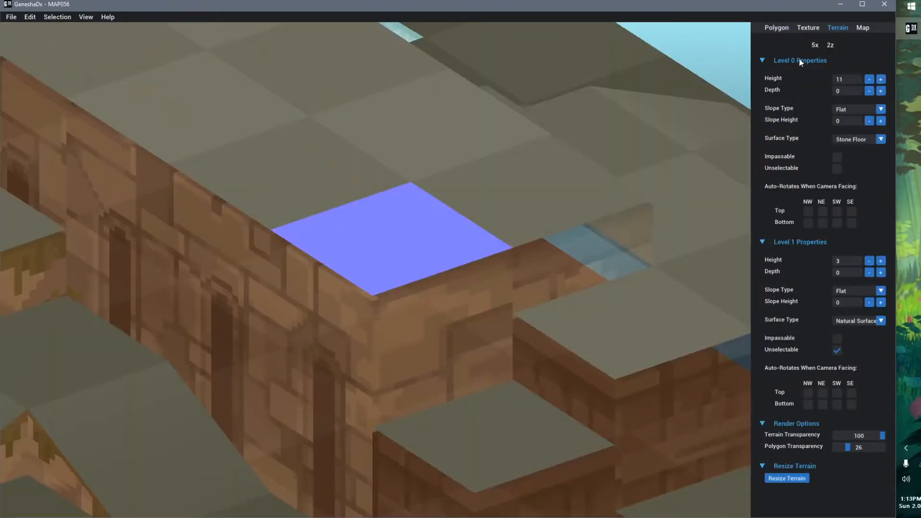
{"action": "left_click", "coordinate": [778, 27]}
{"action": "left_click", "coordinate": [439, 221]}
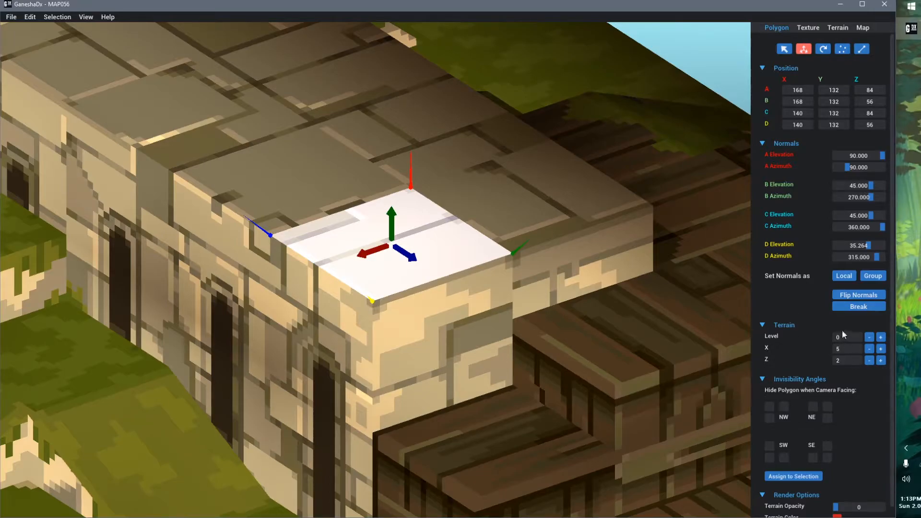
{"action": "scroll", "coordinate": [863, 395], "scroll_direction": "down", "scroll_amount": 1}
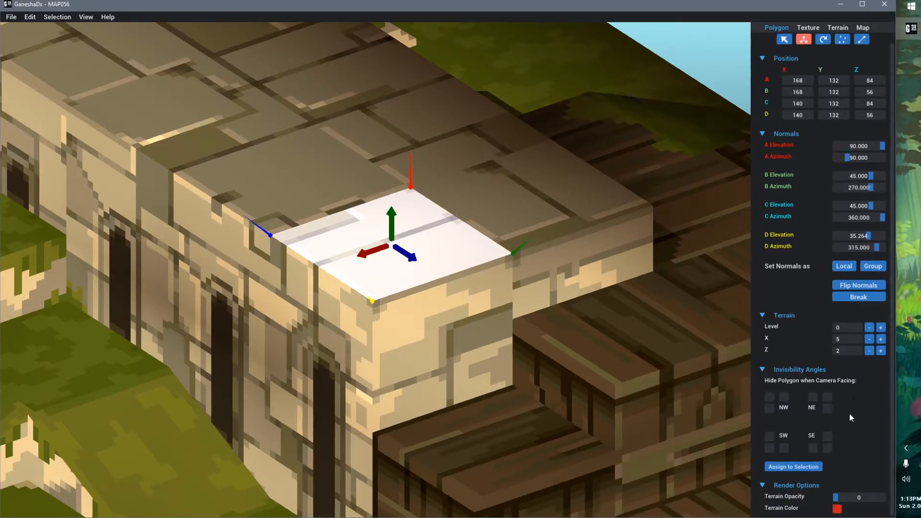
Clear the corner quad's selection and view the whole map from directly overhead
{"action": "scroll", "coordinate": [379, 313], "scroll_direction": "down", "scroll_amount": 6}
{"action": "right_click_drag", "start_coordinate": [480, 333], "coordinate": [392, 336]}
{"action": "middle_click_drag", "start_coordinate": [392, 336], "coordinate": [174, 351]}
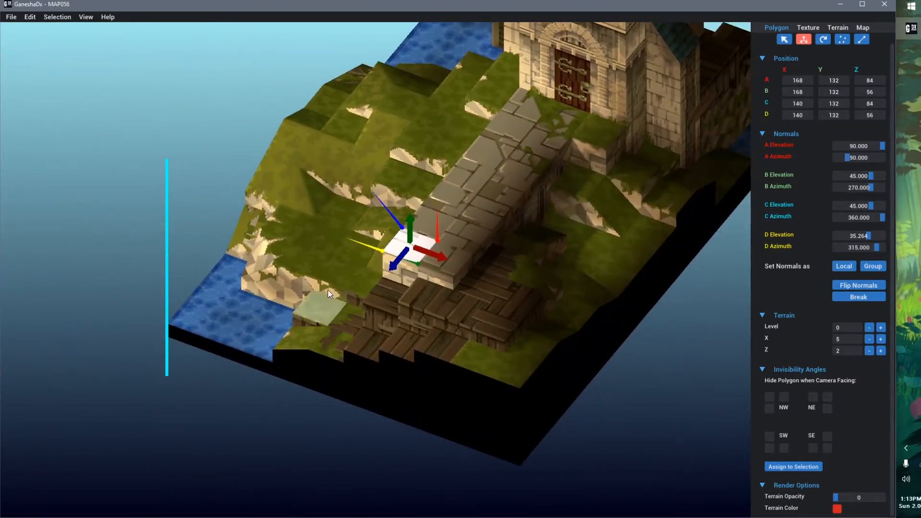
{"action": "key", "text": "KP_5"}
{"action": "middle_click_drag", "start_coordinate": [406, 223], "coordinate": [304, 400]}
{"action": "scroll", "coordinate": [349, 382], "scroll_direction": "down", "scroll_amount": 5}
{"action": "left_click", "coordinate": [481, 452]}
{"action": "scroll", "coordinate": [313, 384], "scroll_direction": "up", "scroll_amount": 3}
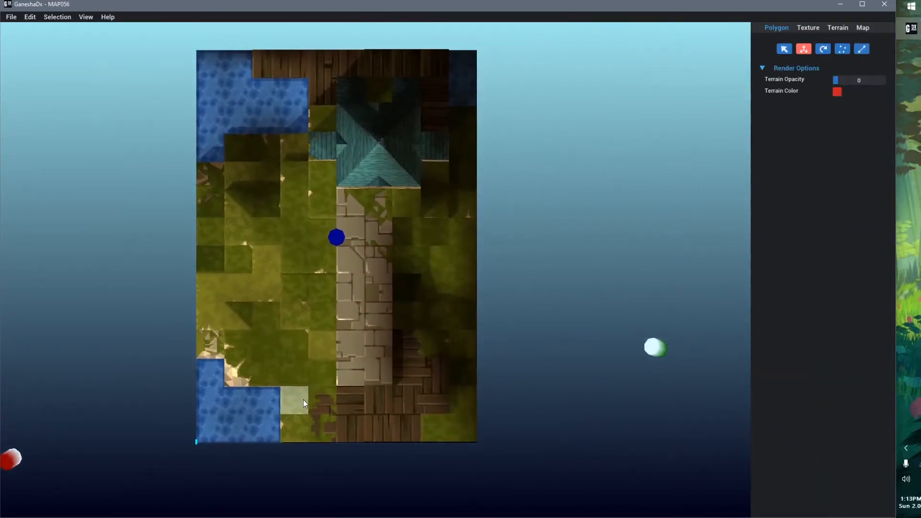
Examine the overhead map layout with its light markers, and return to an angled view of the tower and walkway
{"action": "left_click", "coordinate": [209, 434]}
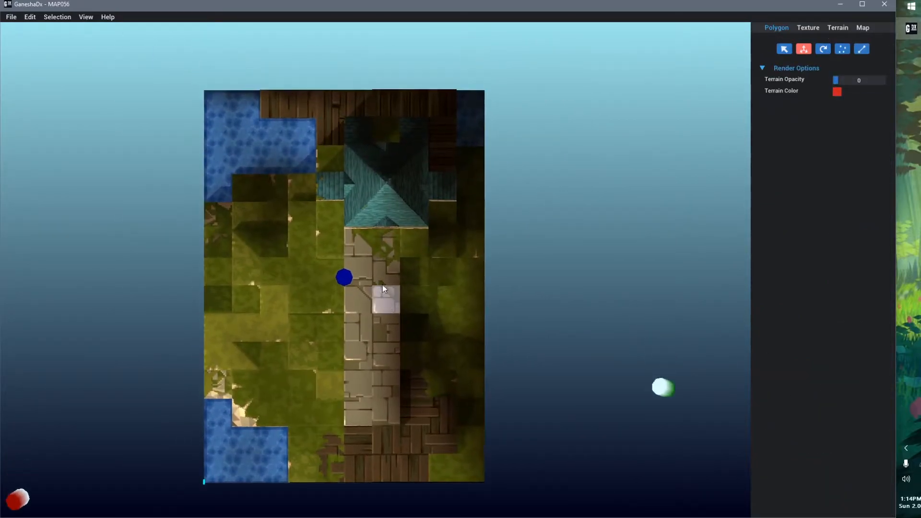
{"action": "scroll", "coordinate": [382, 286], "scroll_direction": "down", "scroll_amount": 3}
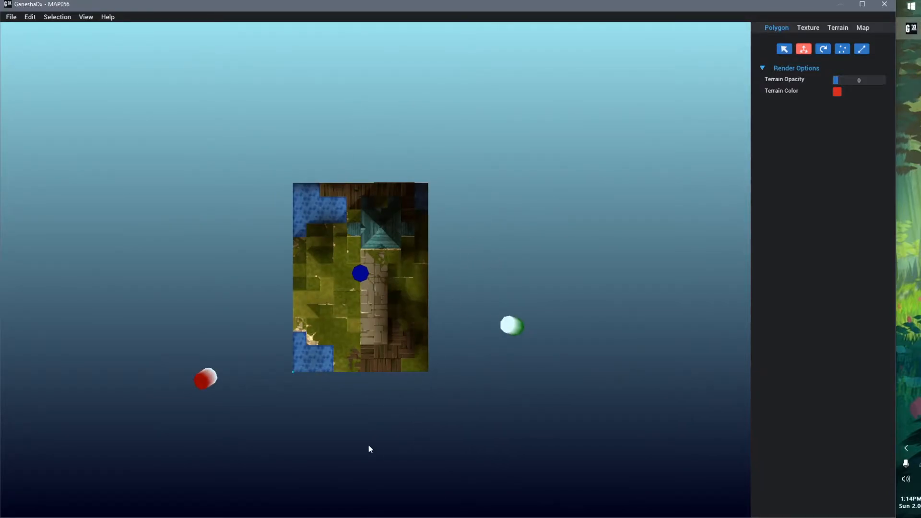
{"action": "scroll", "coordinate": [301, 298], "scroll_direction": "up", "scroll_amount": 5}
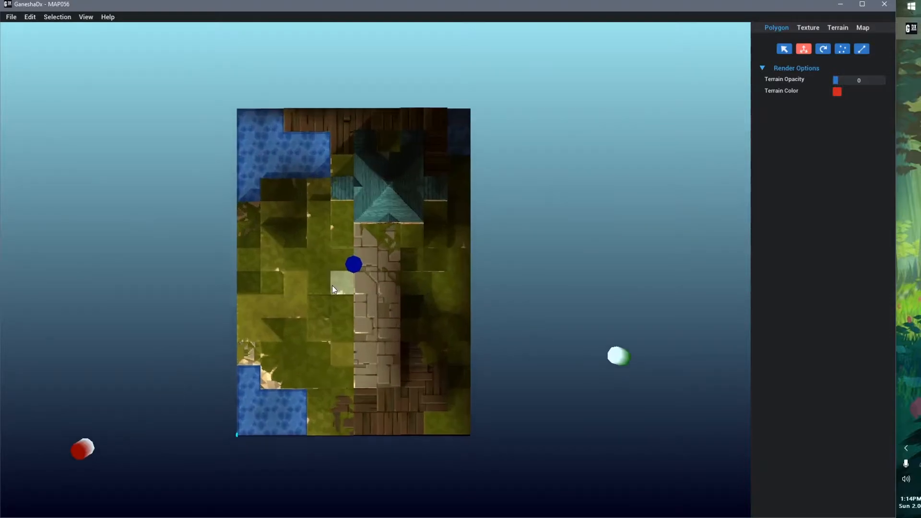
{"action": "middle_click_drag", "start_coordinate": [342, 326], "coordinate": [313, 283]}
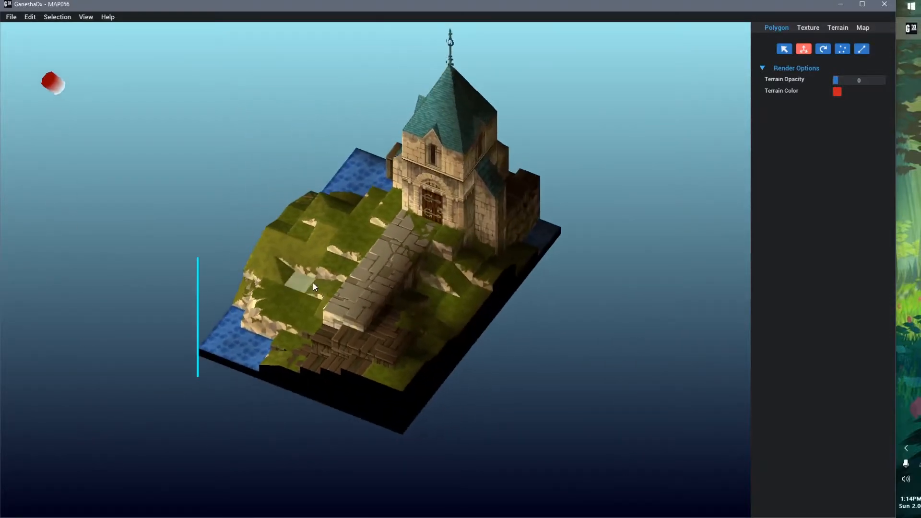
Select the stone quad at terrain tile 5x 5z midway along the walkway and view it from a lower camera angle
{"action": "scroll", "coordinate": [313, 283], "scroll_direction": "up", "scroll_amount": 3}
{"action": "left_click", "coordinate": [386, 288]}
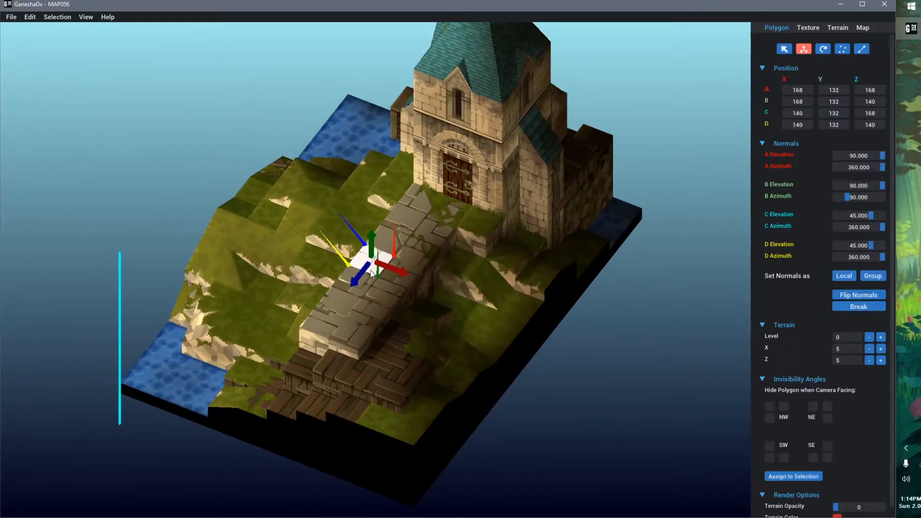
{"action": "key", "text": "e"}
{"action": "scroll", "coordinate": [316, 312], "scroll_direction": "up", "scroll_amount": 3}
{"action": "middle_click_drag", "start_coordinate": [321, 313], "coordinate": [344, 335]}
{"action": "scroll", "coordinate": [343, 334], "scroll_direction": "down", "scroll_amount": 3}
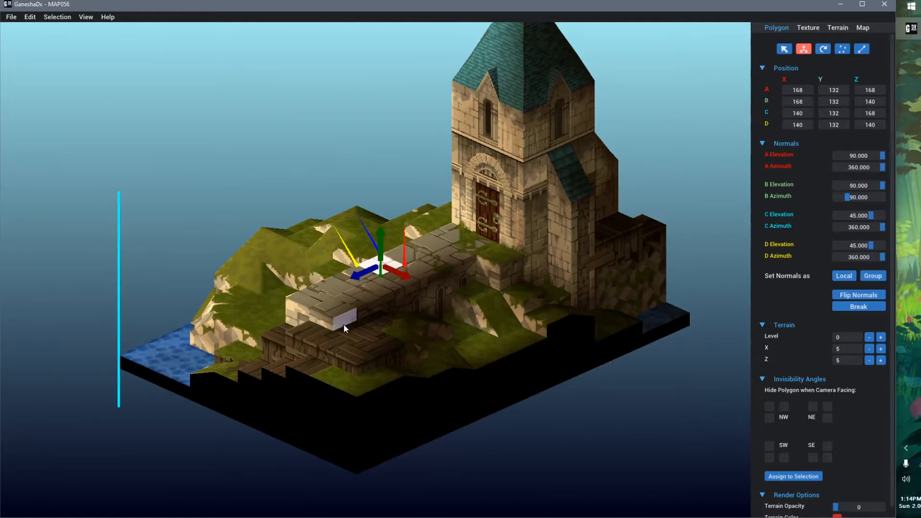
Tilt the camera between its low and high preset angles to compare how the walkway and tower appear
{"action": "key", "text": "q"}
{"action": "key", "text": "w"}
{"action": "key", "text": "s"}
{"action": "key", "text": "Right"}
{"action": "key", "text": "Up"}
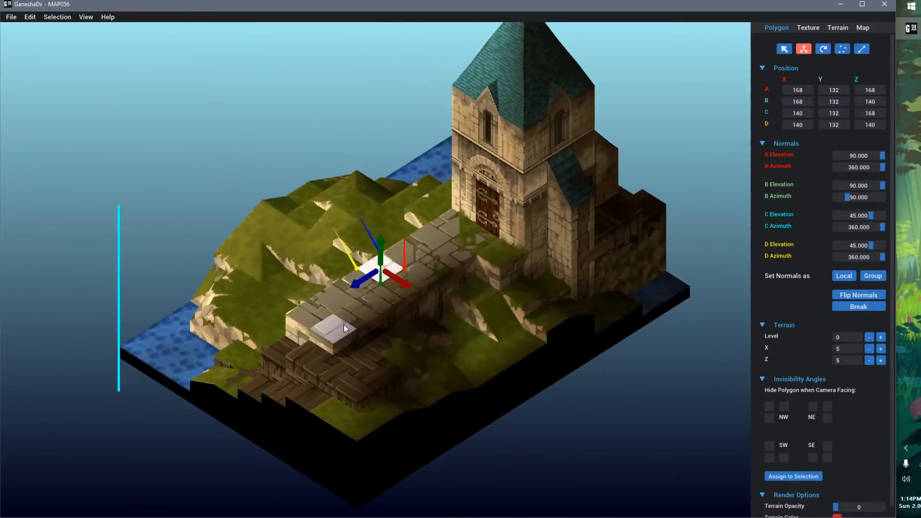
{"action": "key", "text": "Down"}
{"action": "key", "text": "Up"}
Rotate the camera fully around the map through its preset compass views, returning to the walkway's front corner
{"action": "key", "text": "Left"}
{"action": "key", "text": "Left"}
{"action": "key", "text": "Left"}
{"action": "key", "text": "Down"}
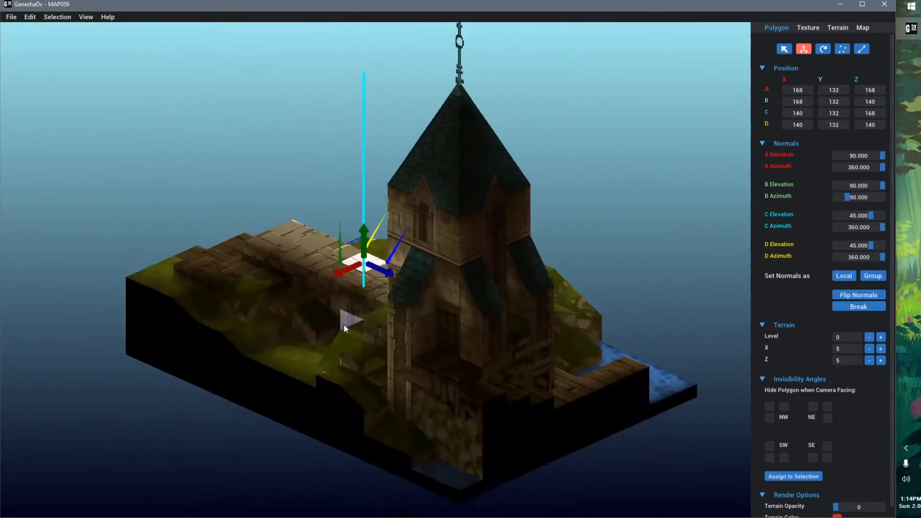
{"action": "key", "text": "Left"}
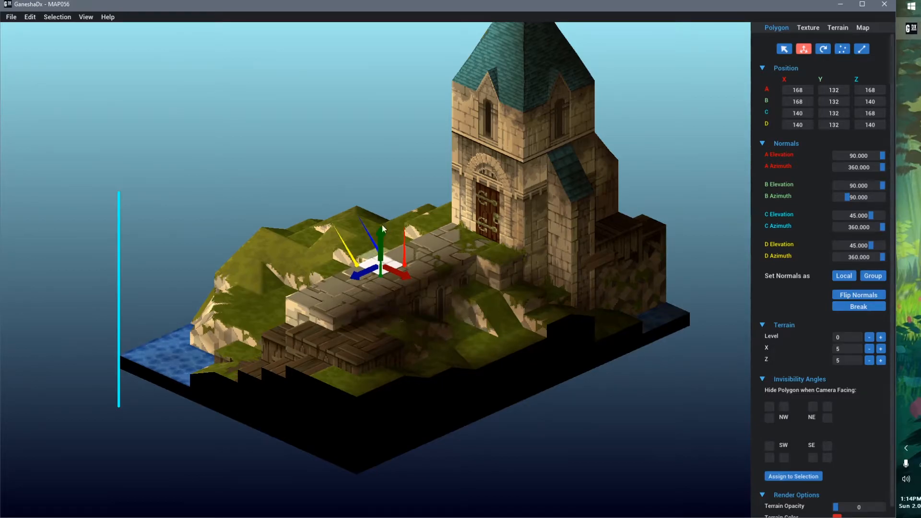
{"action": "key", "text": "Left"}
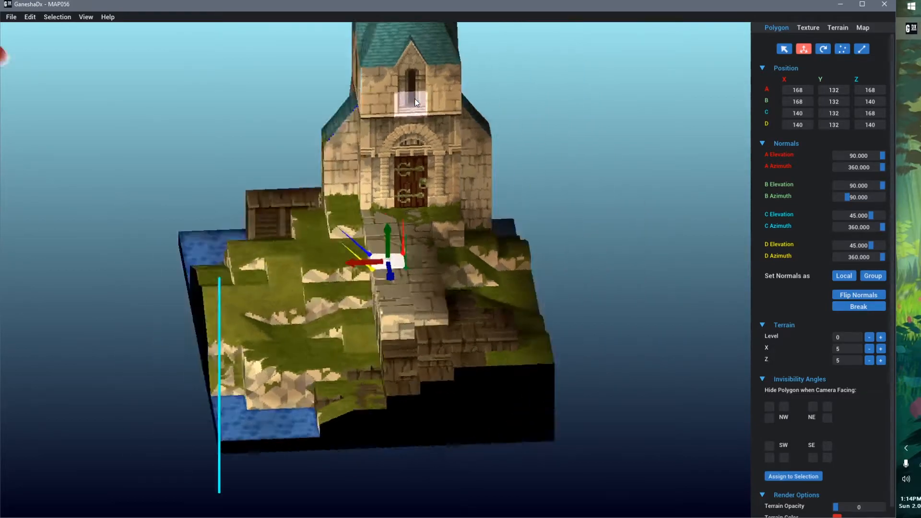
{"action": "key", "text": "Left"}
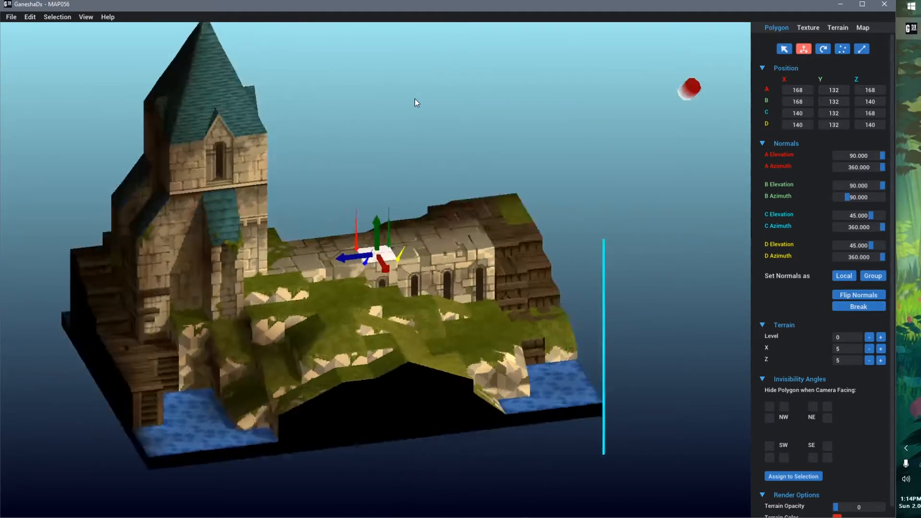
{"action": "key", "text": "Left"}
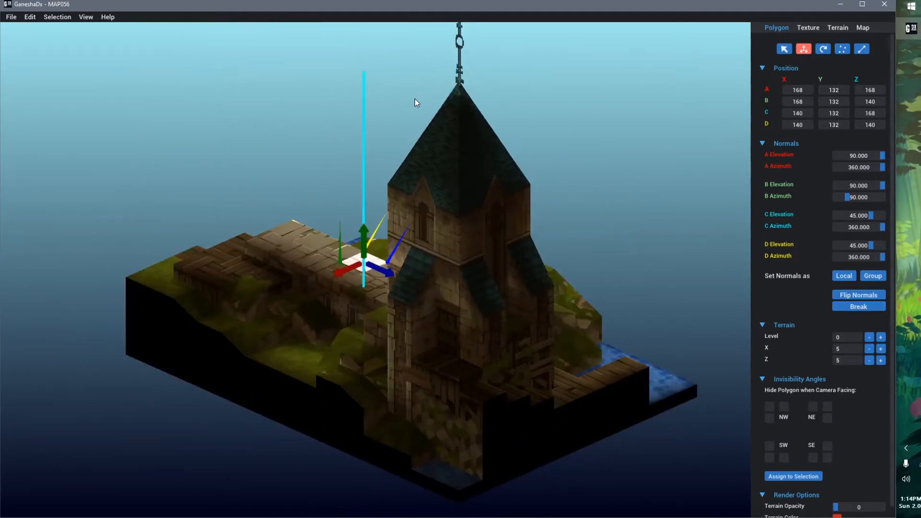
{"action": "key", "text": "Left"}
Select the walkway quad at terrain tile 6x 3z and enable its outermost NW, NE, SW and SE invisibility angles
{"action": "scroll", "coordinate": [269, 262], "scroll_direction": "up", "scroll_amount": 5}
{"action": "left_click", "coordinate": [333, 267]}
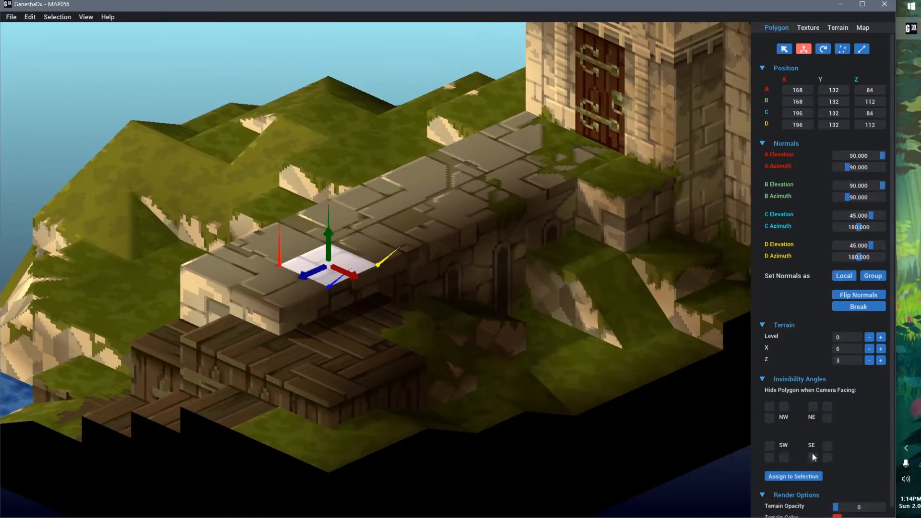
{"action": "left_click", "coordinate": [770, 407]}
{"action": "left_click", "coordinate": [828, 407]}
{"action": "scroll", "coordinate": [401, 328], "scroll_direction": "down", "scroll_amount": 5}
{"action": "scroll", "coordinate": [312, 267], "scroll_direction": "up", "scroll_amount": 4}
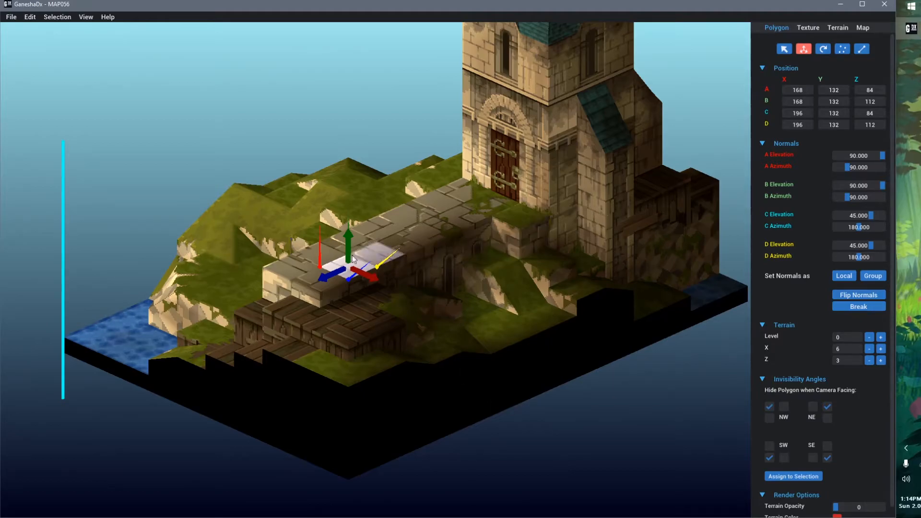
Disable the quad's outermost NE, SW and SE invisibility angles, keeping only the outermost NW one enabled
{"action": "scroll", "coordinate": [393, 272], "scroll_direction": "up", "scroll_amount": 2}
{"action": "scroll", "coordinate": [393, 272], "scroll_direction": "up", "scroll_amount": 1}
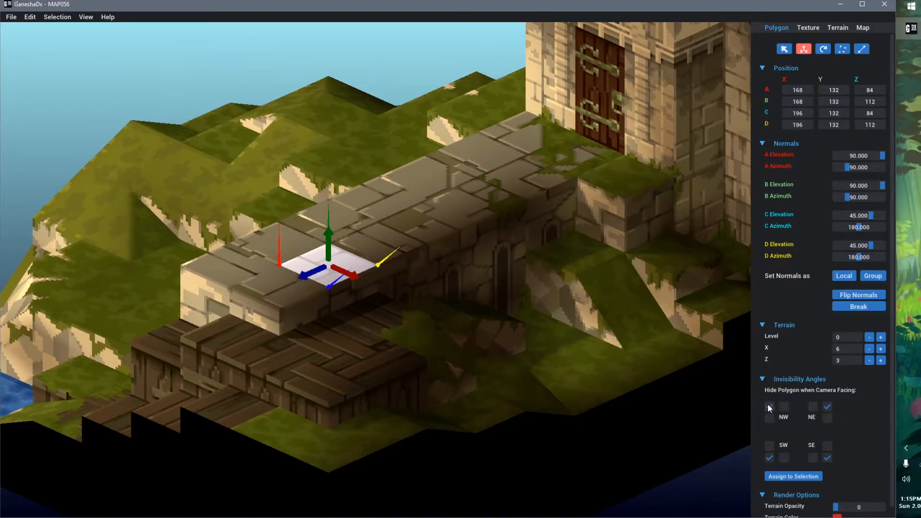
{"action": "left_click", "coordinate": [828, 458]}
{"action": "left_click", "coordinate": [828, 408]}
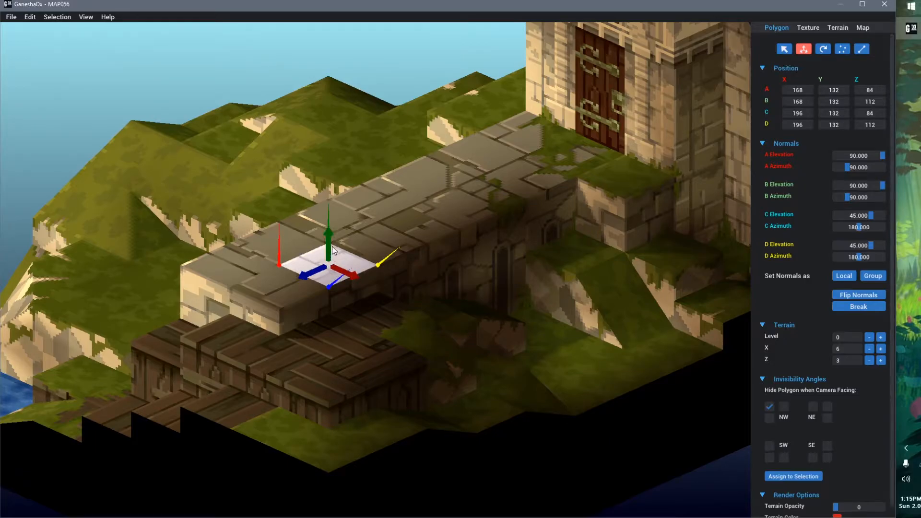
Lower the selected quad vertically to Y 24, clear the selection, and view the hole in the walkway from overhead
{"action": "left_click_drag", "start_coordinate": [329, 243], "coordinate": [331, 444]}
{"action": "left_click", "coordinate": [21, 101]}
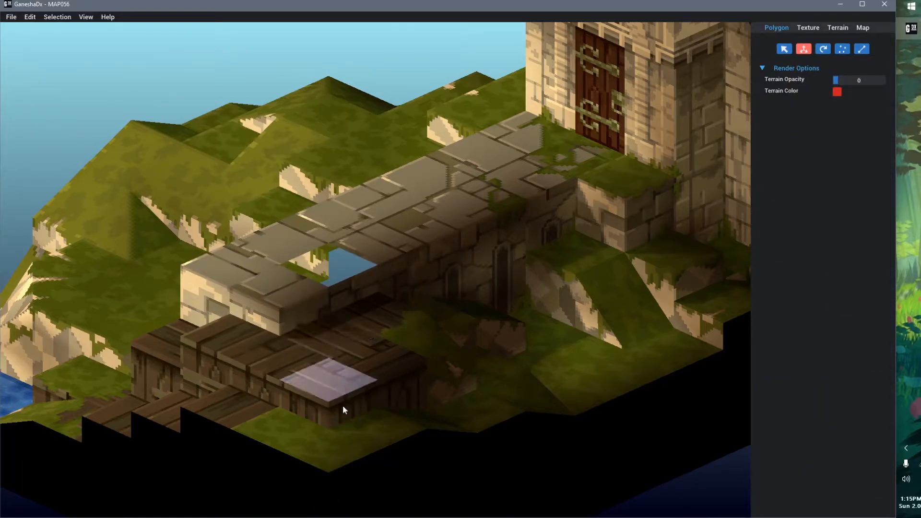
{"action": "scroll", "coordinate": [372, 344], "scroll_direction": "down", "scroll_amount": 3}
{"action": "middle_click_drag", "start_coordinate": [372, 344], "coordinate": [463, 425]}
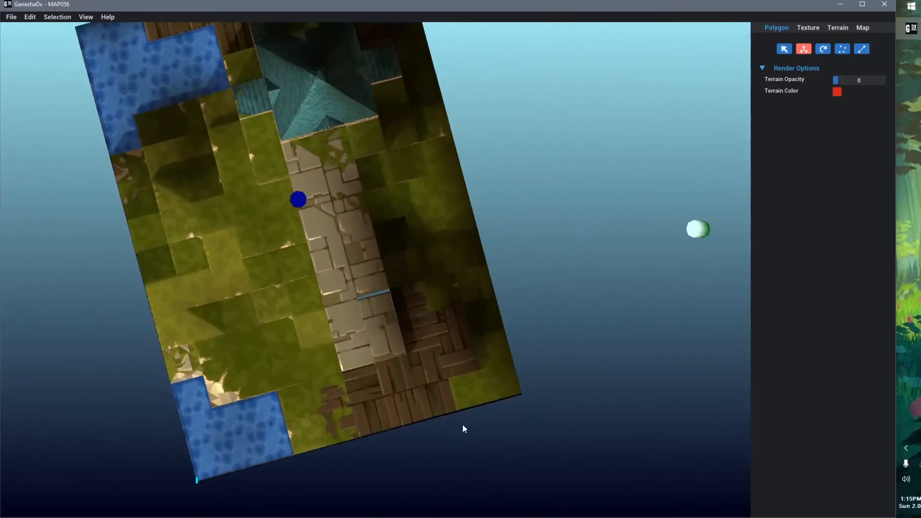
Reselect the lowered quad and raise it vertically back to Y 132, level with the walkway surface
{"action": "left_click", "coordinate": [377, 319]}
{"action": "middle_click_drag", "start_coordinate": [377, 319], "coordinate": [375, 268]}
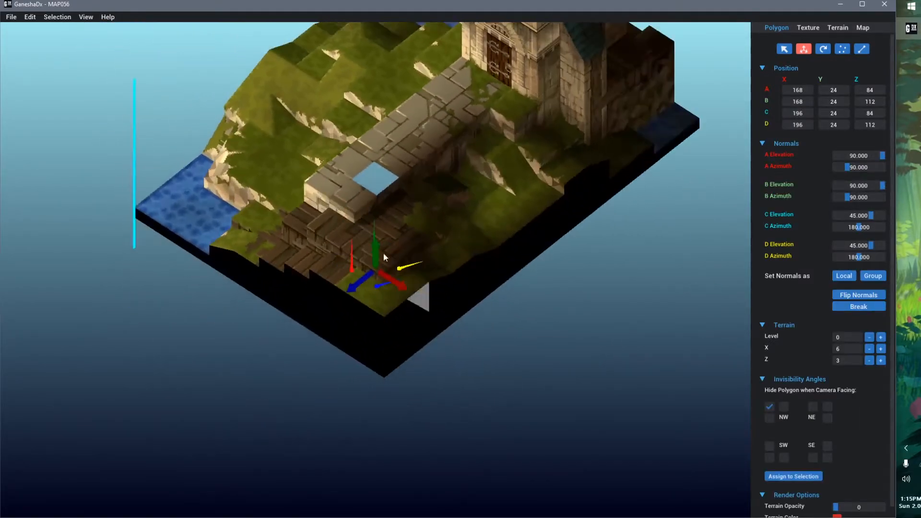
{"action": "left_click_drag", "start_coordinate": [378, 252], "coordinate": [377, 164]}
{"action": "middle_click_drag", "start_coordinate": [414, 293], "coordinate": [398, 240]}
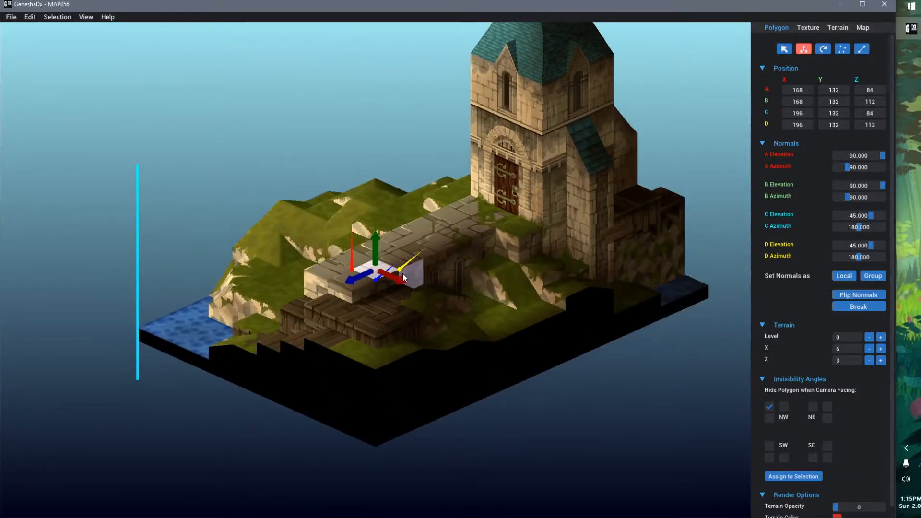
Rotate the camera a full turn around the 6x 3z quad, then clear its selection and reselect it
{"action": "scroll", "coordinate": [402, 274], "scroll_direction": "up", "scroll_amount": 5}
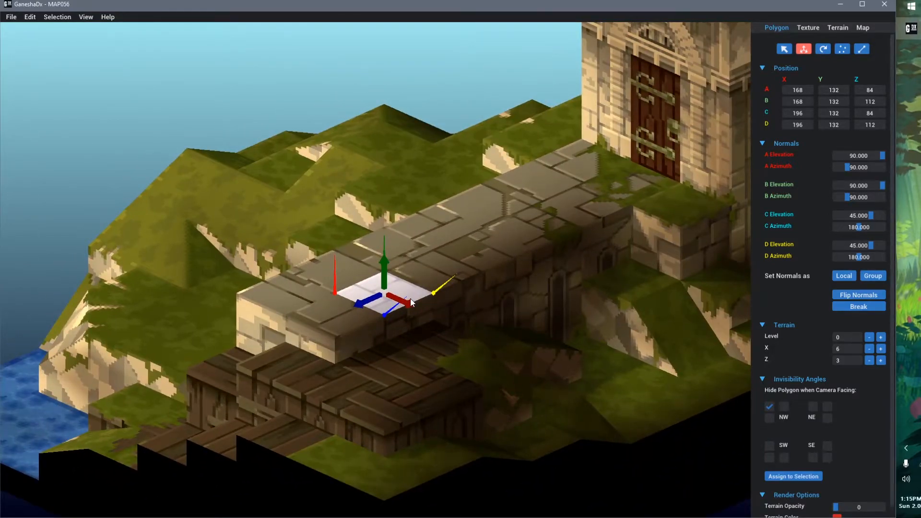
{"action": "key", "text": "Left"}
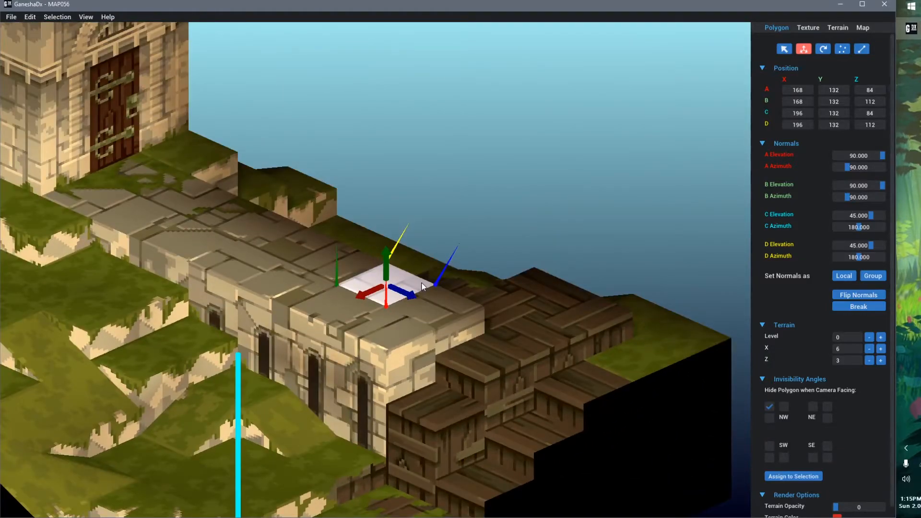
{"action": "key", "text": "Left"}
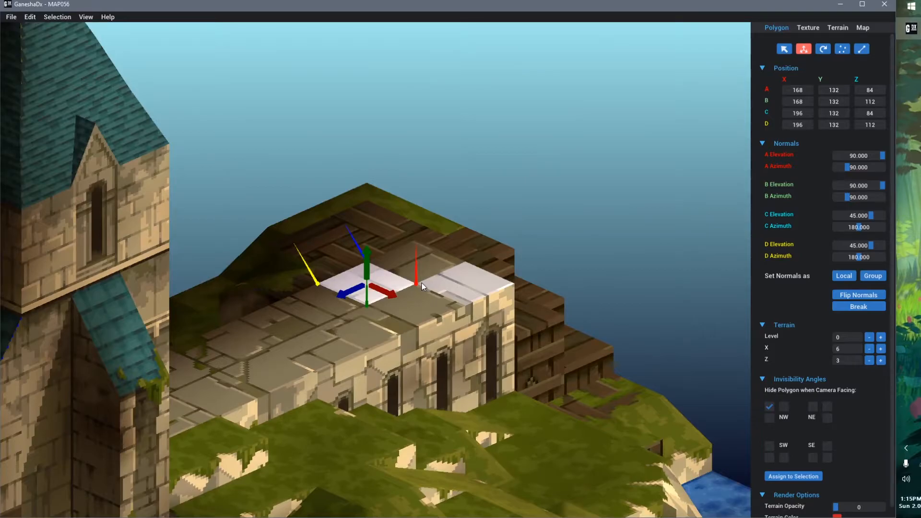
{"action": "key", "text": "Left"}
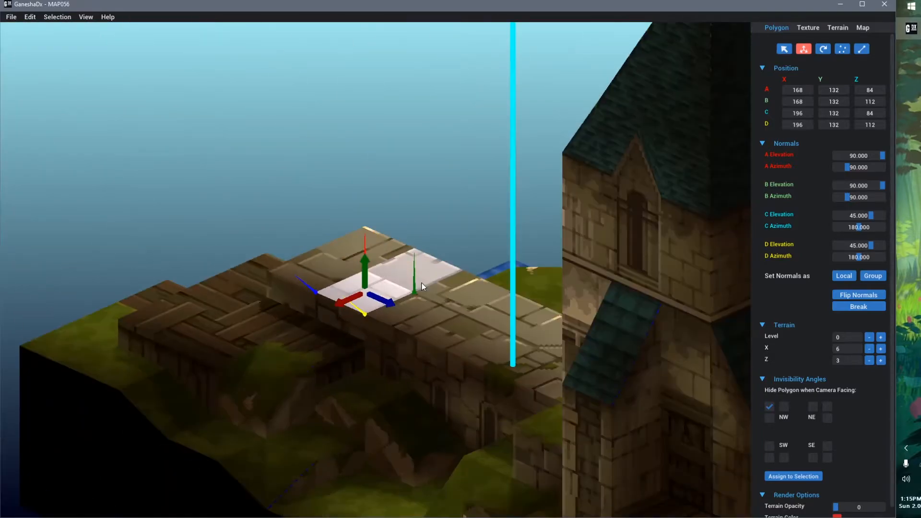
{"action": "key", "text": "Left"}
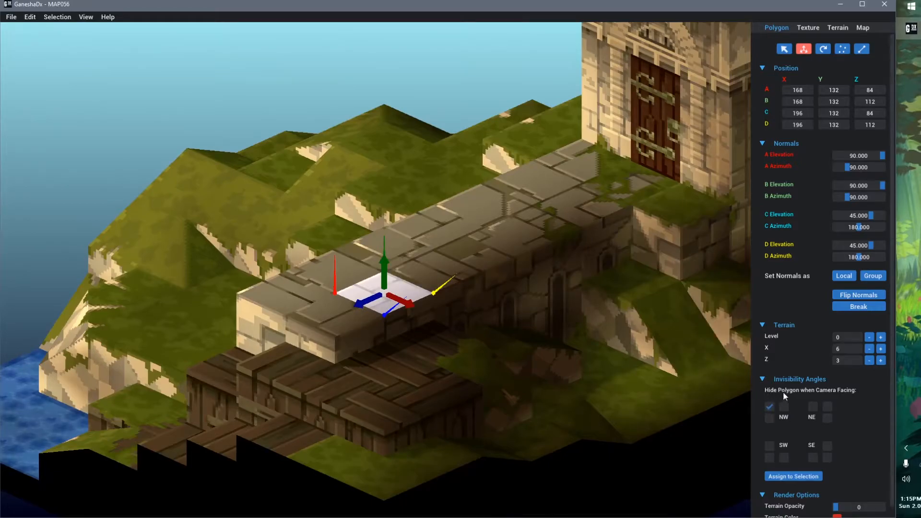
{"action": "left_click", "coordinate": [82, 132]}
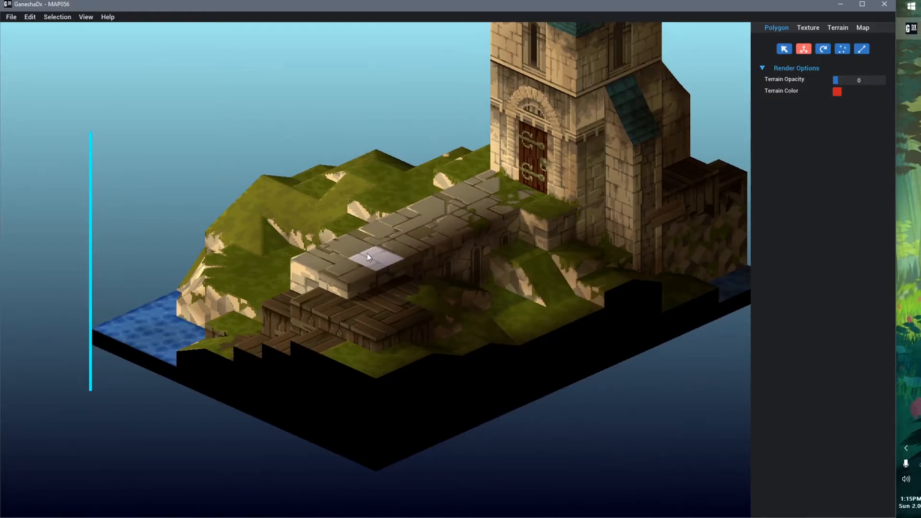
{"action": "left_click", "coordinate": [368, 257]}
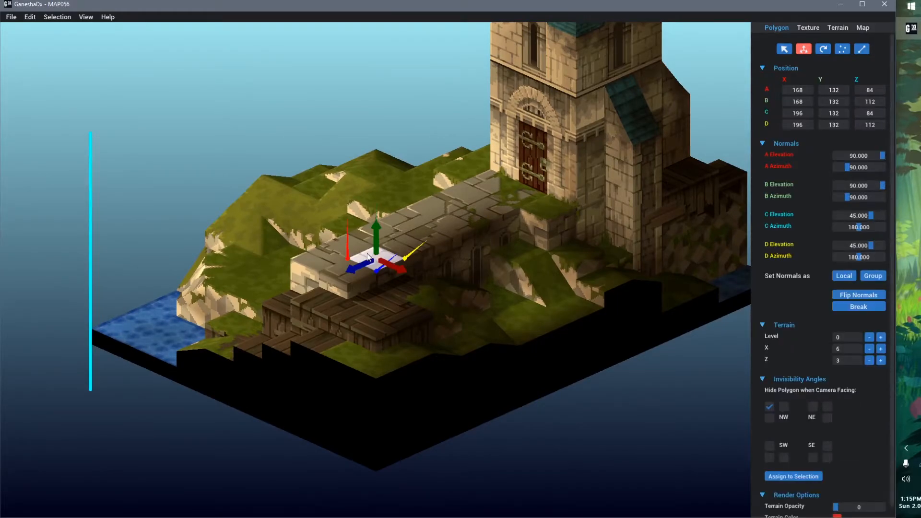
Orbit freely around the selected quad to inspect its visibility from the hillside, and return to the walkway's front corner
{"action": "right_click_drag", "start_coordinate": [317, 218], "coordinate": [402, 242]}
{"action": "scroll", "coordinate": [402, 245], "scroll_direction": "up", "scroll_amount": 1}
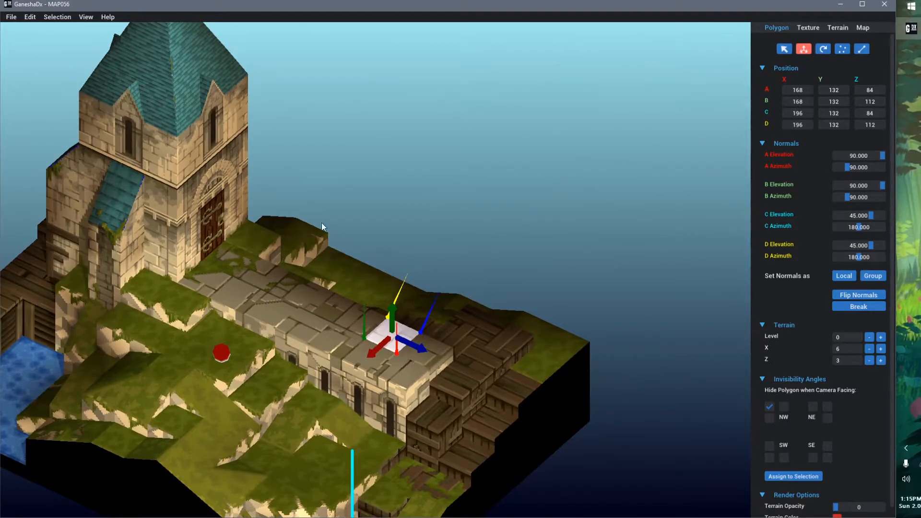
{"action": "right_click_drag", "start_coordinate": [569, 234], "coordinate": [342, 433]}
{"action": "right_click_drag", "start_coordinate": [400, 352], "coordinate": [315, 257]}
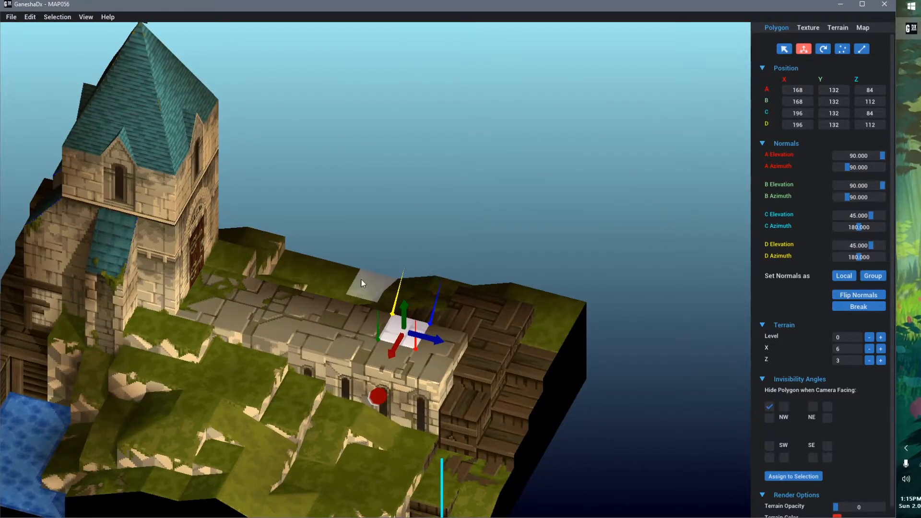
{"action": "mouse_move", "coordinate": [344, 268]}
{"action": "right_mouse_down"}
{"action": "mouse_move", "coordinate": [376, 312]}
{"action": "mouse_move", "coordinate": [357, 269]}
{"action": "right_mouse_up"}
{"action": "scroll", "coordinate": [376, 282], "scroll_direction": "up", "scroll_amount": 2}
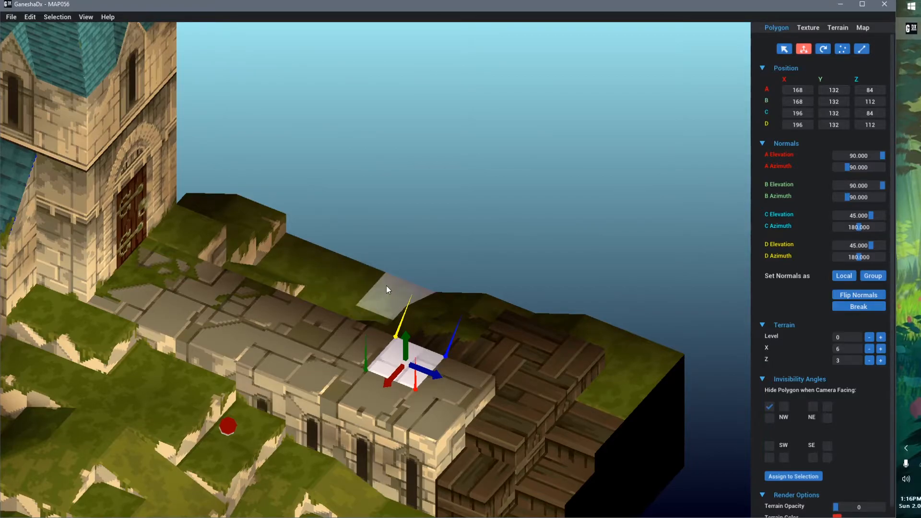
{"action": "key", "text": "Right"}
{"action": "key", "text": "Right"}
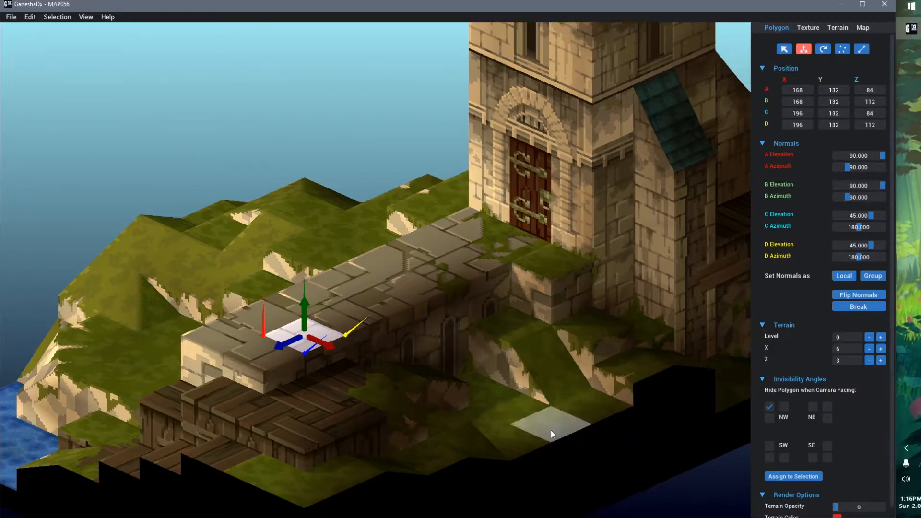
View the quad again from the hillside side of the walkway, up close, and bring the camera back to the front corner
{"action": "scroll", "coordinate": [527, 391], "scroll_direction": "down", "scroll_amount": 4}
{"action": "right_click_drag", "start_coordinate": [470, 401], "coordinate": [558, 413]}
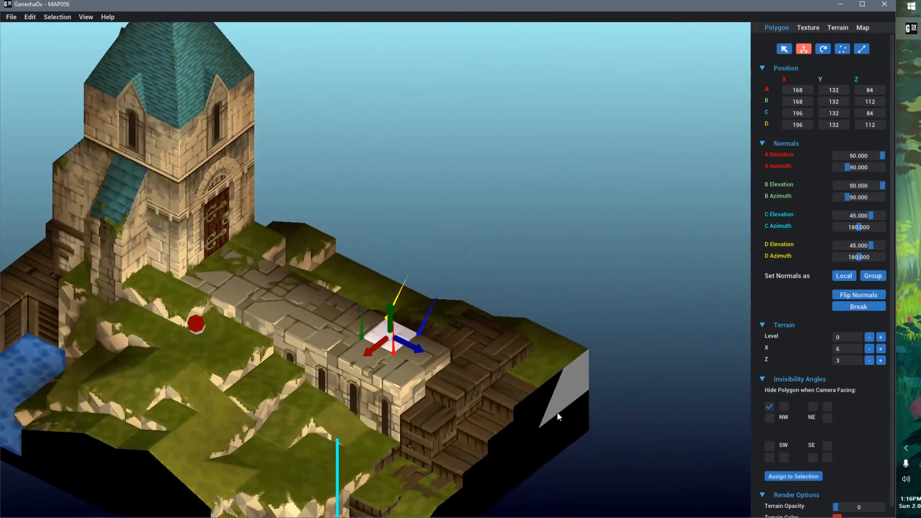
{"action": "scroll", "coordinate": [373, 251], "scroll_direction": "up", "scroll_amount": 3}
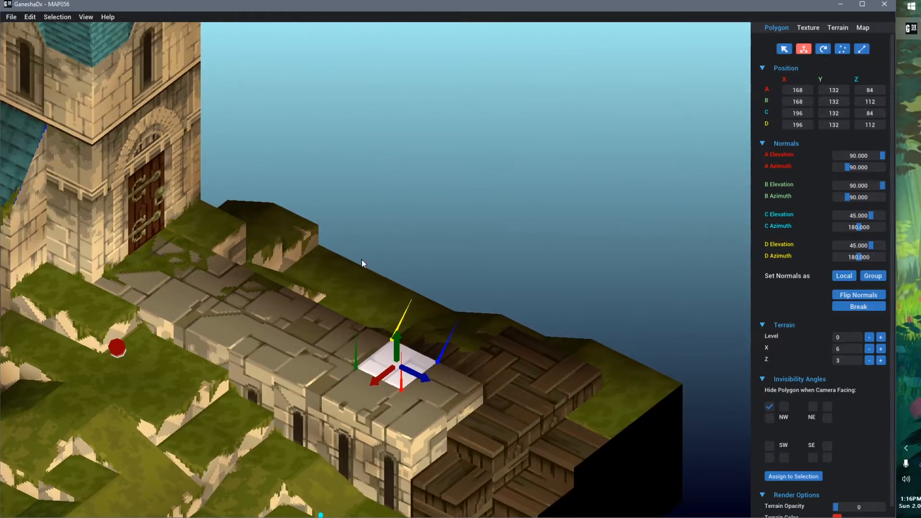
{"action": "right_click_drag", "start_coordinate": [751, 427], "coordinate": [549, 410]}
{"action": "key", "text": "s"}
{"action": "key", "text": "d"}
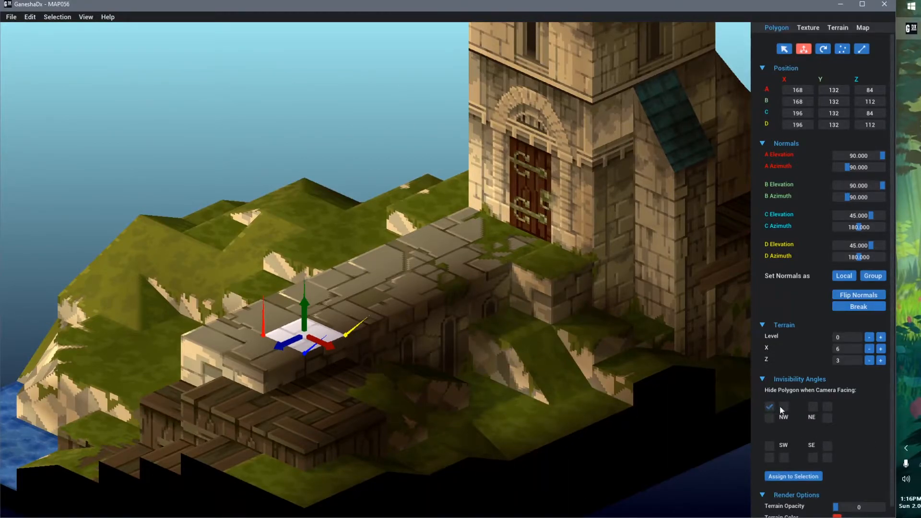
Enable the quad's outermost NE, SW and SE invisibility angles alongside NW, and clear the selection
{"action": "left_click", "coordinate": [828, 458]}
{"action": "scroll", "coordinate": [460, 341], "scroll_direction": "down", "scroll_amount": 5}
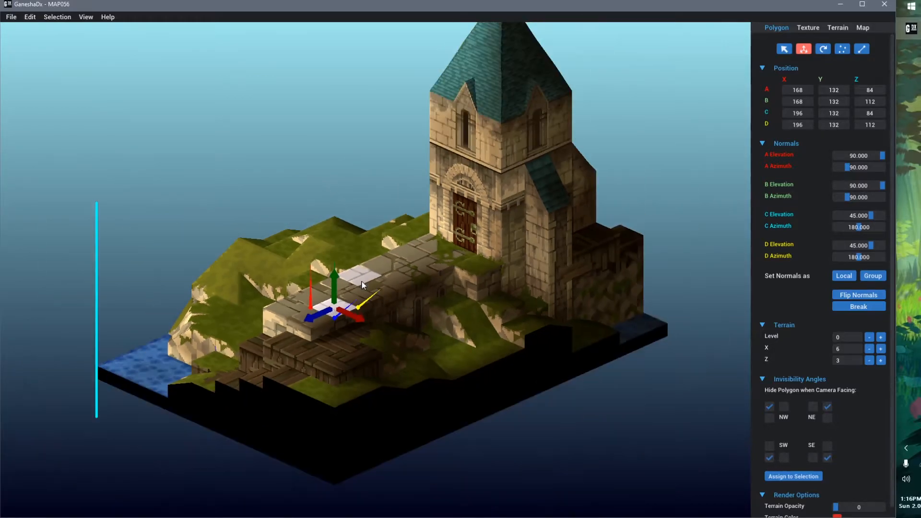
{"action": "left_click", "coordinate": [353, 187]}
Rotate the camera a full turn around the unselected map to check the walkway quad's visibility from each side
{"action": "key", "text": "Left"}
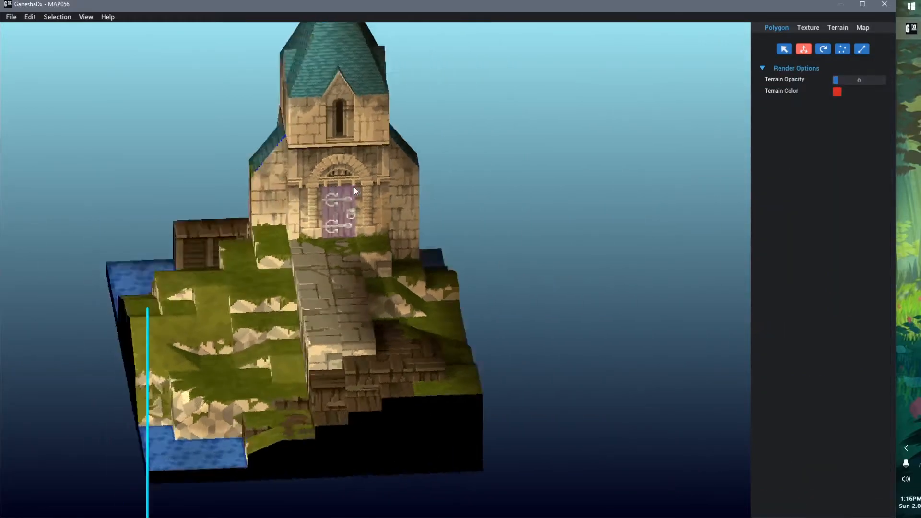
{"action": "key", "text": "Left"}
{"action": "key", "text": "Left"}
{"action": "key", "text": "Left"}
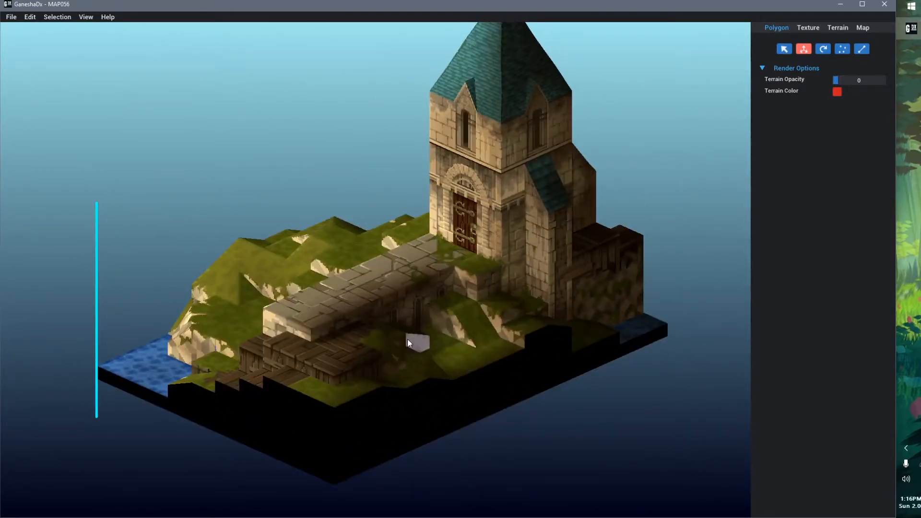
Compare the invisibility angles of the walkway quad at terrain tile 6x 4z with those of the adjoining 6x 3z quad
{"action": "left_click", "coordinate": [376, 296]}
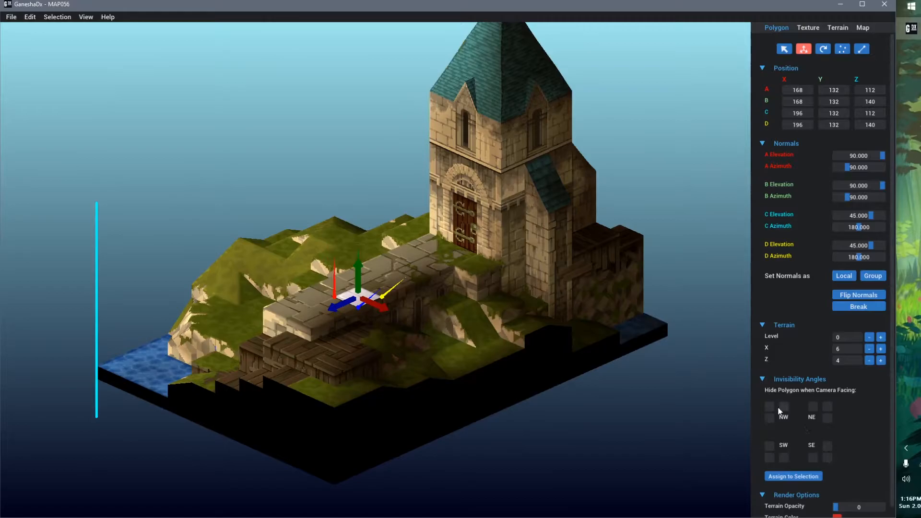
{"action": "left_click", "coordinate": [333, 313]}
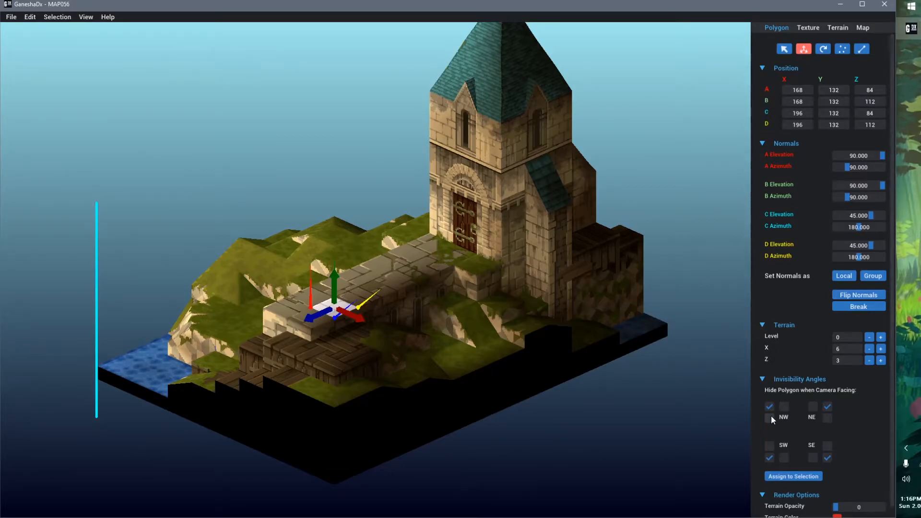
Enable the two inner NW invisibility angles of the walkway quad at terrain tile 6x 3z
{"action": "mouse_move", "coordinate": [399, 304]}
{"action": "right_mouse_down"}
{"action": "mouse_move", "coordinate": [430, 300]}
{"action": "mouse_move", "coordinate": [423, 333]}
{"action": "mouse_move", "coordinate": [395, 326]}
{"action": "mouse_move", "coordinate": [742, 332]}
{"action": "mouse_move", "coordinate": [336, 318]}
{"action": "mouse_move", "coordinate": [387, 315]}
{"action": "right_mouse_up"}
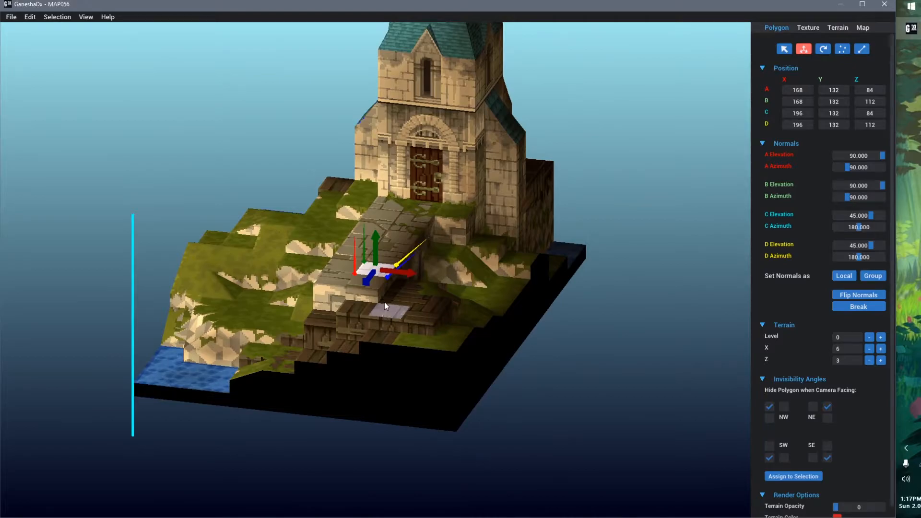
{"action": "middle_click_drag", "start_coordinate": [383, 304], "coordinate": [387, 335]}
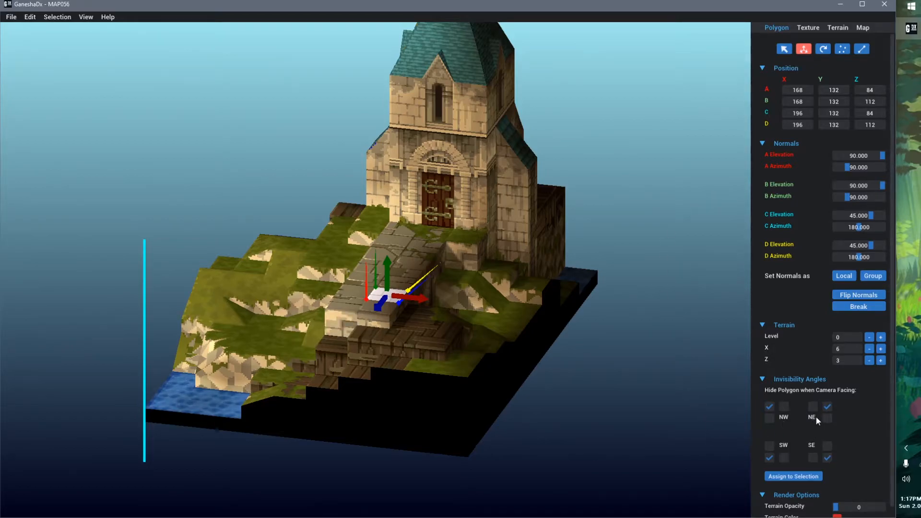
{"action": "left_click", "coordinate": [785, 407]}
{"action": "left_click", "coordinate": [769, 418]}
{"action": "right_click_drag", "start_coordinate": [550, 360], "coordinate": [523, 362]}
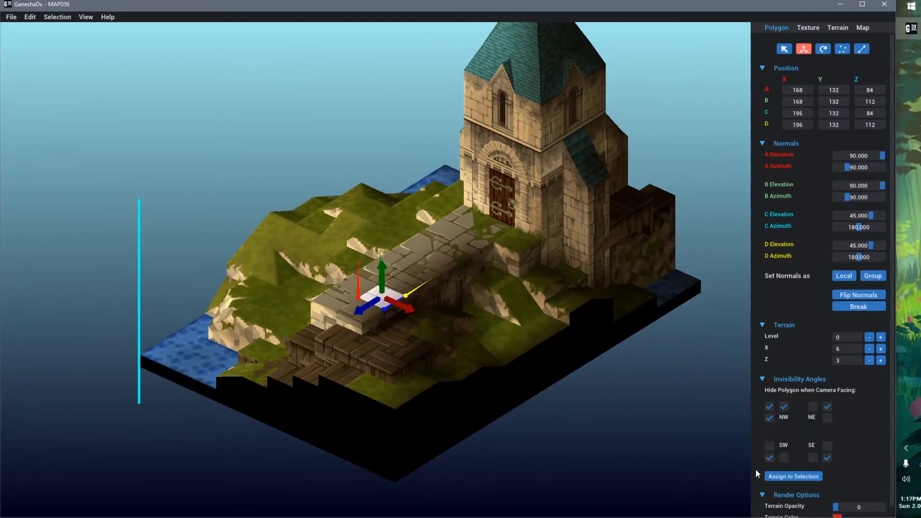
Clear the quad's outermost NW, NE, SW and SE invisibility angles and view it from behind the tower
{"action": "left_click", "coordinate": [770, 458]}
{"action": "right_click_drag", "start_coordinate": [550, 418], "coordinate": [401, 414]}
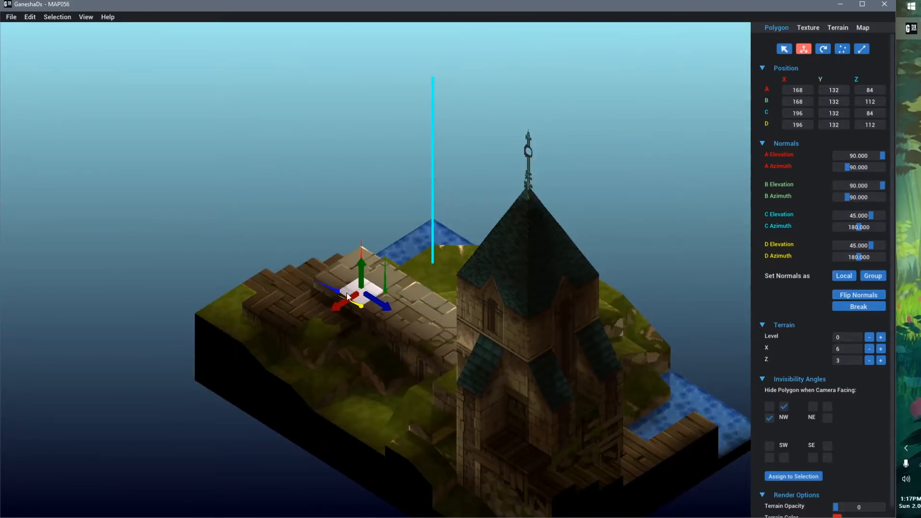
{"action": "right_click_drag", "start_coordinate": [355, 375], "coordinate": [437, 363]}
Check the quad from the neighbouring camera sides and clear its two remaining NW invisibility angles
{"action": "key", "text": "Left"}
{"action": "key", "text": "Right"}
{"action": "key", "text": "Down"}
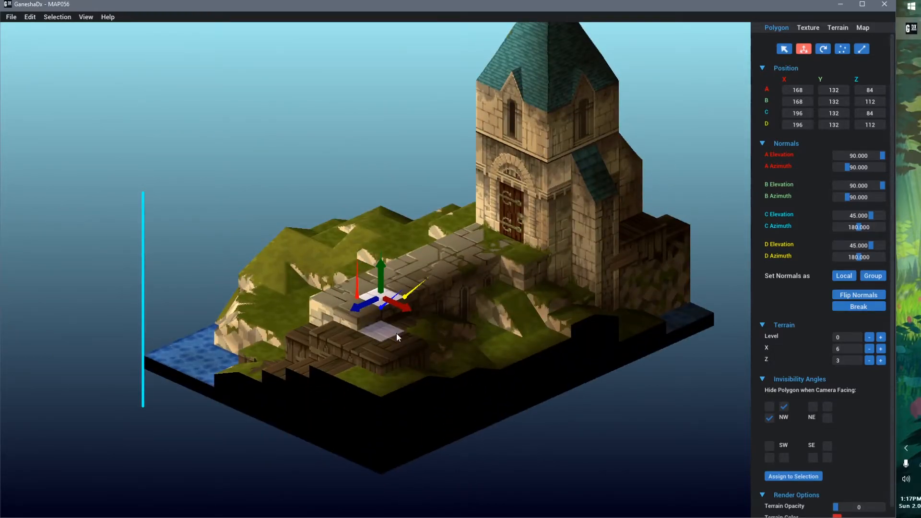
{"action": "key", "text": "Left"}
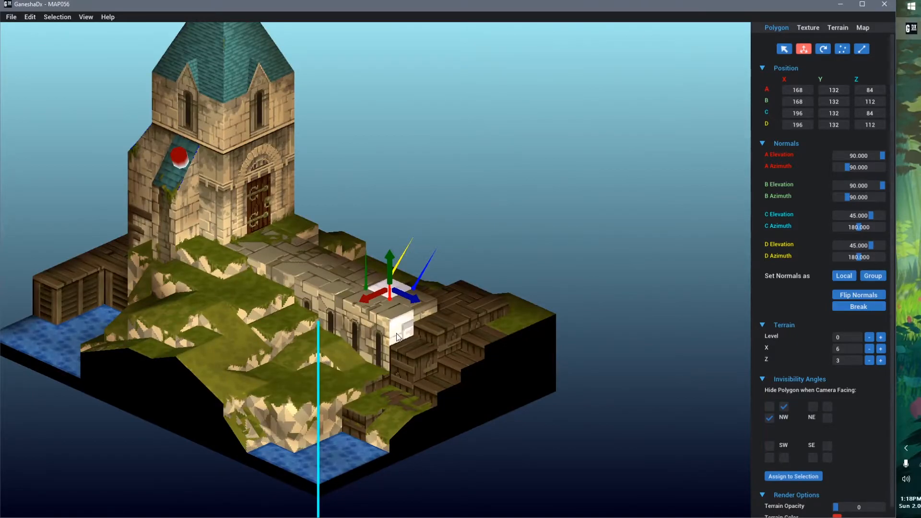
{"action": "key", "text": "Right"}
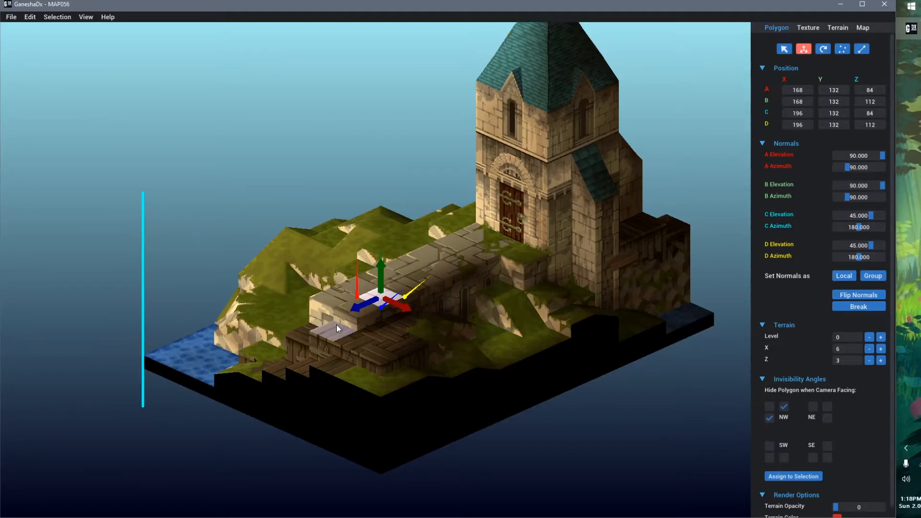
{"action": "left_click", "coordinate": [784, 408]}
{"action": "left_click", "coordinate": [772, 419]}
Inspect the invisibility angles of the deck quad behind the tower at terrain tile 8x 11z and view the map from the hillside
{"action": "scroll", "coordinate": [615, 287], "scroll_direction": "up", "scroll_amount": 2}
{"action": "middle_click_drag", "start_coordinate": [644, 274], "coordinate": [319, 301]}
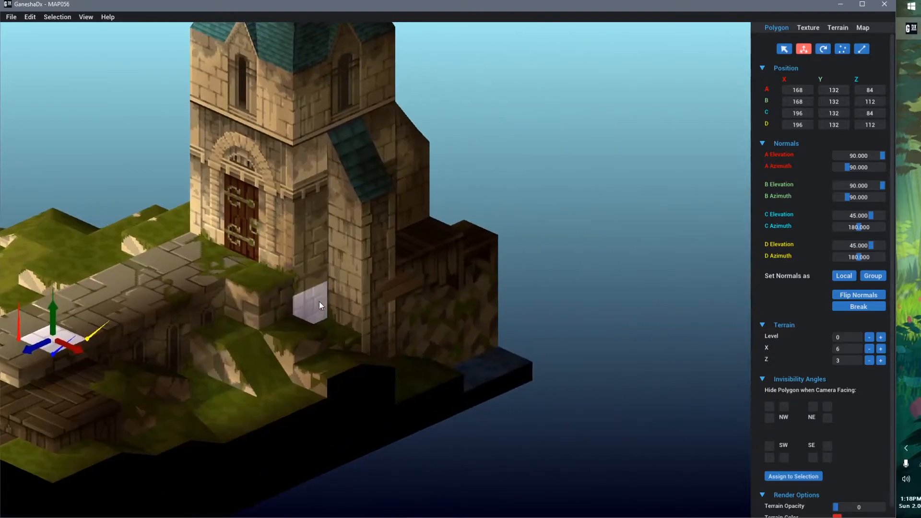
{"action": "left_click", "coordinate": [407, 247]}
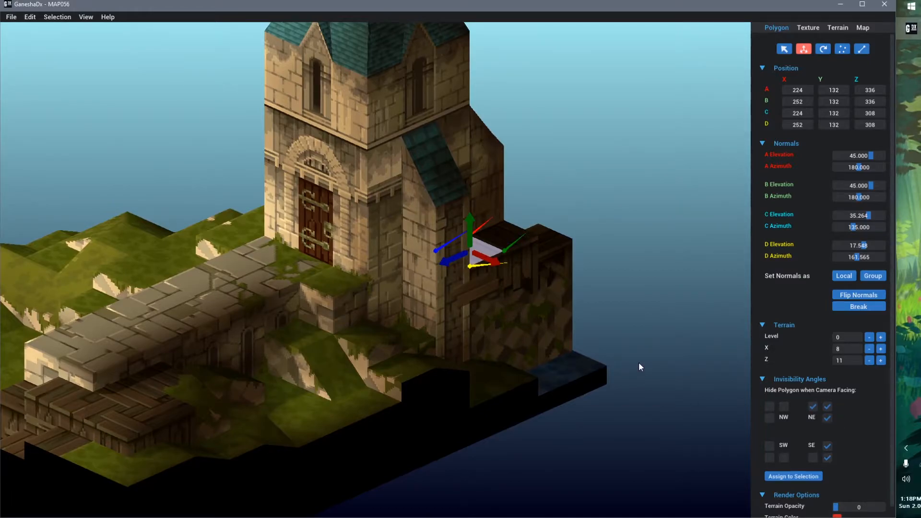
{"action": "key", "text": "Left"}
{"action": "middle_click_drag", "start_coordinate": [492, 295], "coordinate": [594, 201]}
{"action": "scroll", "coordinate": [560, 257], "scroll_direction": "down", "scroll_amount": 1}
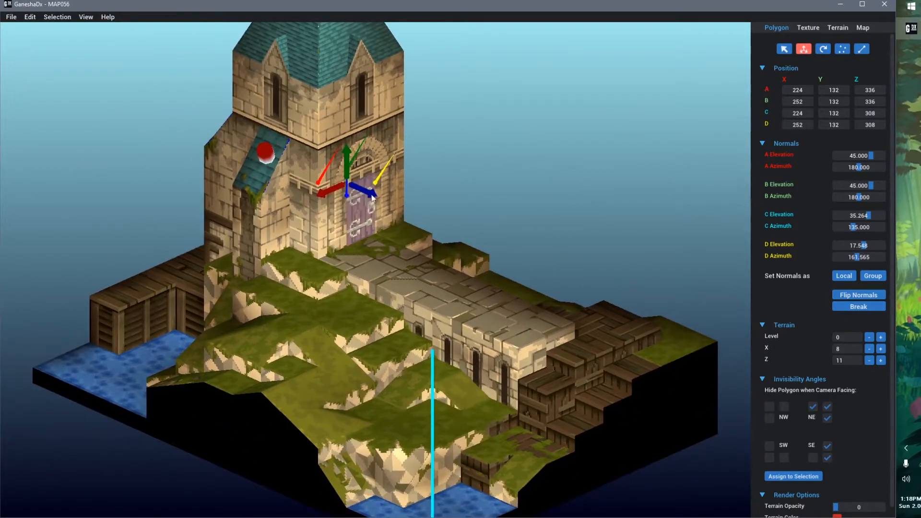
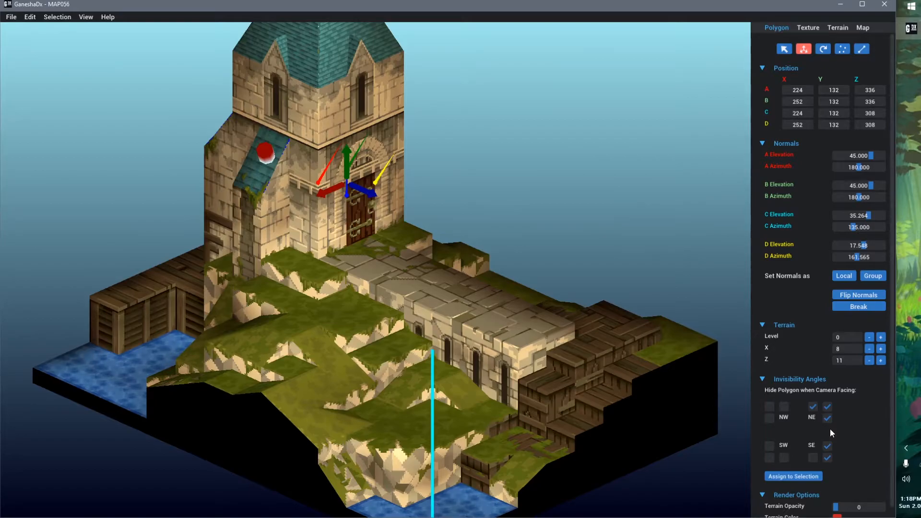
Compare them with the invisibility angles of the adjoining deck quad at terrain tile 8x 12z
{"action": "middle_click_drag", "start_coordinate": [508, 165], "coordinate": [442, 208]}
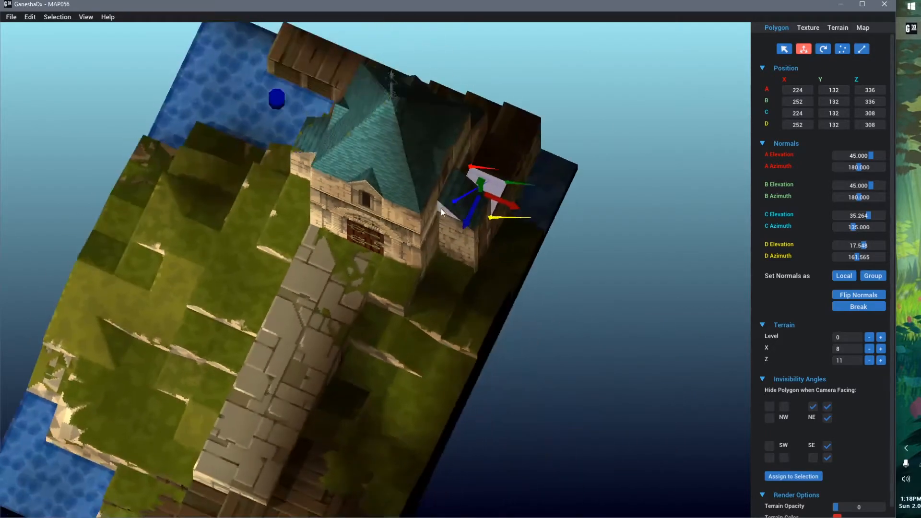
{"action": "left_click", "coordinate": [488, 144]}
{"action": "middle_click_drag", "start_coordinate": [356, 370], "coordinate": [380, 347]}
{"action": "key", "text": "q"}
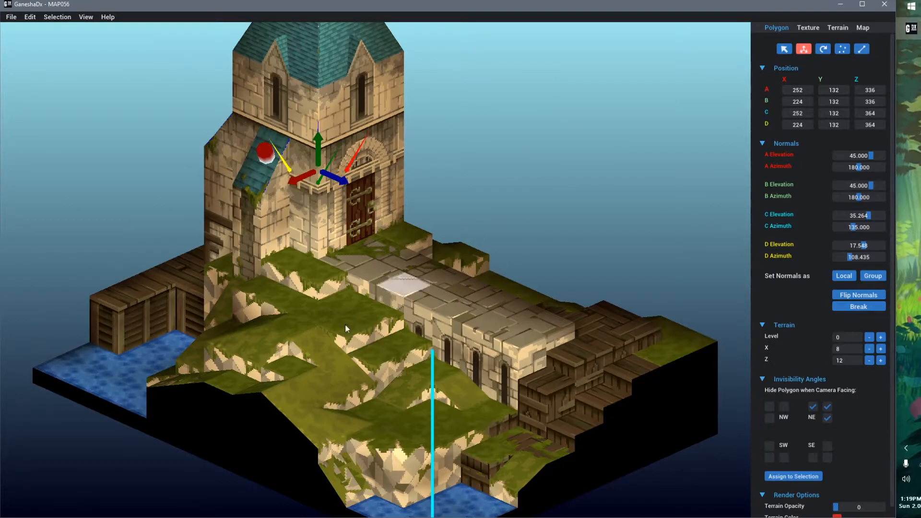
Select the dock quad at terrain tile 4x 12z and check its visibility and NW angles from each camera side
{"action": "middle_click_drag", "start_coordinate": [406, 260], "coordinate": [365, 344]}
{"action": "left_click", "coordinate": [195, 336]}
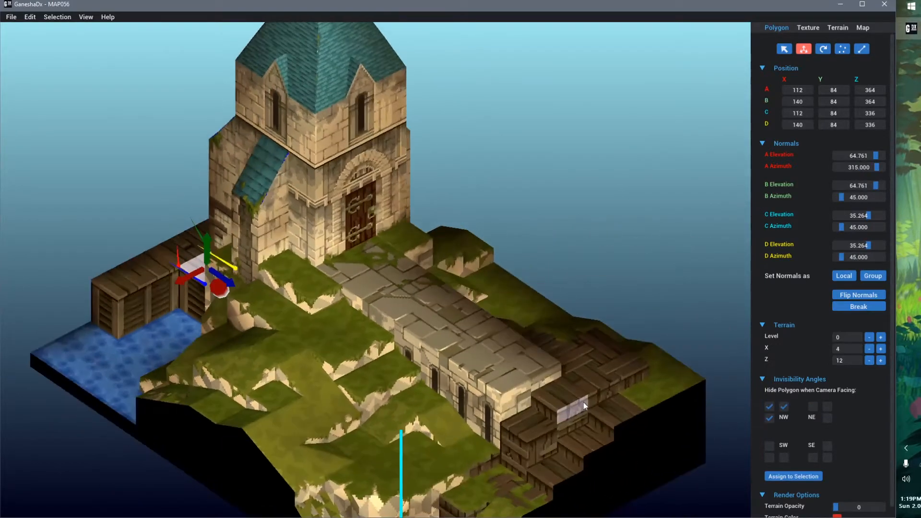
{"action": "scroll", "coordinate": [584, 402], "scroll_direction": "up", "scroll_amount": 3}
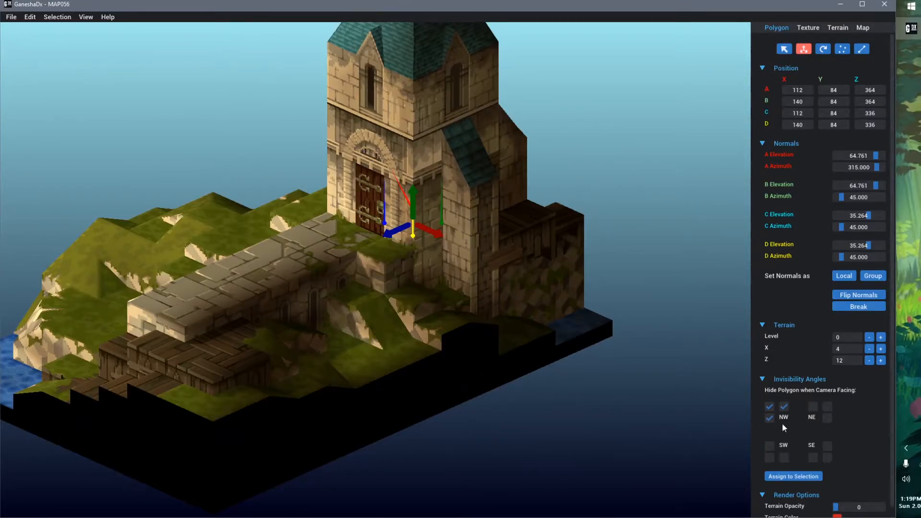
{"action": "key", "text": "Left"}
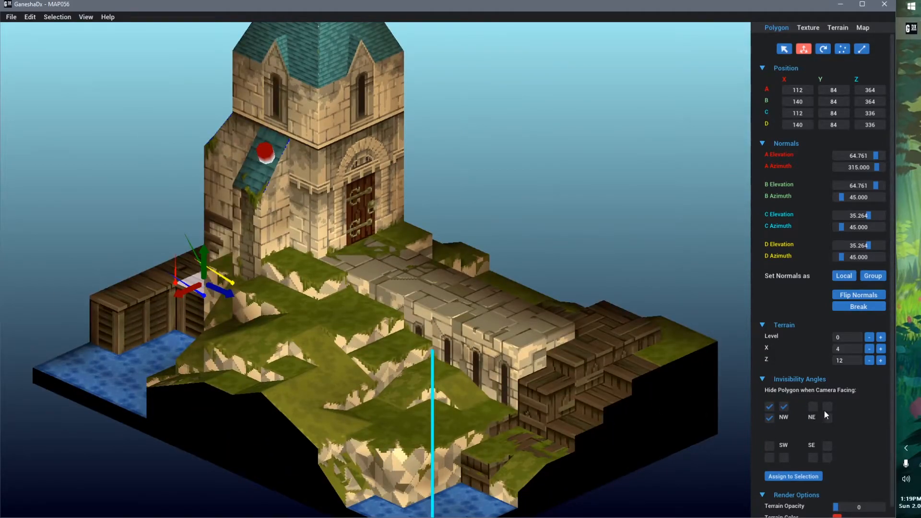
{"action": "key", "text": "Left"}
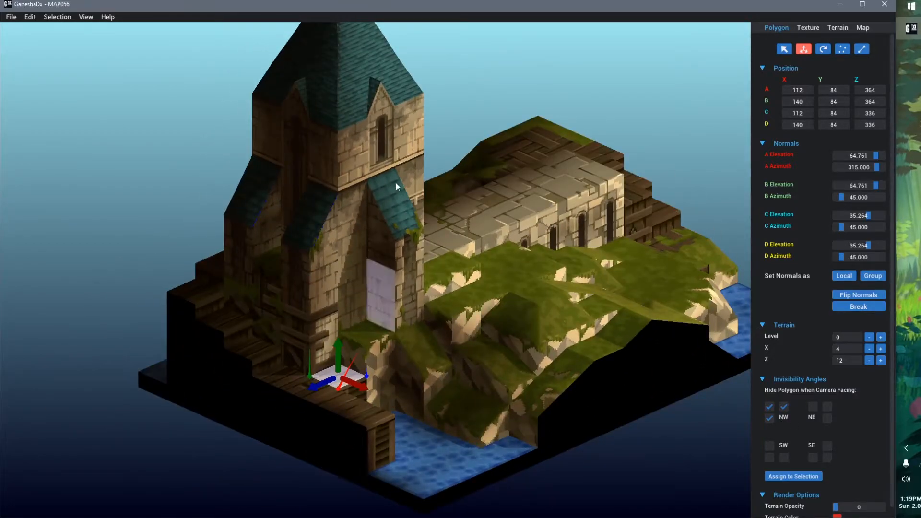
{"action": "key", "text": "Left"}
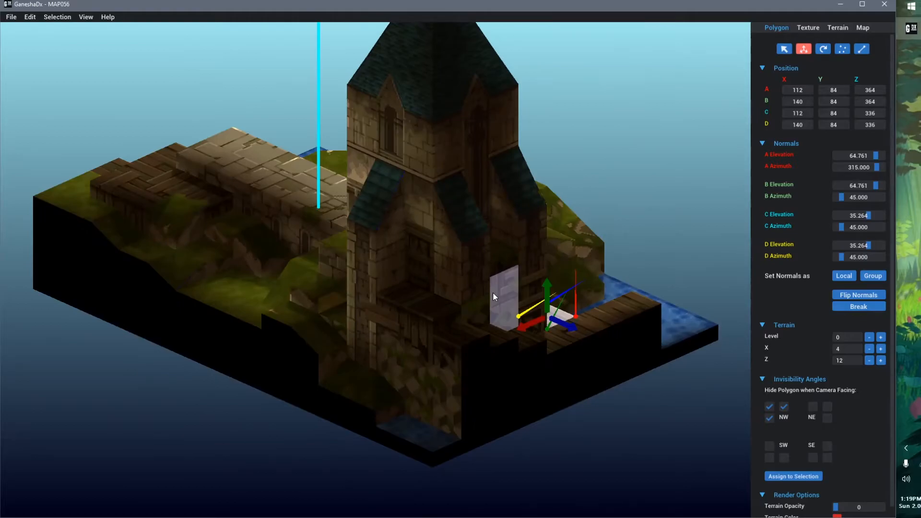
{"action": "key", "text": "Left"}
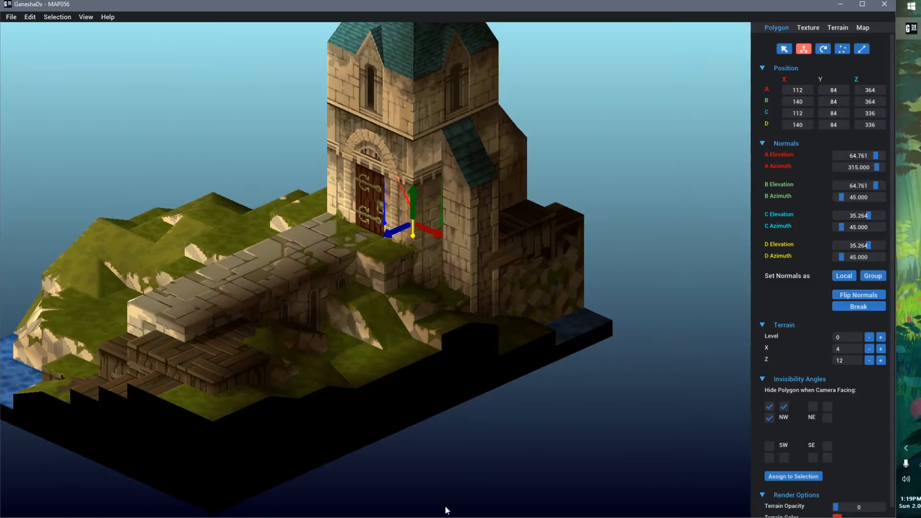
Clear the selection and select the walkway quad at terrain tile 5x 5z, seen from the hillside
{"action": "left_click", "coordinate": [497, 487]}
{"action": "scroll", "coordinate": [425, 350], "scroll_direction": "down", "scroll_amount": 3}
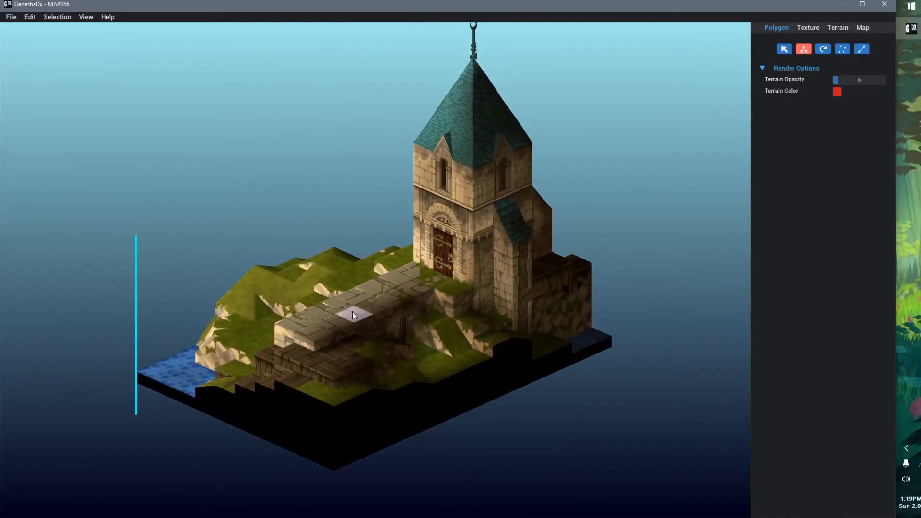
{"action": "left_click", "coordinate": [360, 301]}
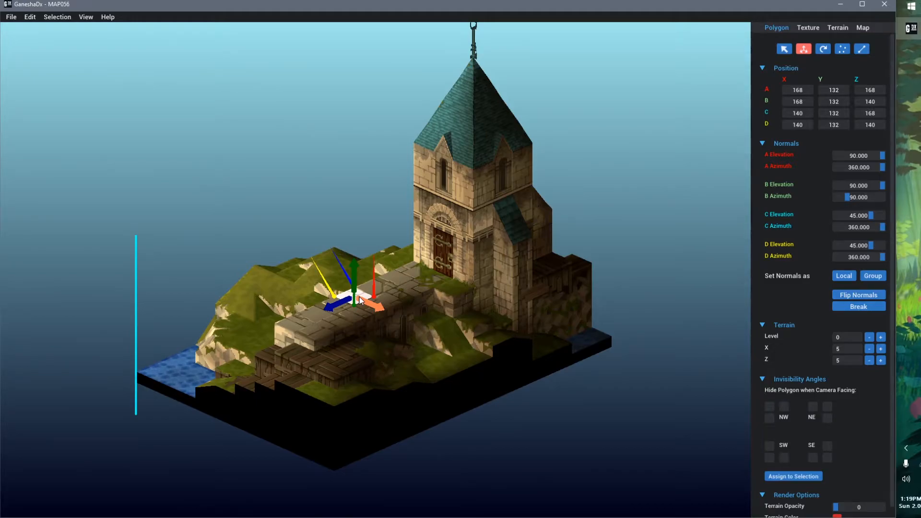
{"action": "right_click_drag", "start_coordinate": [332, 312], "coordinate": [419, 332]}
{"action": "scroll", "coordinate": [419, 330], "scroll_direction": "up", "scroll_amount": 4}
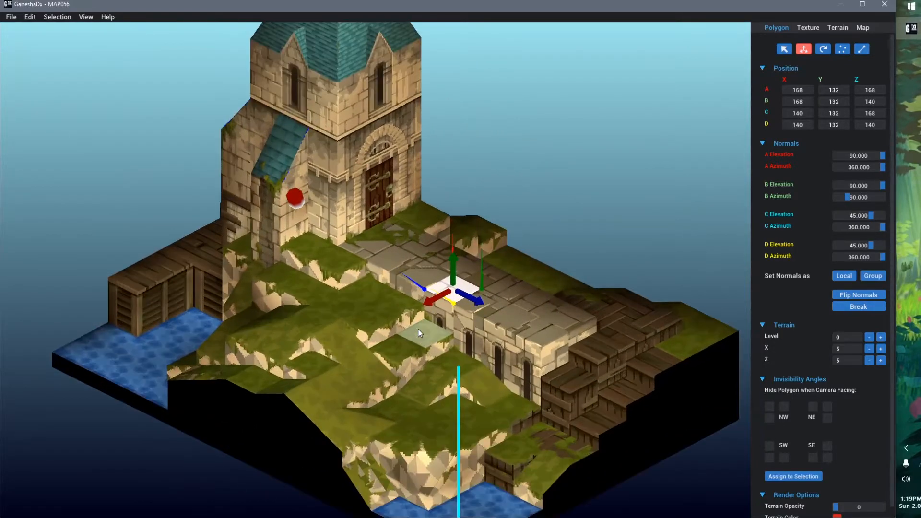
Try an X position of 172 for the quad's vertex A and return it to 168
{"action": "mouse_move", "coordinate": [799, 91]}
{"action": "left_mouse_down"}
{"action": "mouse_move", "coordinate": [740, 96]}
{"action": "mouse_move", "coordinate": [873, 91]}
{"action": "mouse_move", "coordinate": [782, 102]}
{"action": "mouse_move", "coordinate": [804, 100]}
{"action": "left_mouse_up"}
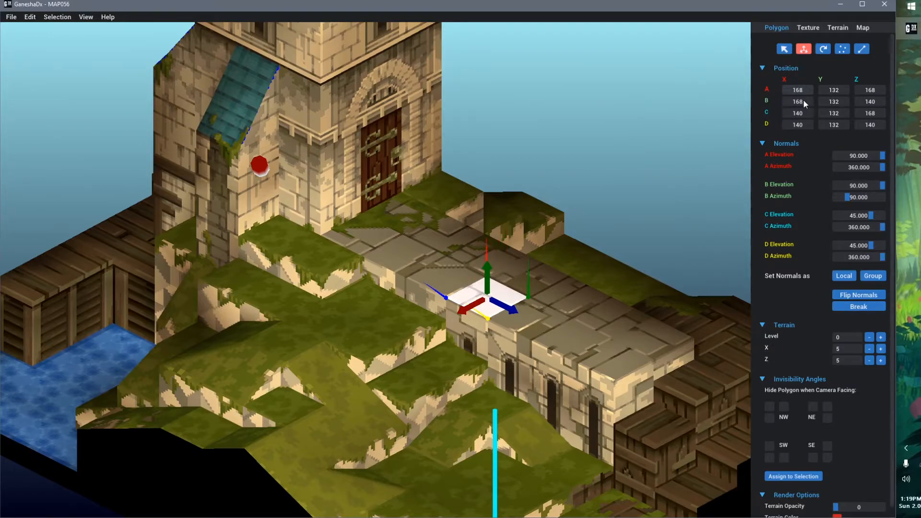
{"action": "scroll", "coordinate": [576, 322], "scroll_direction": "up", "scroll_amount": 2}
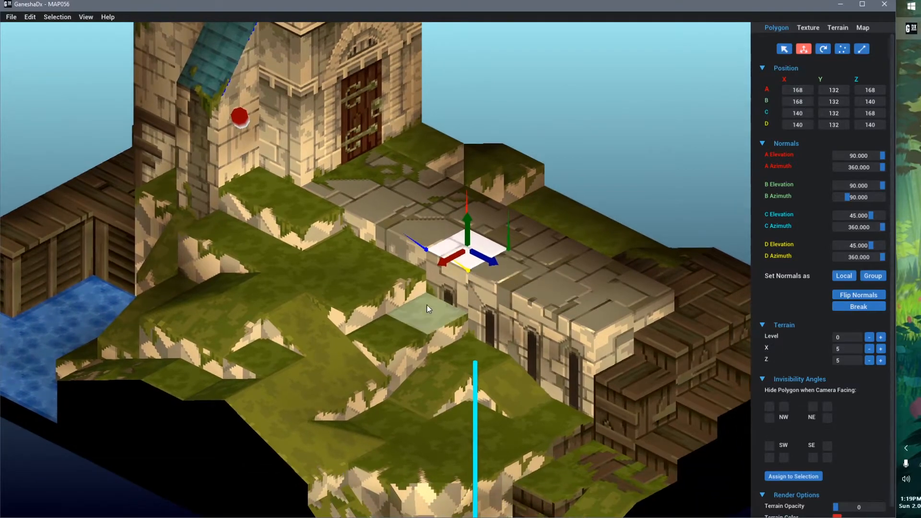
{"action": "scroll", "coordinate": [427, 308], "scroll_direction": "up", "scroll_amount": 2}
{"action": "middle_click_drag", "start_coordinate": [418, 288], "coordinate": [402, 282]}
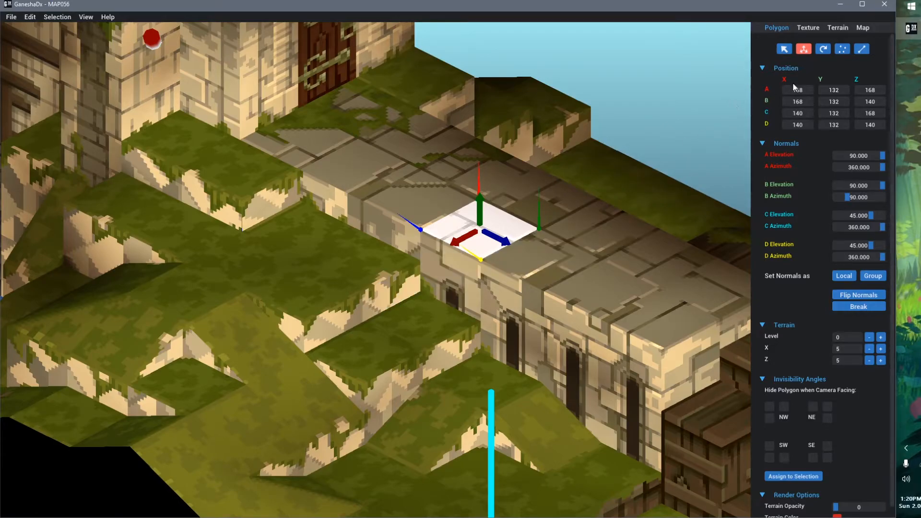
{"action": "mouse_move", "coordinate": [799, 91]}
{"action": "left_mouse_down"}
{"action": "mouse_move", "coordinate": [824, 90]}
{"action": "mouse_move", "coordinate": [796, 100]}
{"action": "mouse_move", "coordinate": [805, 101]}
{"action": "left_mouse_up"}
{"action": "type", "text": "172"}
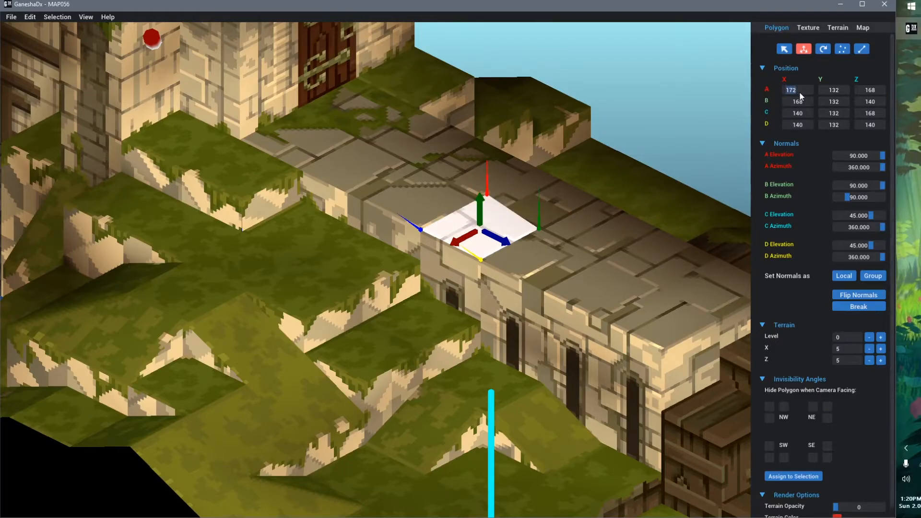
{"action": "type", "text": "168"}
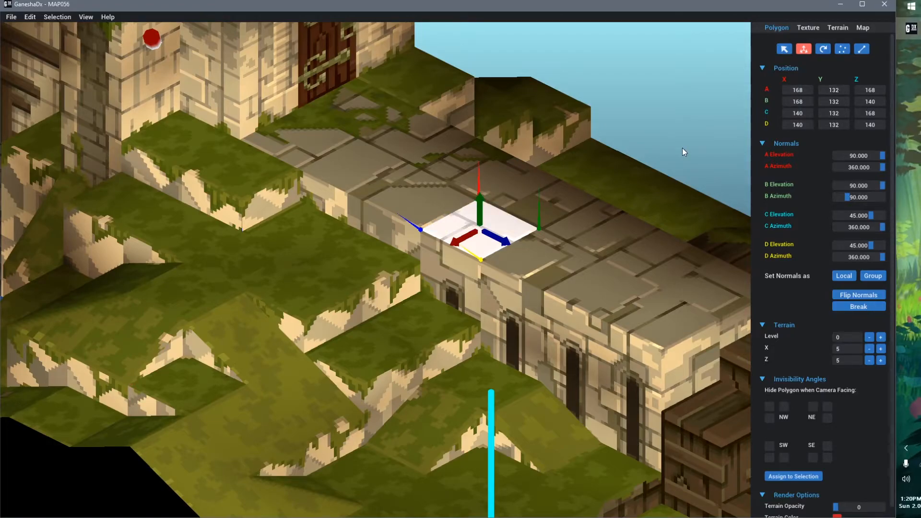
{"action": "middle_click_drag", "start_coordinate": [554, 179], "coordinate": [469, 207]}
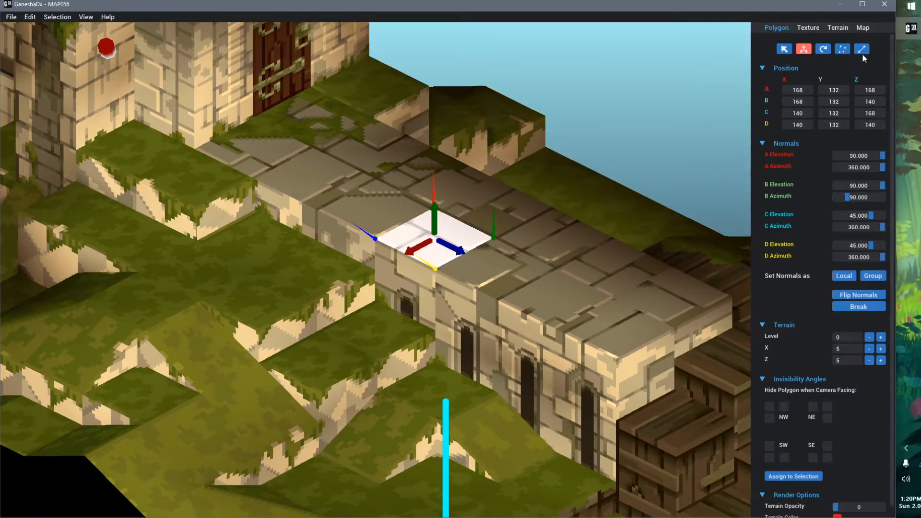
Cycle twice through the select, move, rotate, vertex and edge tools on the quad, finishing with the move tool active
{"action": "key", "text": "q"}
{"action": "key", "text": "w"}
{"action": "key", "text": "e"}
{"action": "key", "text": "r"}
{"action": "key", "text": "t"}
{"action": "key", "text": "r"}
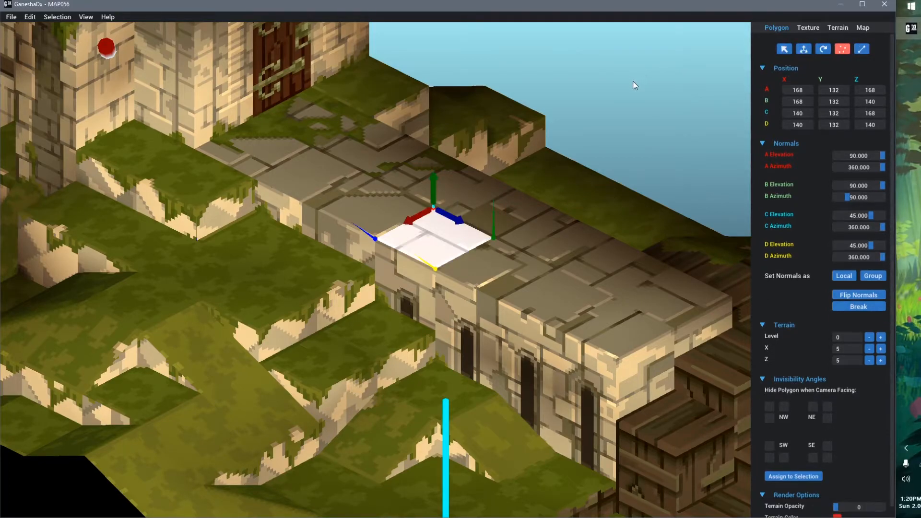
{"action": "key", "text": "t"}
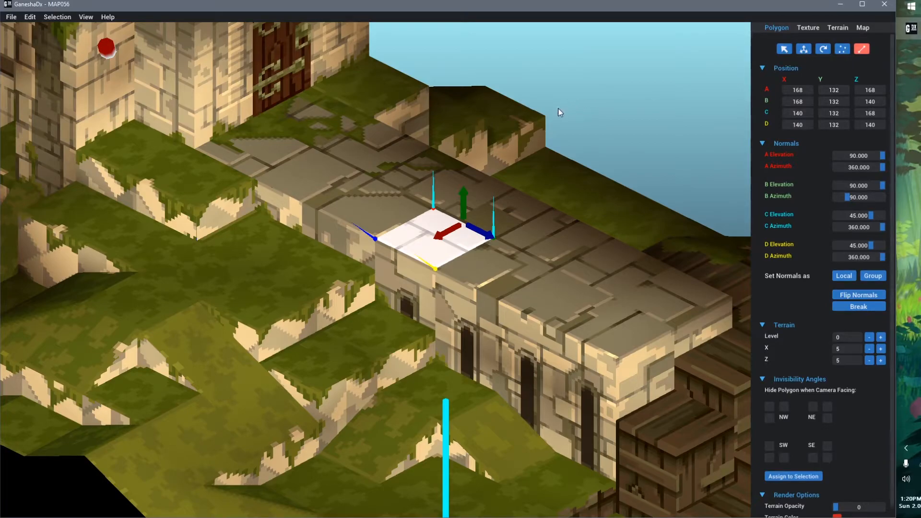
{"action": "key", "text": "q"}
{"action": "key", "text": "w"}
{"action": "key", "text": "e"}
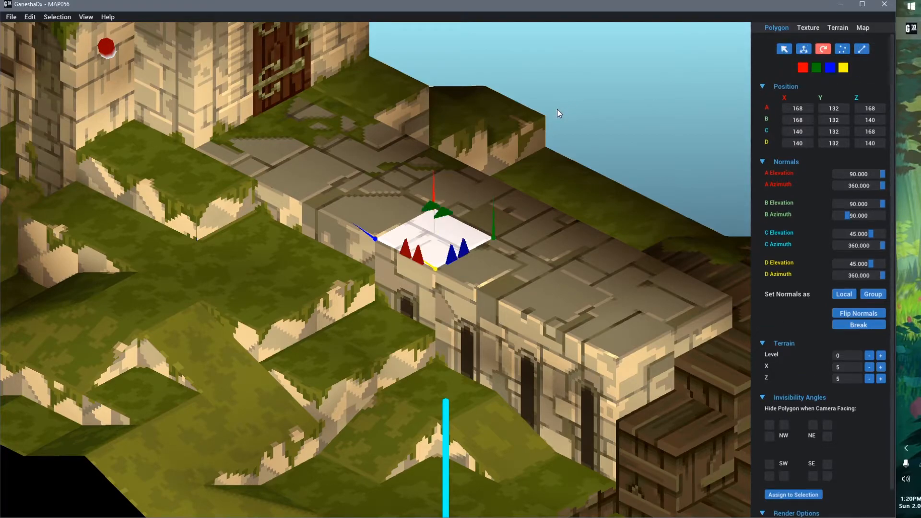
{"action": "key", "text": "r"}
{"action": "key", "text": "t"}
{"action": "key", "text": "w"}
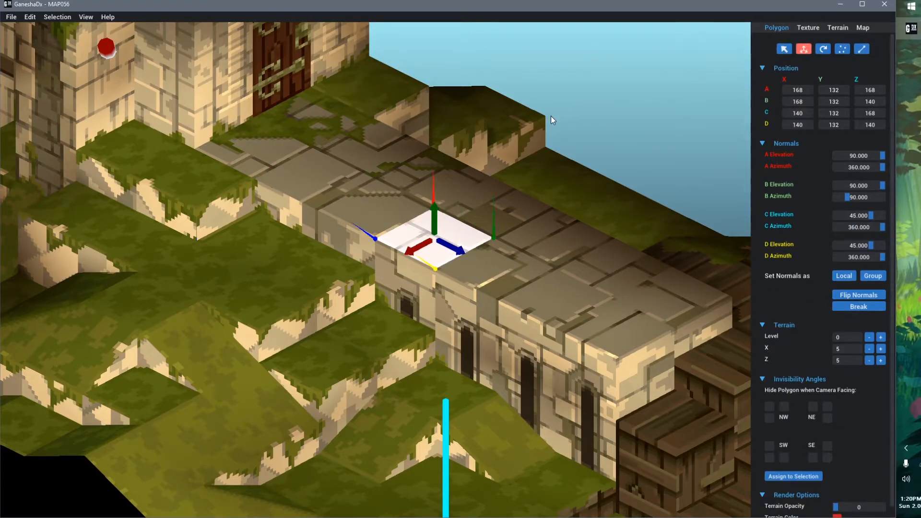
Try the green, red and blue axis arrows of the walkway quad's move gizmo up close
{"action": "middle_click_drag", "start_coordinate": [379, 200], "coordinate": [404, 220]}
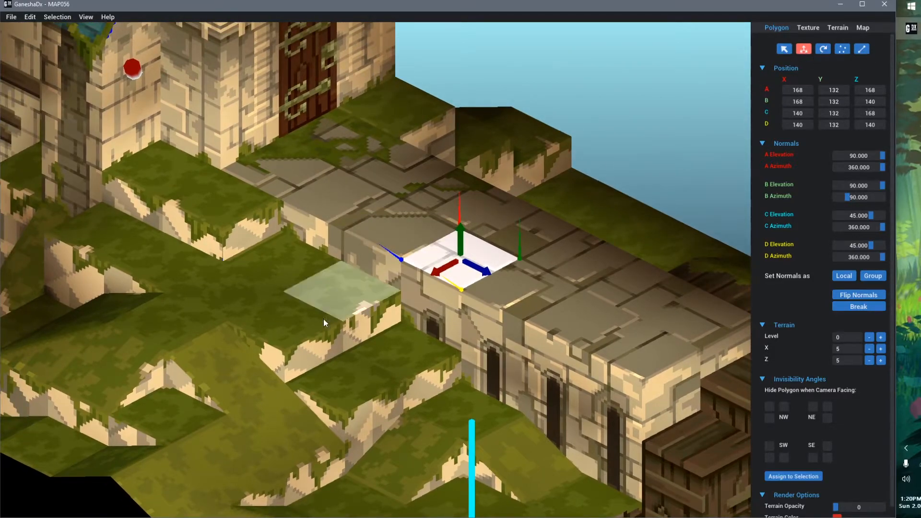
{"action": "right_click_drag", "start_coordinate": [453, 366], "coordinate": [452, 369]}
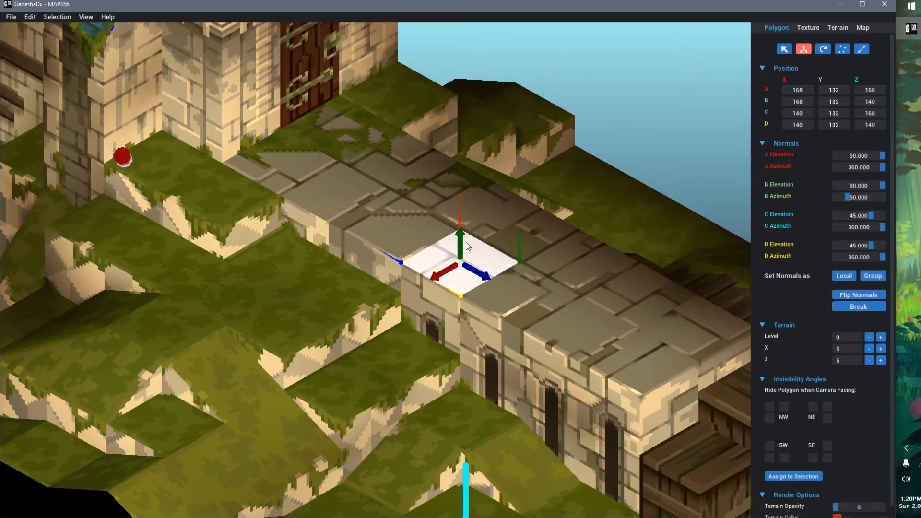
{"action": "mouse_move", "coordinate": [462, 242]}
{"action": "left_mouse_down"}
{"action": "mouse_move", "coordinate": [465, 166]}
{"action": "mouse_move", "coordinate": [476, 240]}
{"action": "left_mouse_up"}
{"action": "left_click_drag", "start_coordinate": [442, 277], "coordinate": [442, 313]}
{"action": "mouse_move", "coordinate": [479, 276]}
{"action": "left_mouse_down"}
{"action": "mouse_move", "coordinate": [623, 362]}
{"action": "mouse_move", "coordinate": [479, 284]}
{"action": "left_mouse_up"}
{"action": "scroll", "coordinate": [500, 431], "scroll_direction": "up", "scroll_amount": 3}
{"action": "middle_click_drag", "start_coordinate": [501, 432], "coordinate": [436, 407]}
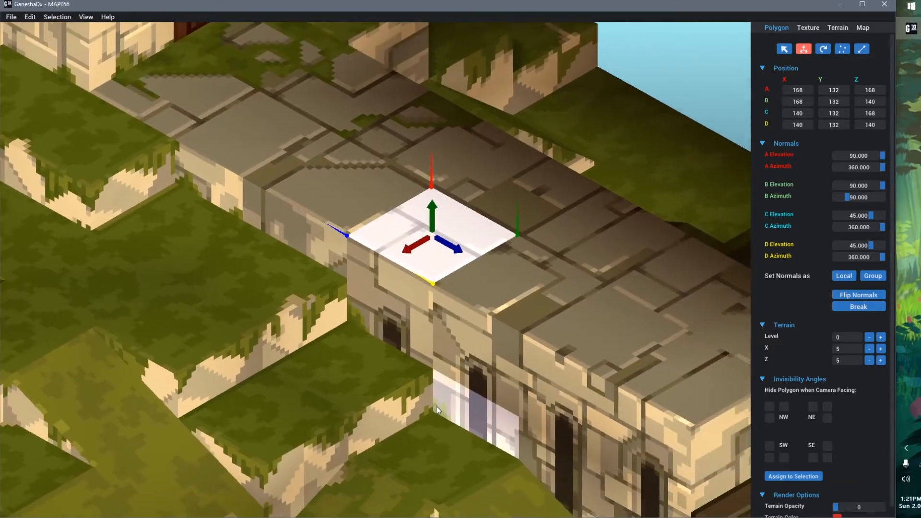
Try shifting the walkway quad slightly along the X axis and return vertices A and B to X 168
{"action": "right_click_drag", "start_coordinate": [436, 406], "coordinate": [447, 403]}
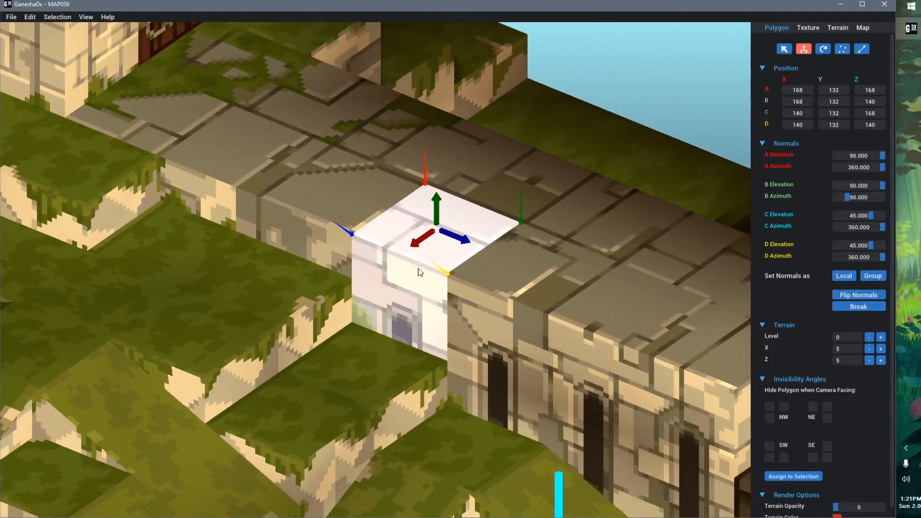
{"action": "left_click_drag", "start_coordinate": [423, 240], "coordinate": [476, 275]}
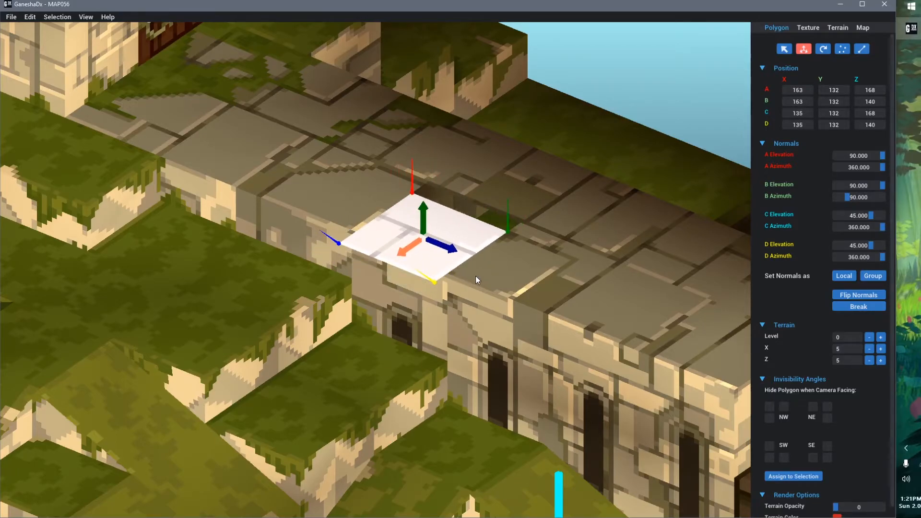
{"action": "mouse_move", "coordinate": [474, 276]}
{"action": "left_mouse_down"}
{"action": "mouse_move", "coordinate": [494, 279]}
{"action": "mouse_move", "coordinate": [399, 341]}
{"action": "mouse_move", "coordinate": [477, 290]}
{"action": "left_mouse_up"}
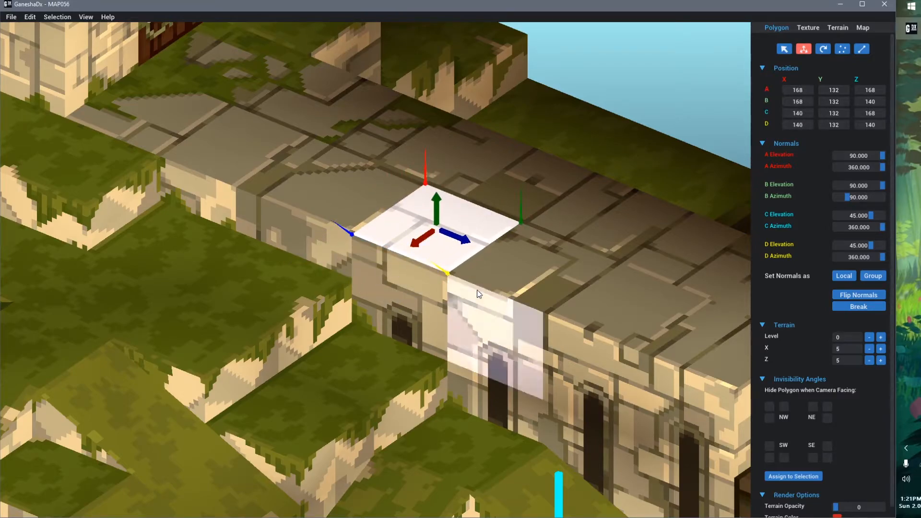
{"action": "left_click_drag", "start_coordinate": [419, 247], "coordinate": [564, 192]}
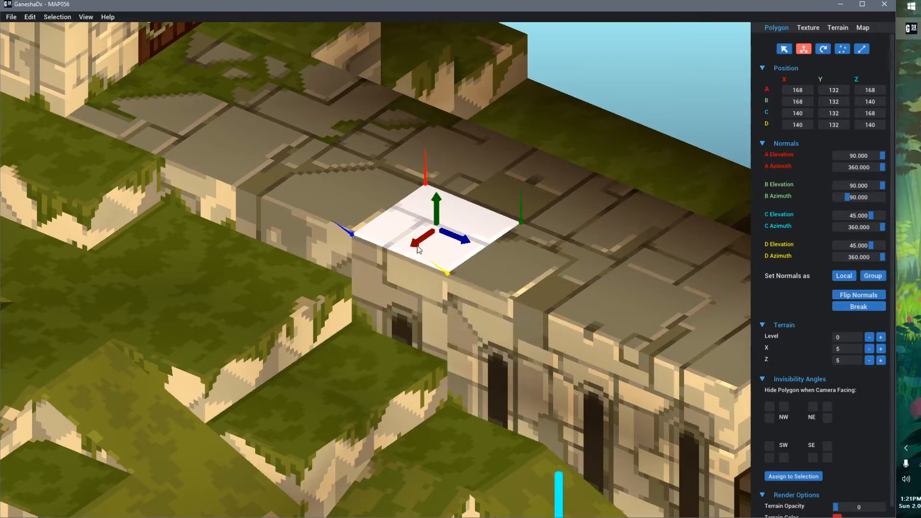
Try moving the walkway quad out over the grass until vertices A and B reach X 112, and return them to 168
{"action": "left_click_drag", "start_coordinate": [422, 245], "coordinate": [349, 322]}
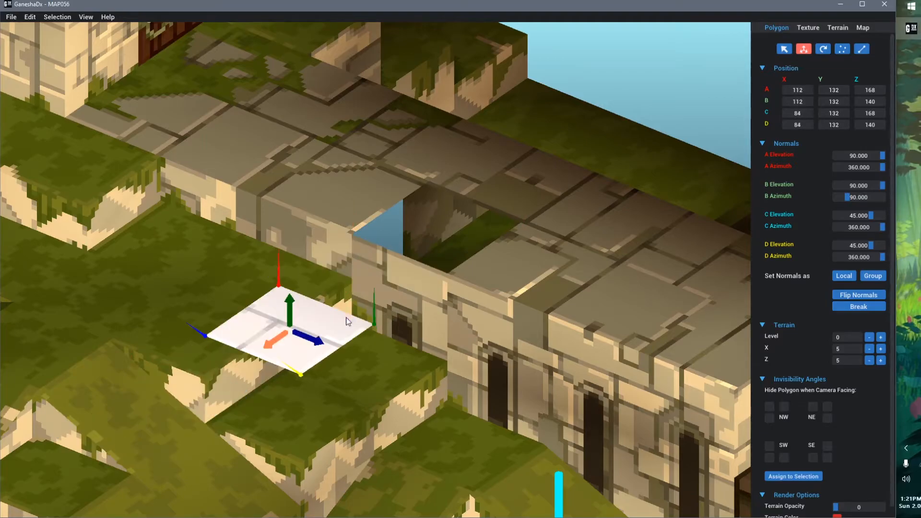
{"action": "left_click_drag", "start_coordinate": [346, 365], "coordinate": [310, 362]}
{"action": "left_click_drag", "start_coordinate": [291, 293], "coordinate": [305, 315]}
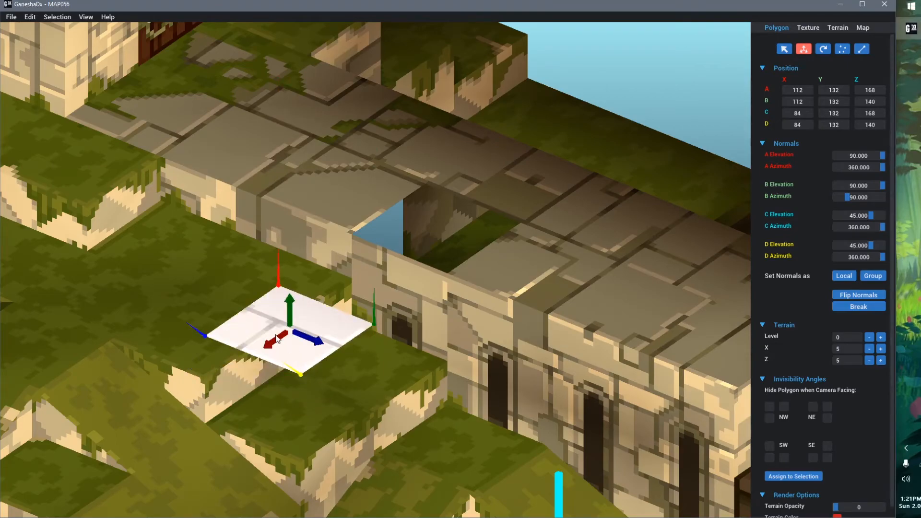
{"action": "left_click_drag", "start_coordinate": [276, 344], "coordinate": [390, 275]}
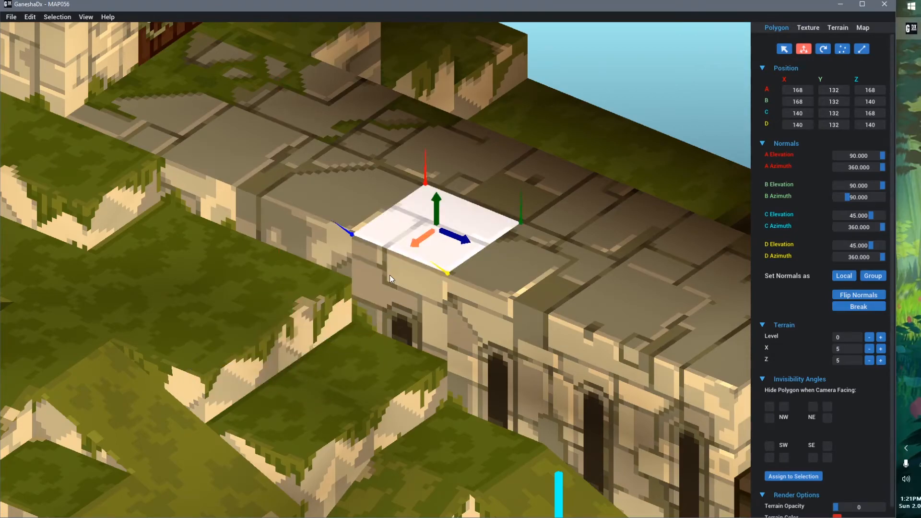
Switch to terrain editing and select the tile at 5x 5z to display its level properties
{"action": "left_click", "coordinate": [845, 28]}
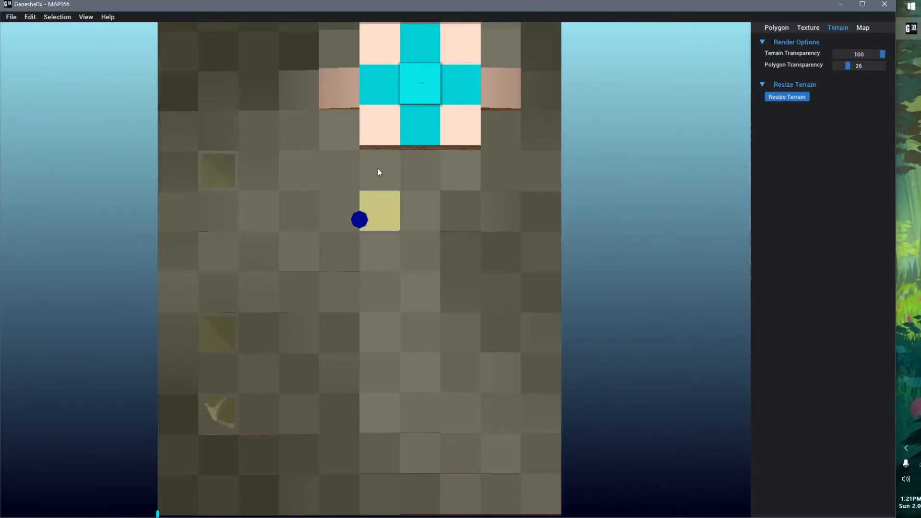
{"action": "scroll", "coordinate": [364, 177], "scroll_direction": "down", "scroll_amount": 2}
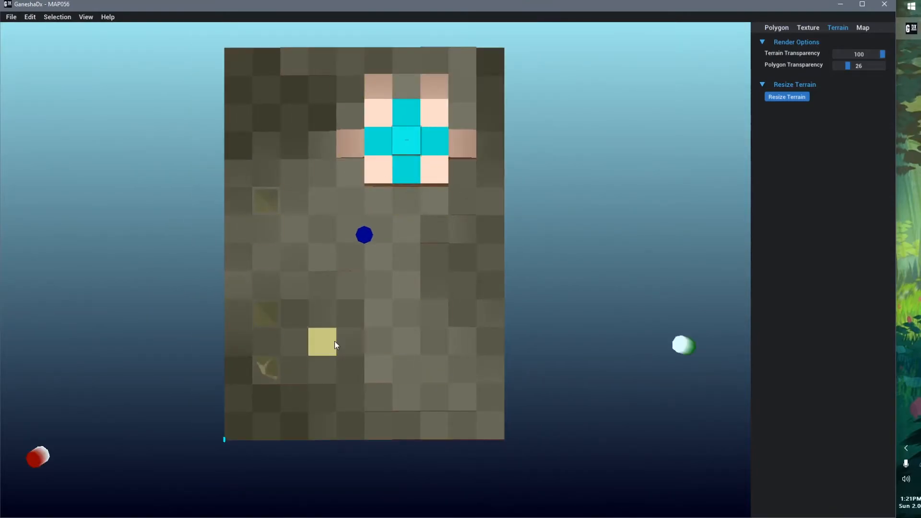
{"action": "scroll", "coordinate": [335, 341], "scroll_direction": "up", "scroll_amount": 2}
{"action": "scroll", "coordinate": [379, 270], "scroll_direction": "up", "scroll_amount": 1}
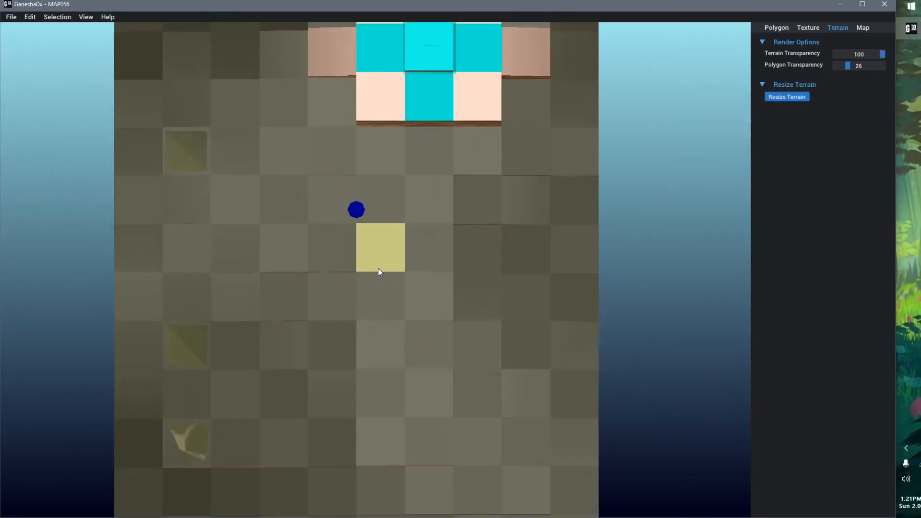
{"action": "left_click", "coordinate": [379, 310]}
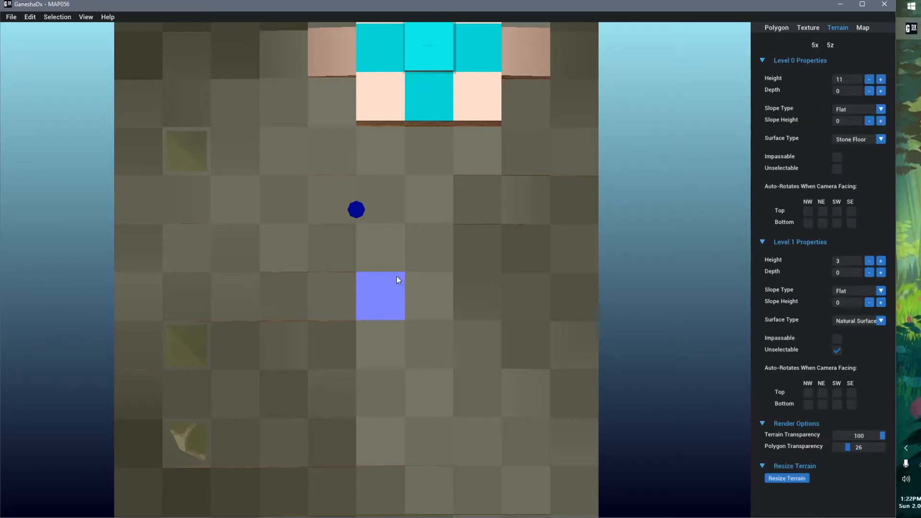
Vary the height of terrain tile 4x, 6z between 9 and 11, and set it to 10
{"action": "right_click_drag", "start_coordinate": [384, 363], "coordinate": [431, 314]}
{"action": "scroll", "coordinate": [413, 302], "scroll_direction": "up", "scroll_amount": 3}
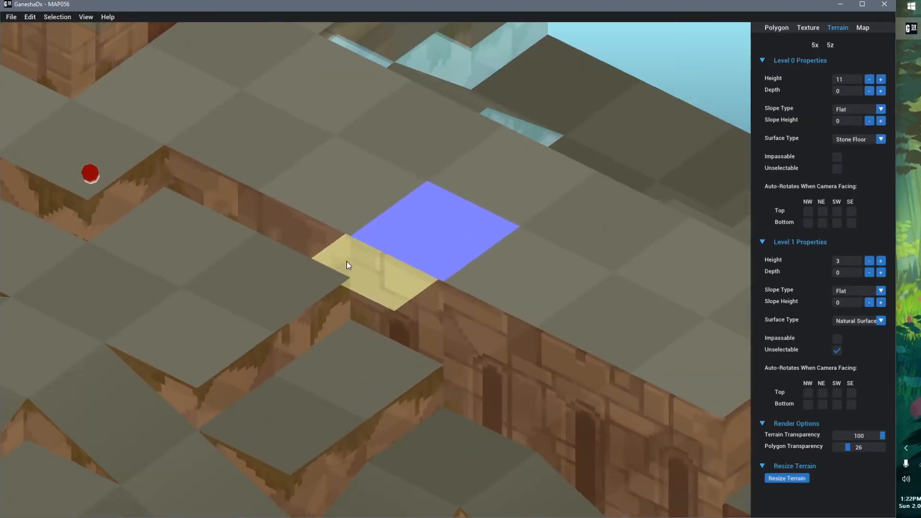
{"action": "left_click", "coordinate": [289, 277]}
{"action": "left_click", "coordinate": [881, 80]}
{"action": "left_click", "coordinate": [870, 80]}
{"action": "left_click", "coordinate": [869, 80]}
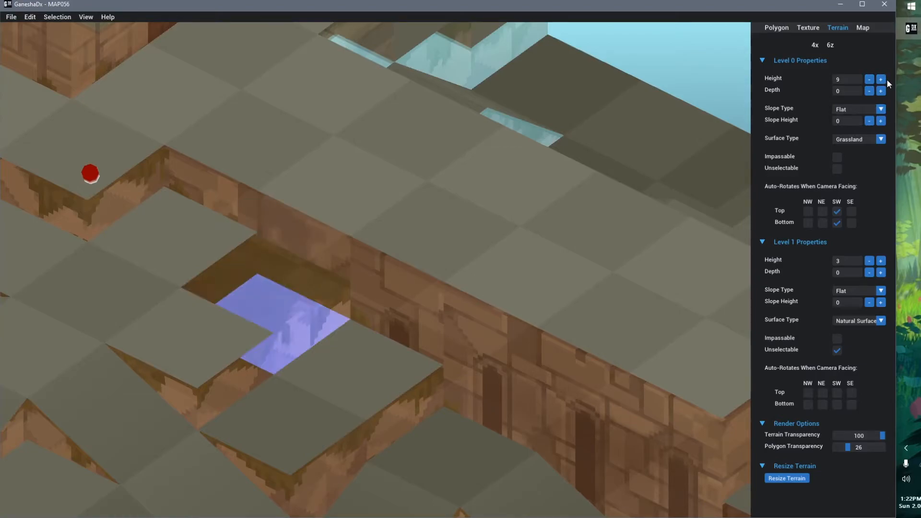
{"action": "left_click", "coordinate": [881, 80]}
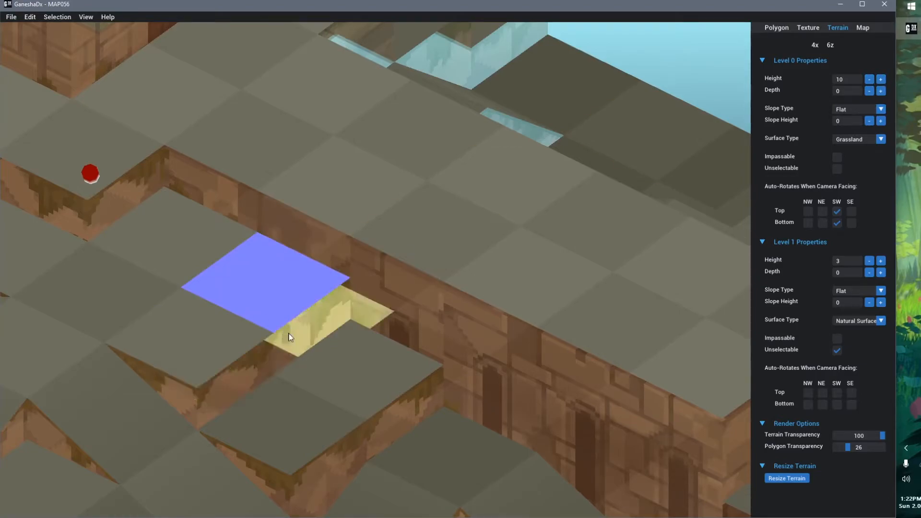
{"action": "left_click", "coordinate": [870, 80]}
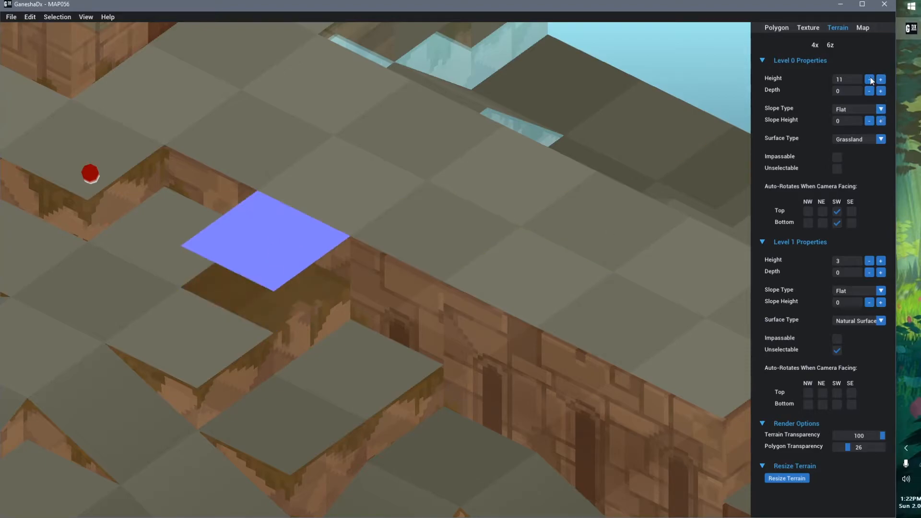
{"action": "left_click", "coordinate": [881, 80]}
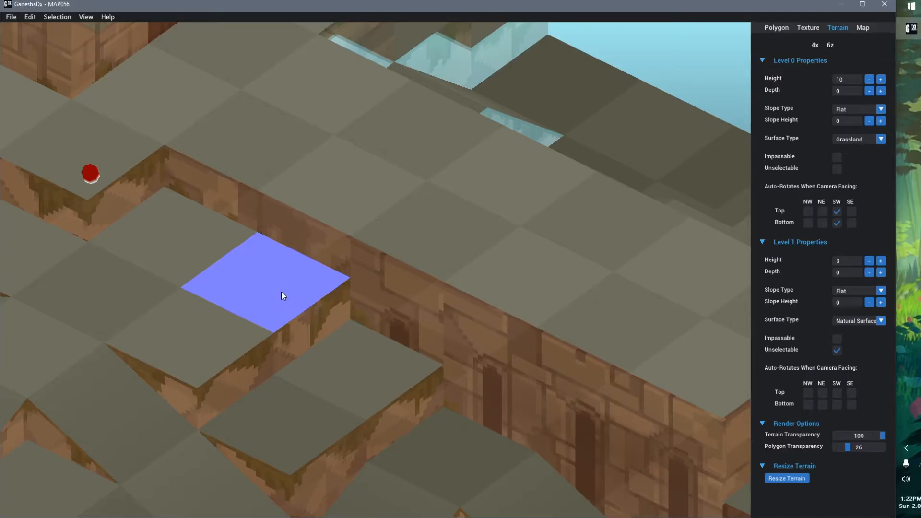
Move the stone floor polygon at terrain 5x, 6z over the grass to X 140 and 112, and move it back
{"action": "left_click", "coordinate": [318, 197]}
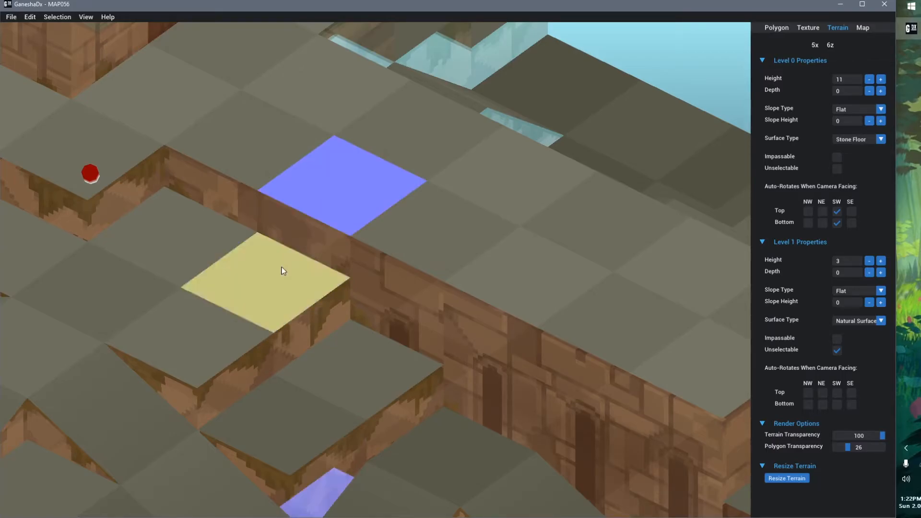
{"action": "left_click", "coordinate": [284, 269]}
{"action": "left_click", "coordinate": [777, 28]}
{"action": "left_click", "coordinate": [325, 200]}
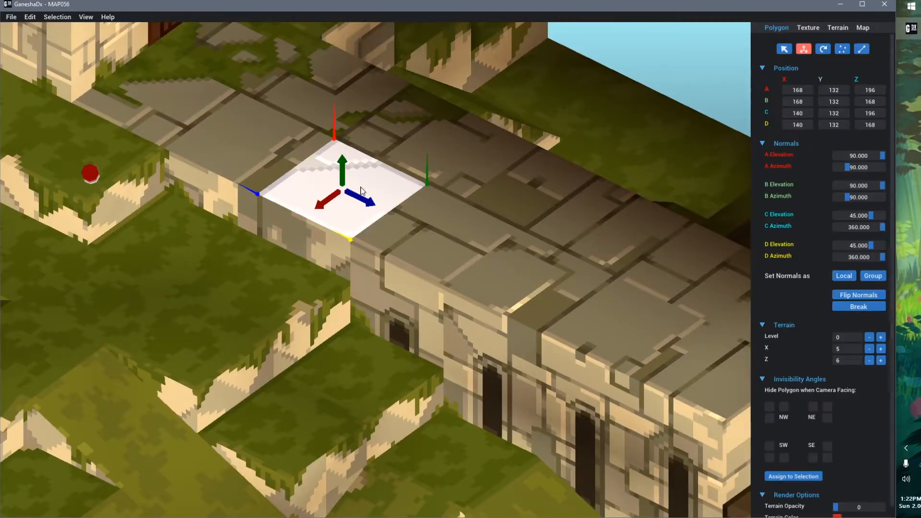
{"action": "left_click_drag", "start_coordinate": [326, 202], "coordinate": [239, 258]}
{"action": "left_click_drag", "start_coordinate": [267, 228], "coordinate": [303, 266]}
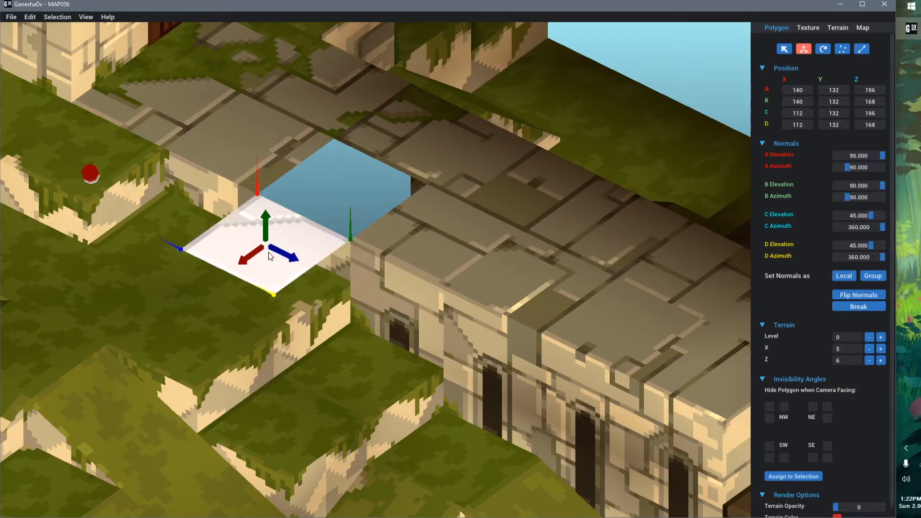
{"action": "left_click_drag", "start_coordinate": [242, 258], "coordinate": [290, 227]}
Select the raised grass ledge's top and side polygons beside the tower and move them along the walkway to Z 196 and 168
{"action": "scroll", "coordinate": [483, 325], "scroll_direction": "down", "scroll_amount": 3}
{"action": "scroll", "coordinate": [483, 326], "scroll_direction": "up", "scroll_amount": 3}
{"action": "left_click", "coordinate": [376, 196]}
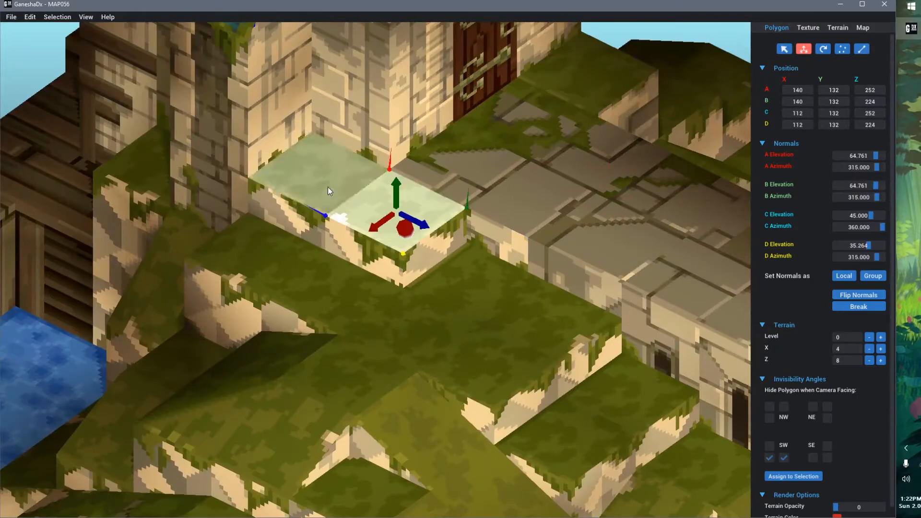
{"action": "left_click", "coordinate": [311, 217], "text": "ctrl"}
{"action": "left_click", "coordinate": [374, 252], "text": "ctrl"}
{"action": "left_click", "coordinate": [434, 255], "text": "ctrl"}
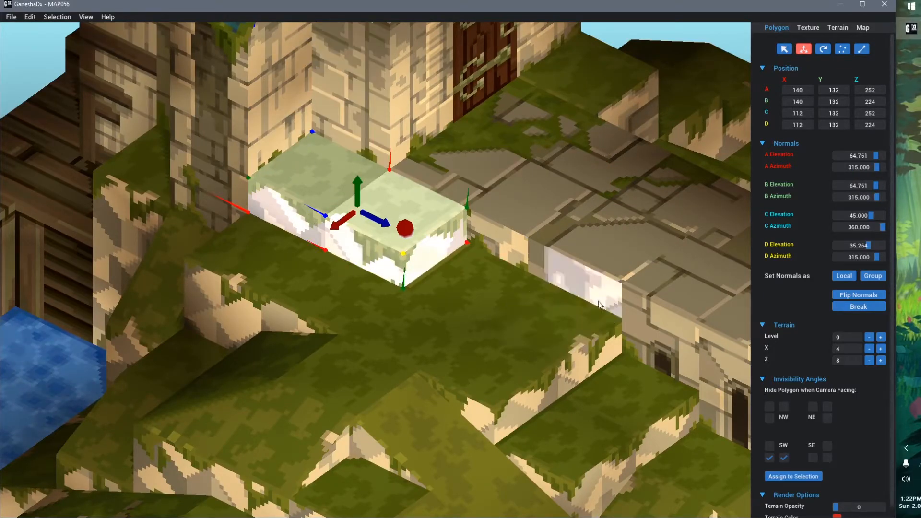
{"action": "left_click_drag", "start_coordinate": [378, 218], "coordinate": [492, 287]}
{"action": "middle_click_drag", "start_coordinate": [574, 350], "coordinate": [443, 285]}
{"action": "scroll", "coordinate": [443, 285], "scroll_direction": "down", "scroll_amount": 2}
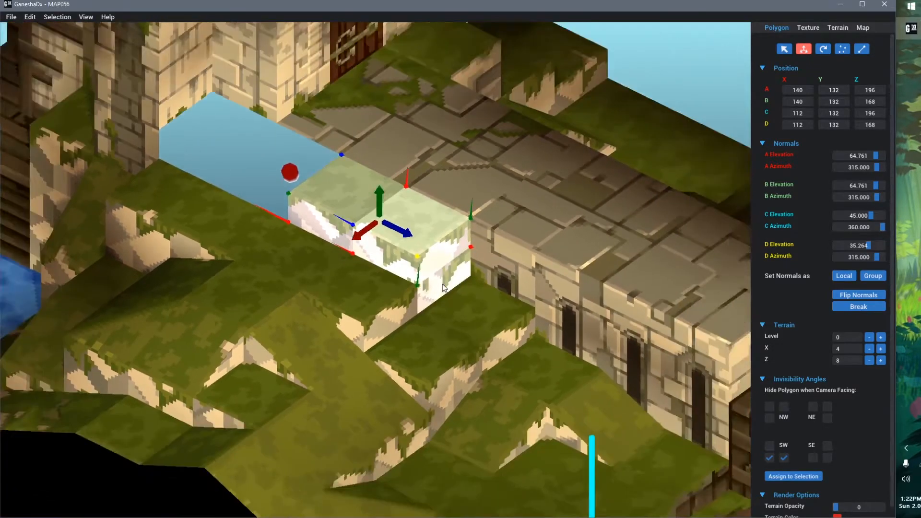
{"action": "scroll", "coordinate": [443, 287], "scroll_direction": "down", "scroll_amount": 2}
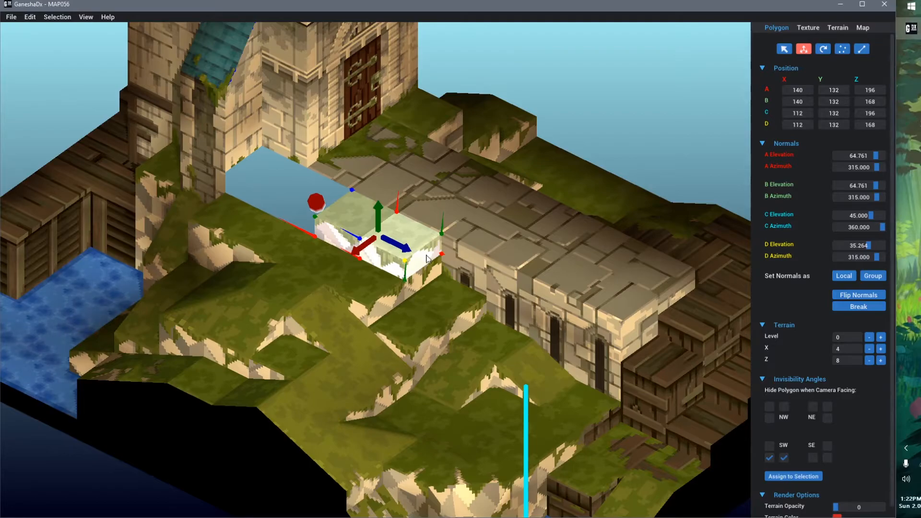
{"action": "scroll", "coordinate": [406, 280], "scroll_direction": "up", "scroll_amount": 4}
{"action": "left_click", "coordinate": [740, 72]}
Try a higher terrain opacity, return it to 0, and view the texture layout
{"action": "mouse_move", "coordinate": [454, 381]}
{"action": "right_mouse_down"}
{"action": "mouse_move", "coordinate": [430, 390]}
{"action": "mouse_move", "coordinate": [428, 372]}
{"action": "mouse_move", "coordinate": [469, 377]}
{"action": "mouse_move", "coordinate": [457, 382]}
{"action": "right_mouse_up"}
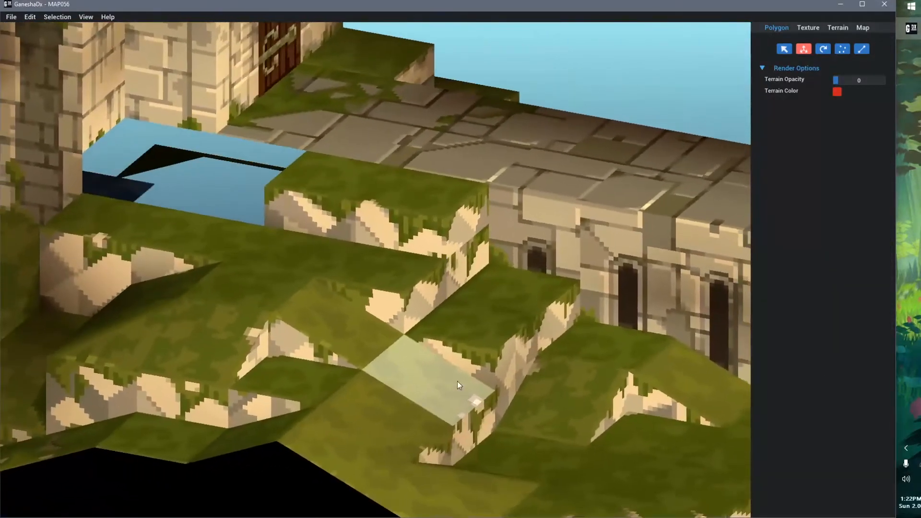
{"action": "left_click", "coordinate": [878, 81]}
{"action": "left_click_drag", "start_coordinate": [877, 80], "coordinate": [831, 85]}
{"action": "left_click", "coordinate": [802, 31]}
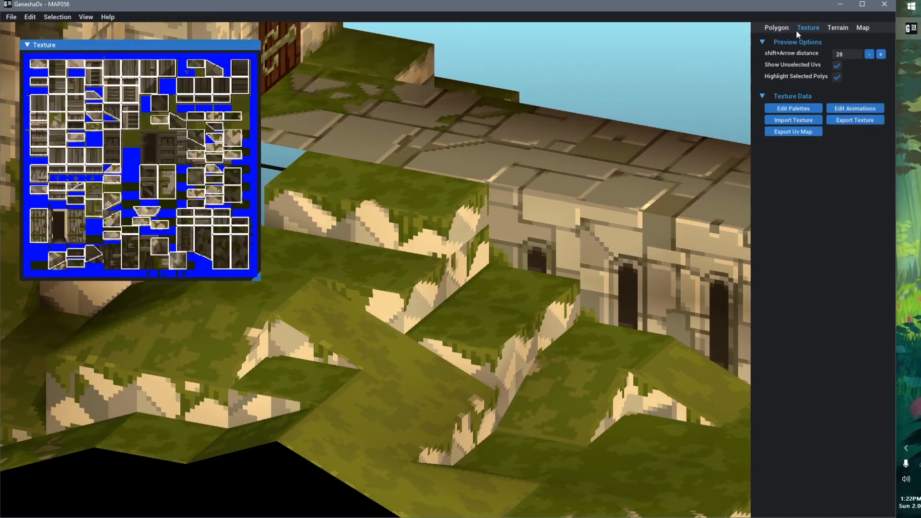
{"action": "left_click", "coordinate": [768, 27]}
Select the grass ledge's top and side polygons and move them back against the tower, to Z 252 and 224
{"action": "left_click", "coordinate": [434, 204]}
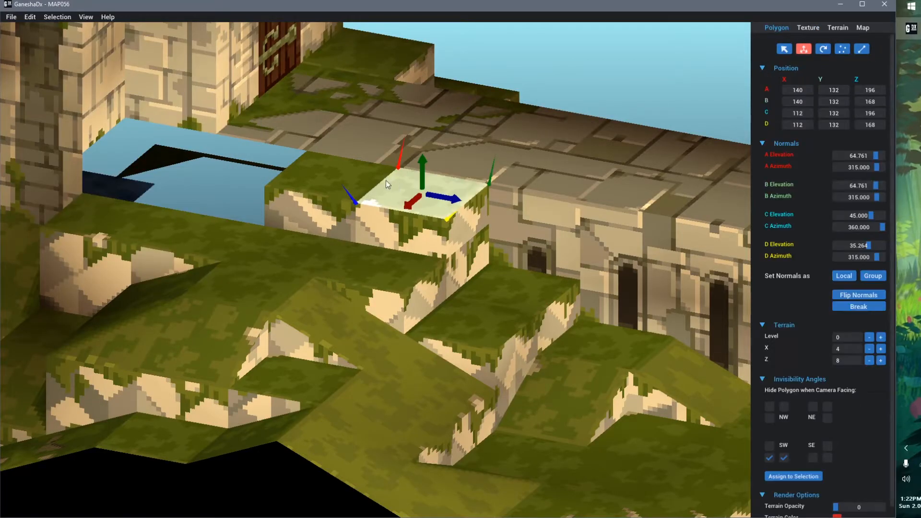
{"action": "left_click", "coordinate": [352, 183], "text": "shift"}
{"action": "left_click", "coordinate": [335, 211], "text": "shift"}
{"action": "left_click", "coordinate": [375, 221], "text": "shift"}
{"action": "left_click", "coordinate": [505, 222], "text": "shift"}
{"action": "left_click", "coordinate": [475, 222], "text": "shift"}
{"action": "left_click", "coordinate": [548, 230], "text": "shift"}
{"action": "left_click_drag", "start_coordinate": [399, 212], "coordinate": [217, 181]}
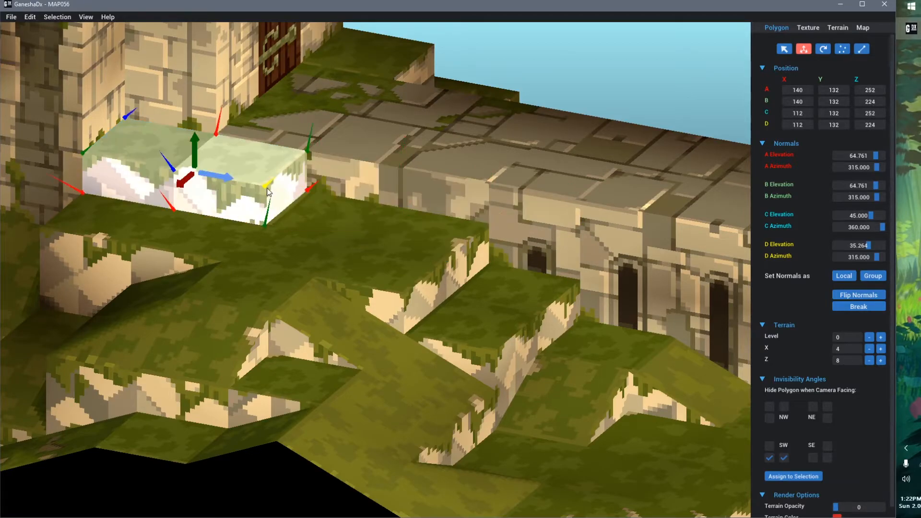
Clone the selected grass ledge polygons and place the copy beside the original at Z 196 and 168
{"action": "scroll", "coordinate": [352, 248], "scroll_direction": "down", "scroll_amount": 2}
{"action": "middle_click_drag", "start_coordinate": [353, 249], "coordinate": [339, 275]}
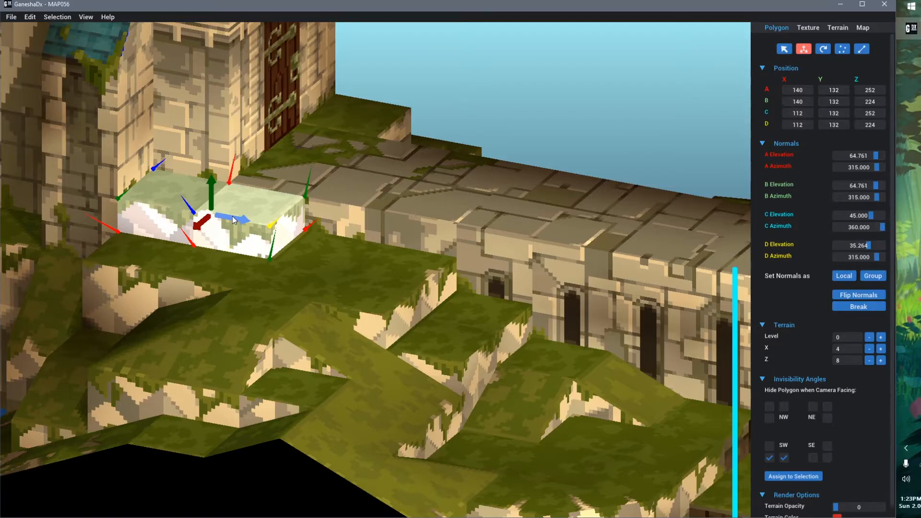
{"action": "left_click_drag", "start_coordinate": [234, 220], "coordinate": [362, 262]}
{"action": "key", "text": "Right"}
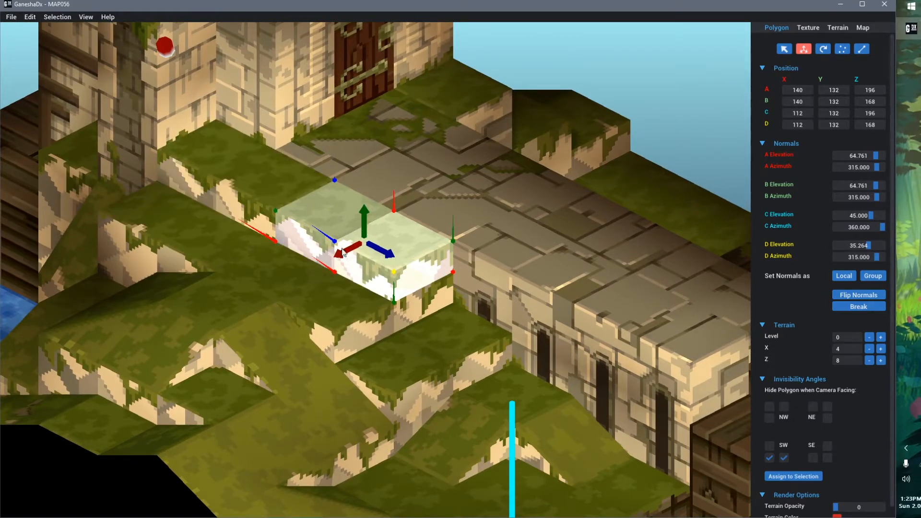
Select the copied grass ledge's polygons and delete them
{"action": "left_click", "coordinate": [691, 138]}
{"action": "left_click", "coordinate": [373, 242]}
{"action": "left_click", "coordinate": [339, 214]}
{"action": "left_click", "coordinate": [403, 184]}
{"action": "left_click", "coordinate": [384, 245]}
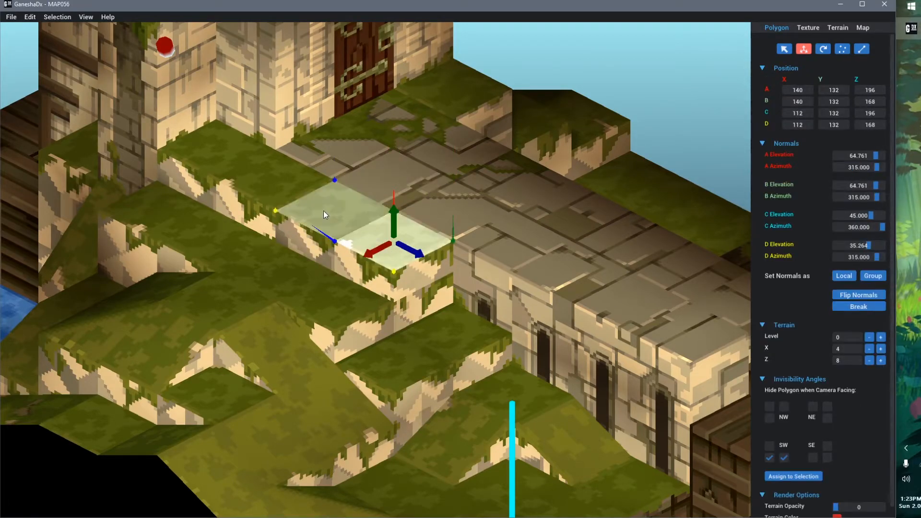
{"action": "left_click", "coordinate": [442, 421]}
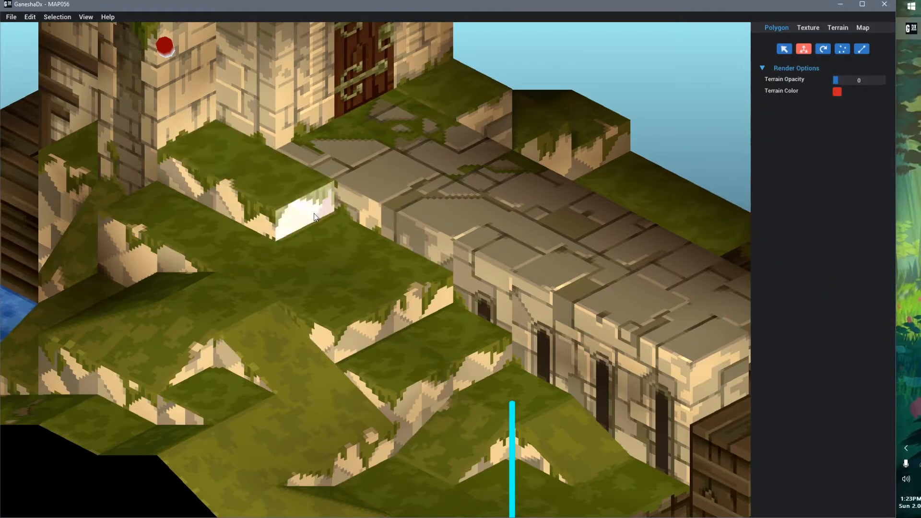
Clone the tower-side grass ledge polygons repeatedly along the walkway, ending at Z 84 and 56
{"action": "left_click", "coordinate": [264, 194]}
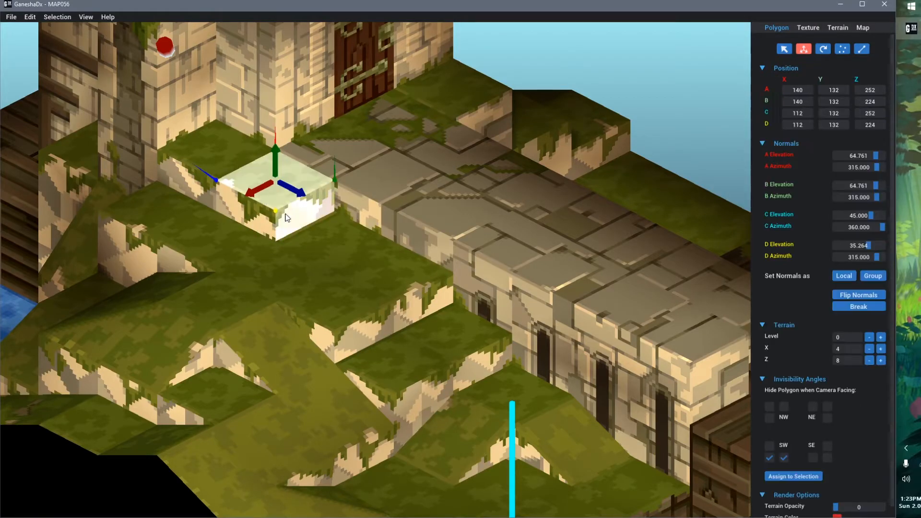
{"action": "left_click", "coordinate": [254, 223], "text": "shift"}
{"action": "left_click", "coordinate": [211, 141], "text": "shift"}
{"action": "left_click", "coordinate": [201, 180], "text": "shift"}
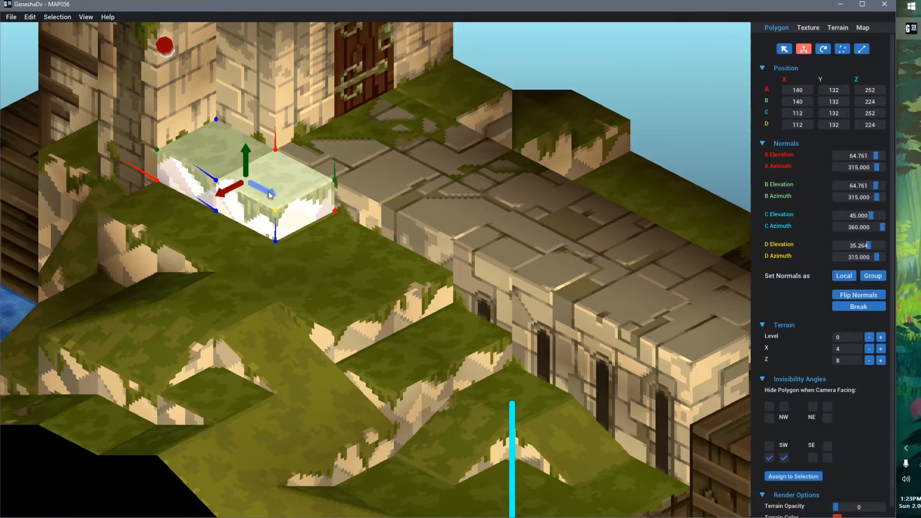
{"action": "left_click_drag", "start_coordinate": [271, 193], "coordinate": [327, 226]}
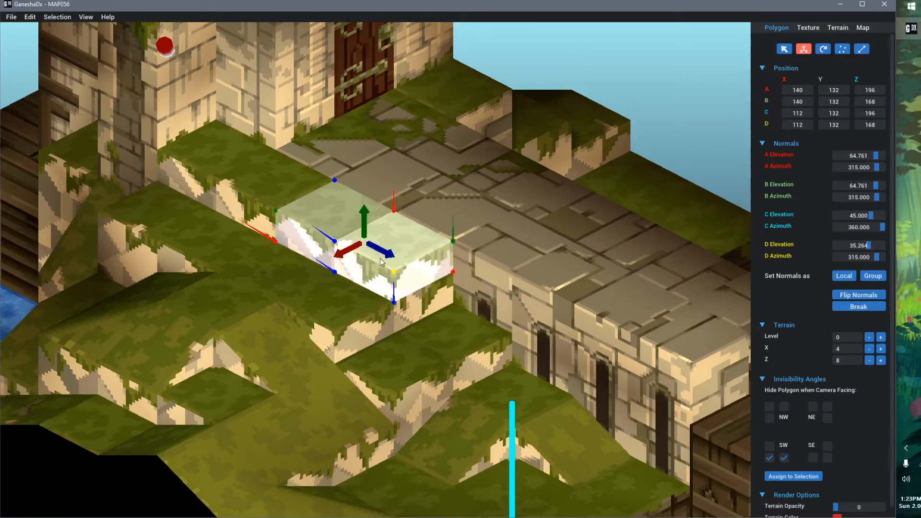
{"action": "left_click_drag", "start_coordinate": [417, 267], "coordinate": [588, 350]}
{"action": "scroll", "coordinate": [532, 407], "scroll_direction": "down", "scroll_amount": 5}
{"action": "middle_click_drag", "start_coordinate": [531, 407], "coordinate": [419, 361]}
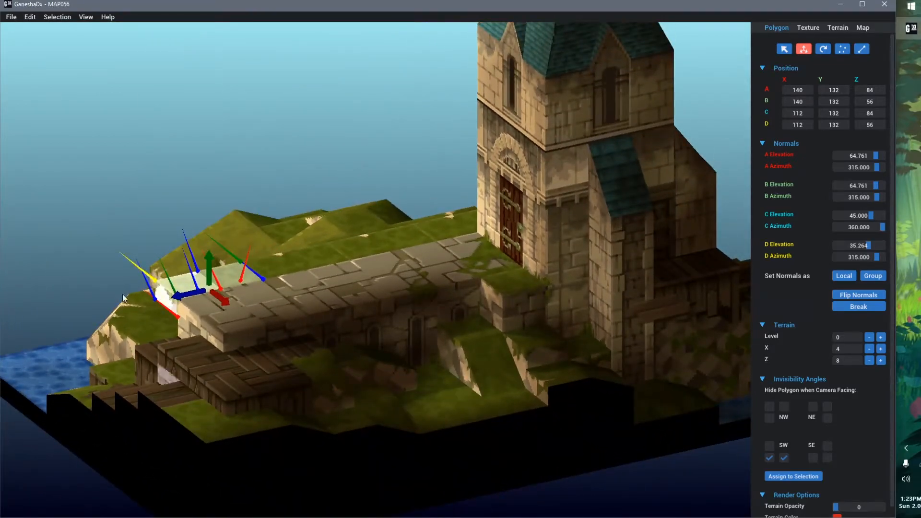
{"action": "key", "text": "Escape"}
Select the top and side polygons of the copied grass ledges along the walkway and delete them
{"action": "middle_click_drag", "start_coordinate": [189, 368], "coordinate": [626, 338]}
{"action": "scroll", "coordinate": [407, 308], "scroll_direction": "up", "scroll_amount": 4}
{"action": "left_click", "coordinate": [605, 368]}
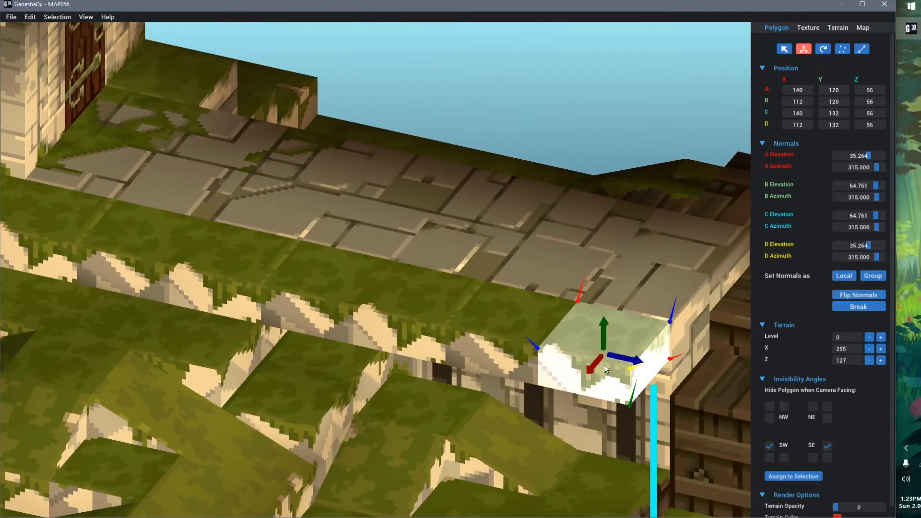
{"action": "left_click", "coordinate": [525, 320], "text": "shift"}
{"action": "left_click", "coordinate": [434, 315], "text": "shift"}
{"action": "left_click", "coordinate": [323, 322], "text": "shift"}
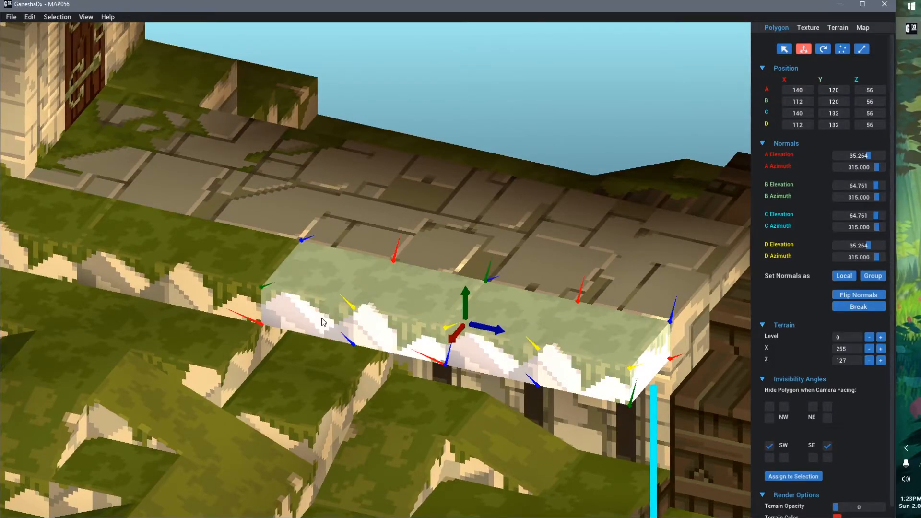
{"action": "left_click", "coordinate": [242, 299], "text": "shift"}
{"action": "left_click", "coordinate": [233, 273], "text": "shift"}
{"action": "left_click", "coordinate": [154, 245], "text": "shift"}
{"action": "left_click", "coordinate": [145, 286], "text": "shift"}
{"action": "scroll", "coordinate": [216, 290], "scroll_direction": "down", "scroll_amount": 4}
{"action": "middle_click_drag", "start_coordinate": [252, 294], "coordinate": [309, 298]}
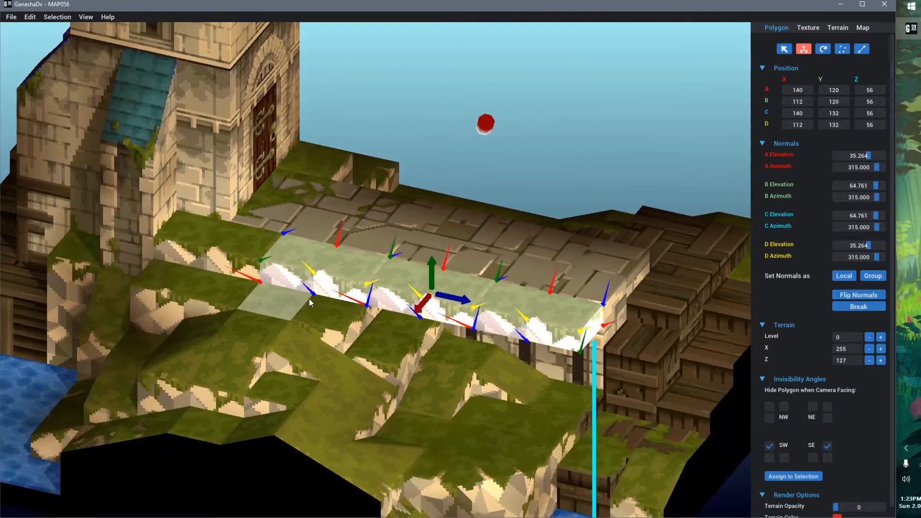
{"action": "key", "text": "Delete"}
Delete the leftover side faces of the copied ledges on the walkway's edge
{"action": "scroll", "coordinate": [395, 289], "scroll_direction": "up", "scroll_amount": 4}
{"action": "left_click", "coordinate": [378, 281]}
{"action": "key", "text": "Delete"}
{"action": "left_click", "coordinate": [535, 318]}
{"action": "key", "text": "Delete"}
Clone the walkway's stone wall face up to Y 156 and 132, and repeat copies of it along the walkway's edge
{"action": "middle_click_drag", "start_coordinate": [662, 350], "coordinate": [540, 382]}
{"action": "left_click", "coordinate": [401, 291]}
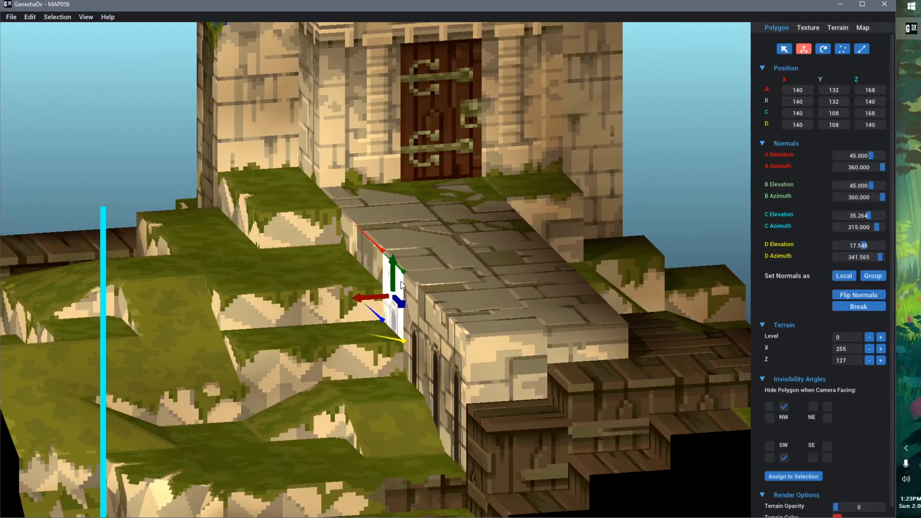
{"action": "left_click_drag", "start_coordinate": [395, 275], "coordinate": [394, 226]}
{"action": "mouse_move", "coordinate": [399, 339]}
{"action": "middle_mouse_down"}
{"action": "mouse_move", "coordinate": [459, 344]}
{"action": "mouse_move", "coordinate": [499, 366]}
{"action": "mouse_move", "coordinate": [413, 317]}
{"action": "middle_mouse_up"}
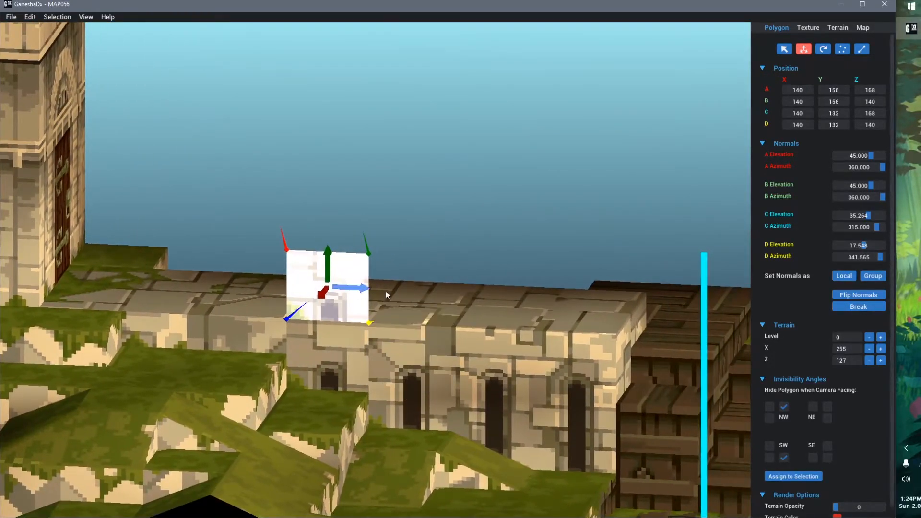
{"action": "left_click_drag", "start_coordinate": [356, 294], "coordinate": [425, 291]}
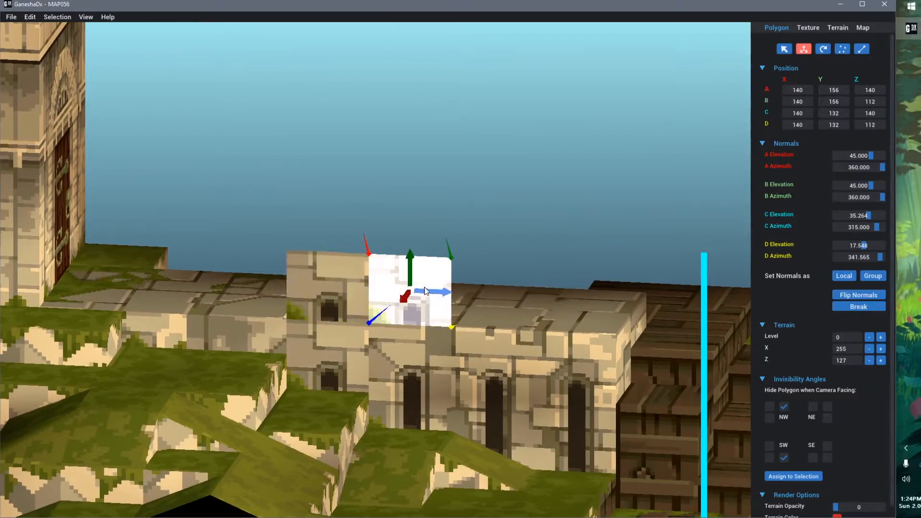
{"action": "left_click_drag", "start_coordinate": [490, 293], "coordinate": [204, 287]}
Select the row of stone floor polygons beside the new wall and raise them to the wall's top
{"action": "middle_click_drag", "start_coordinate": [504, 355], "coordinate": [416, 391]}
{"action": "left_click", "coordinate": [427, 191]}
{"action": "left_click", "coordinate": [415, 240], "text": "shift"}
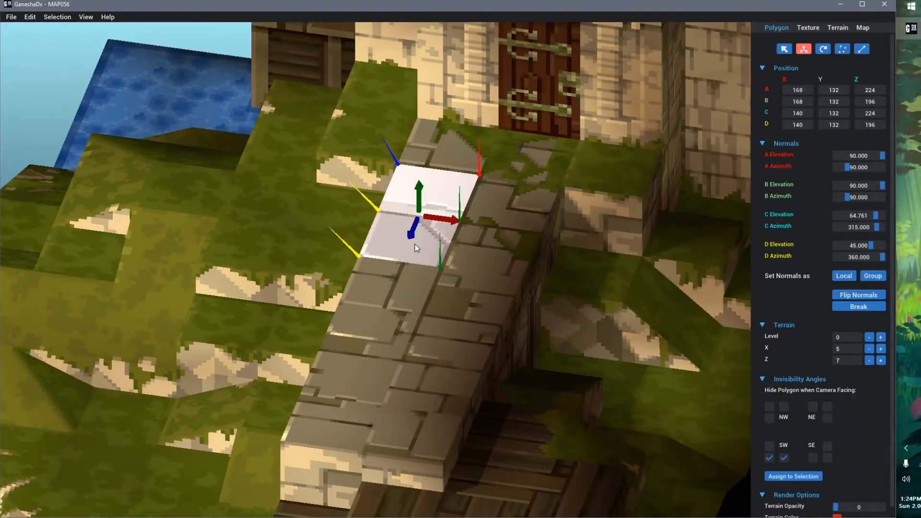
{"action": "left_click", "coordinate": [370, 336], "text": "shift"}
{"action": "left_click", "coordinate": [357, 374], "text": "shift"}
{"action": "left_click", "coordinate": [339, 407], "text": "shift"}
{"action": "middle_click_drag", "start_coordinate": [339, 407], "coordinate": [390, 302]}
{"action": "left_click_drag", "start_coordinate": [379, 292], "coordinate": [383, 244]}
{"action": "left_click", "coordinate": [554, 220]}
{"action": "middle_click_drag", "start_coordinate": [446, 389], "coordinate": [517, 289]}
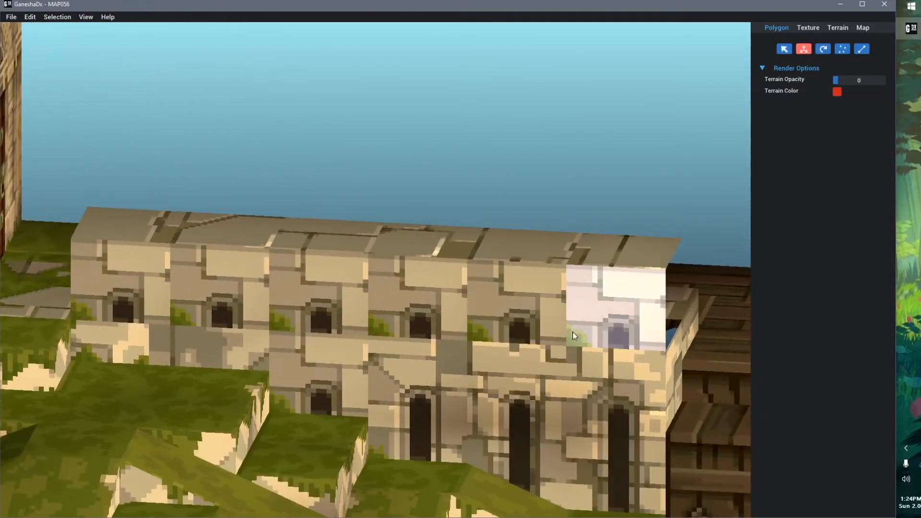
{"action": "middle_click_drag", "start_coordinate": [575, 335], "coordinate": [535, 329]}
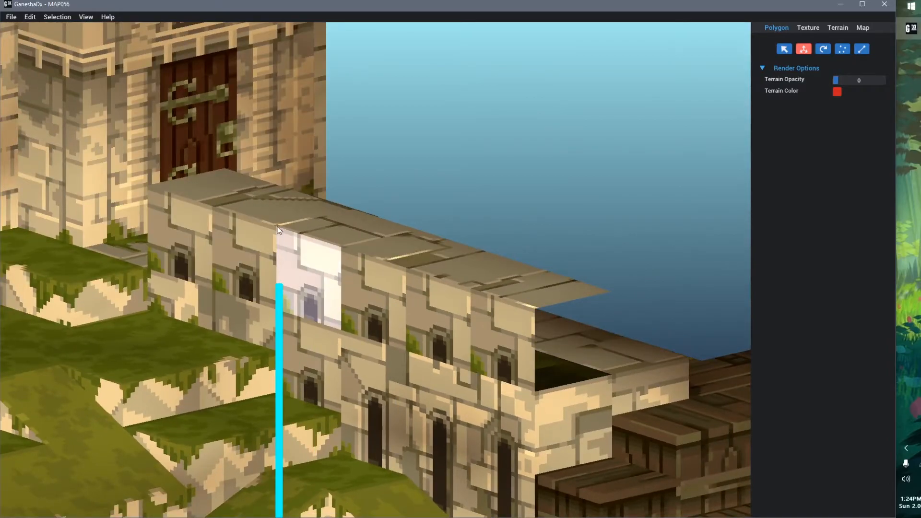
Select the raised floor polygons and the copied wall faces beneath them, and delete them all
{"action": "left_click", "coordinate": [225, 198]}
{"action": "left_click", "coordinate": [198, 233], "text": "ctrl"}
{"action": "left_click", "coordinate": [256, 261], "text": "ctrl"}
{"action": "left_click", "coordinate": [289, 219], "text": "ctrl"}
{"action": "left_click", "coordinate": [313, 262], "text": "ctrl"}
{"action": "left_click", "coordinate": [367, 236], "text": "ctrl"}
{"action": "left_click", "coordinate": [390, 292], "text": "ctrl"}
{"action": "left_click", "coordinate": [391, 294], "text": "ctrl"}
{"action": "left_click", "coordinate": [427, 254], "text": "ctrl"}
{"action": "left_click", "coordinate": [432, 307], "text": "ctrl"}
{"action": "left_click", "coordinate": [432, 307], "text": "ctrl"}
{"action": "left_click", "coordinate": [389, 301], "text": "ctrl"}
{"action": "left_click", "coordinate": [461, 280], "text": "ctrl"}
{"action": "left_click", "coordinate": [466, 307], "text": "ctrl"}
{"action": "left_click", "coordinate": [477, 330], "text": "ctrl"}
{"action": "left_click", "coordinate": [527, 301], "text": "ctrl"}
{"action": "key", "text": "Delete"}
Reopen the map MAP056 to discard the trial edits
{"action": "scroll", "coordinate": [398, 337], "scroll_direction": "down", "scroll_amount": 4}
{"action": "right_click_drag", "start_coordinate": [397, 338], "coordinate": [407, 367]}
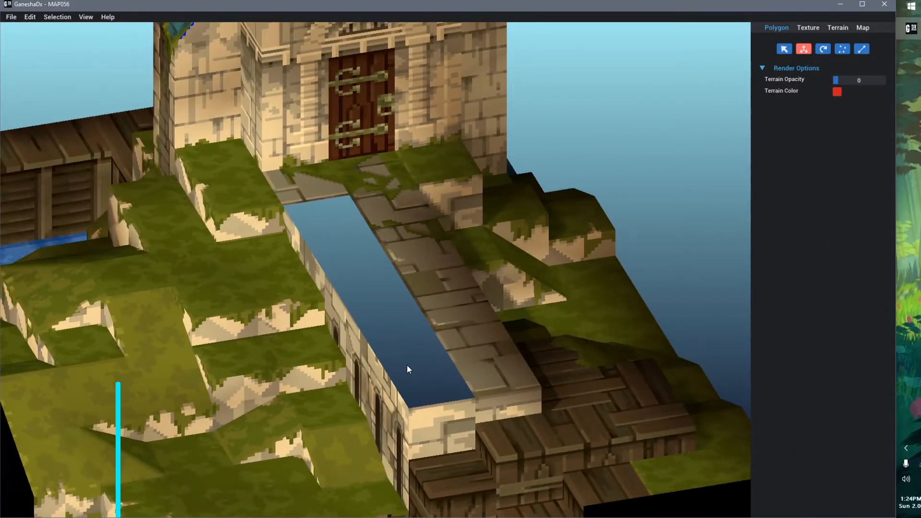
{"action": "key", "text": "ctrl+o"}
{"action": "double_click", "coordinate": [435, 267]}
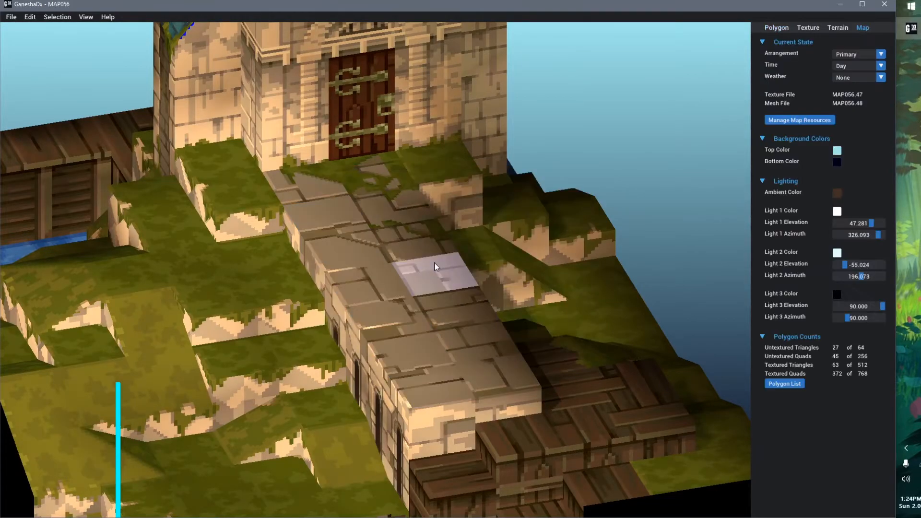
Add a new textured quad polygon over the stone walkway
{"action": "scroll", "coordinate": [366, 329], "scroll_direction": "up", "scroll_amount": 3}
{"action": "left_click", "coordinate": [383, 327]}
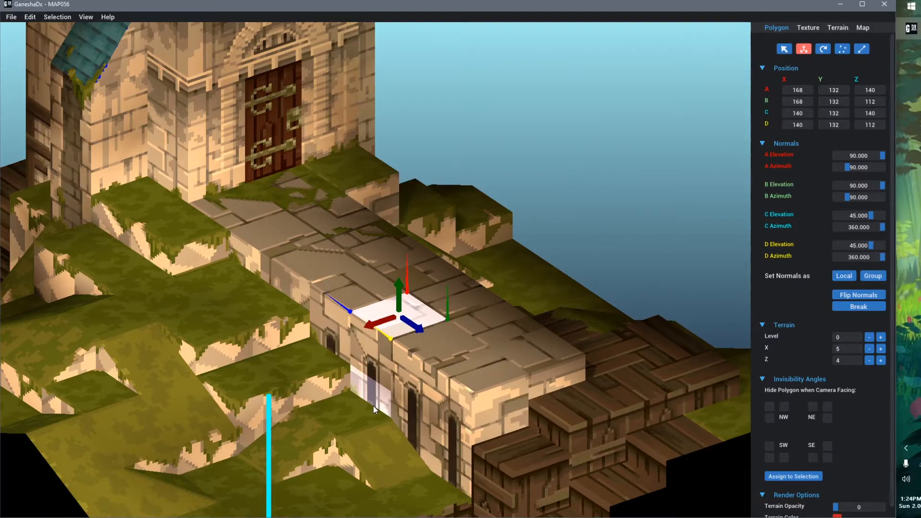
{"action": "left_click", "coordinate": [30, 17]}
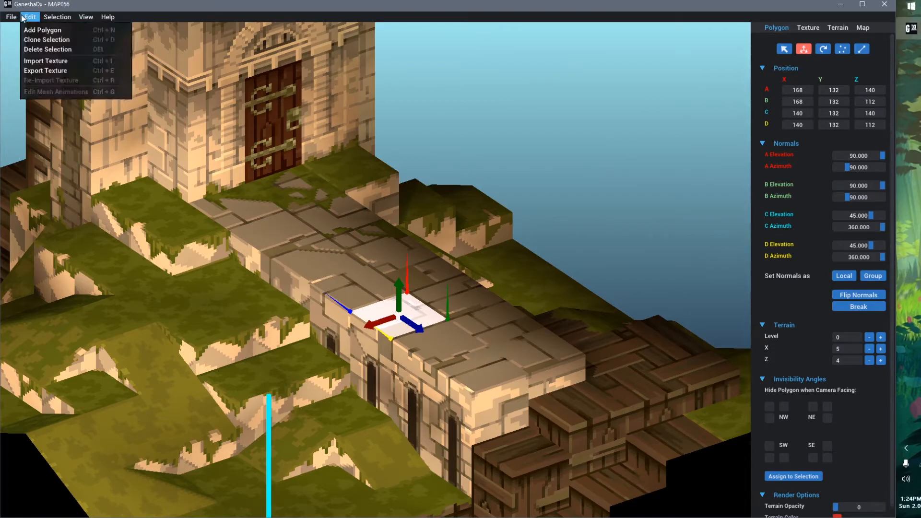
{"action": "left_click", "coordinate": [43, 30]}
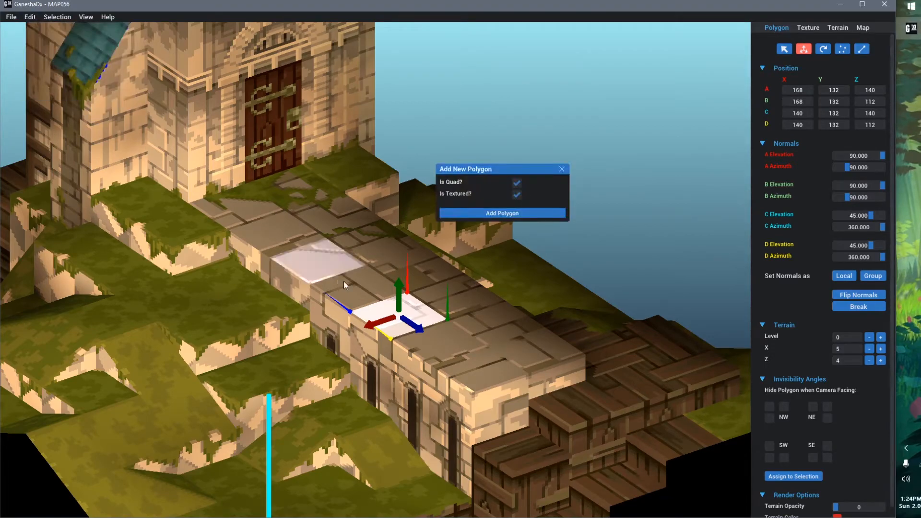
{"action": "left_click", "coordinate": [502, 213]}
{"action": "left_click", "coordinate": [563, 169]}
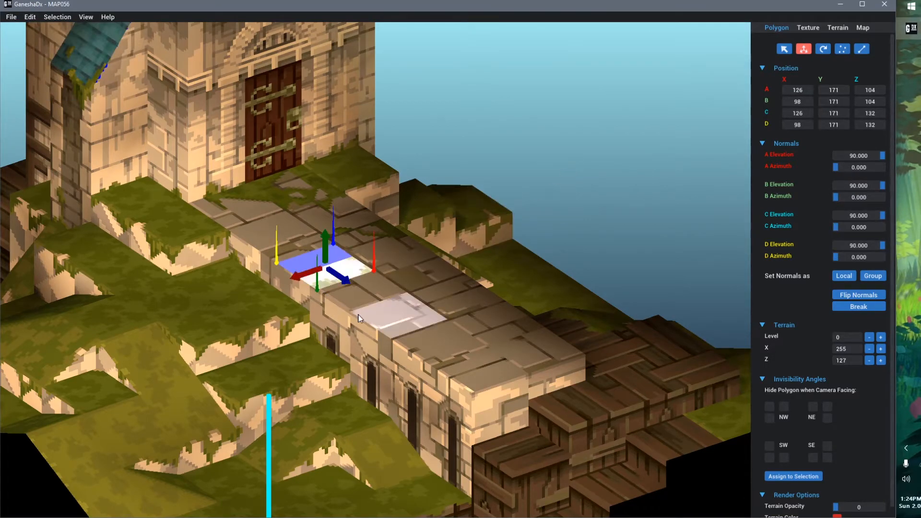
Select the newly added textured quad on the walkway and delete it
{"action": "right_click_drag", "start_coordinate": [402, 314], "coordinate": [381, 344]}
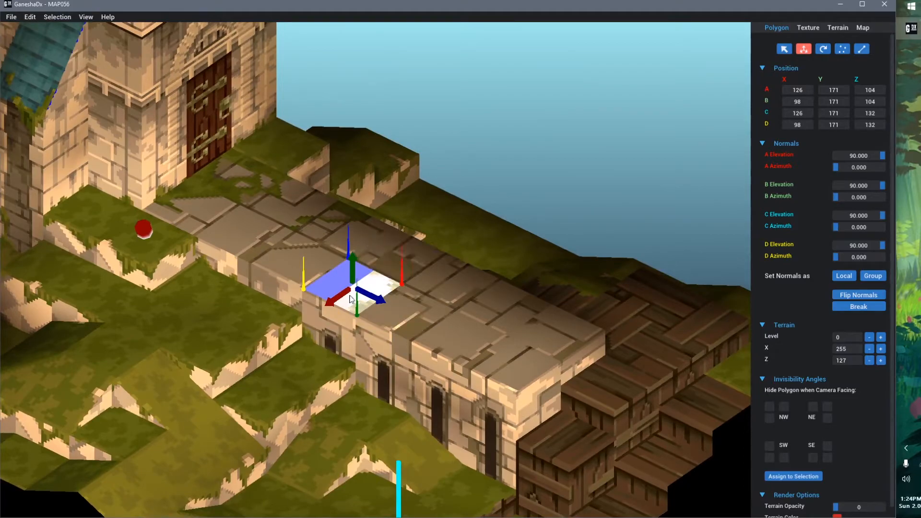
{"action": "left_click", "coordinate": [328, 294]}
{"action": "left_click", "coordinate": [623, 168]}
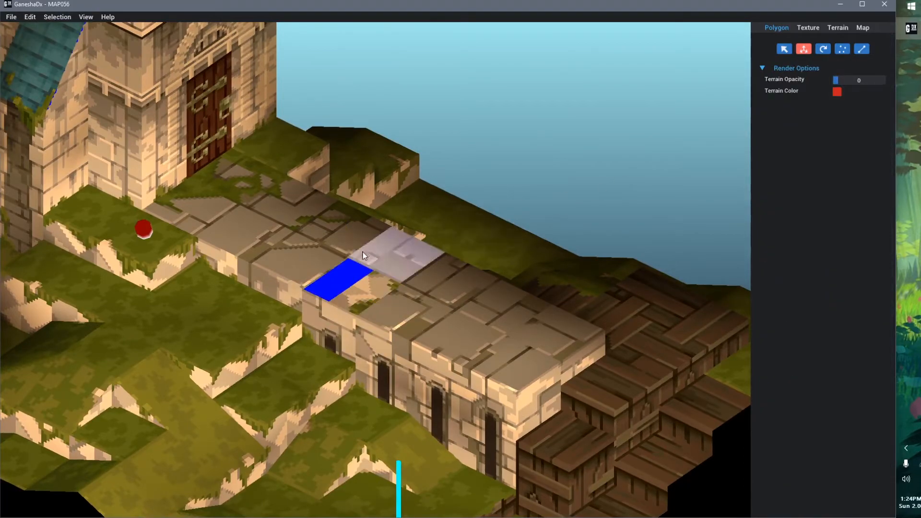
{"action": "left_click", "coordinate": [353, 288]}
{"action": "left_click", "coordinate": [352, 291]}
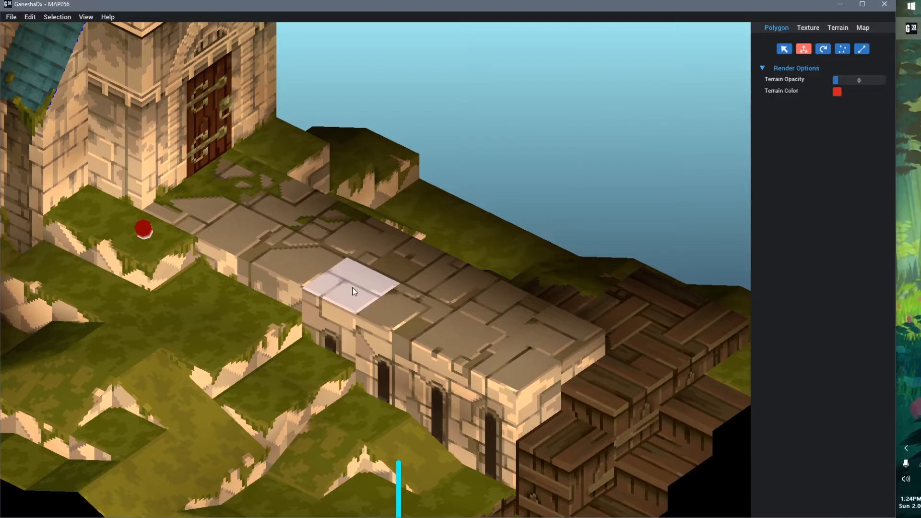
Raise one of the black untextured side faces at the map's edge, and delete it
{"action": "scroll", "coordinate": [418, 320], "scroll_direction": "down", "scroll_amount": 3}
{"action": "middle_click_drag", "start_coordinate": [417, 331], "coordinate": [329, 188]}
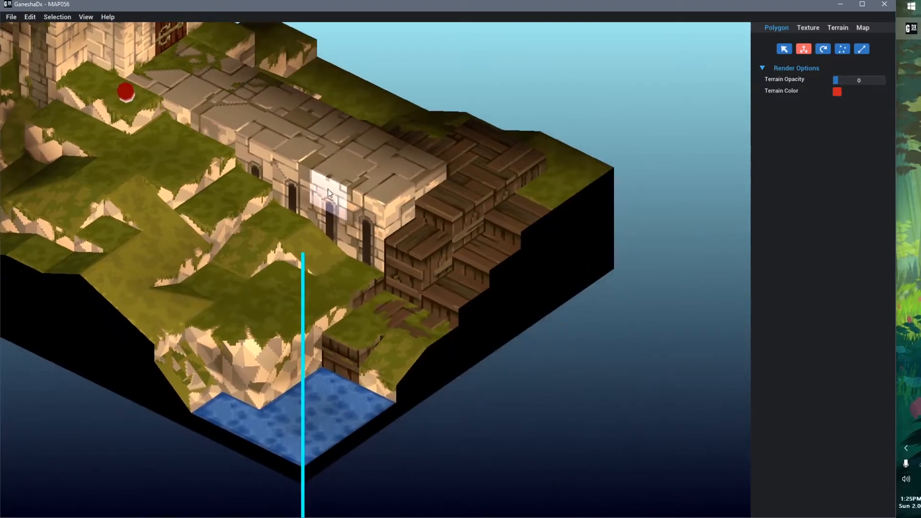
{"action": "left_click", "coordinate": [548, 239]}
{"action": "left_click_drag", "start_coordinate": [536, 235], "coordinate": [572, 218]}
{"action": "right_click_drag", "start_coordinate": [599, 312], "coordinate": [569, 298]}
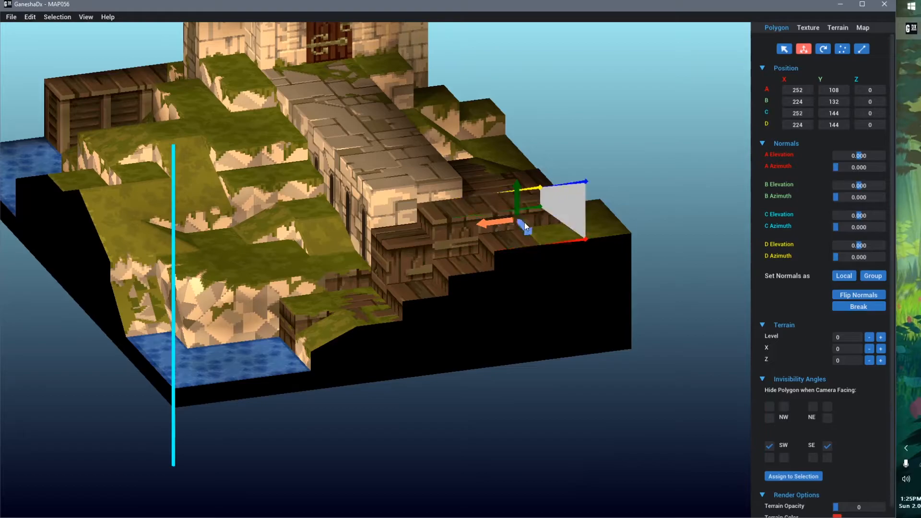
{"action": "key", "text": "Delete"}
Add a new untextured quad polygon and place copies of it in a row along Z to -32
{"action": "left_click", "coordinate": [25, 18]}
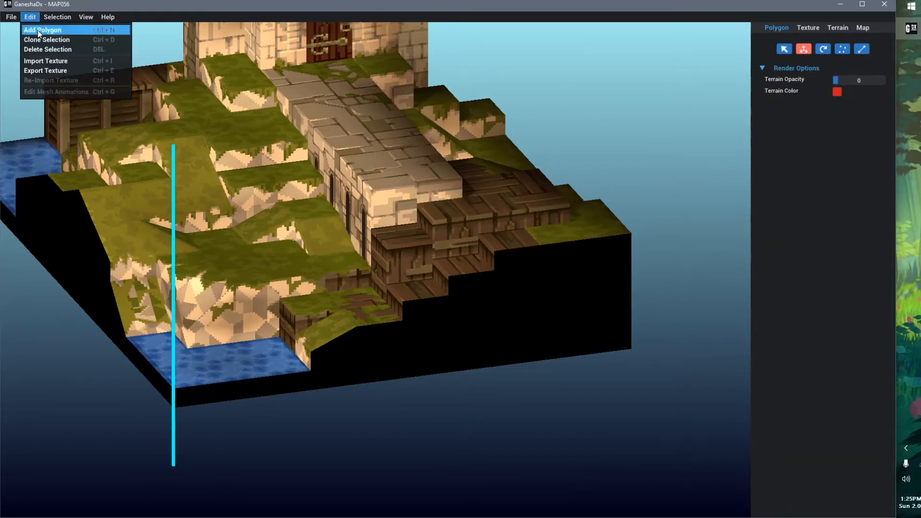
{"action": "left_click", "coordinate": [37, 30]}
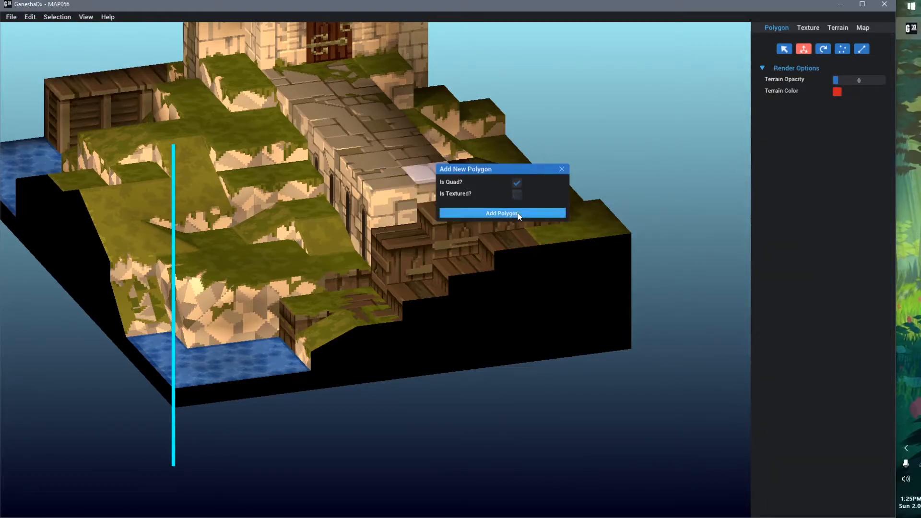
{"action": "left_click", "coordinate": [502, 213]}
{"action": "left_click", "coordinate": [562, 169]}
{"action": "scroll", "coordinate": [427, 312], "scroll_direction": "up", "scroll_amount": 2}
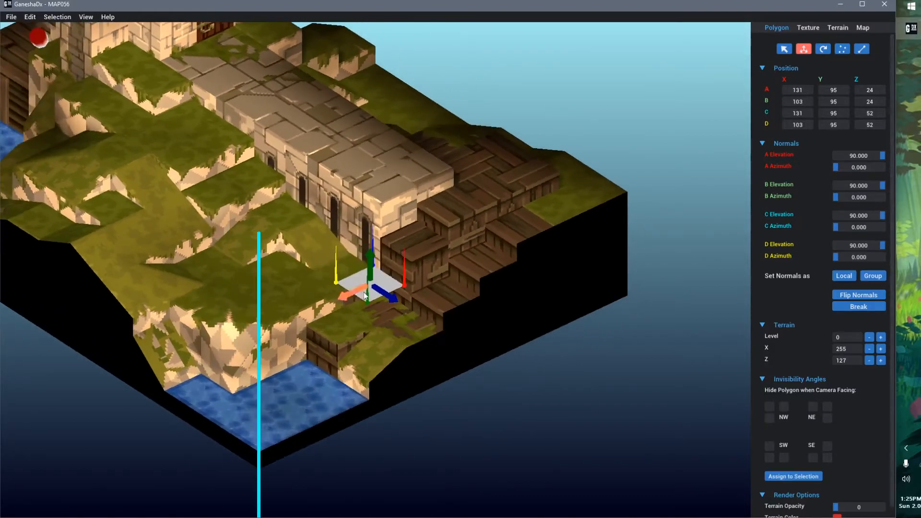
{"action": "left_click_drag", "start_coordinate": [390, 299], "coordinate": [452, 339]}
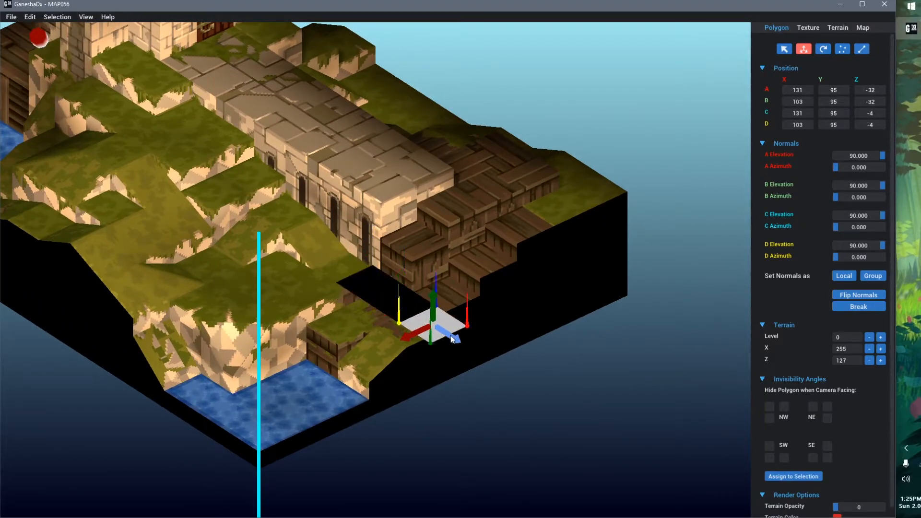
Select the row of untextured quads together, shift it to X 103 and 75, and delete it
{"action": "left_click", "coordinate": [369, 287], "text": "shift"}
{"action": "mouse_move", "coordinate": [378, 314]}
{"action": "left_mouse_down"}
{"action": "mouse_move", "coordinate": [207, 394]}
{"action": "mouse_move", "coordinate": [368, 329]}
{"action": "left_mouse_up"}
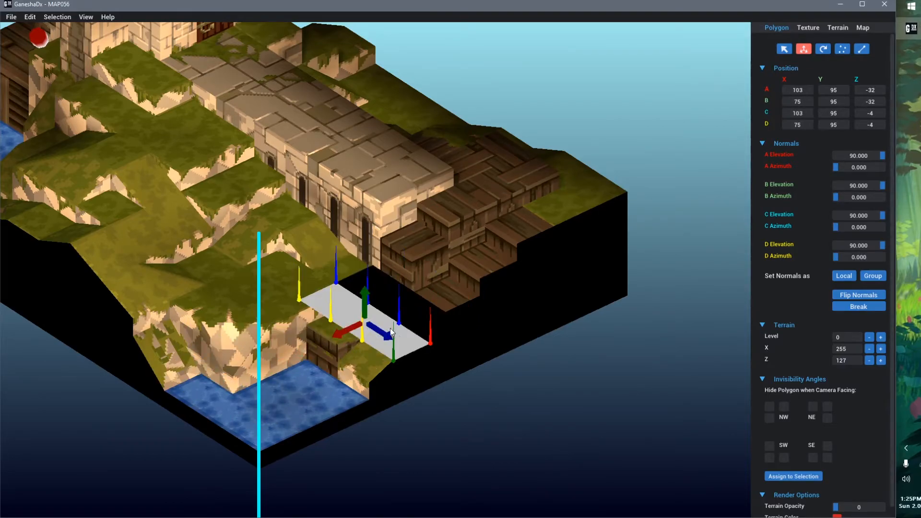
{"action": "key", "text": "ctrl+g"}
{"action": "key", "text": "Delete"}
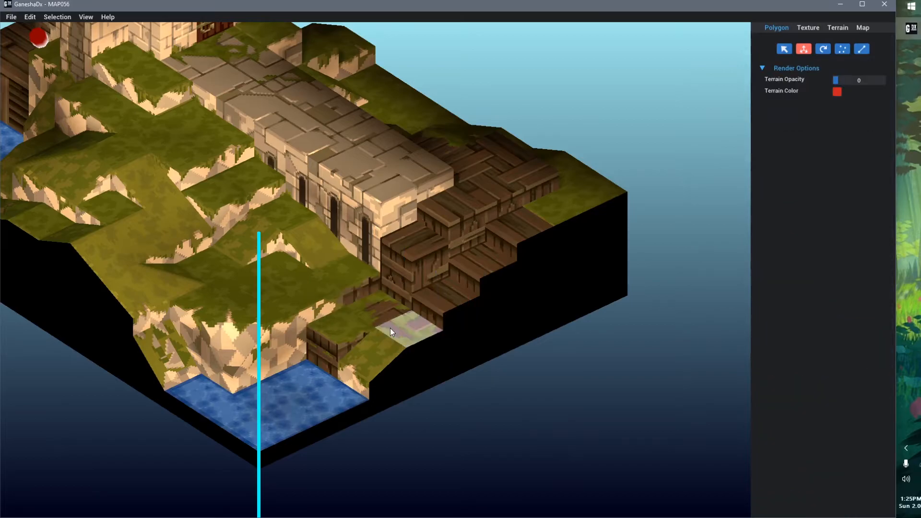
With the Select Polygons tool, add the walkway's upper floor polygons one by one to the selection
{"action": "scroll", "coordinate": [397, 287], "scroll_direction": "up", "scroll_amount": 5}
{"action": "left_click", "coordinate": [362, 275]}
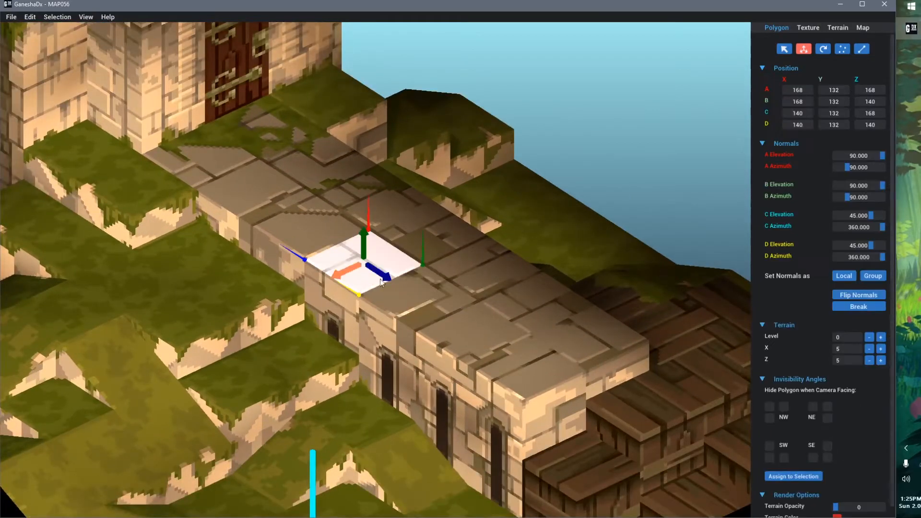
{"action": "left_click", "coordinate": [785, 50]}
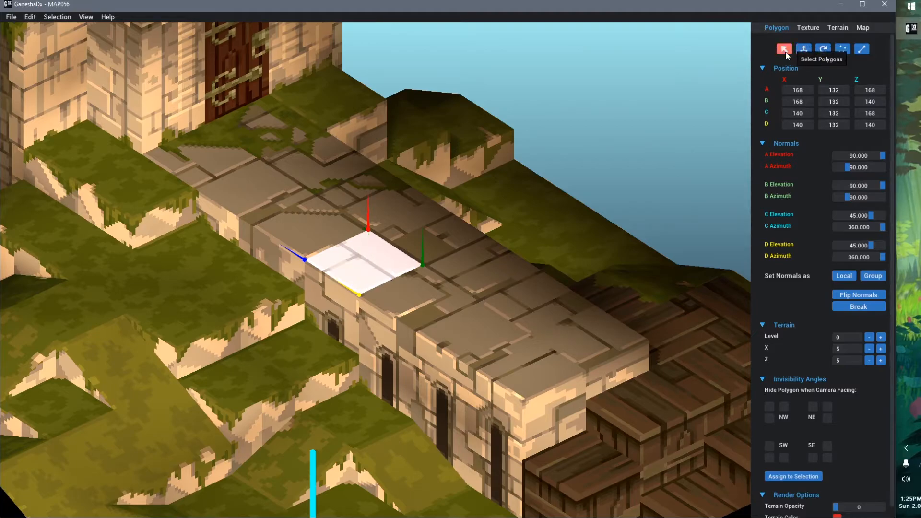
{"action": "left_click", "coordinate": [431, 229], "text": "shift"}
{"action": "left_click", "coordinate": [390, 207], "text": "shift"}
{"action": "left_click", "coordinate": [344, 217], "text": "shift"}
{"action": "left_click", "coordinate": [250, 193], "text": "shift"}
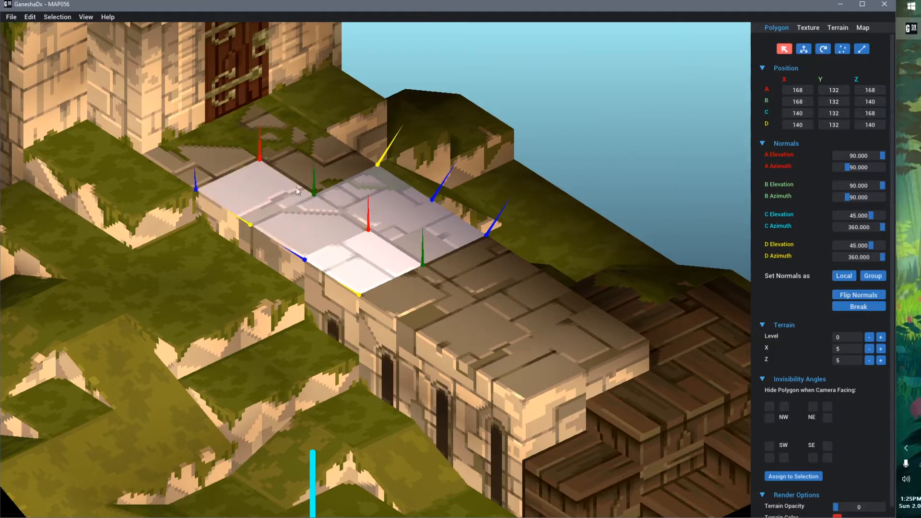
{"action": "left_click", "coordinate": [318, 161], "text": "shift"}
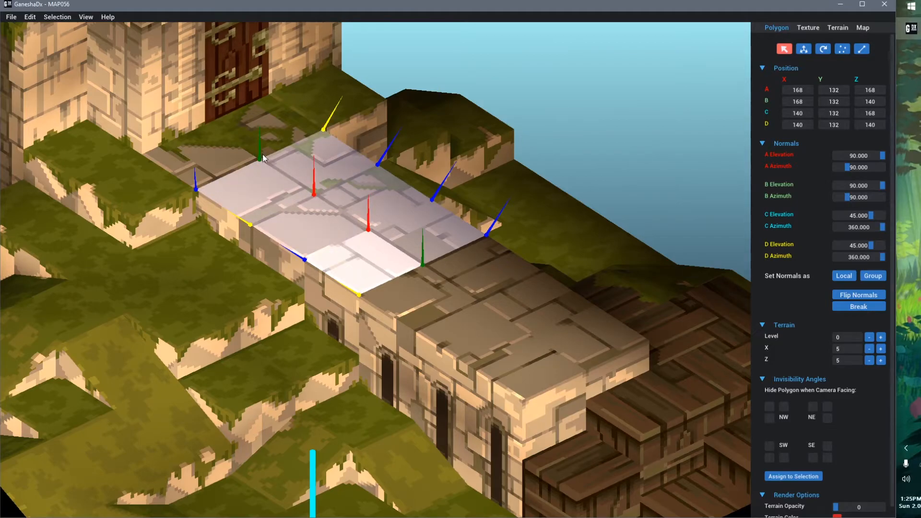
Restart the selection with the walkway's near-side floor polygons and the adjoining far-side one closest to the door
{"action": "left_click", "coordinate": [371, 256]}
{"action": "left_click", "coordinate": [320, 227], "text": "shift"}
{"action": "left_click", "coordinate": [282, 186], "text": "shift"}
{"action": "left_click", "coordinate": [317, 161], "text": "shift"}
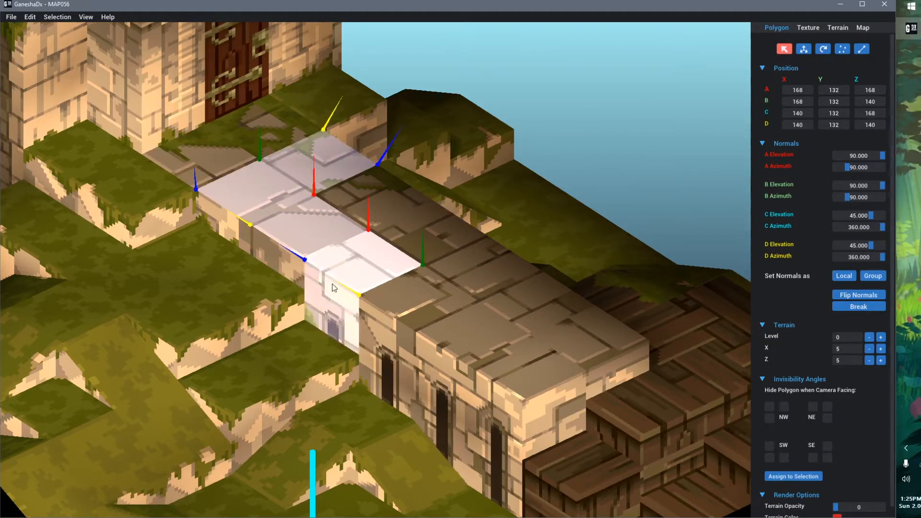
Start a new selection on the near-side floor polygons and sweep it across the whole walkway floor and its side walls
{"action": "left_click", "coordinate": [367, 265]}
{"action": "left_click", "coordinate": [313, 231], "text": "shift"}
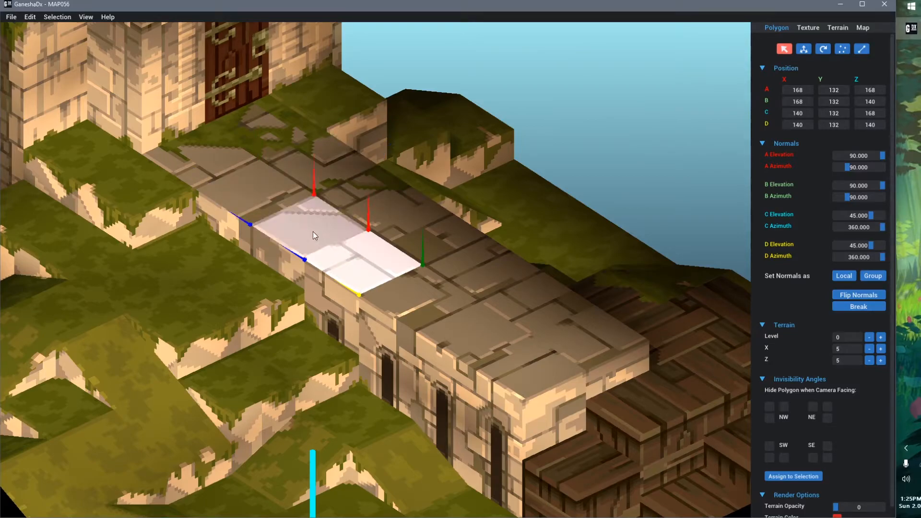
{"action": "left_click", "coordinate": [260, 178], "text": "shift"}
{"action": "mouse_move", "coordinate": [260, 175]}
{"action": "left_mouse_down", "text": "shift"}
{"action": "mouse_move", "coordinate": [389, 203]}
{"action": "mouse_move", "coordinate": [556, 318]}
{"action": "mouse_move", "coordinate": [435, 301]}
{"action": "left_mouse_up", "text": "shift"}
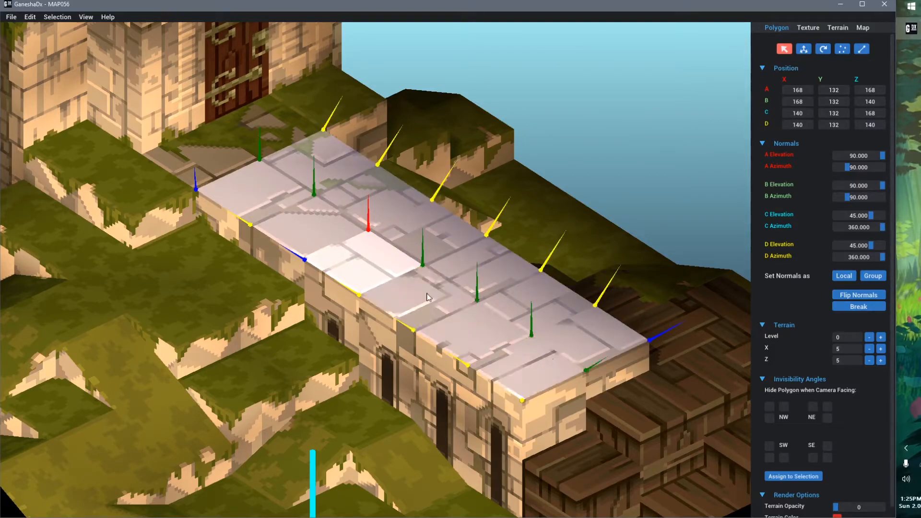
{"action": "mouse_move", "coordinate": [240, 186]}
{"action": "left_mouse_down", "text": "shift"}
{"action": "mouse_move", "coordinate": [268, 127]}
{"action": "mouse_move", "coordinate": [328, 91]}
{"action": "mouse_move", "coordinate": [191, 226]}
{"action": "mouse_move", "coordinate": [320, 354]}
{"action": "mouse_move", "coordinate": [408, 406]}
{"action": "mouse_move", "coordinate": [356, 407]}
{"action": "mouse_move", "coordinate": [311, 328]}
{"action": "mouse_move", "coordinate": [368, 345]}
{"action": "mouse_move", "coordinate": [495, 412]}
{"action": "left_mouse_up", "text": "shift"}
{"action": "middle_click_drag", "start_coordinate": [494, 413], "coordinate": [391, 280]}
{"action": "scroll", "coordinate": [391, 281], "scroll_direction": "down", "scroll_amount": 3}
{"action": "right_click_drag", "start_coordinate": [391, 281], "coordinate": [354, 268]}
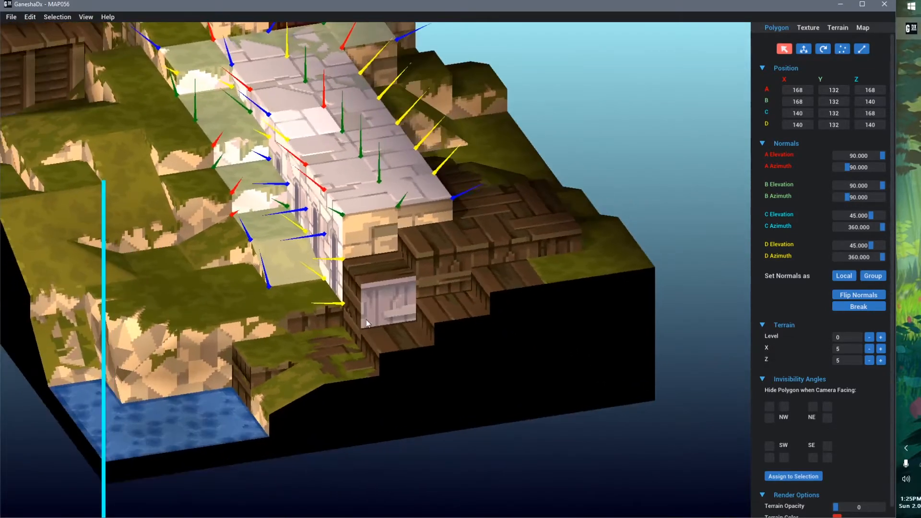
Start a fresh selection on the walkway's end wall and sweep it over the adjoining floor, side wall and grass polygons
{"action": "left_click", "coordinate": [355, 247]}
{"action": "mouse_move", "coordinate": [411, 218]}
{"action": "left_mouse_down", "text": "shift"}
{"action": "mouse_move", "coordinate": [421, 217]}
{"action": "mouse_move", "coordinate": [414, 195]}
{"action": "mouse_move", "coordinate": [327, 261]}
{"action": "mouse_move", "coordinate": [295, 199]}
{"action": "mouse_move", "coordinate": [392, 172]}
{"action": "mouse_move", "coordinate": [314, 159]}
{"action": "left_mouse_up", "text": "shift"}
{"action": "right_click_drag", "start_coordinate": [290, 283], "coordinate": [343, 291]}
{"action": "middle_click_drag", "start_coordinate": [234, 266], "coordinate": [348, 322]}
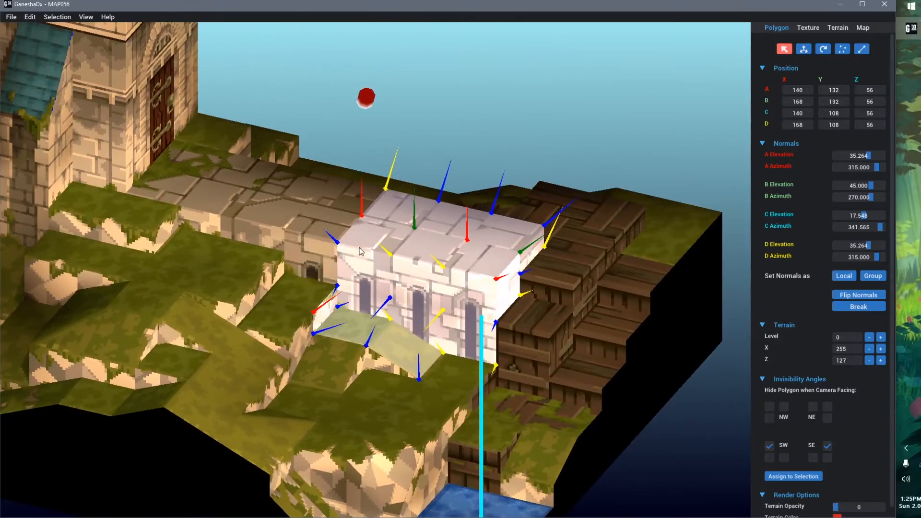
Restart the selection from a middle floor polygon and sweep it over the surrounding walkway floor, side walls and grass terraces
{"action": "left_click", "coordinate": [374, 226]}
{"action": "mouse_move", "coordinate": [256, 205]}
{"action": "left_mouse_down", "text": "shift"}
{"action": "mouse_move", "coordinate": [307, 268]}
{"action": "mouse_move", "coordinate": [365, 317]}
{"action": "mouse_move", "coordinate": [278, 336]}
{"action": "mouse_move", "coordinate": [410, 338]}
{"action": "mouse_move", "coordinate": [461, 216]}
{"action": "mouse_move", "coordinate": [281, 201]}
{"action": "left_mouse_up", "text": "shift"}
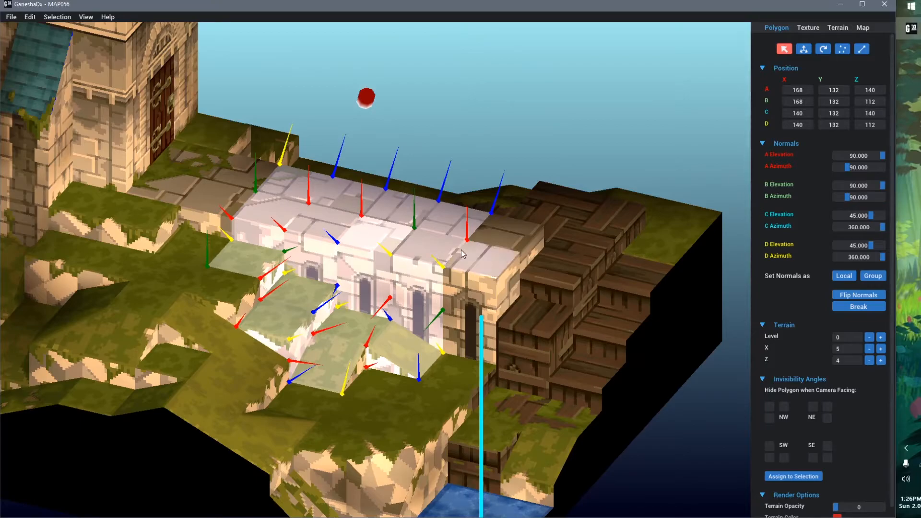
{"action": "left_click", "coordinate": [487, 262]}
{"action": "mouse_move", "coordinate": [487, 262]}
{"action": "left_mouse_down", "text": "shift"}
{"action": "mouse_move", "coordinate": [401, 205]}
{"action": "mouse_move", "coordinate": [426, 247]}
{"action": "mouse_move", "coordinate": [360, 329]}
{"action": "mouse_move", "coordinate": [375, 347]}
{"action": "left_mouse_up", "text": "shift"}
Begin a selection on the lower grass polygon and sweep it across the terraces, side walls and walkway floor
{"action": "left_click", "coordinate": [357, 412]}
{"action": "mouse_move", "coordinate": [358, 413]}
{"action": "left_mouse_down", "text": "shift"}
{"action": "mouse_move", "coordinate": [350, 367]}
{"action": "mouse_move", "coordinate": [304, 268]}
{"action": "left_mouse_up", "text": "shift"}
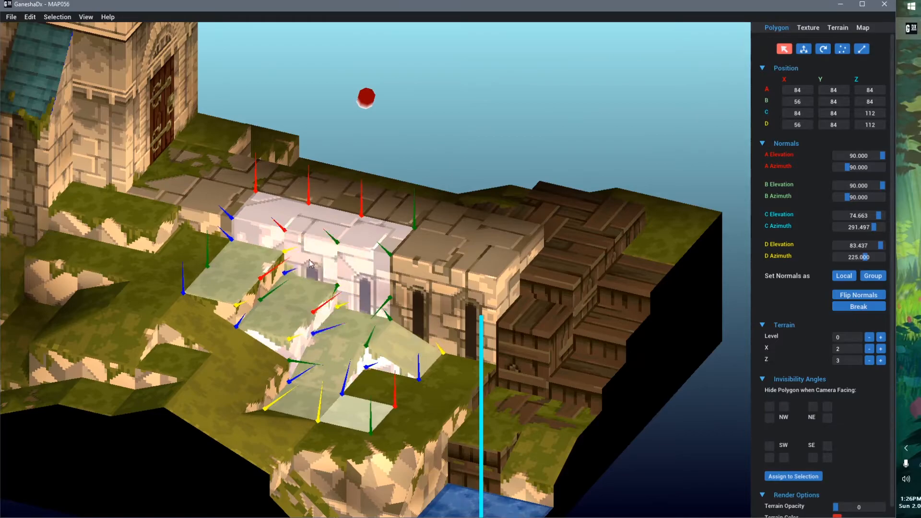
{"action": "mouse_move", "coordinate": [349, 286]}
{"action": "left_mouse_down", "text": "shift"}
{"action": "mouse_move", "coordinate": [413, 283]}
{"action": "mouse_move", "coordinate": [420, 316]}
{"action": "mouse_move", "coordinate": [499, 269]}
{"action": "mouse_move", "coordinate": [464, 254]}
{"action": "mouse_move", "coordinate": [374, 168]}
{"action": "mouse_move", "coordinate": [202, 211]}
{"action": "mouse_move", "coordinate": [144, 336]}
{"action": "mouse_move", "coordinate": [283, 438]}
{"action": "left_mouse_up", "text": "shift"}
{"action": "left_click_drag", "start_coordinate": [200, 306], "coordinate": [289, 280], "text": "shift"}
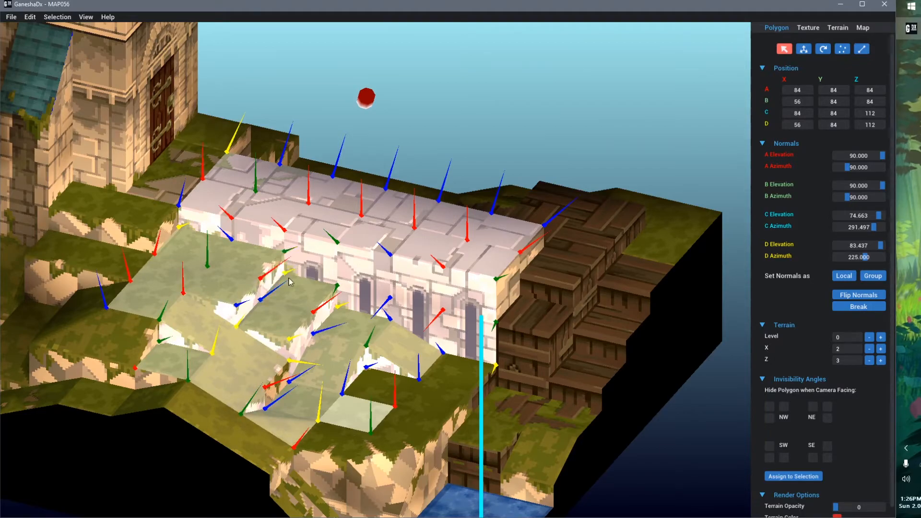
{"action": "left_click", "coordinate": [273, 383], "text": "shift"}
Switch briefly to the move tool and back to polygon selection, and extend the selection over the remaining lower grass and walkway end walls
{"action": "scroll", "coordinate": [413, 372], "scroll_direction": "down", "scroll_amount": 3}
{"action": "middle_click_drag", "start_coordinate": [422, 363], "coordinate": [471, 335]}
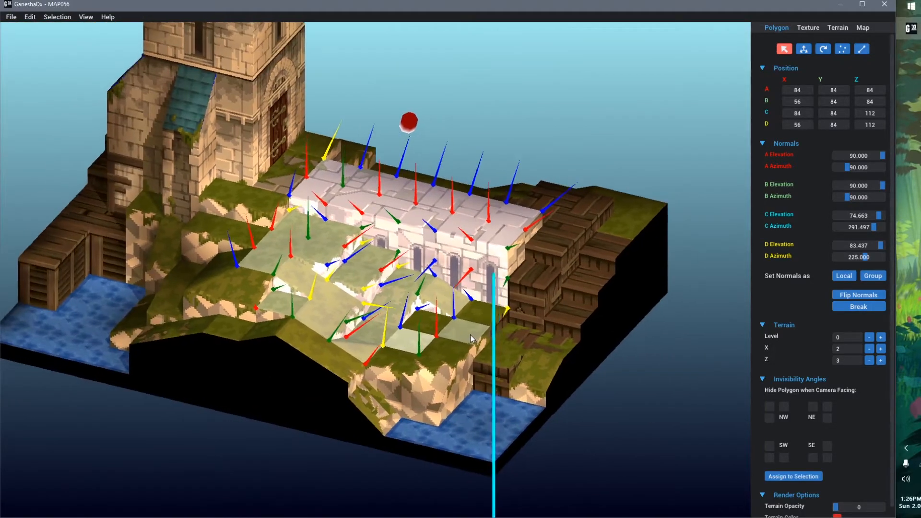
{"action": "right_click_drag", "start_coordinate": [472, 335], "coordinate": [465, 319]}
{"action": "scroll", "coordinate": [465, 318], "scroll_direction": "up", "scroll_amount": 2}
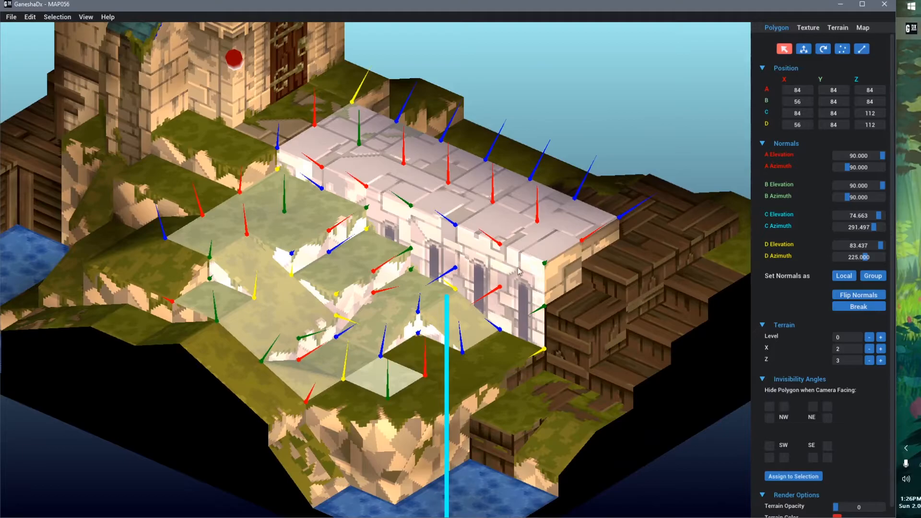
{"action": "left_click", "coordinate": [804, 49]}
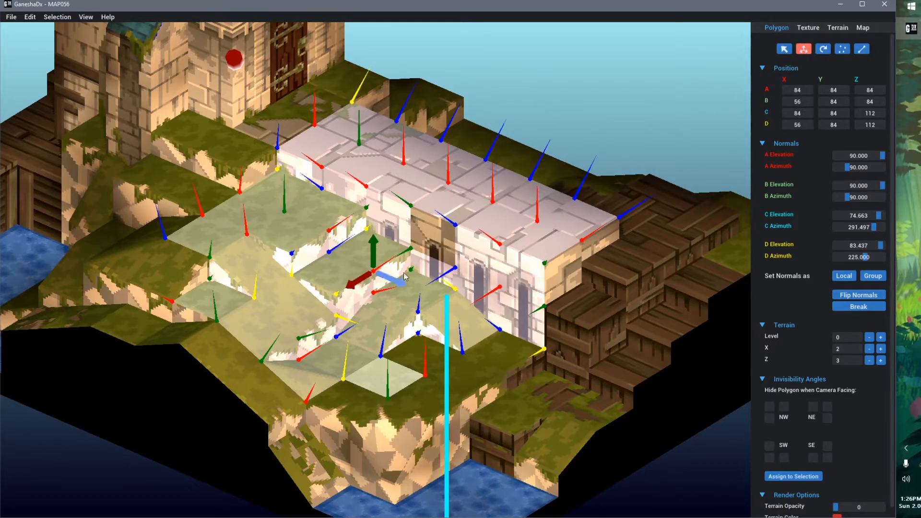
{"action": "left_click", "coordinate": [782, 48]}
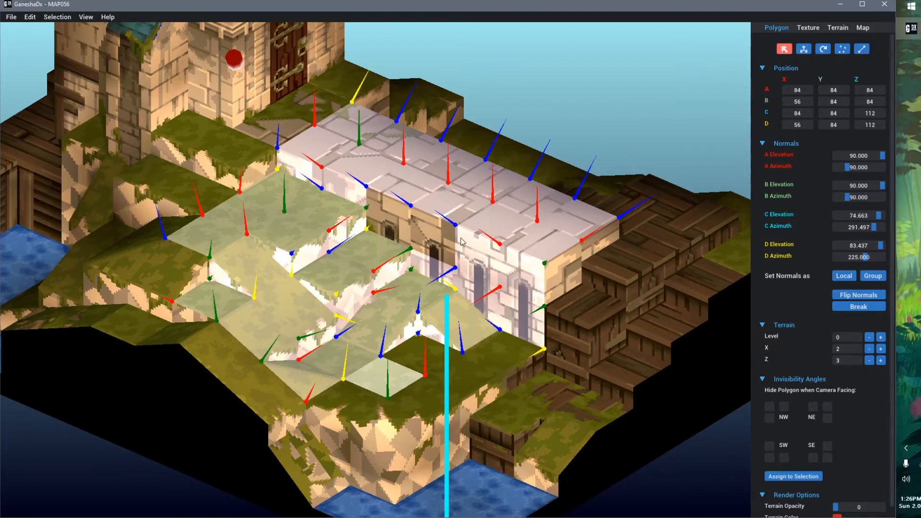
{"action": "left_click_drag", "start_coordinate": [494, 342], "coordinate": [367, 400], "text": "ctrl"}
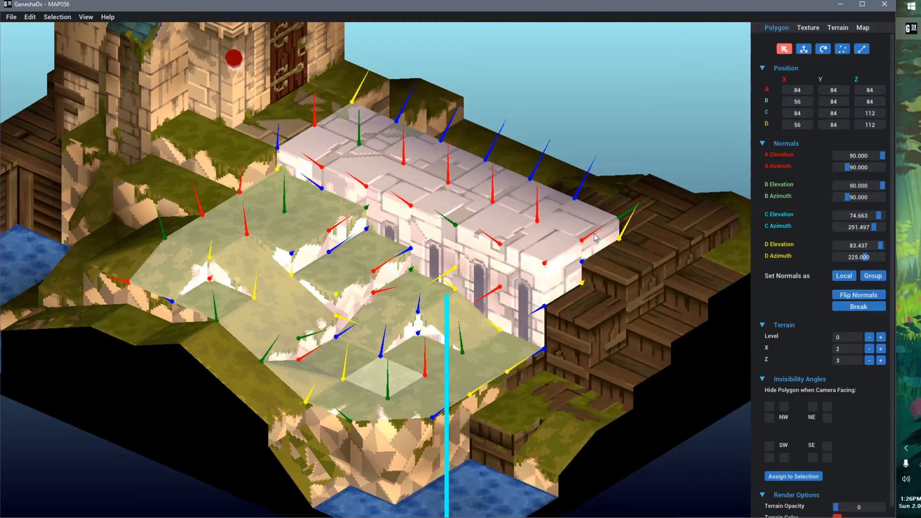
Start a new selection on the wall beside the tower door and extend it over the door and arch wall polygons
{"action": "scroll", "coordinate": [376, 362], "scroll_direction": "down", "scroll_amount": 5}
{"action": "scroll", "coordinate": [375, 362], "scroll_direction": "up", "scroll_amount": 3}
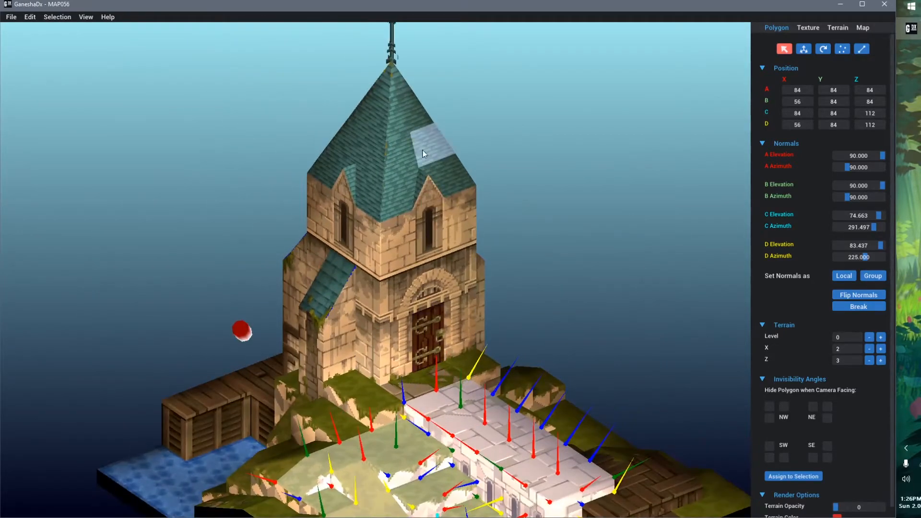
{"action": "middle_click_drag", "start_coordinate": [451, 374], "coordinate": [352, 277]}
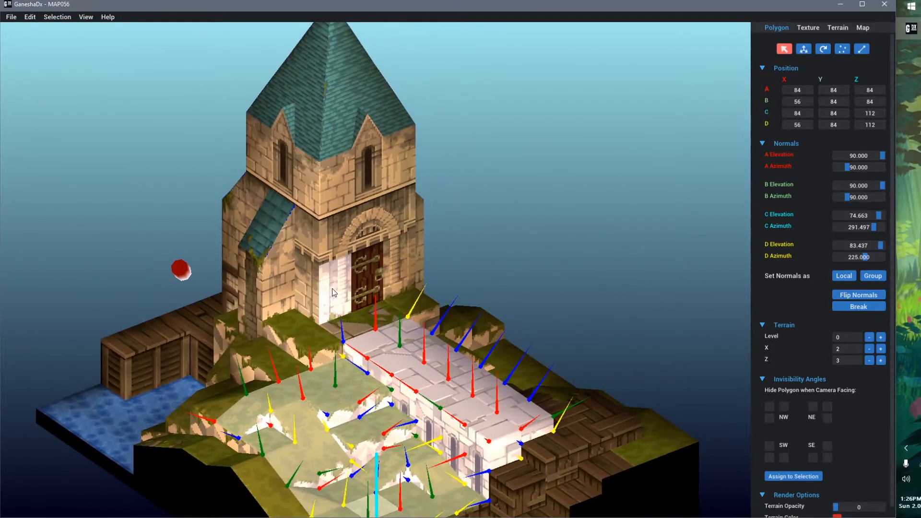
{"action": "left_click", "coordinate": [335, 293]}
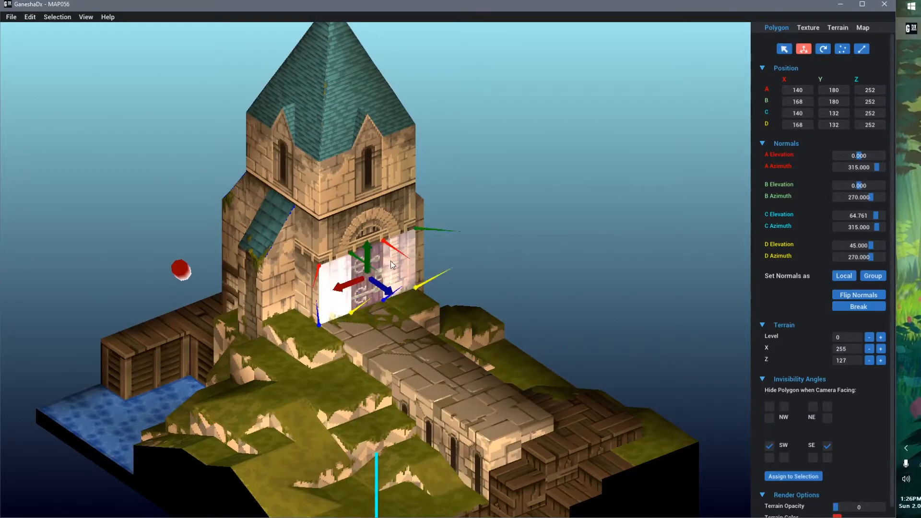
{"action": "left_click", "coordinate": [397, 235], "text": "shift"}
{"action": "left_click", "coordinate": [338, 229], "text": "shift"}
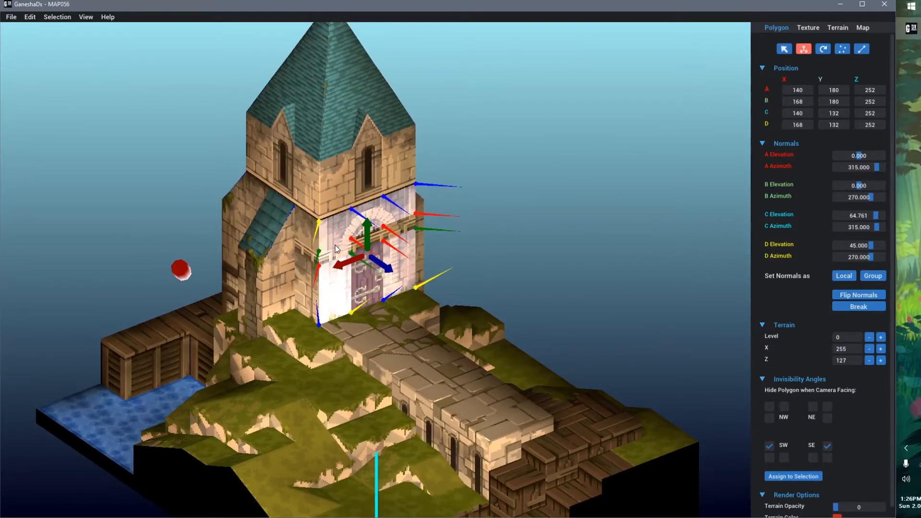
{"action": "left_click", "coordinate": [399, 184], "text": "shift"}
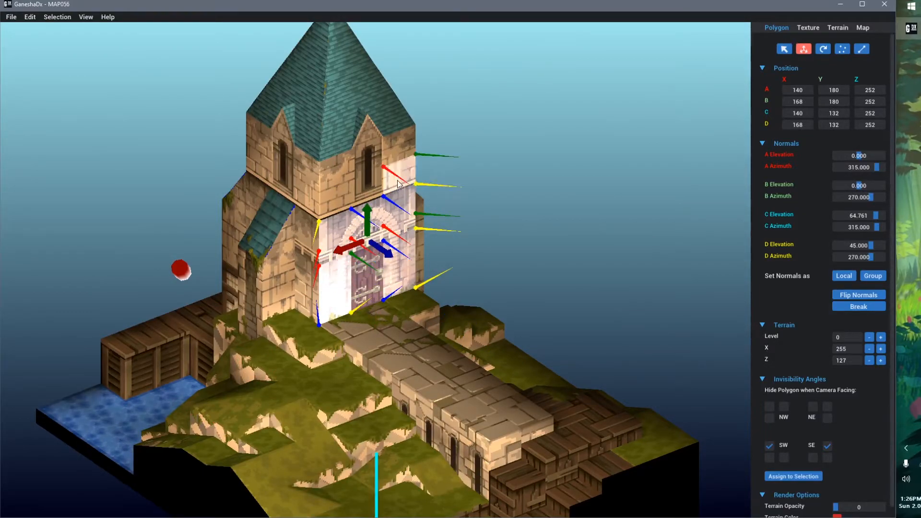
Extend the selection over the tower's upper front wall, window and gable polygons
{"action": "left_click", "coordinate": [398, 150], "text": "shift"}
{"action": "left_click", "coordinate": [372, 153], "text": "shift"}
{"action": "left_click", "coordinate": [359, 181], "text": "shift"}
{"action": "left_click", "coordinate": [348, 188], "text": "shift"}
{"action": "left_click", "coordinate": [329, 165], "text": "shift"}
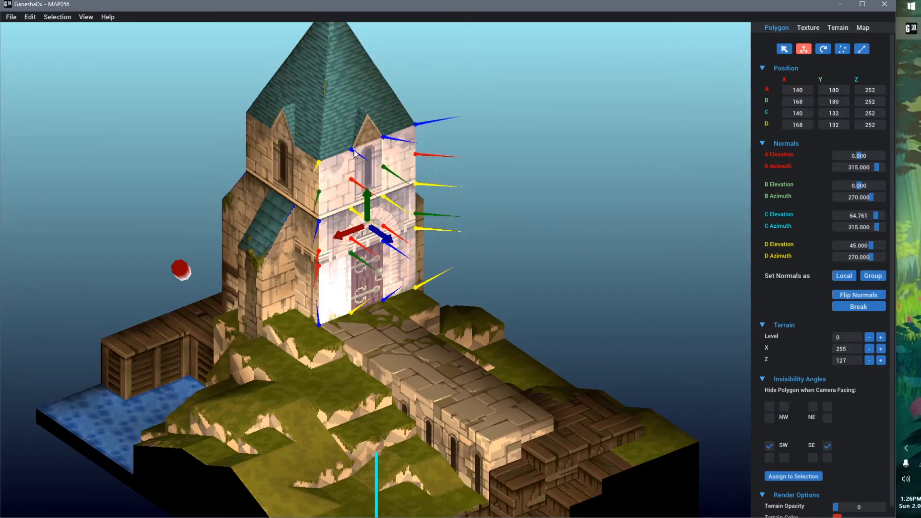
{"action": "left_click", "coordinate": [367, 133], "text": "shift"}
Extend the selection over all the roof polygons above the tower's door side, up to the peak
{"action": "left_click", "coordinate": [359, 124], "text": "shift"}
{"action": "left_click", "coordinate": [341, 124], "text": "shift"}
{"action": "left_click", "coordinate": [346, 87], "text": "shift"}
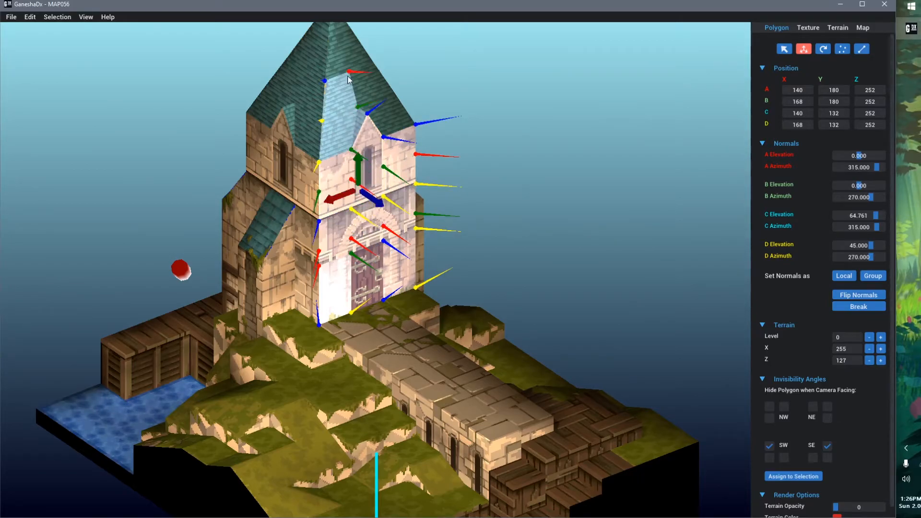
{"action": "left_click", "coordinate": [341, 64], "text": "shift"}
{"action": "left_click", "coordinate": [342, 29], "text": "shift"}
{"action": "left_click", "coordinate": [352, 42], "text": "shift"}
{"action": "middle_click_drag", "start_coordinate": [350, 44], "coordinate": [326, 99]}
{"action": "scroll", "coordinate": [324, 100], "scroll_direction": "up", "scroll_amount": 4}
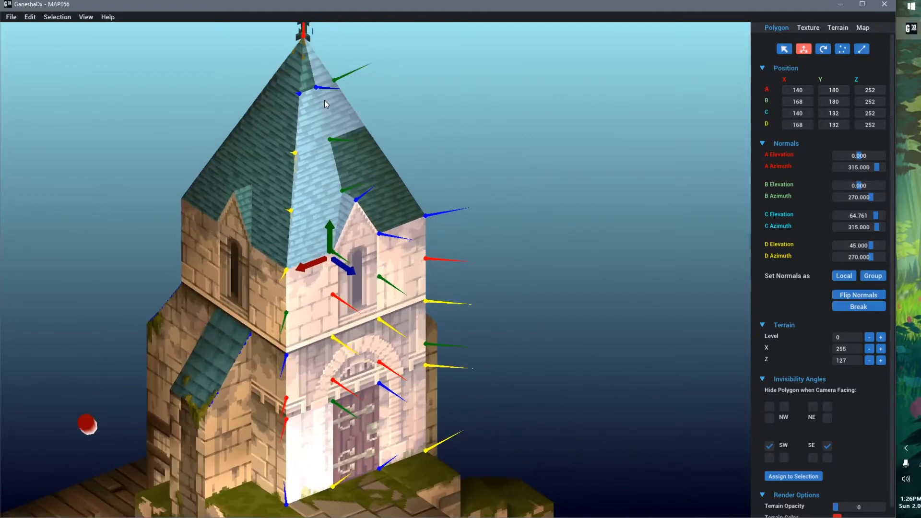
{"action": "left_click", "coordinate": [307, 78], "text": "shift"}
{"action": "left_click", "coordinate": [327, 104], "text": "shift"}
{"action": "left_click", "coordinate": [359, 161], "text": "shift"}
{"action": "left_click", "coordinate": [380, 197], "text": "shift"}
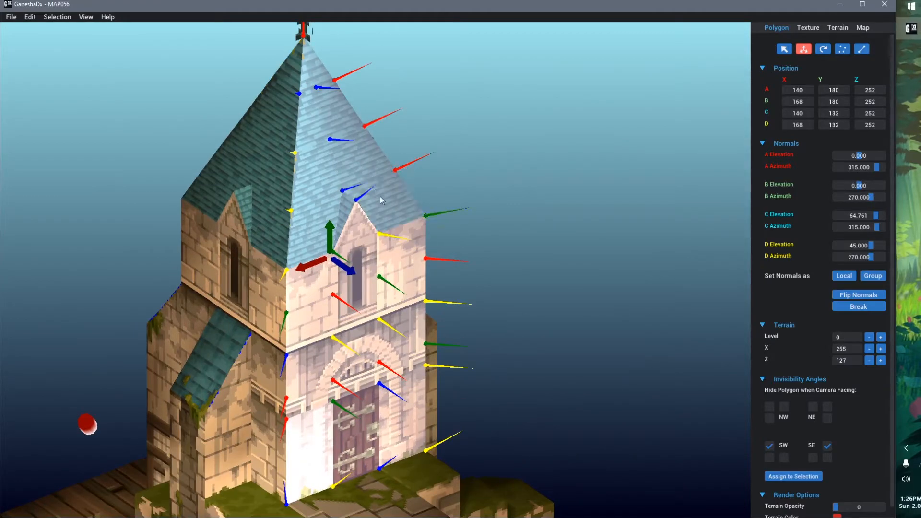
Clear the tower selection and return to the polygon selection tool
{"action": "middle_click_drag", "start_coordinate": [356, 338], "coordinate": [364, 304]}
{"action": "scroll", "coordinate": [363, 304], "scroll_direction": "down", "scroll_amount": 2}
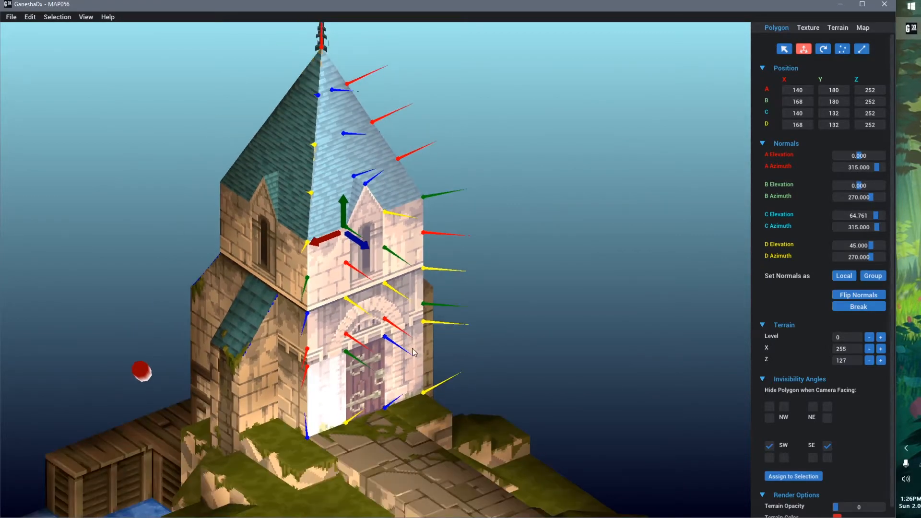
{"action": "left_click", "coordinate": [532, 346]}
{"action": "key", "text": "q"}
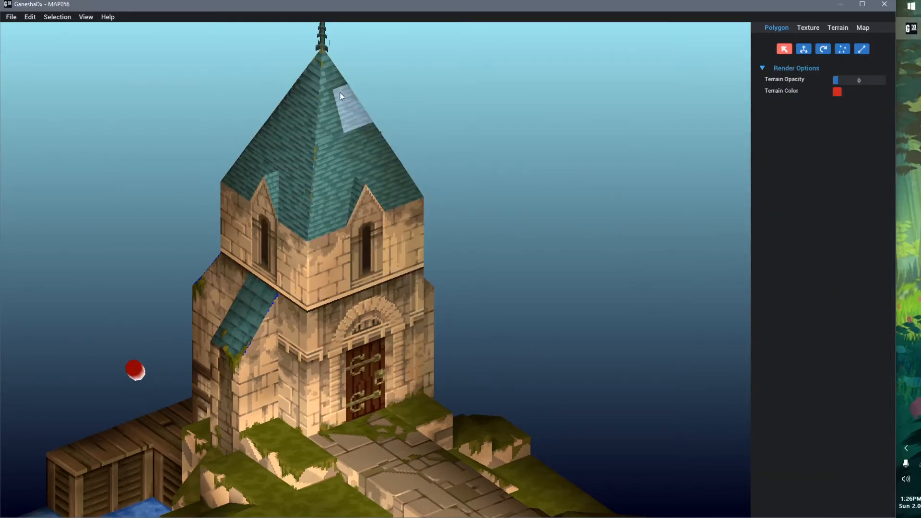
Start a selection at the roof's peak and sweep it down the roof edge onto the tower's upper front wall
{"action": "left_click", "coordinate": [337, 77]}
{"action": "left_click", "coordinate": [328, 82], "text": "shift"}
{"action": "left_click", "coordinate": [329, 113], "text": "shift"}
{"action": "left_click", "coordinate": [330, 149], "text": "shift"}
{"action": "left_click", "coordinate": [332, 201], "text": "shift"}
{"action": "left_click", "coordinate": [336, 248], "text": "shift"}
{"action": "left_click", "coordinate": [338, 274], "text": "shift"}
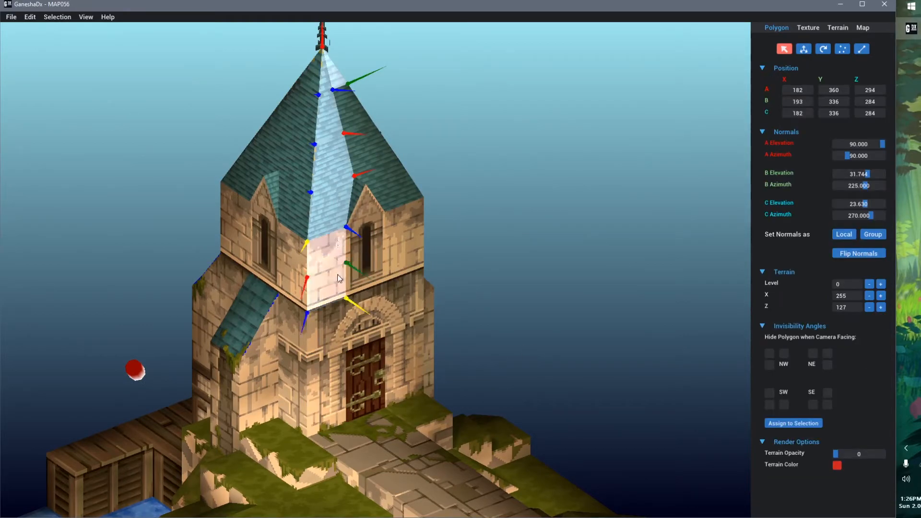
Sweep the selection down beside the door, across it, and up the opposite side of the front wall to the gable
{"action": "left_click", "coordinate": [328, 322], "text": "shift"}
{"action": "left_click", "coordinate": [331, 383], "text": "shift"}
{"action": "left_click", "coordinate": [349, 396], "text": "shift"}
{"action": "left_click", "coordinate": [408, 336], "text": "shift"}
{"action": "left_click", "coordinate": [394, 249], "text": "shift"}
{"action": "left_click", "coordinate": [372, 192], "text": "shift"}
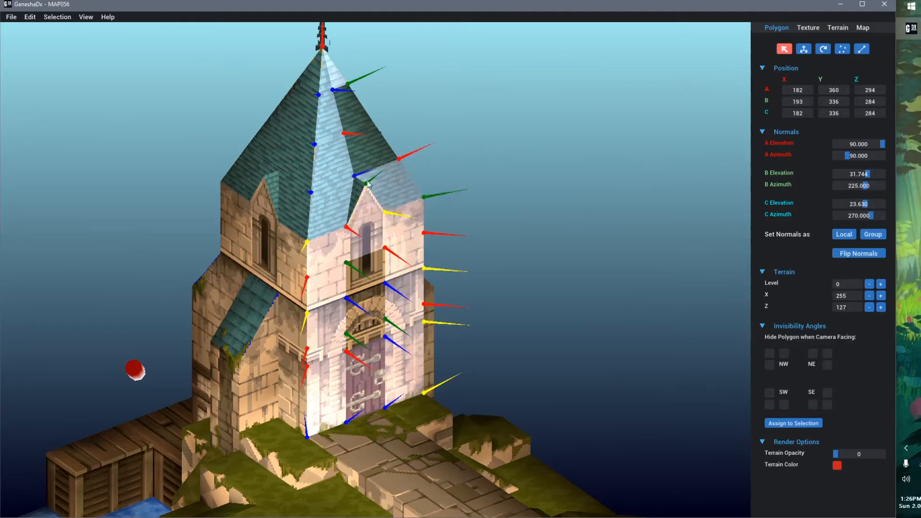
Add the remaining roof, window, arch and gable polygons of the tower's front face to the selection
{"action": "left_click", "coordinate": [360, 155], "text": "shift"}
{"action": "left_click", "coordinate": [344, 127], "text": "shift"}
{"action": "left_click", "coordinate": [363, 269], "text": "shift"}
{"action": "left_click", "coordinate": [368, 310], "text": "shift"}
{"action": "left_click", "coordinate": [371, 336], "text": "shift"}
{"action": "left_click", "coordinate": [351, 205], "text": "shift"}
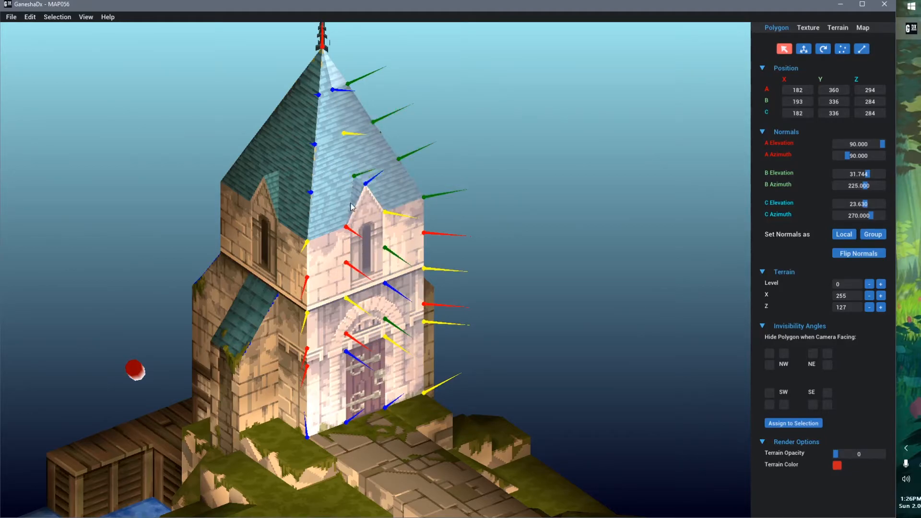
Inspect the selected tower face from another angle and clear the selection
{"action": "middle_click_drag", "start_coordinate": [415, 350], "coordinate": [328, 359]}
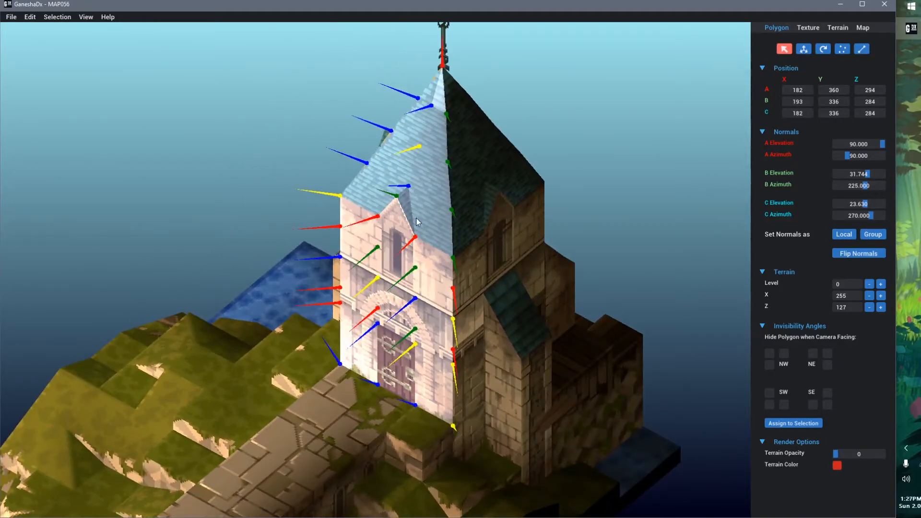
{"action": "middle_click_drag", "start_coordinate": [361, 393], "coordinate": [488, 331]}
{"action": "left_click", "coordinate": [487, 329]}
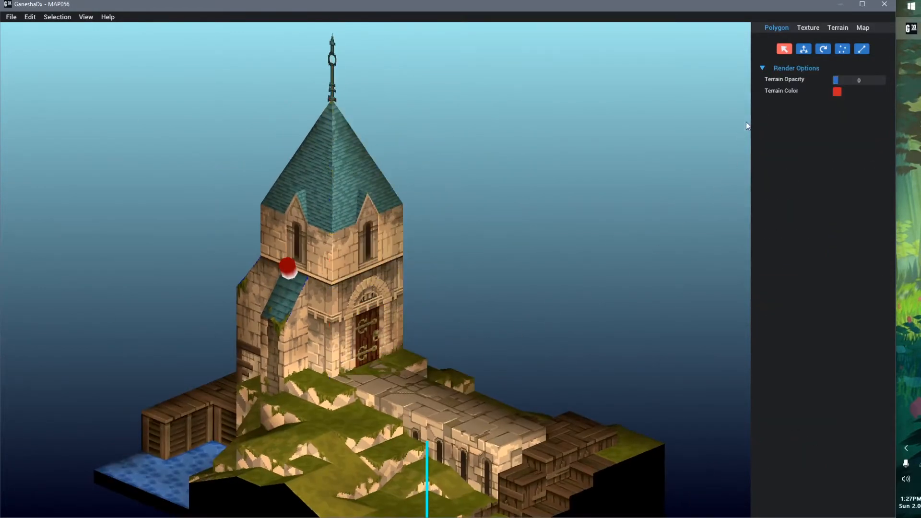
Activate the polygon rotation tool and select the corner floor polygon at the walkway's far end
{"action": "left_click", "coordinate": [820, 50]}
{"action": "middle_click_drag", "start_coordinate": [597, 297], "coordinate": [442, 236]}
{"action": "scroll", "coordinate": [492, 234], "scroll_direction": "up", "scroll_amount": 4}
{"action": "middle_click_drag", "start_coordinate": [410, 270], "coordinate": [376, 229]}
{"action": "scroll", "coordinate": [426, 269], "scroll_direction": "up", "scroll_amount": 4}
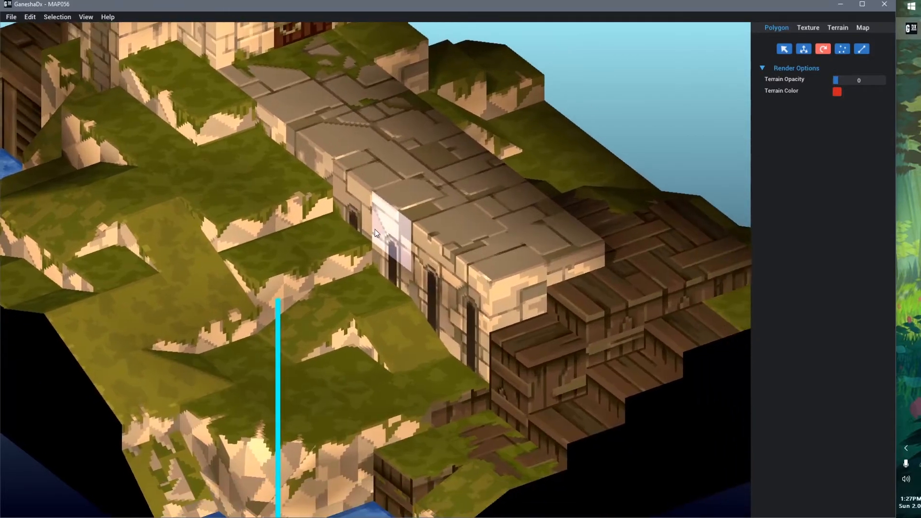
{"action": "left_click", "coordinate": [485, 243]}
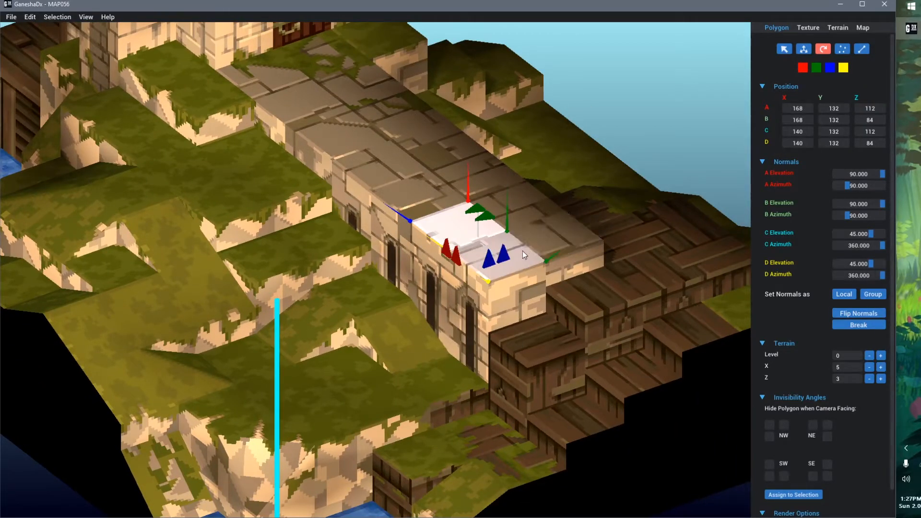
{"action": "left_click", "coordinate": [522, 255]}
Try rotating the corner floor polygon with the Z and X axis rotation handles, returning it to its original orientation
{"action": "middle_click_drag", "start_coordinate": [522, 301], "coordinate": [351, 279]}
{"action": "scroll", "coordinate": [531, 331], "scroll_direction": "up", "scroll_amount": 3}
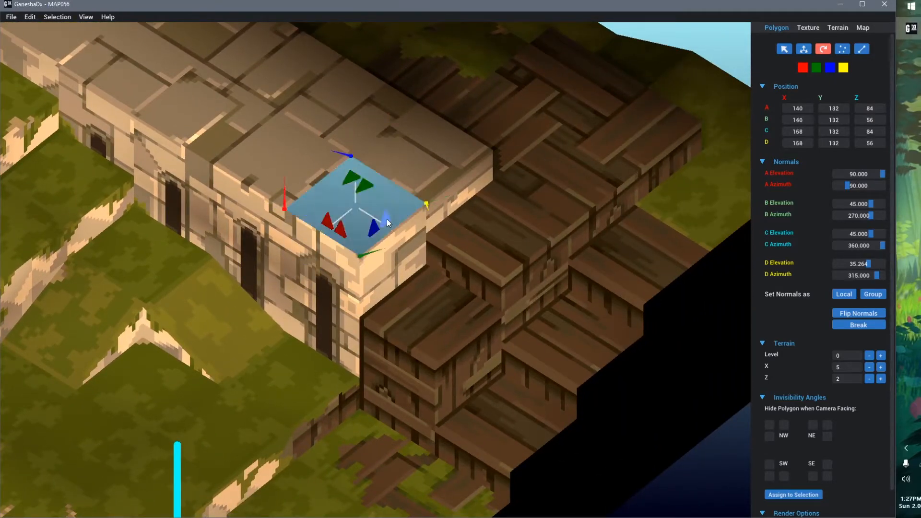
{"action": "scroll", "coordinate": [325, 259], "scroll_direction": "up", "scroll_amount": 3}
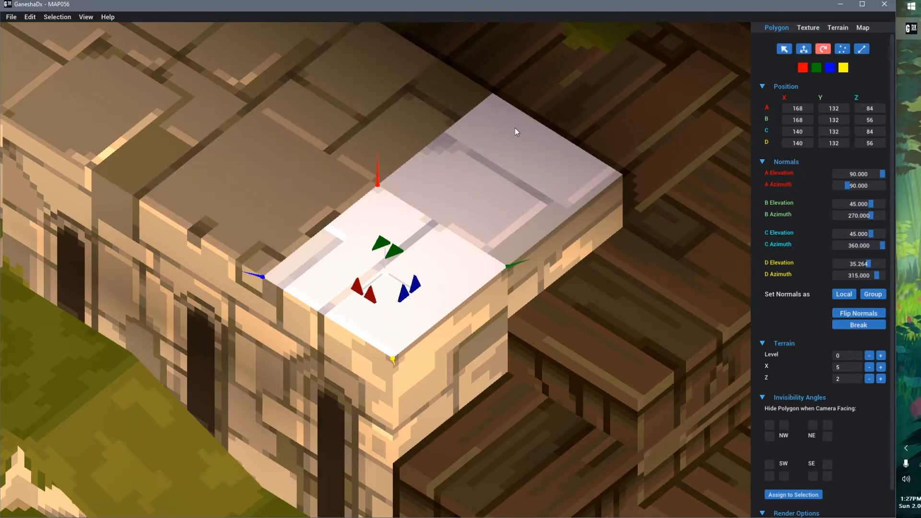
{"action": "left_click", "coordinate": [371, 295]}
{"action": "left_click", "coordinate": [372, 295]}
Focus on the corner floor polygon, and rotate it 90° about the X axis and back to flat
{"action": "middle_click_drag", "start_coordinate": [354, 401], "coordinate": [445, 370]}
{"action": "key", "text": "f"}
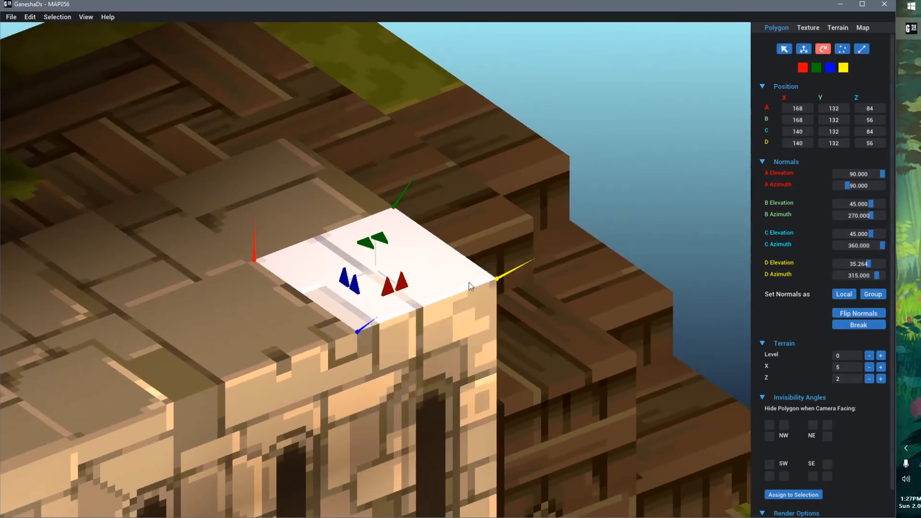
{"action": "left_click", "coordinate": [401, 287]}
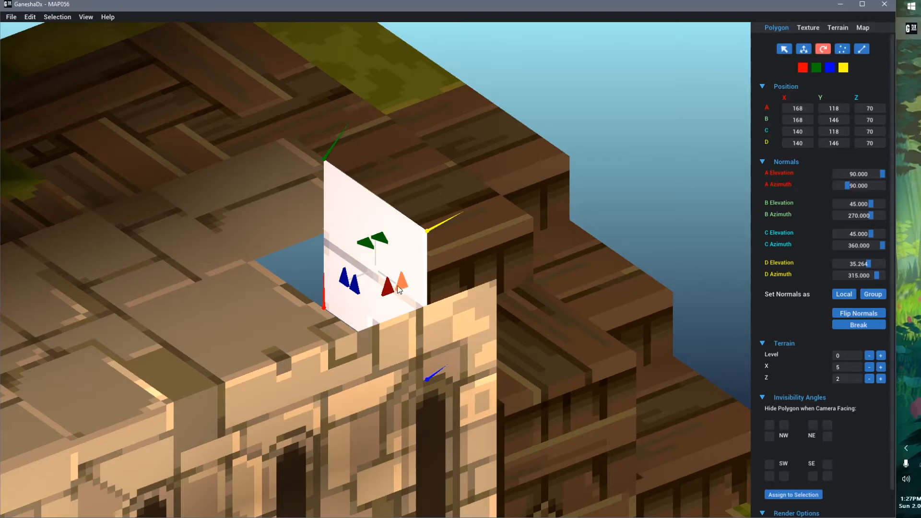
{"action": "left_click", "coordinate": [388, 288]}
Rotate the corner floor polygon about the Z axis and back to flat
{"action": "middle_click_drag", "start_coordinate": [394, 336], "coordinate": [417, 336]}
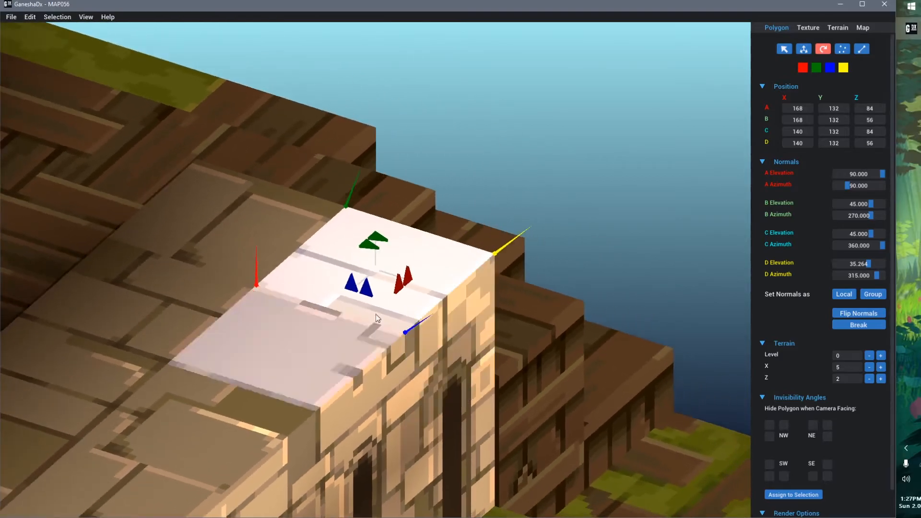
{"action": "left_click", "coordinate": [350, 286]}
{"action": "left_click", "coordinate": [365, 289]}
Rotate the corner floor polygon through a full turn about the Y axis in 90° increments
{"action": "middle_click_drag", "start_coordinate": [312, 392], "coordinate": [385, 411]}
{"action": "left_click", "coordinate": [390, 288]}
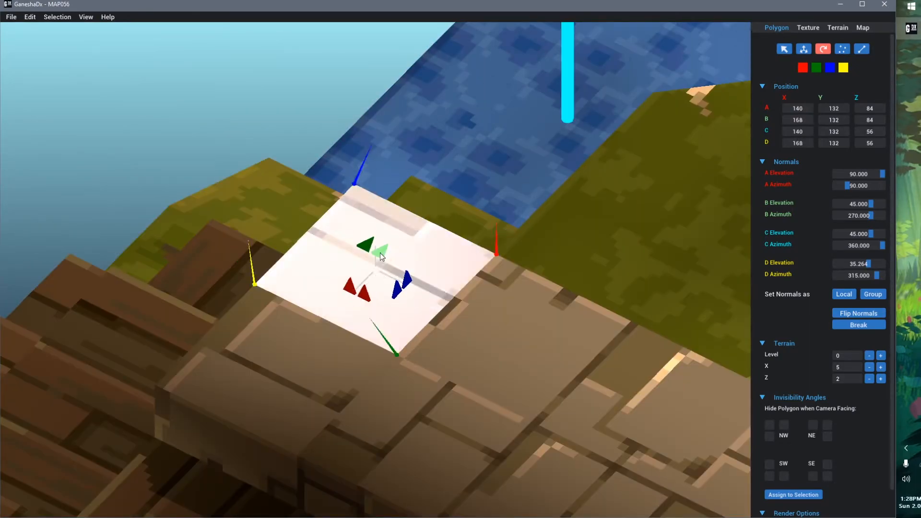
{"action": "left_click", "coordinate": [381, 255]}
{"action": "left_click", "coordinate": [381, 255]}
{"action": "left_click", "coordinate": [381, 253]}
Select the low wall polygon at the walkway's end above the planks, and rotate it about the Y axis and back
{"action": "right_click_drag", "start_coordinate": [340, 372], "coordinate": [385, 412]}
{"action": "middle_click_drag", "start_coordinate": [384, 412], "coordinate": [356, 269]}
{"action": "left_click", "coordinate": [355, 270]}
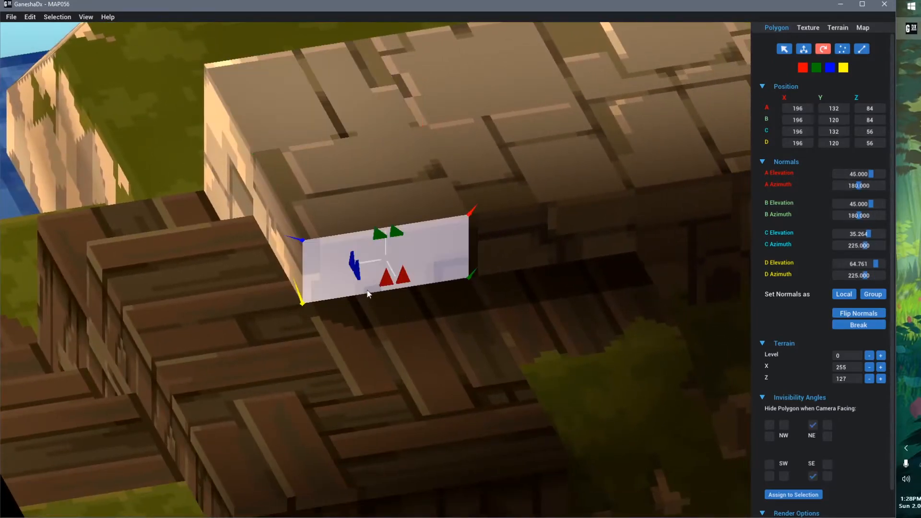
{"action": "left_click", "coordinate": [397, 231]}
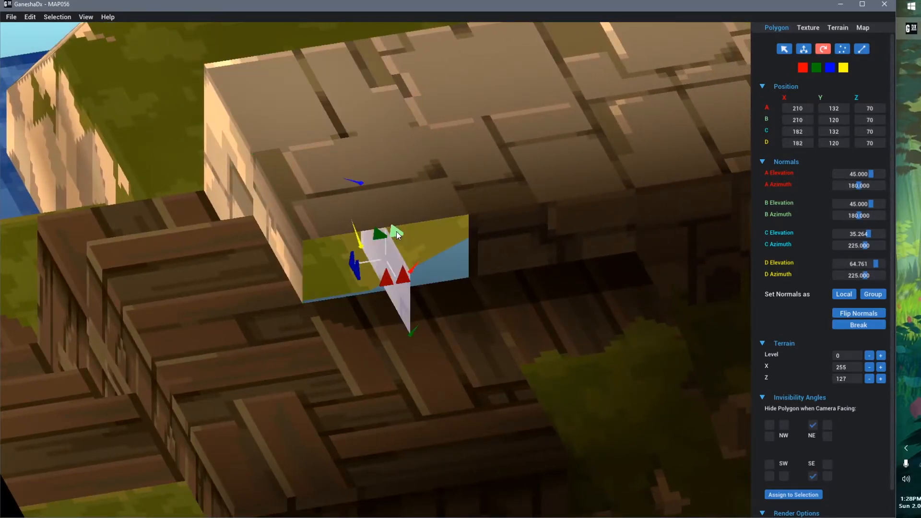
{"action": "left_click", "coordinate": [396, 232]}
{"action": "left_click", "coordinate": [380, 234]}
{"action": "left_click", "coordinate": [395, 234]}
Repeatedly rotate the low wall polygon back and forth about the Y axis, ending in its original orientation
{"action": "right_click_drag", "start_coordinate": [399, 332], "coordinate": [430, 344]}
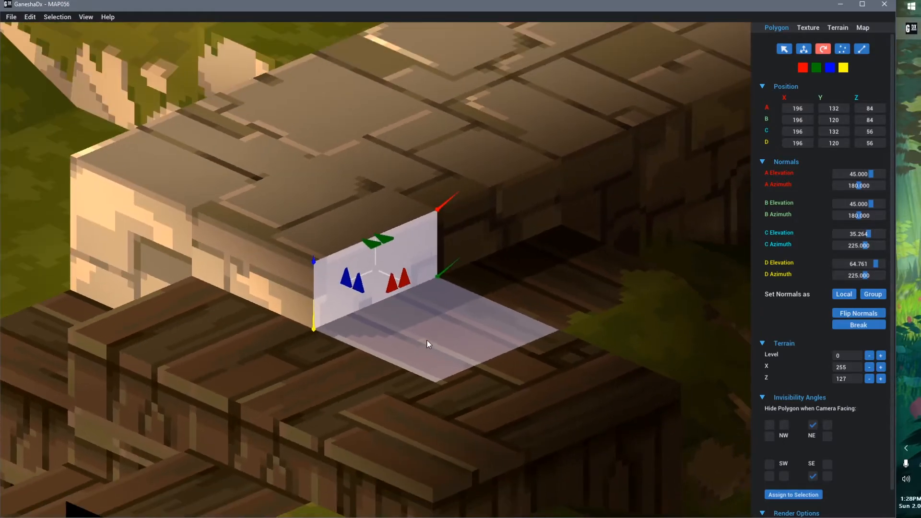
{"action": "left_click", "coordinate": [370, 247]}
{"action": "left_click", "coordinate": [383, 243]}
{"action": "left_click", "coordinate": [377, 244]}
{"action": "left_click", "coordinate": [384, 241]}
{"action": "left_click", "coordinate": [371, 247]}
{"action": "left_click", "coordinate": [387, 239]}
Select the walkway's corner floor polygon and add the three neighbouring floor polygons at that end
{"action": "scroll", "coordinate": [361, 295], "scroll_direction": "down", "scroll_amount": 5}
{"action": "right_click_drag", "start_coordinate": [360, 313], "coordinate": [319, 289]}
{"action": "middle_click_drag", "start_coordinate": [319, 288], "coordinate": [338, 300]}
{"action": "left_click", "coordinate": [335, 280]}
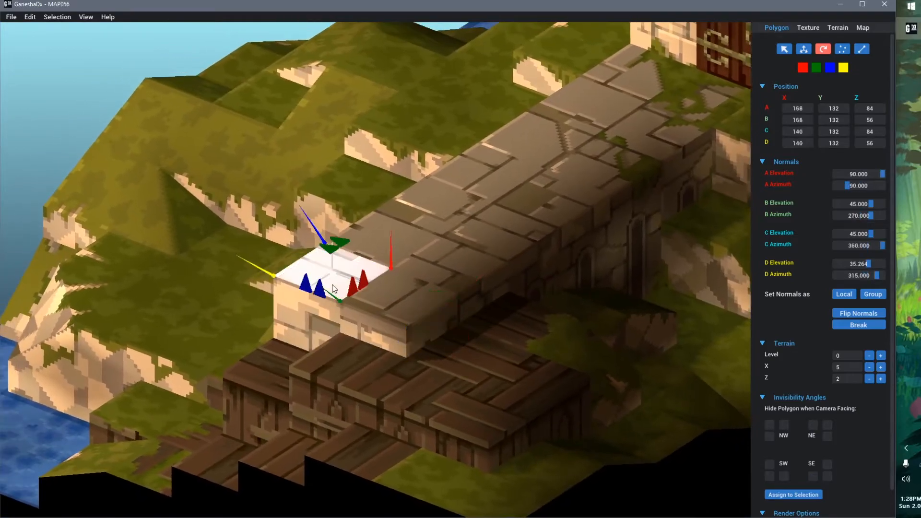
{"action": "left_click", "coordinate": [382, 229], "text": "ctrl"}
{"action": "left_click", "coordinate": [436, 270], "text": "ctrl"}
{"action": "left_click", "coordinate": [368, 305], "text": "ctrl"}
Rotate the four selected end floor polygons 90° about the X axis and back to flat
{"action": "right_click_drag", "start_coordinate": [364, 307], "coordinate": [326, 340]}
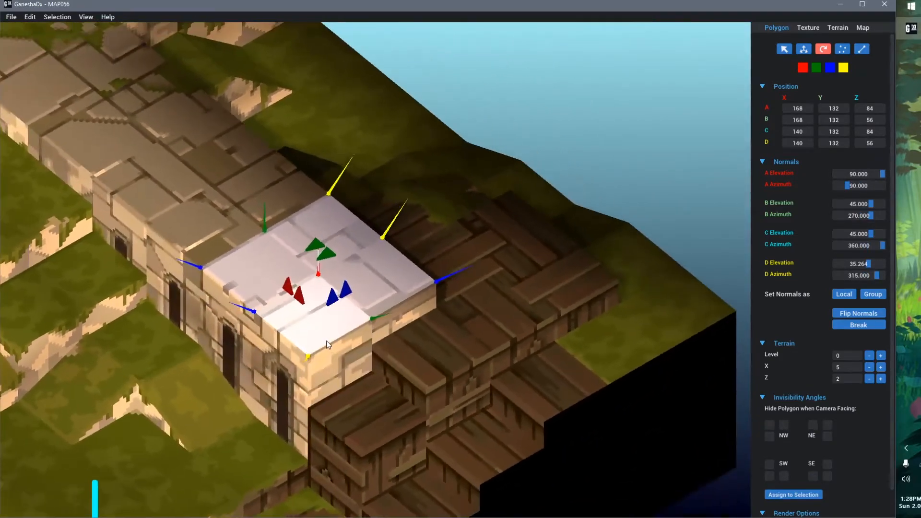
{"action": "left_click", "coordinate": [287, 291]}
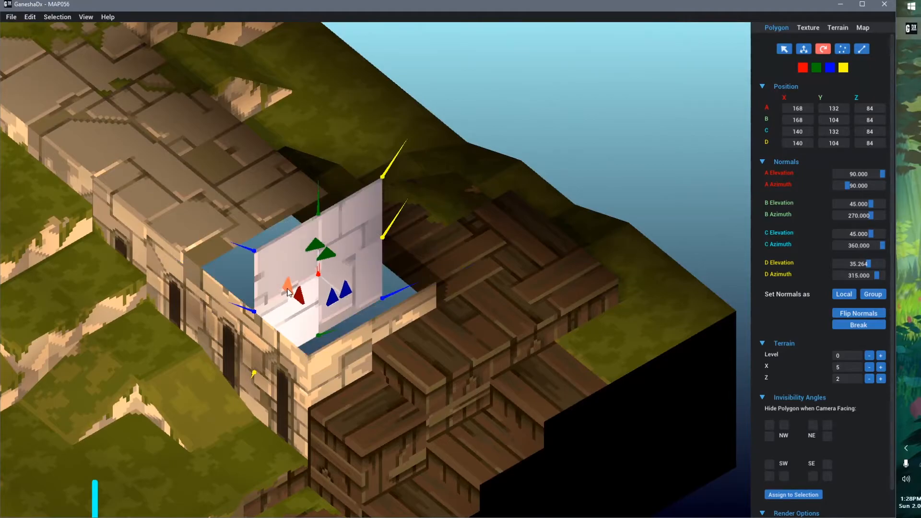
{"action": "left_click", "coordinate": [293, 298]}
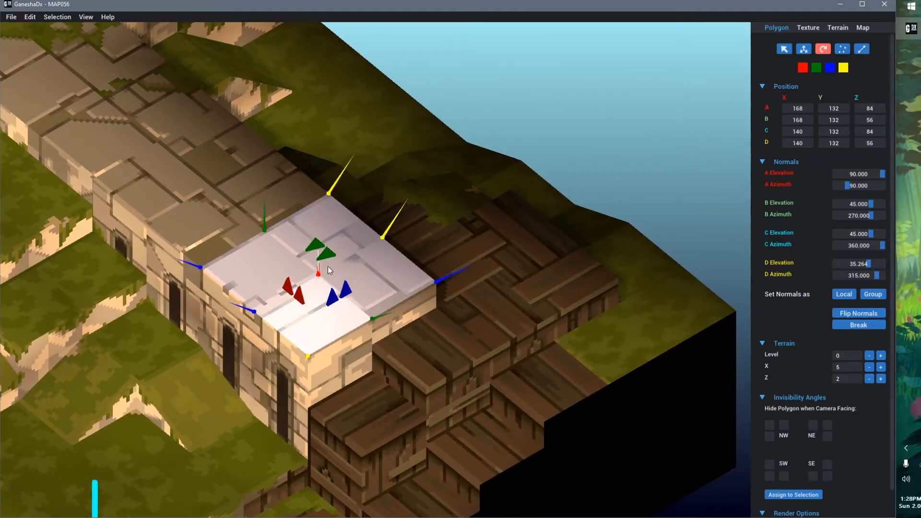
Add the four walkway floor polygons nearest the tower door to the selection
{"action": "middle_click_drag", "start_coordinate": [234, 268], "coordinate": [340, 351]}
{"action": "left_click", "coordinate": [161, 99], "text": "ctrl"}
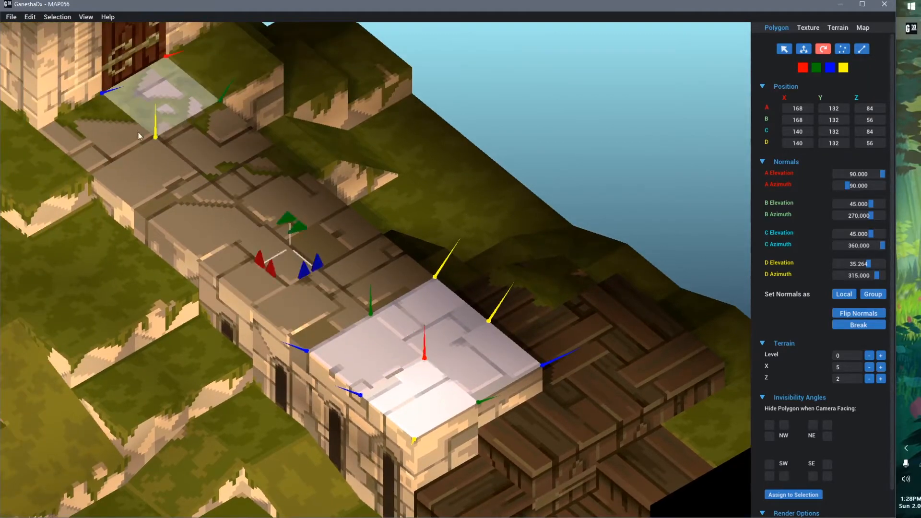
{"action": "left_click", "coordinate": [97, 133], "text": "ctrl"}
{"action": "left_click", "coordinate": [142, 171], "text": "ctrl"}
{"action": "left_click", "coordinate": [210, 159], "text": "ctrl"}
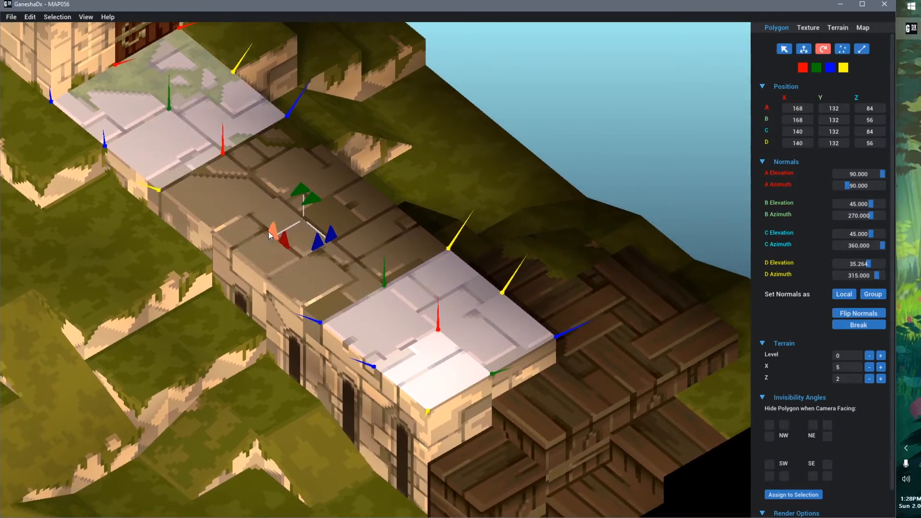
Rotate the floor polygons selected at both ends of the walkway together, 90° about the X axis
{"action": "left_click", "coordinate": [271, 232]}
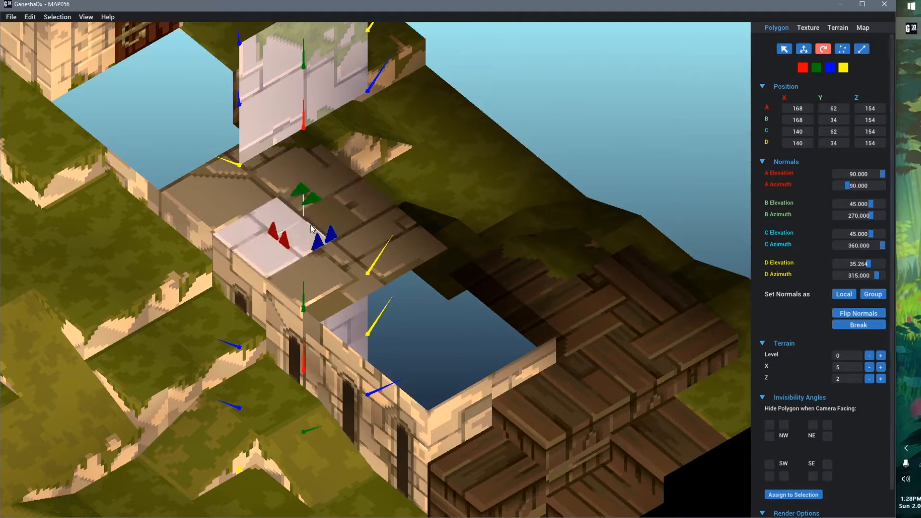
{"action": "left_click", "coordinate": [279, 234]}
{"action": "left_click", "coordinate": [274, 233]}
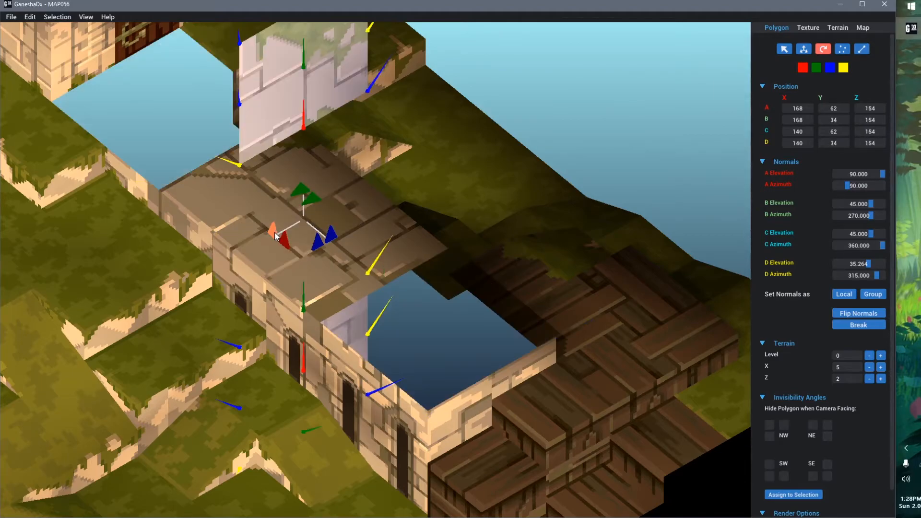
Rotate the floor polygons selected at both ends of the walkway back to flat about the X axis
{"action": "left_click", "coordinate": [286, 239]}
{"action": "middle_click_drag", "start_coordinate": [395, 315], "coordinate": [424, 322]}
{"action": "scroll", "coordinate": [424, 323], "scroll_direction": "down", "scroll_amount": 2}
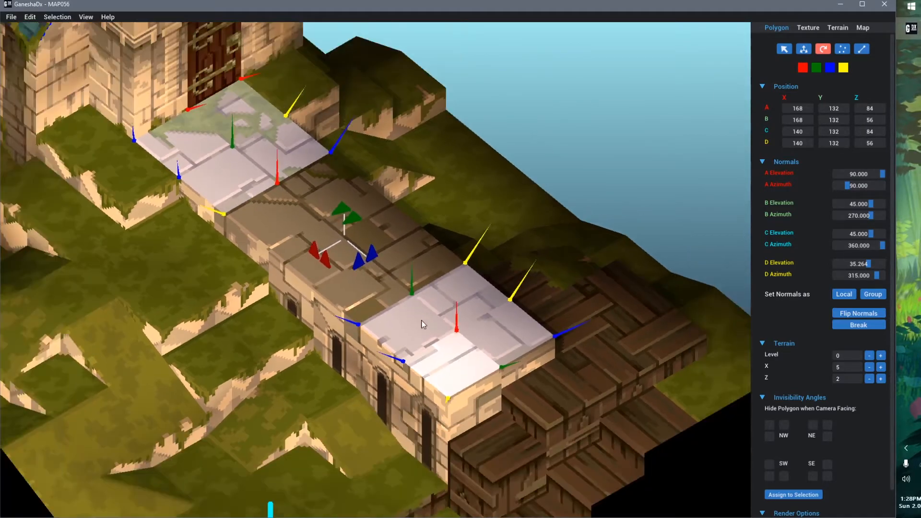
{"action": "right_click_drag", "start_coordinate": [423, 322], "coordinate": [421, 326]}
{"action": "middle_click_drag", "start_coordinate": [330, 282], "coordinate": [391, 275]}
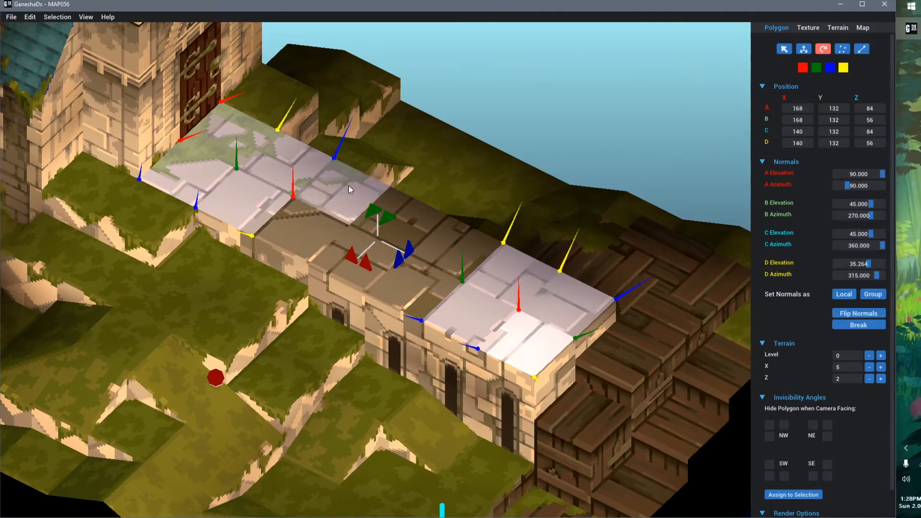
Try vertex A of the active corner floor polygon as the rotation pivot, and settle on its yellow vertex D instead
{"action": "left_click", "coordinate": [804, 69]}
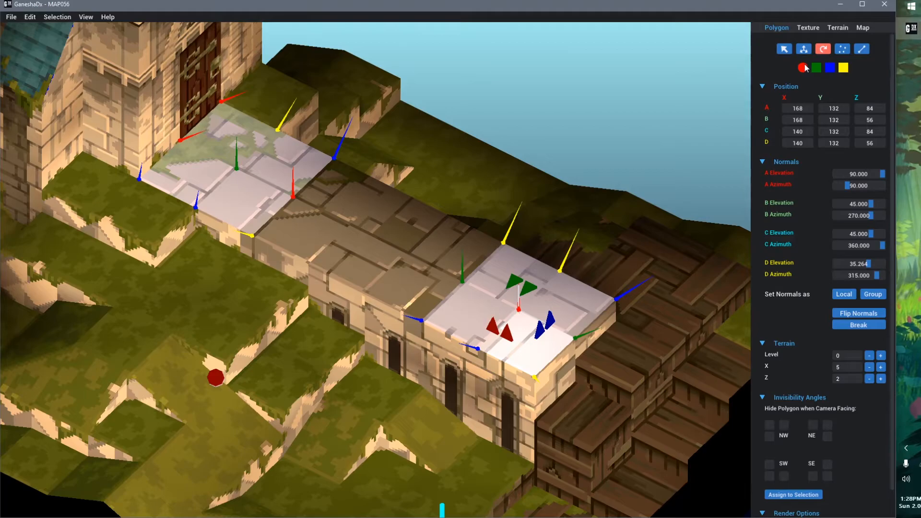
{"action": "middle_click_drag", "start_coordinate": [533, 357], "coordinate": [426, 277]}
{"action": "scroll", "coordinate": [427, 277], "scroll_direction": "up", "scroll_amount": 3}
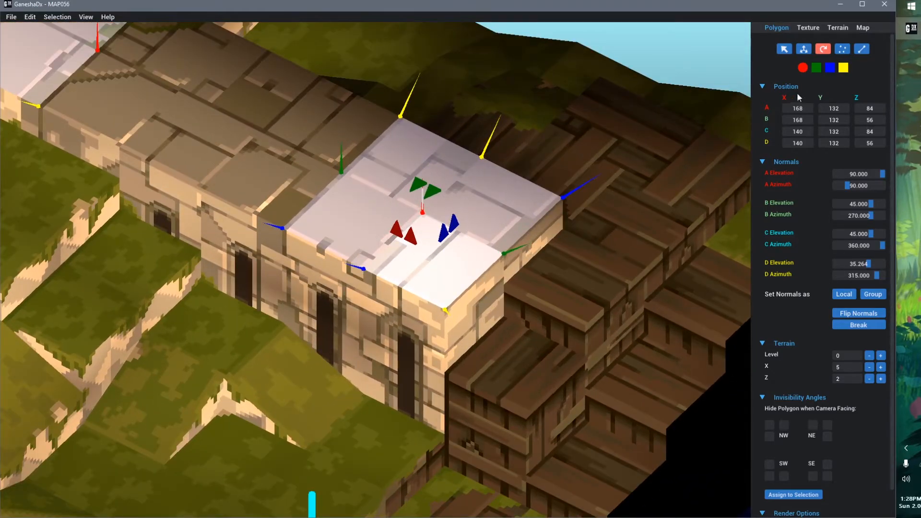
{"action": "left_click", "coordinate": [844, 68]}
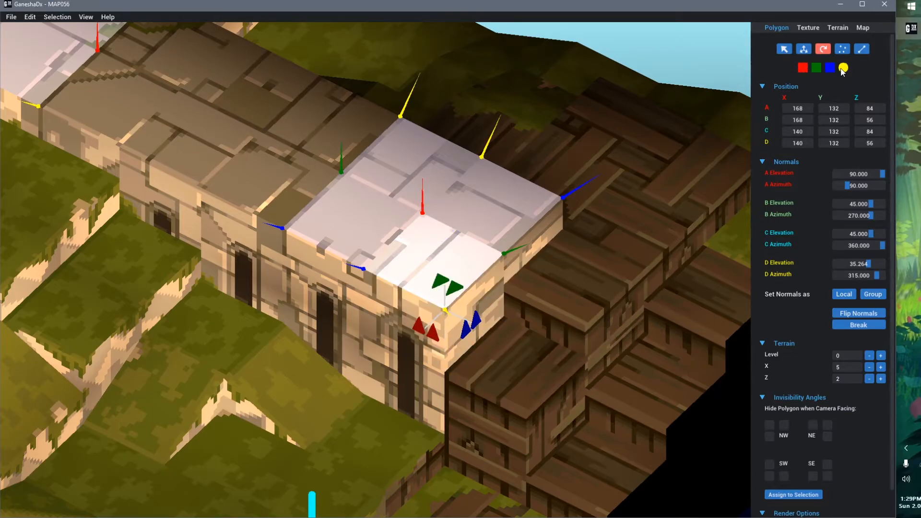
{"action": "left_click", "coordinate": [843, 68]}
{"action": "scroll", "coordinate": [398, 183], "scroll_direction": "down", "scroll_amount": 3}
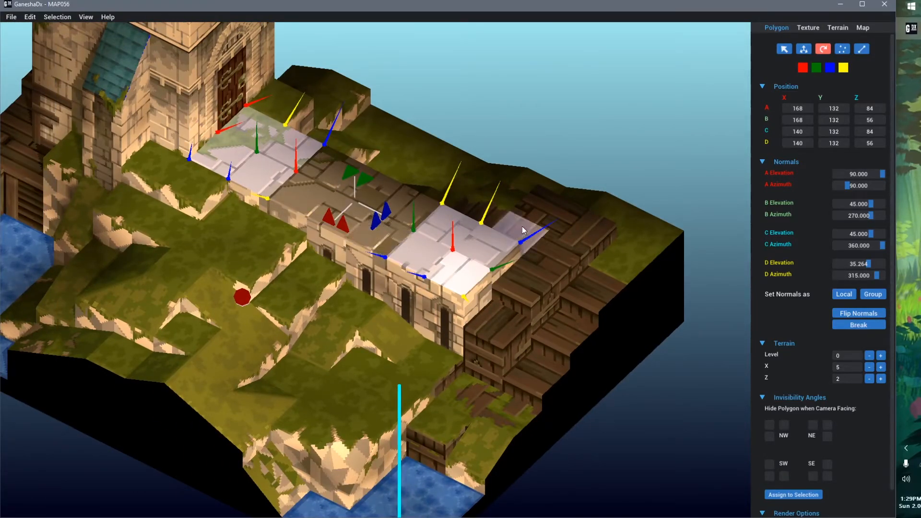
{"action": "left_click", "coordinate": [842, 71]}
{"action": "scroll", "coordinate": [477, 295], "scroll_direction": "up", "scroll_amount": 3}
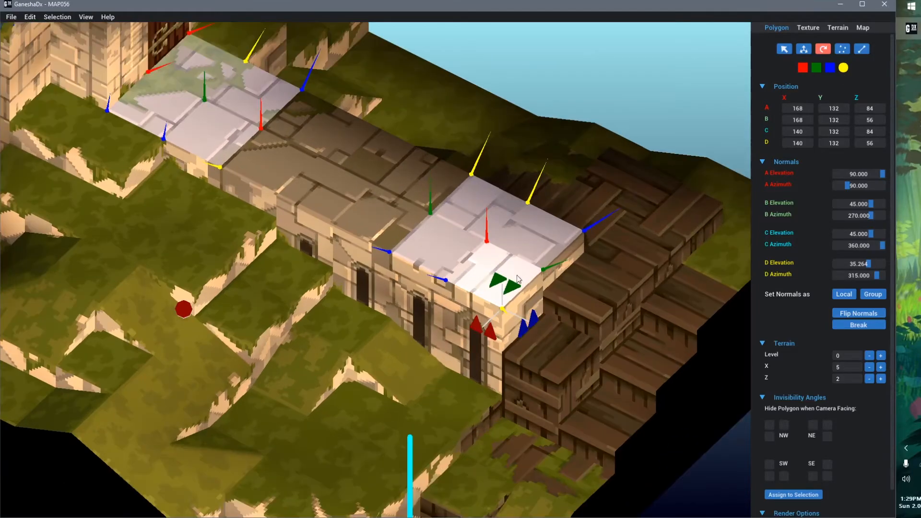
Spin the selected floor polygons in 90° turns about the Y axis around vertex D, ending at their starting placement
{"action": "left_click", "coordinate": [514, 291]}
{"action": "left_click", "coordinate": [513, 290]}
{"action": "left_click", "coordinate": [514, 290]}
{"action": "left_click", "coordinate": [514, 290]}
{"action": "left_click", "coordinate": [514, 290]}
{"action": "left_click", "coordinate": [513, 290]}
{"action": "left_click", "coordinate": [514, 290]}
{"action": "left_click", "coordinate": [514, 290]}
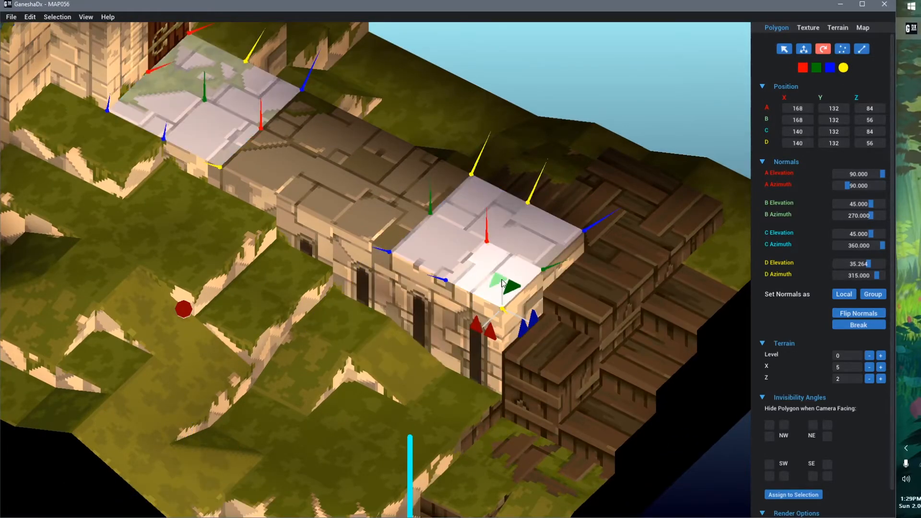
Spin the selected floor polygons the opposite way about the Y axis around vertex D, ending a quarter turn off the walkway
{"action": "left_click", "coordinate": [502, 280]}
{"action": "left_click", "coordinate": [501, 279]}
{"action": "left_click", "coordinate": [501, 280]}
{"action": "left_click", "coordinate": [501, 281]}
{"action": "left_click", "coordinate": [502, 280]}
{"action": "left_click", "coordinate": [501, 281]}
{"action": "left_click", "coordinate": [502, 281]}
{"action": "left_click", "coordinate": [502, 281]}
{"action": "left_click", "coordinate": [502, 281]}
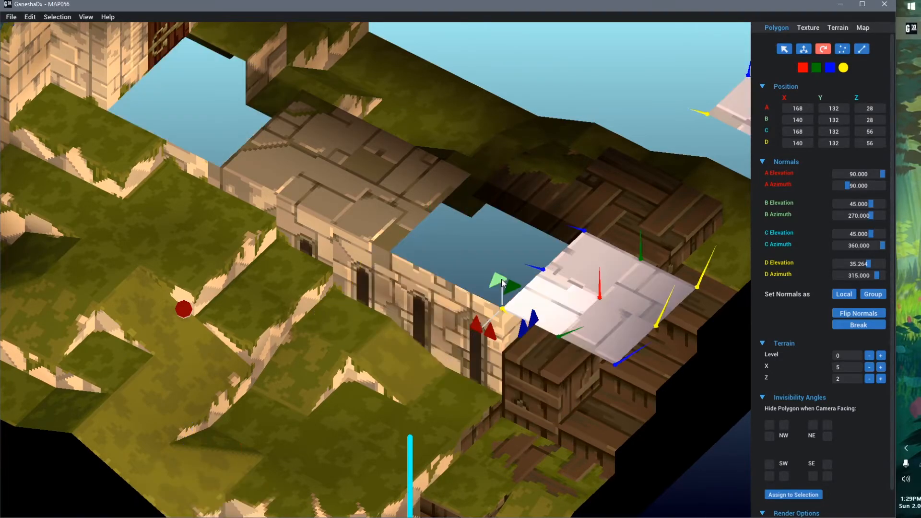
Continue turning the selected floor polygons about the Y axis until they are back in their original places on the walkway
{"action": "scroll", "coordinate": [615, 224], "scroll_direction": "down", "scroll_amount": 5}
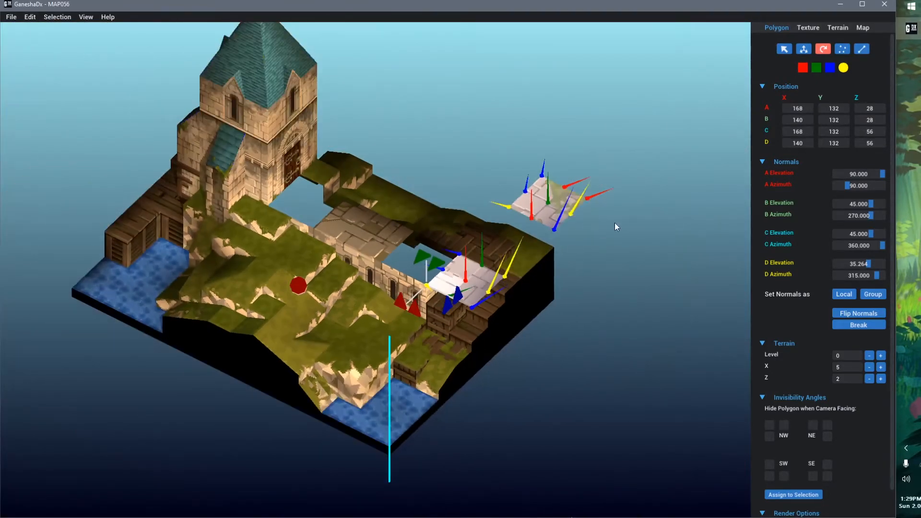
{"action": "left_click", "coordinate": [423, 261]}
{"action": "left_click", "coordinate": [424, 261]}
{"action": "left_click", "coordinate": [424, 261]}
{"action": "left_click", "coordinate": [424, 260]}
{"action": "left_click", "coordinate": [424, 261]}
{"action": "left_click", "coordinate": [424, 260]}
{"action": "left_click", "coordinate": [424, 261]}
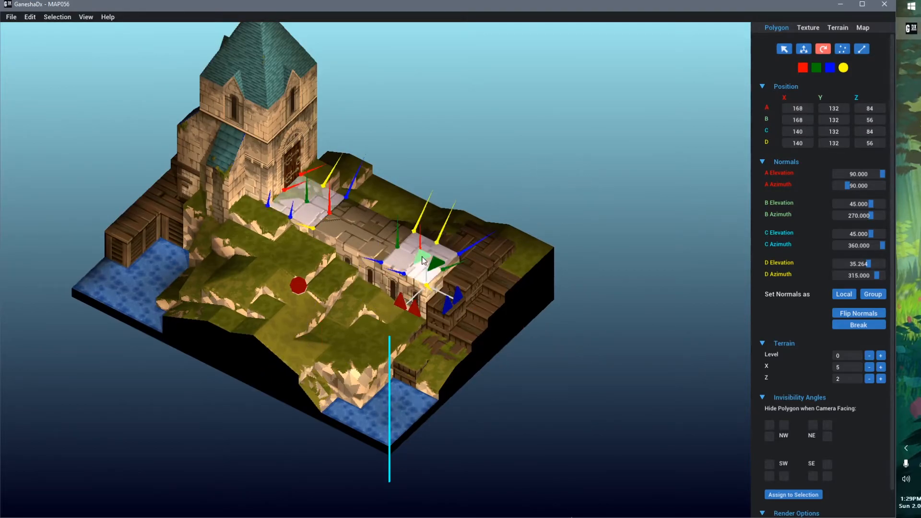
{"action": "scroll", "coordinate": [423, 259], "scroll_direction": "up", "scroll_amount": 5}
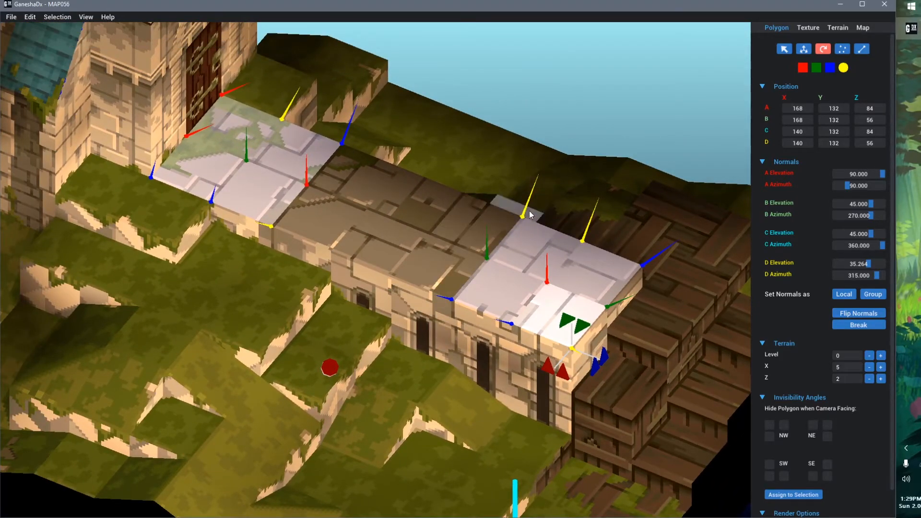
Make the inner back floor polygon at the crate end active and cycle the rotation pivot through vertices A, B, C and D
{"action": "left_click", "coordinate": [530, 258]}
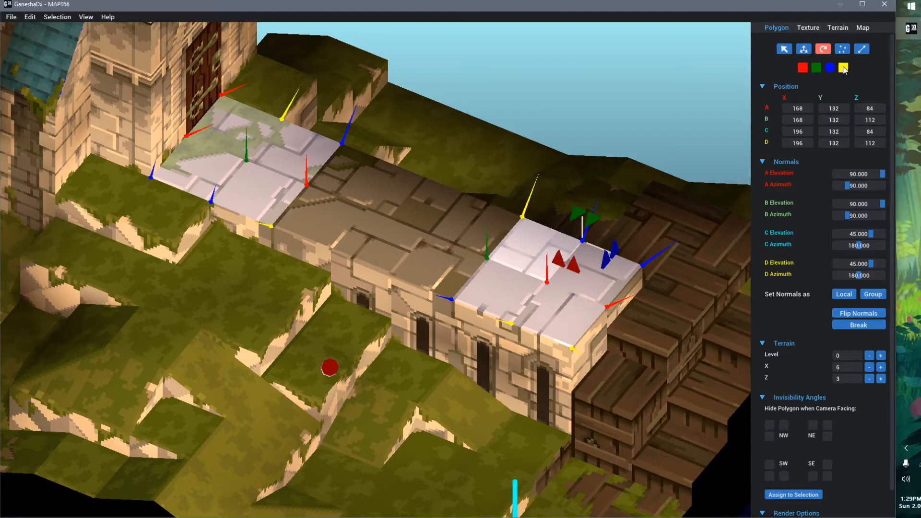
{"action": "left_click", "coordinate": [805, 68]}
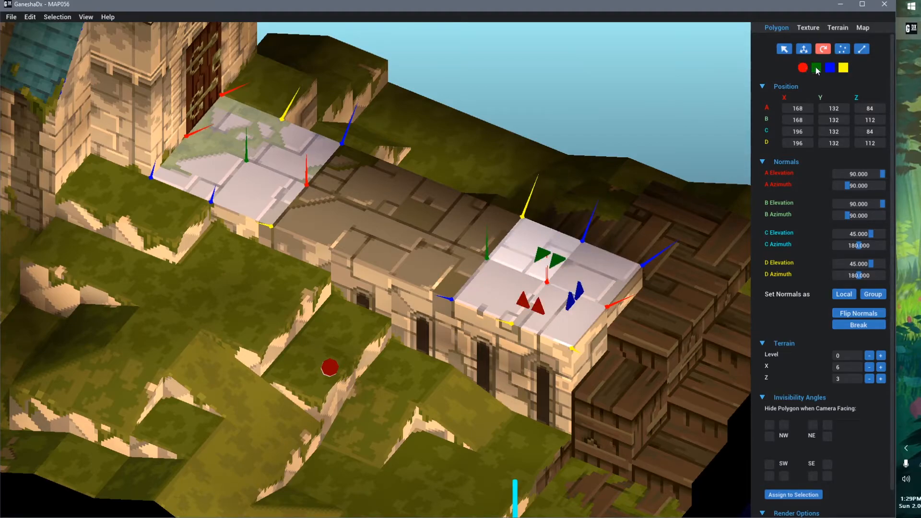
{"action": "left_click", "coordinate": [819, 70]}
{"action": "left_click", "coordinate": [829, 68]}
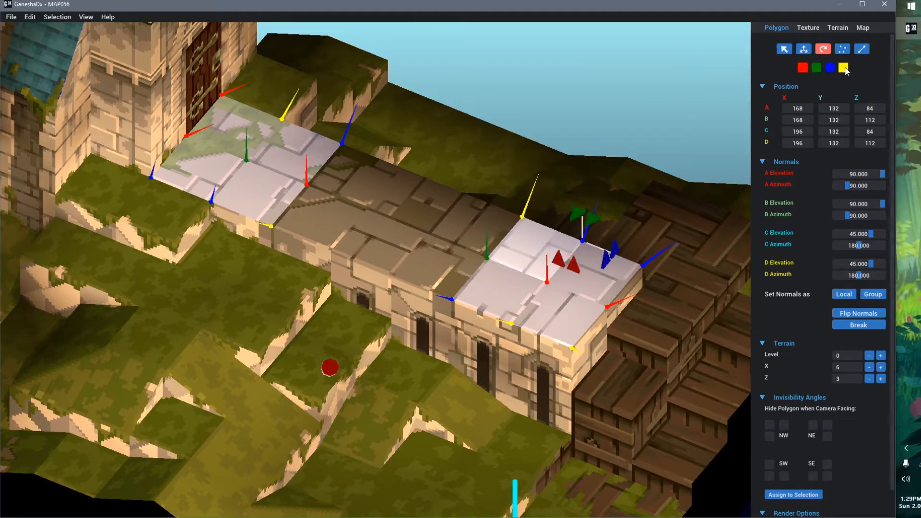
{"action": "left_click", "coordinate": [843, 68]}
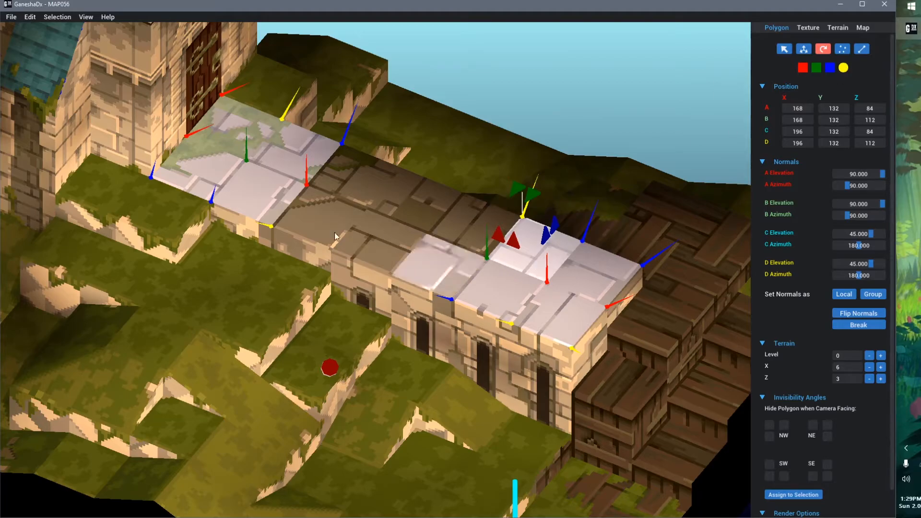
Try pivot C on a floor polygon near the tower, and switch to the front neighbouring polygon with vertex D as pivot
{"action": "left_click", "coordinate": [315, 150]}
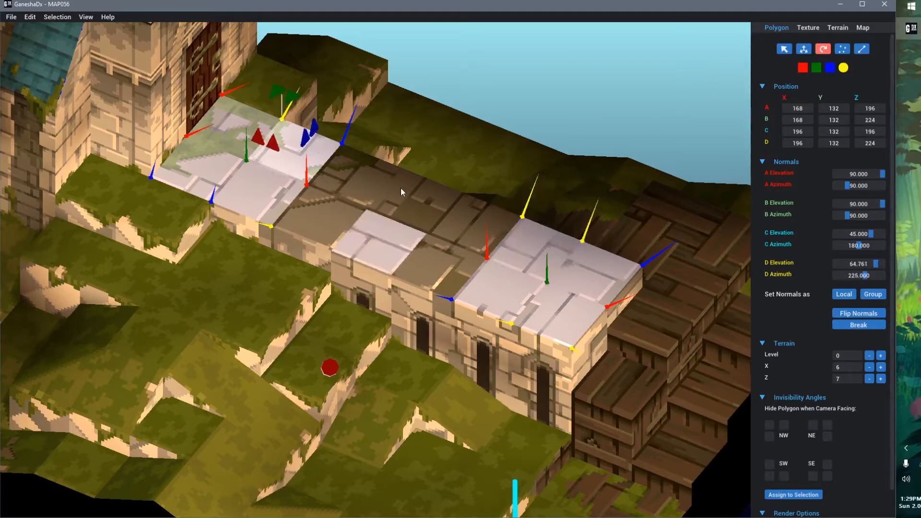
{"action": "left_click", "coordinate": [831, 68]}
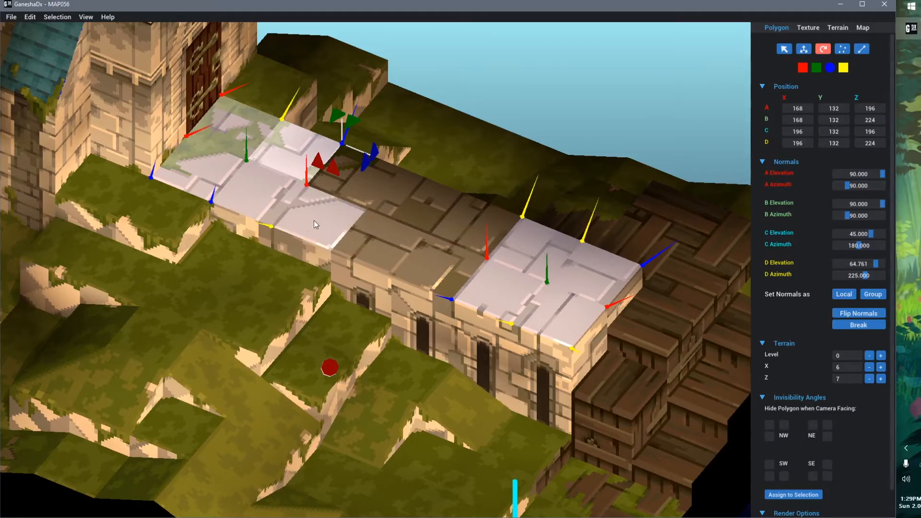
{"action": "left_click", "coordinate": [276, 202]}
{"action": "left_click", "coordinate": [846, 68]}
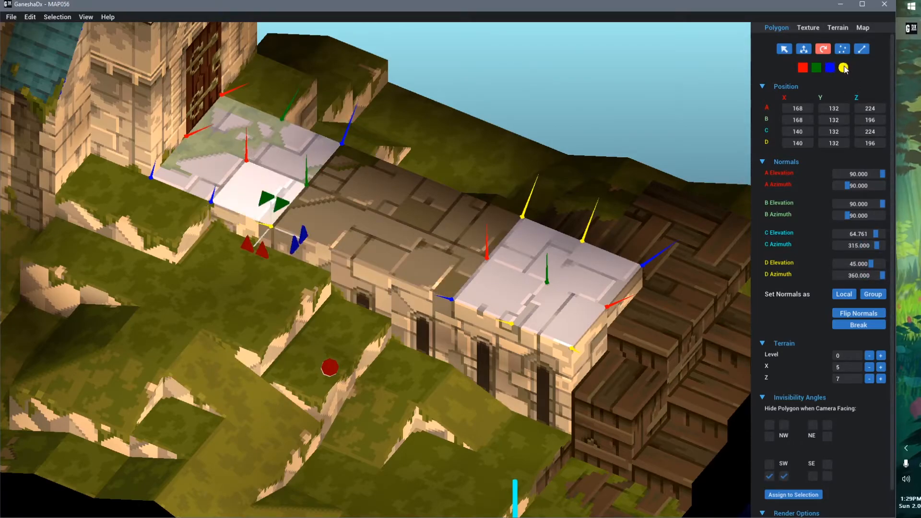
Rotate all selected floor polygons about the Y and X axes around the new pivot vertex and return them to flat
{"action": "left_click", "coordinate": [280, 205]}
{"action": "left_click", "coordinate": [280, 206]}
{"action": "left_click", "coordinate": [252, 248]}
{"action": "left_click", "coordinate": [251, 249]}
{"action": "left_click", "coordinate": [252, 249]}
{"action": "left_click", "coordinate": [252, 248]}
{"action": "left_click", "coordinate": [251, 248]}
{"action": "left_click", "coordinate": [249, 248]}
{"action": "left_click", "coordinate": [249, 249]}
{"action": "left_click", "coordinate": [261, 249]}
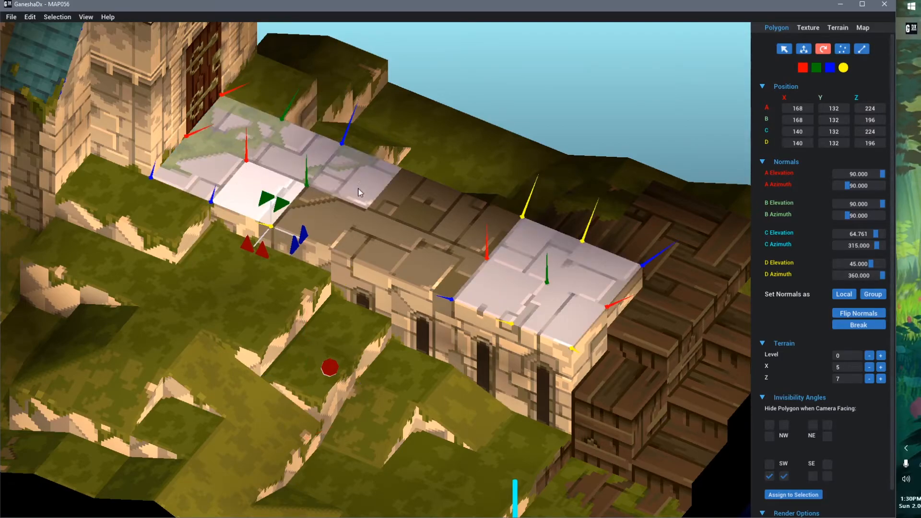
{"action": "left_click", "coordinate": [249, 248]}
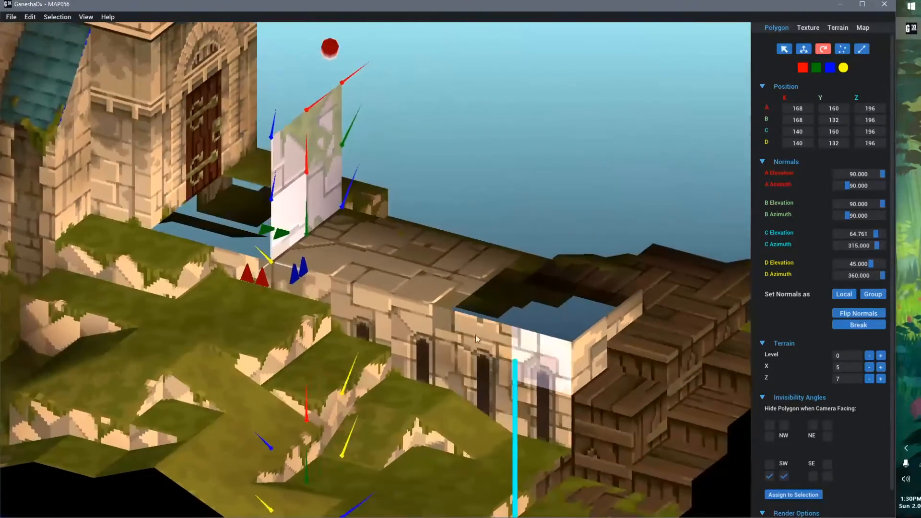
{"action": "left_click", "coordinate": [263, 279]}
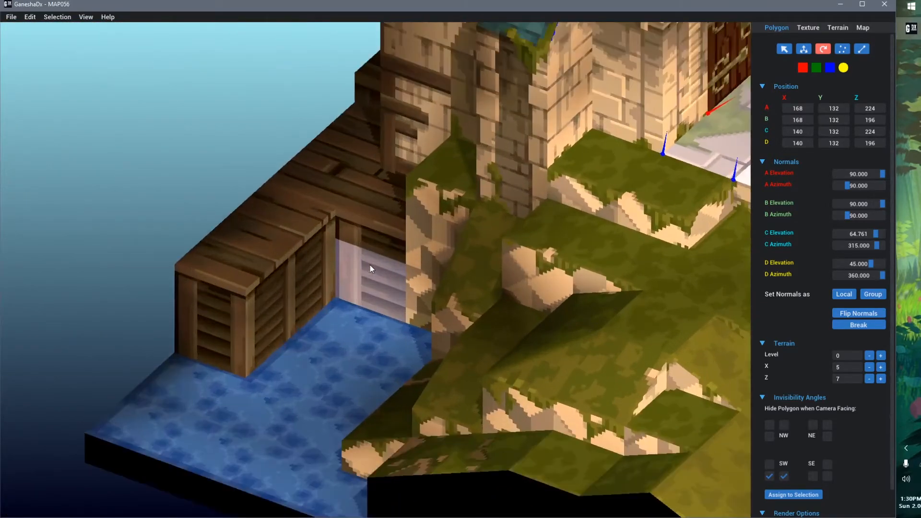
Select the wooden dock's top polygons together with the upper side polygons along its edge
{"action": "left_click", "coordinate": [365, 200]}
{"action": "left_click", "coordinate": [283, 219], "text": "ctrl"}
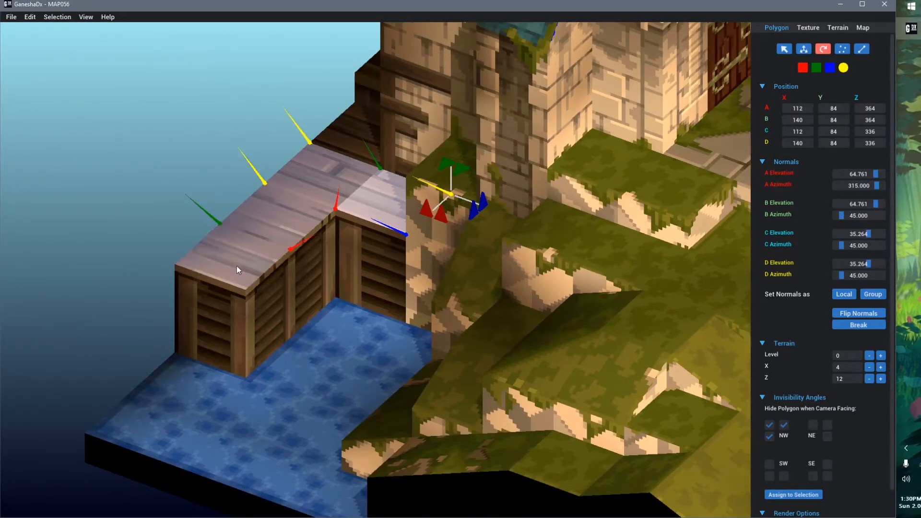
{"action": "left_click", "coordinate": [238, 266], "text": "ctrl"}
{"action": "left_click", "coordinate": [233, 299], "text": "ctrl"}
{"action": "left_click", "coordinate": [257, 302], "text": "ctrl"}
{"action": "left_click", "coordinate": [298, 268], "text": "ctrl"}
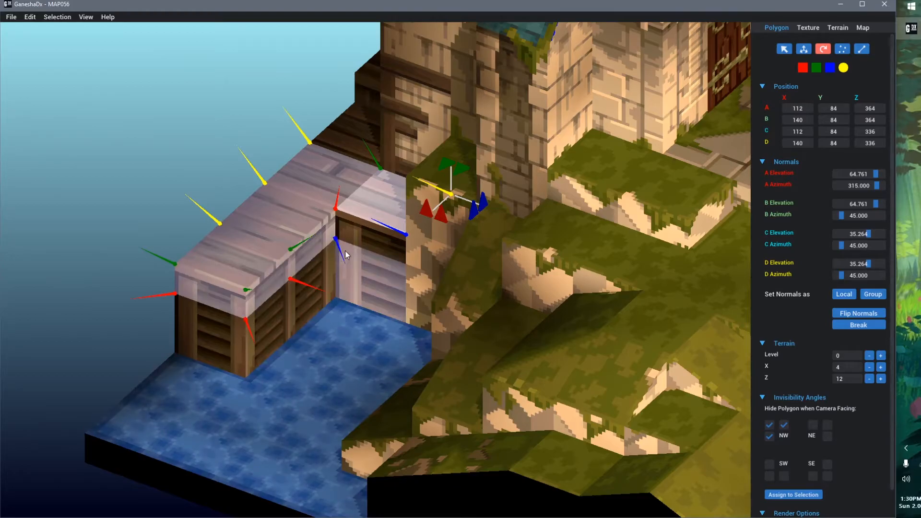
{"action": "left_click", "coordinate": [361, 232], "text": "ctrl"}
Clone the selected dock polygons and move the copies up to Y 204 and along X, clear of the original dock
{"action": "key", "text": "w"}
{"action": "scroll", "coordinate": [346, 267], "scroll_direction": "down", "scroll_amount": 3}
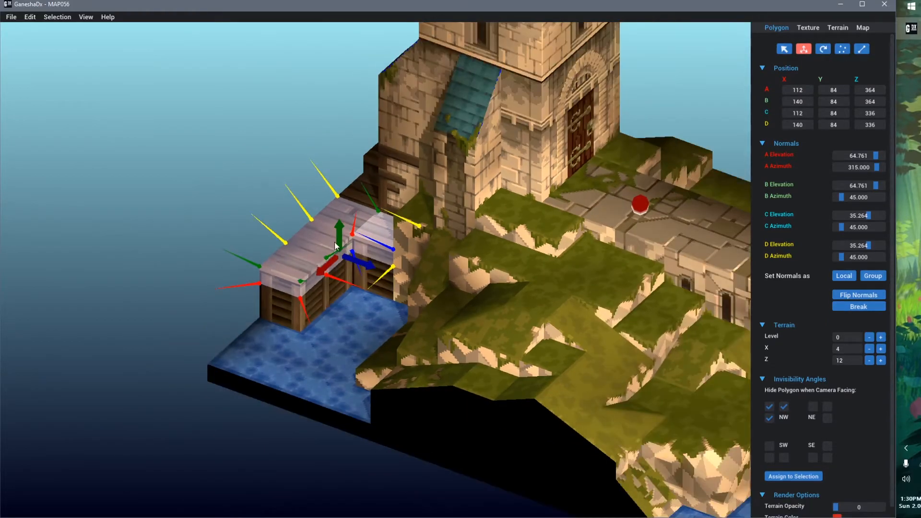
{"action": "left_click_drag", "start_coordinate": [338, 246], "coordinate": [276, 142]}
{"action": "middle_click_drag", "start_coordinate": [312, 195], "coordinate": [373, 258]}
{"action": "right_click_drag", "start_coordinate": [374, 258], "coordinate": [354, 224]}
Select the cloned platform's corner top polygon and add its remaining polygons to the selection individually
{"action": "left_click", "coordinate": [346, 275]}
{"action": "scroll", "coordinate": [355, 222], "scroll_direction": "up", "scroll_amount": 3}
{"action": "scroll", "coordinate": [356, 225], "scroll_direction": "up", "scroll_amount": 3}
{"action": "left_click", "coordinate": [446, 222]}
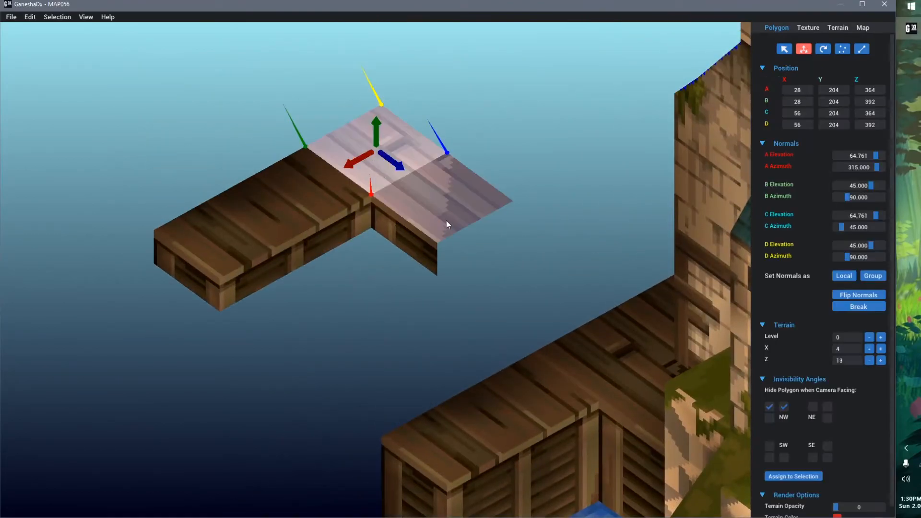
{"action": "left_click", "coordinate": [393, 243], "text": "shift"}
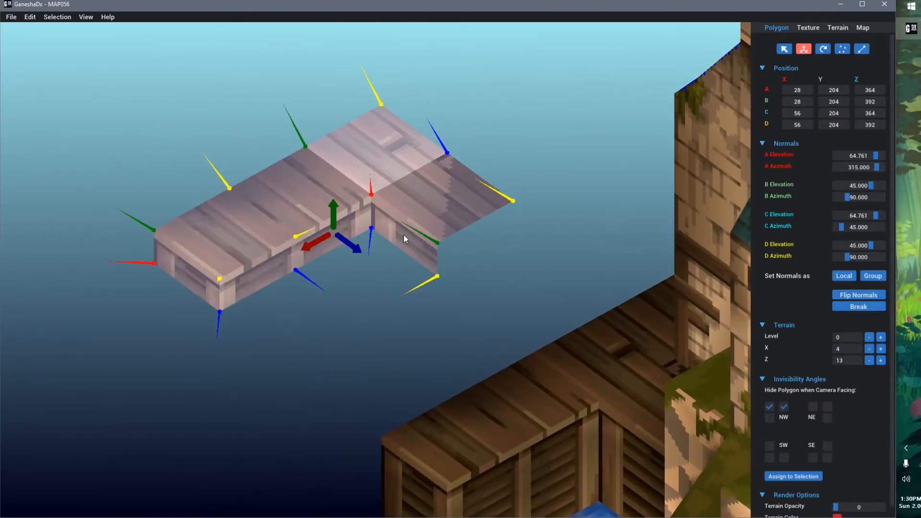
Reduce the selection to the cloned platform's corner top polygon and grow it to cover the whole connected platform
{"action": "left_click", "coordinate": [384, 170]}
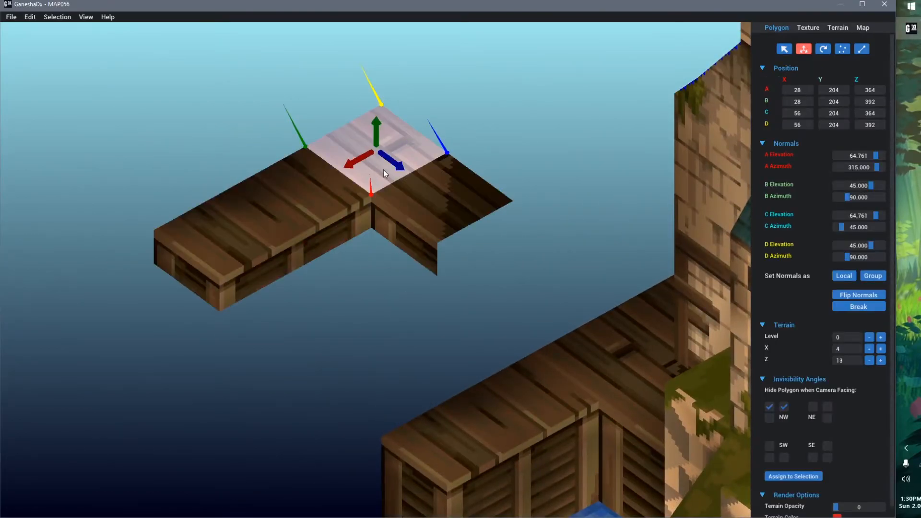
{"action": "scroll", "coordinate": [382, 169], "scroll_direction": "down", "scroll_amount": 2}
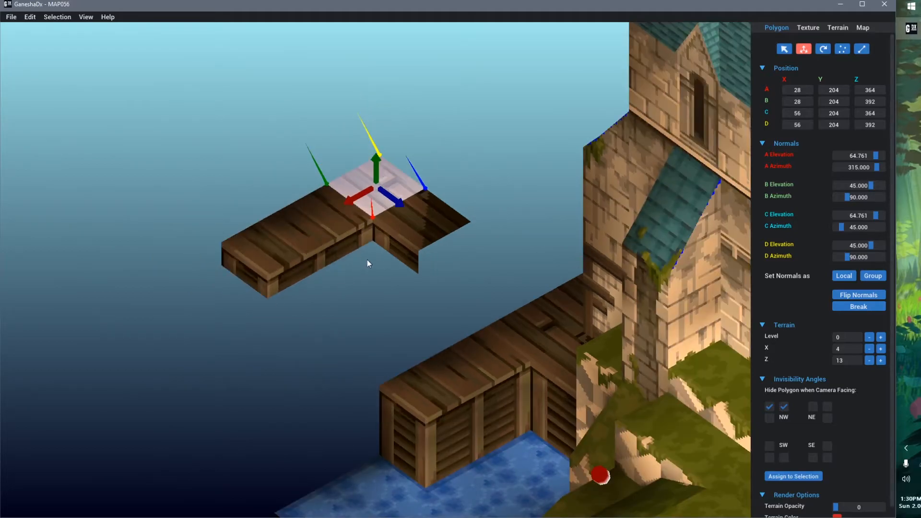
{"action": "key", "text": "g"}
{"action": "key", "text": "g"}
{"action": "key", "text": "g"}
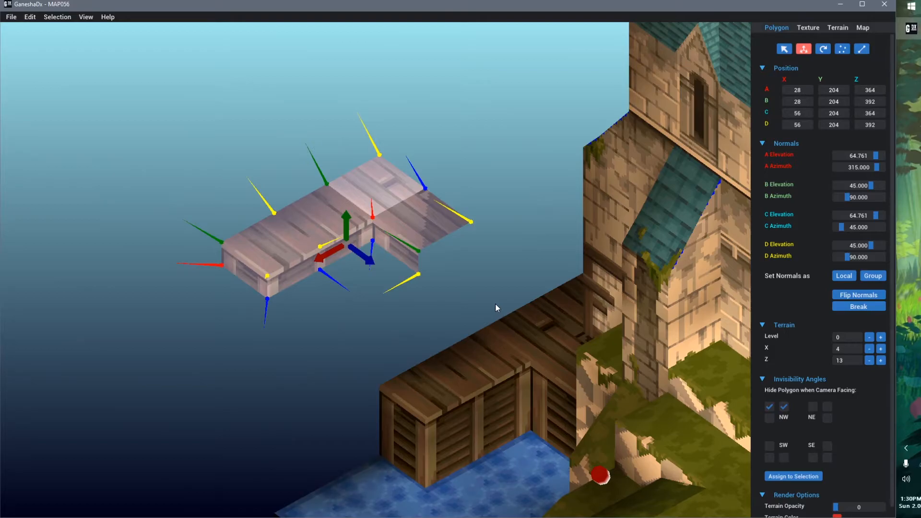
Clear the selection, reselect the corner top polygon and grow the selection again to the whole cloned platform
{"action": "mouse_move", "coordinate": [369, 368]}
{"action": "right_mouse_down"}
{"action": "mouse_move", "coordinate": [519, 366]}
{"action": "mouse_move", "coordinate": [353, 368]}
{"action": "right_mouse_up"}
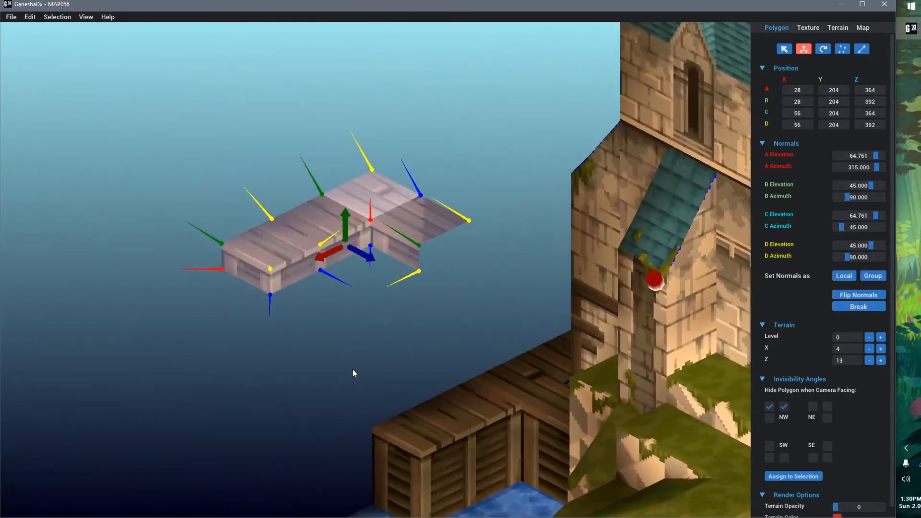
{"action": "scroll", "coordinate": [355, 368], "scroll_direction": "down", "scroll_amount": 5}
{"action": "middle_click_drag", "start_coordinate": [368, 362], "coordinate": [379, 357]}
{"action": "scroll", "coordinate": [376, 269], "scroll_direction": "up", "scroll_amount": 5}
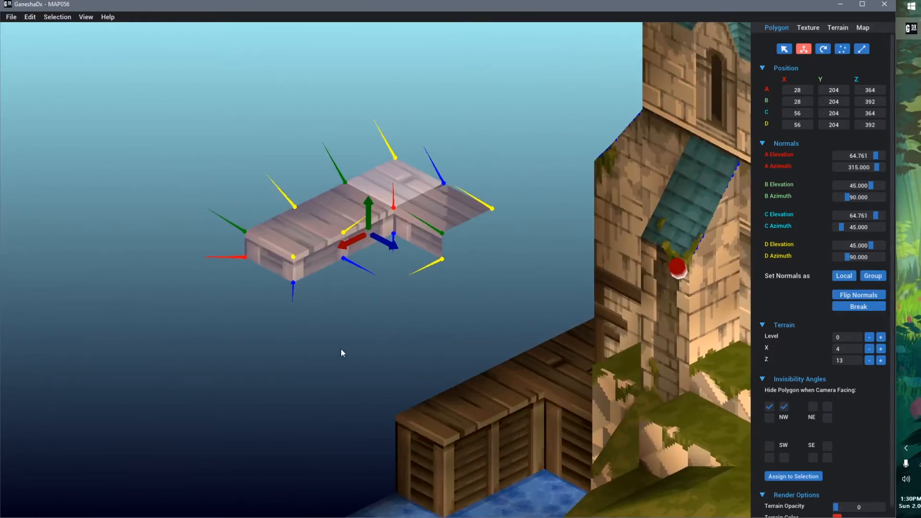
{"action": "left_click", "coordinate": [343, 353]}
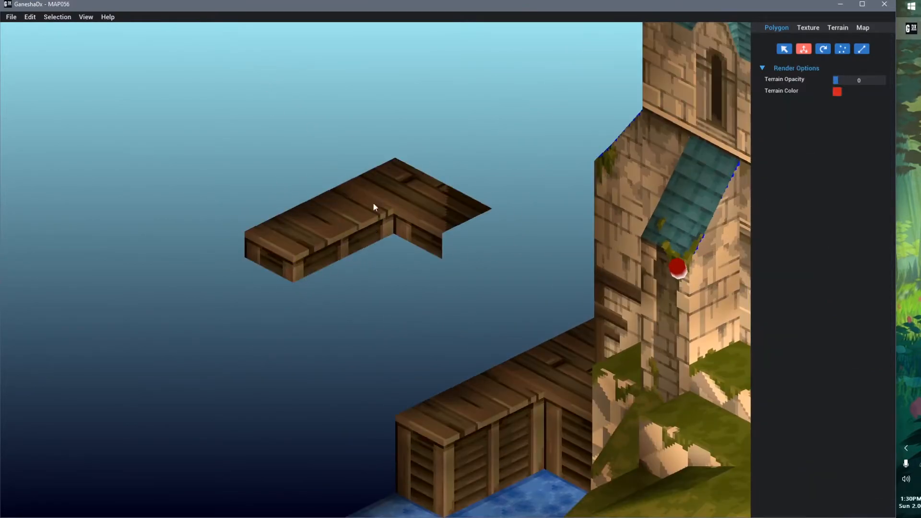
{"action": "left_click", "coordinate": [405, 183]}
{"action": "key", "text": "g"}
{"action": "key", "text": "g"}
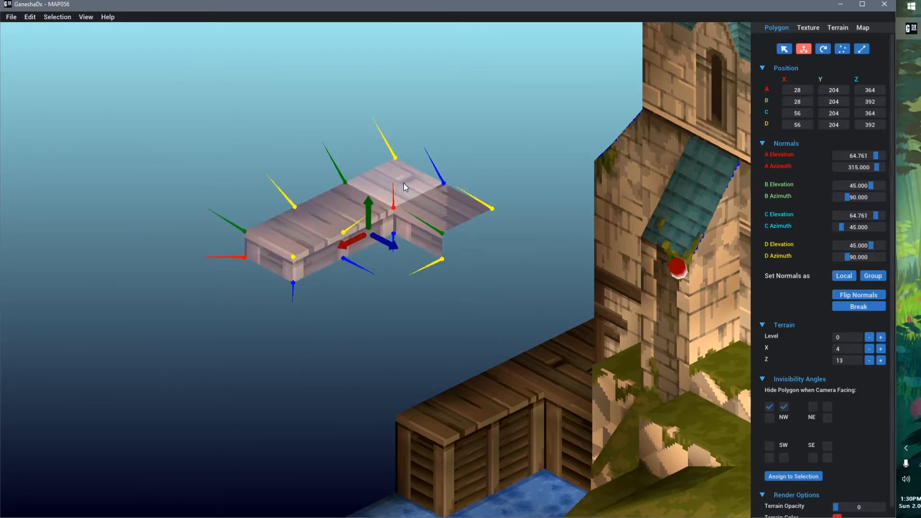
Set the rotation pivot of the selected cloned platform to the group's centre and rotate it repeatedly about the vertical axis
{"action": "scroll", "coordinate": [384, 254], "scroll_direction": "up", "scroll_amount": 2}
{"action": "middle_click_drag", "start_coordinate": [384, 255], "coordinate": [362, 304]}
{"action": "key", "text": "e"}
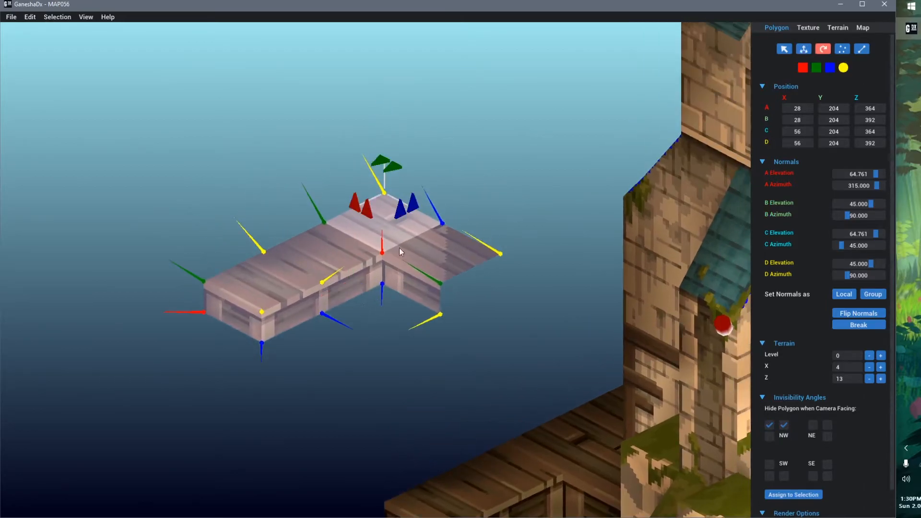
{"action": "left_click", "coordinate": [845, 68]}
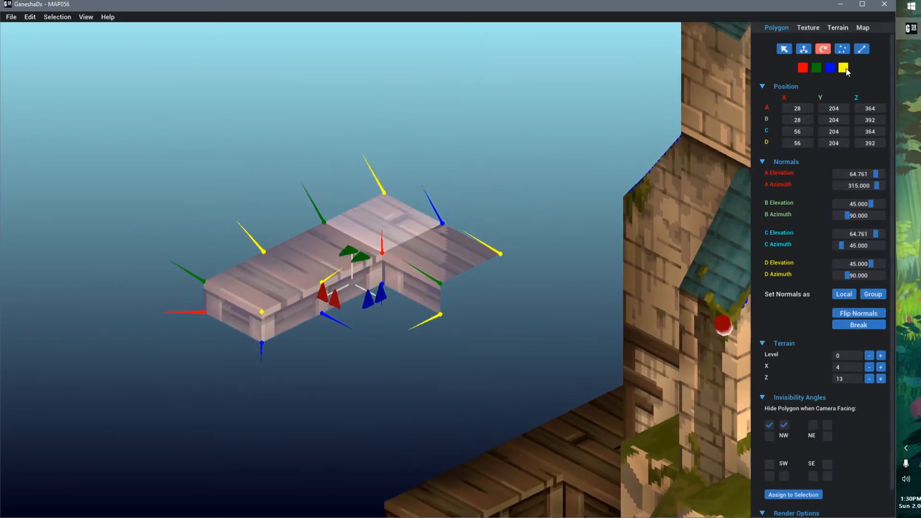
{"action": "left_click", "coordinate": [366, 257]}
{"action": "left_click", "coordinate": [366, 258]}
{"action": "left_click", "coordinate": [366, 258]}
{"action": "left_click", "coordinate": [367, 258]}
Rotate the platform about its vertical axis in the opposite direction, and again in the first direction
{"action": "left_click", "coordinate": [347, 249]}
{"action": "left_click", "coordinate": [347, 249]}
{"action": "left_click", "coordinate": [346, 249]}
{"action": "left_click", "coordinate": [347, 249]}
{"action": "left_click", "coordinate": [362, 259]}
{"action": "left_click", "coordinate": [362, 259]}
{"action": "left_click", "coordinate": [362, 259]}
{"action": "left_click", "coordinate": [362, 259]}
Tip the platform over with repeated rotations about its horizontal axes, using the group's centre as pivot
{"action": "left_click", "coordinate": [383, 296]}
{"action": "key", "text": "ctrl+z"}
{"action": "key", "text": "ctrl+y"}
{"action": "middle_click_drag", "start_coordinate": [325, 348], "coordinate": [380, 349]}
{"action": "left_click", "coordinate": [378, 315]}
{"action": "left_click", "coordinate": [378, 315]}
{"action": "left_click", "coordinate": [378, 315]}
{"action": "left_click", "coordinate": [378, 315]}
{"action": "left_click", "coordinate": [377, 314]}
Keep rotating the platform about its centre until the corner top polygon lies at Y 204 and Z 364 to 392
{"action": "middle_click_drag", "start_coordinate": [377, 315], "coordinate": [357, 245]}
{"action": "left_click", "coordinate": [364, 264]}
{"action": "middle_click_drag", "start_coordinate": [412, 337], "coordinate": [450, 307]}
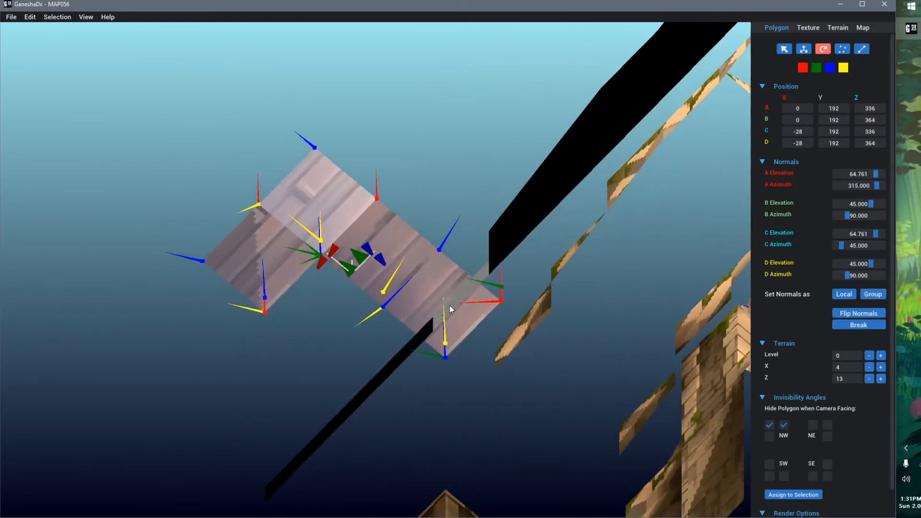
{"action": "left_click", "coordinate": [366, 263]}
{"action": "middle_click_drag", "start_coordinate": [365, 263], "coordinate": [418, 325]}
{"action": "left_click", "coordinate": [346, 267]}
Clone the platform and move the copy along X so its corner top polygon spans X 56 to 84 beside the original
{"action": "scroll", "coordinate": [399, 297], "scroll_direction": "up", "scroll_amount": 3}
{"action": "key", "text": "w"}
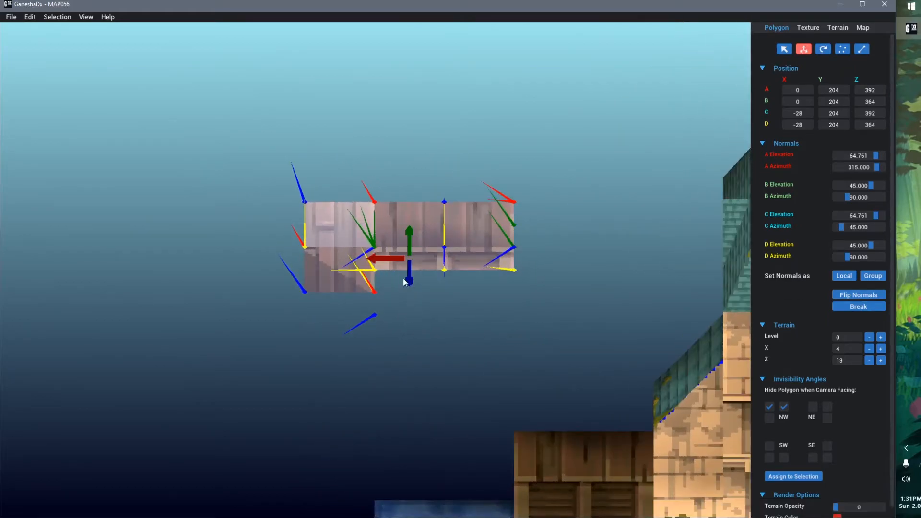
{"action": "left_click_drag", "start_coordinate": [384, 258], "coordinate": [510, 261]}
Rotate the platform copy so both halves form one long U-shaped platform, and clear the selection
{"action": "key", "text": "e"}
{"action": "middle_click_drag", "start_coordinate": [544, 317], "coordinate": [398, 311]}
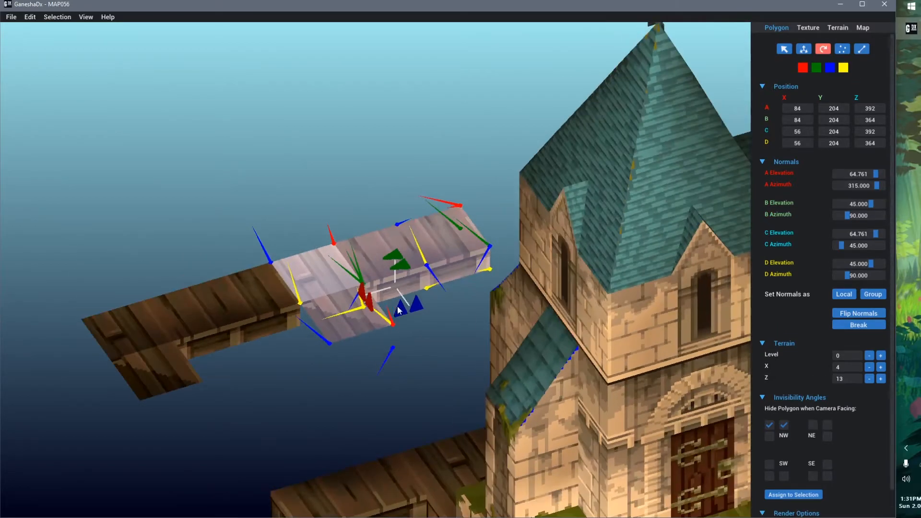
{"action": "left_click", "coordinate": [416, 308]}
{"action": "middle_click_drag", "start_coordinate": [397, 381], "coordinate": [375, 246]}
{"action": "left_click", "coordinate": [394, 391]}
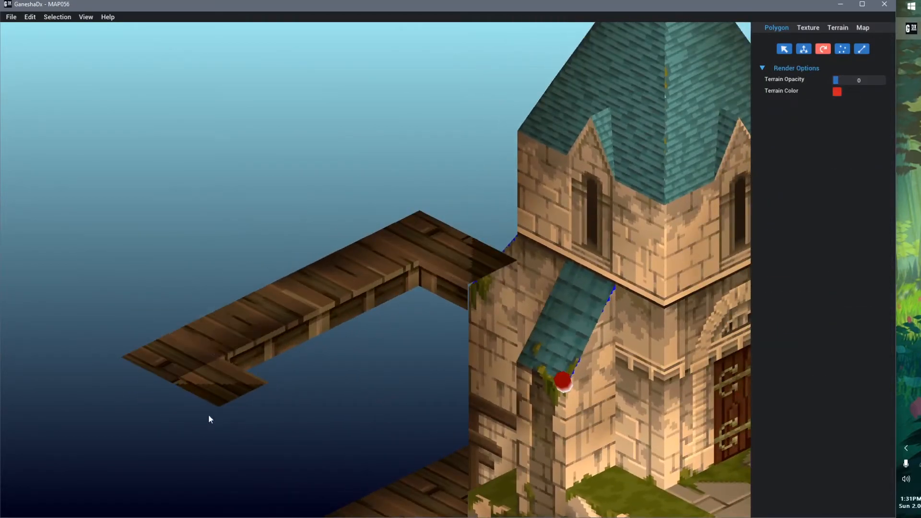
Move two inner side polygons to the platform's open outer ends, placing the second at X 140, Z 364 to 392
{"action": "middle_click_drag", "start_coordinate": [352, 448], "coordinate": [372, 446]}
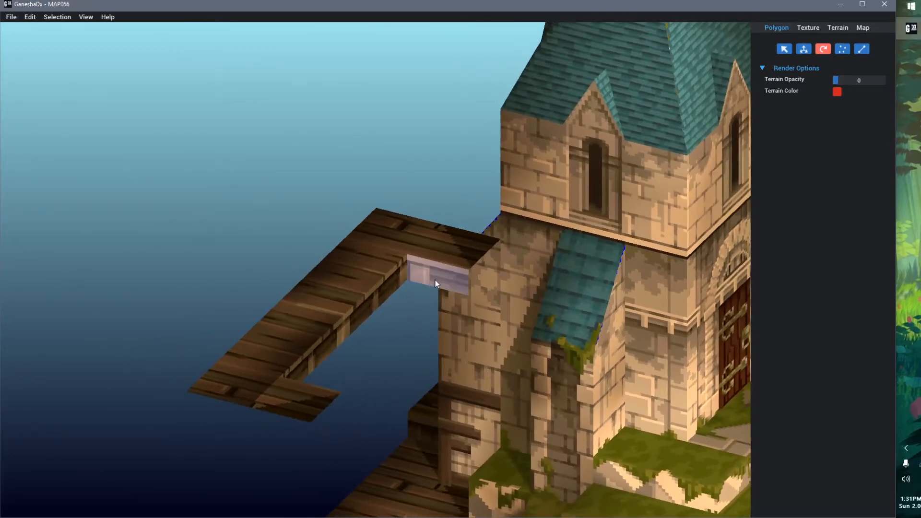
{"action": "left_click", "coordinate": [427, 293]}
{"action": "key", "text": "w"}
{"action": "left_click_drag", "start_coordinate": [424, 294], "coordinate": [252, 431]}
{"action": "middle_click_drag", "start_coordinate": [337, 423], "coordinate": [190, 416]}
{"action": "left_click", "coordinate": [391, 187]}
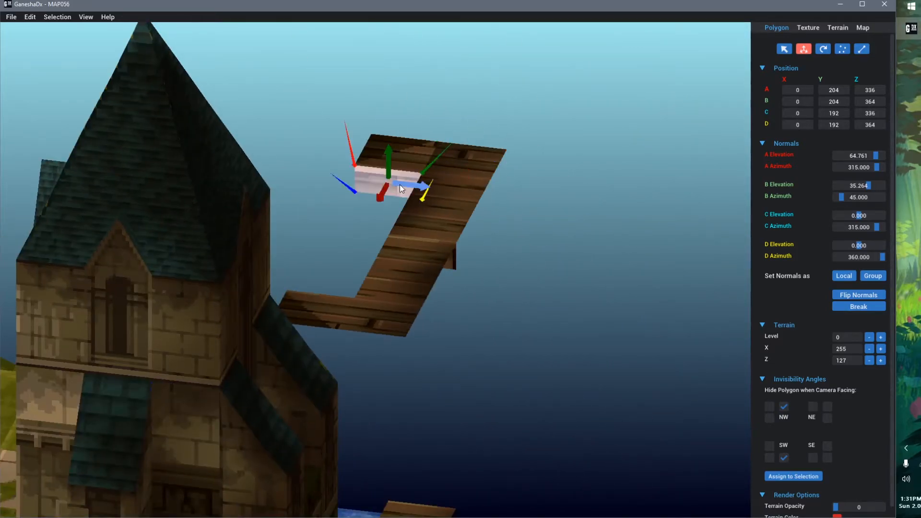
{"action": "left_click_drag", "start_coordinate": [382, 195], "coordinate": [387, 353]}
{"action": "middle_click_drag", "start_coordinate": [516, 407], "coordinate": [500, 400]}
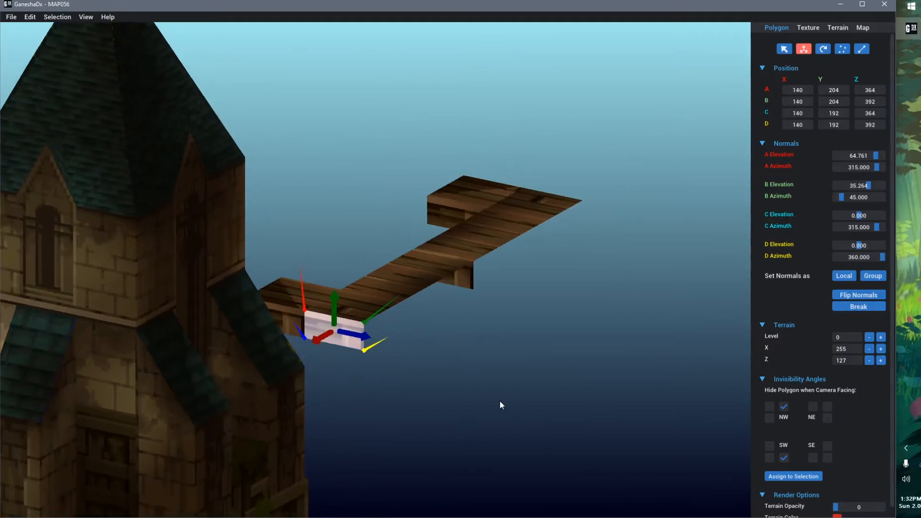
Delete the two surplus side polygons left under the joined platform
{"action": "left_click", "coordinate": [468, 279]}
{"action": "middle_click_drag", "start_coordinate": [467, 279], "coordinate": [514, 364]}
{"action": "key", "text": "Delete"}
{"action": "left_click", "coordinate": [426, 291]}
{"action": "key", "text": "Delete"}
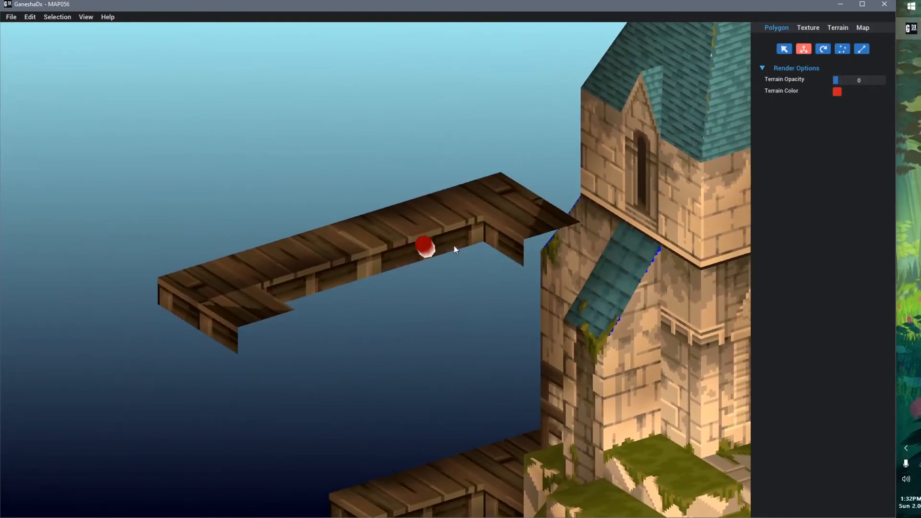
Clone the four inner long-side polygons, move the copies to the back edge at Z 392, and flip their normals
{"action": "left_click", "coordinate": [453, 249]}
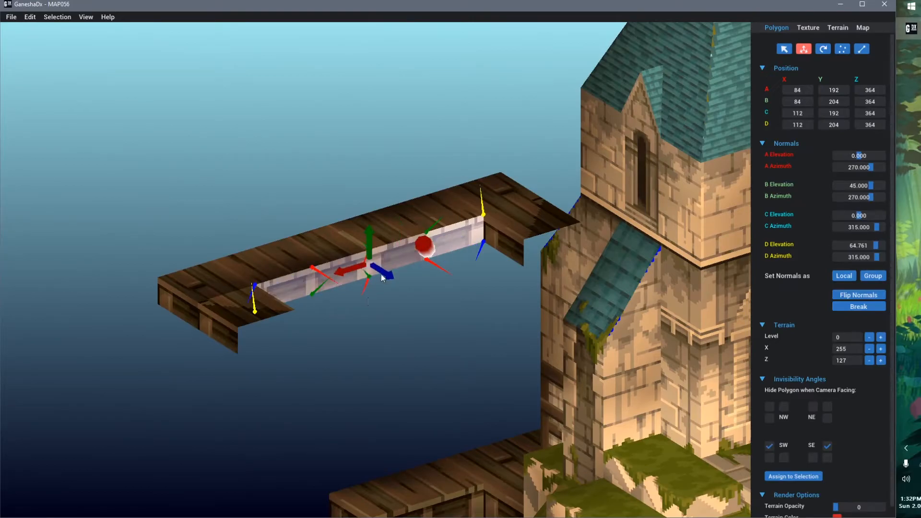
{"action": "left_click", "coordinate": [380, 272]}
{"action": "left_click_drag", "start_coordinate": [379, 272], "coordinate": [363, 262]}
{"action": "middle_click_drag", "start_coordinate": [343, 346], "coordinate": [432, 338]}
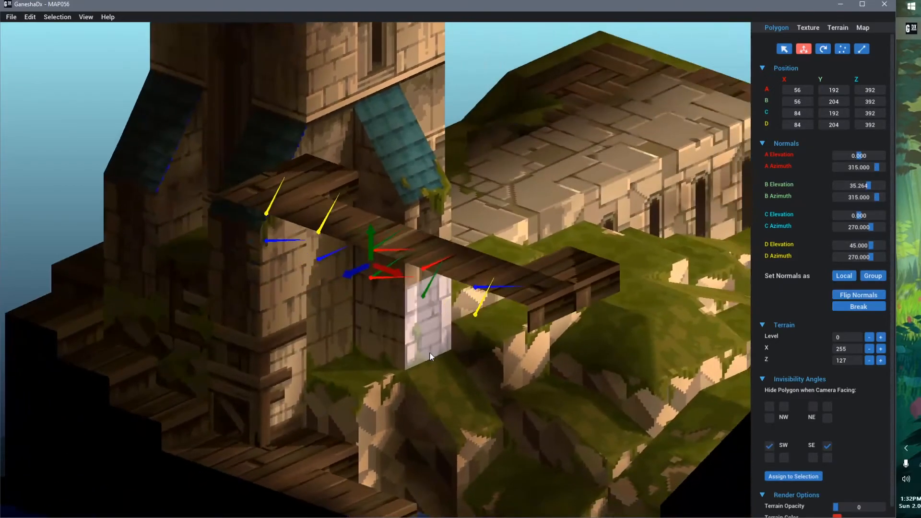
{"action": "left_click", "coordinate": [881, 295]}
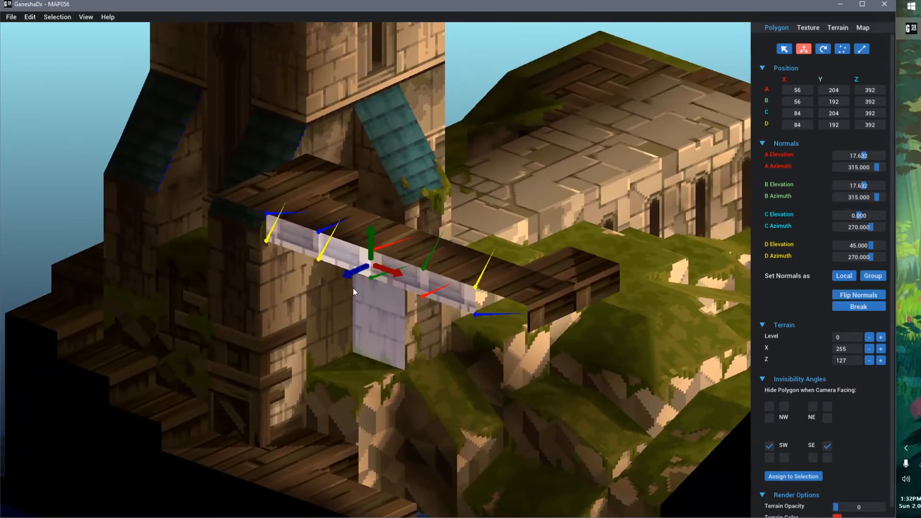
Copy the outermost back-edge side polygons outward along X to cover the remaining gaps at both ends of the platform
{"action": "left_click", "coordinate": [444, 291]}
{"action": "left_click_drag", "start_coordinate": [469, 299], "coordinate": [503, 317]}
{"action": "scroll", "coordinate": [335, 321], "scroll_direction": "down", "scroll_amount": 4}
{"action": "left_click", "coordinate": [202, 294]}
{"action": "left_click", "coordinate": [325, 255]}
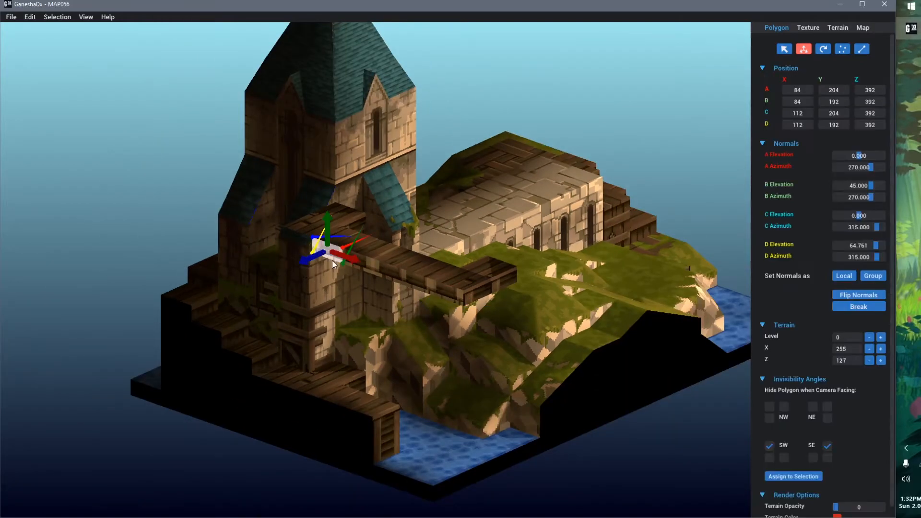
{"action": "left_click_drag", "start_coordinate": [344, 258], "coordinate": [323, 254]}
Grow the selection from the back-edge side polygon across the joined platform, and clear the selection
{"action": "middle_click_drag", "start_coordinate": [304, 358], "coordinate": [417, 326]}
{"action": "key", "text": "g"}
{"action": "key", "text": "g"}
{"action": "key", "text": "g"}
{"action": "key", "text": "g"}
{"action": "key", "text": "g"}
{"action": "key", "text": "g"}
{"action": "left_click", "coordinate": [581, 392]}
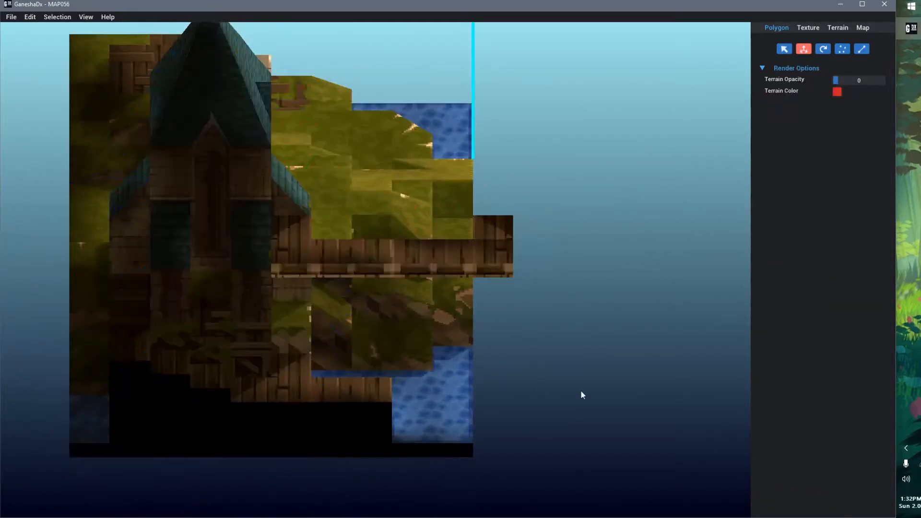
Select the top polygon at the platform's church-side end and add the platform's remaining top and side polygons
{"action": "scroll", "coordinate": [211, 240], "scroll_direction": "up", "scroll_amount": 4}
{"action": "left_click", "coordinate": [202, 206]}
{"action": "middle_click_drag", "start_coordinate": [202, 206], "coordinate": [390, 309]}
{"action": "left_click", "coordinate": [197, 287], "text": "shift"}
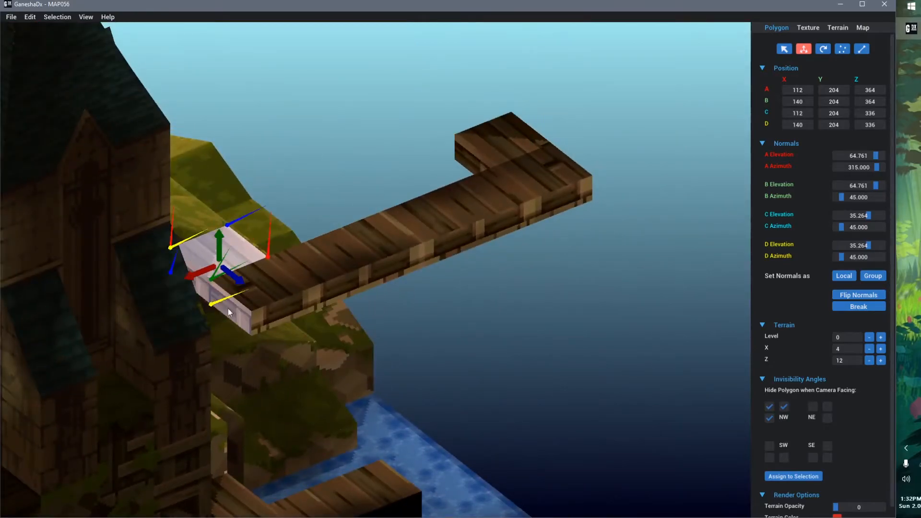
{"action": "left_click", "coordinate": [230, 309], "text": "shift"}
{"action": "key", "text": "q"}
{"action": "mouse_move", "coordinate": [267, 293]}
{"action": "left_mouse_down", "text": "shift"}
{"action": "mouse_move", "coordinate": [489, 208]}
{"action": "mouse_move", "coordinate": [547, 207]}
{"action": "mouse_move", "coordinate": [297, 302]}
{"action": "mouse_move", "coordinate": [480, 150]}
{"action": "left_mouse_up", "text": "shift"}
{"action": "middle_click_drag", "start_coordinate": [610, 374], "coordinate": [289, 348]}
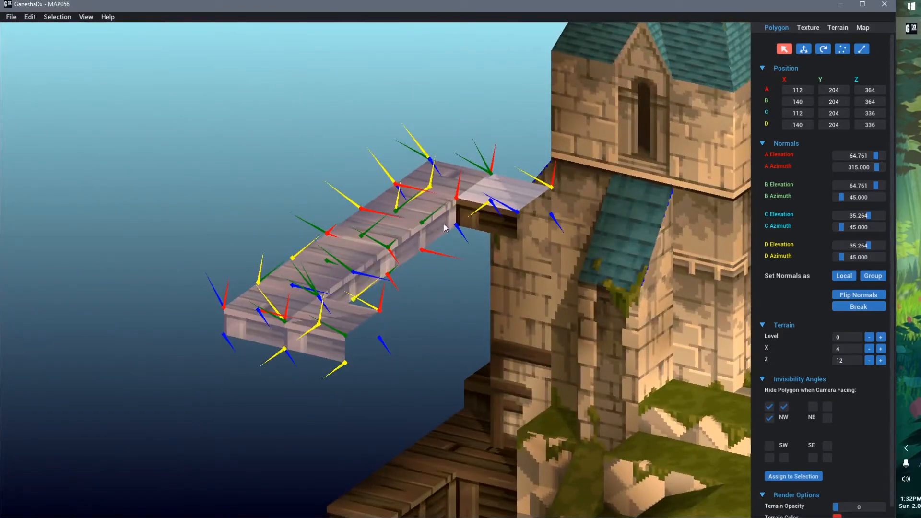
Move the selected platform polygons along X away from the church, and clear the selection
{"action": "key", "text": "w"}
{"action": "left_click_drag", "start_coordinate": [377, 275], "coordinate": [308, 323]}
{"action": "middle_click_drag", "start_coordinate": [499, 376], "coordinate": [449, 350]}
{"action": "left_click", "coordinate": [408, 339]}
{"action": "scroll", "coordinate": [407, 335], "scroll_direction": "down", "scroll_amount": 5}
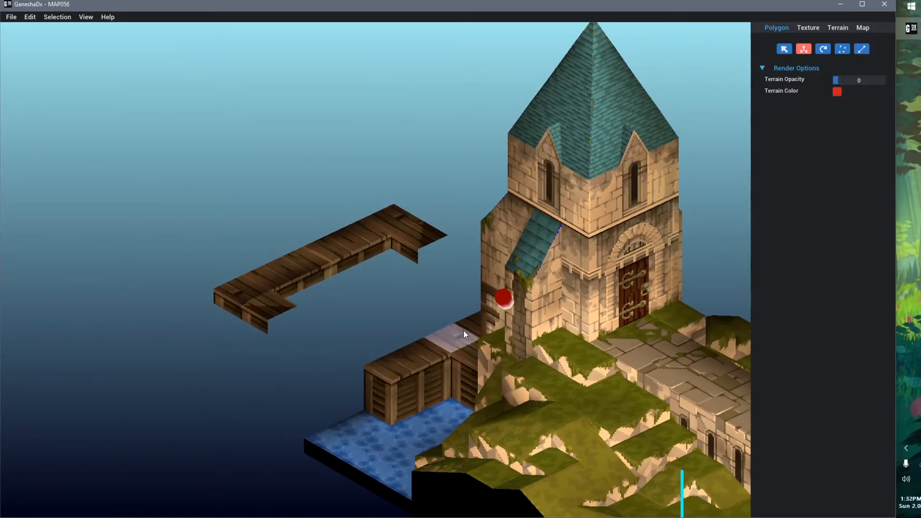
Select the top polygon at X 0 to 28, grow the selection to the entire floating platform, and delete it
{"action": "middle_click_drag", "start_coordinate": [404, 388], "coordinate": [417, 374]}
{"action": "scroll", "coordinate": [278, 311], "scroll_direction": "up", "scroll_amount": 3}
{"action": "middle_click_drag", "start_coordinate": [277, 311], "coordinate": [367, 358]}
{"action": "left_click", "coordinate": [360, 274]}
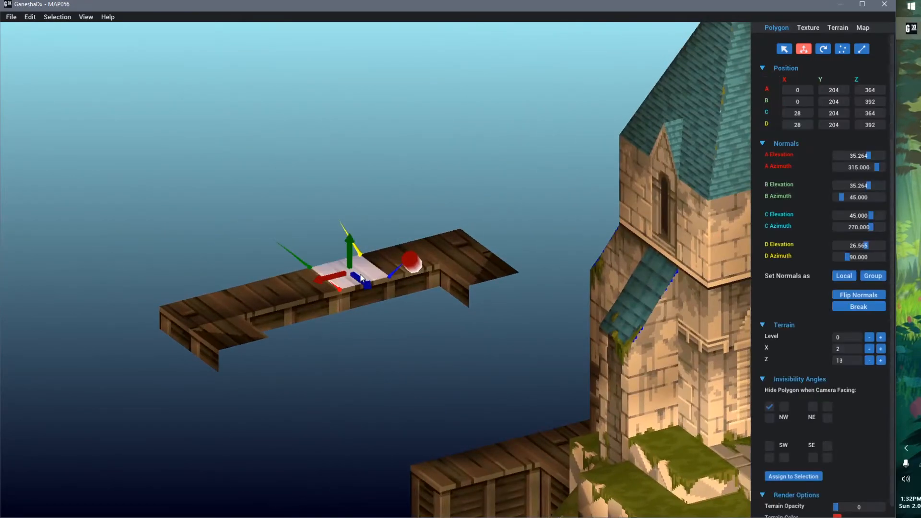
{"action": "key", "text": "g"}
{"action": "key", "text": "g"}
{"action": "key", "text": "g"}
{"action": "key", "text": "g"}
{"action": "key", "text": "Delete"}
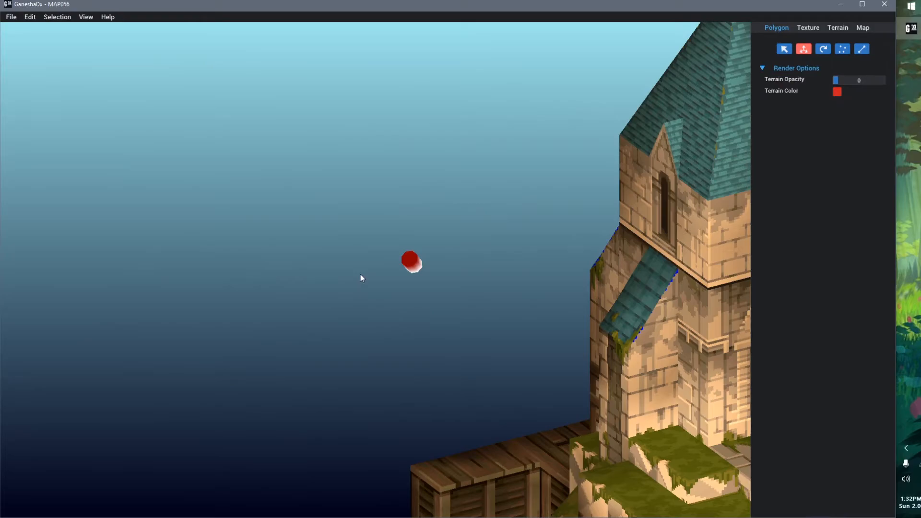
{"action": "left_click", "coordinate": [26, 15]}
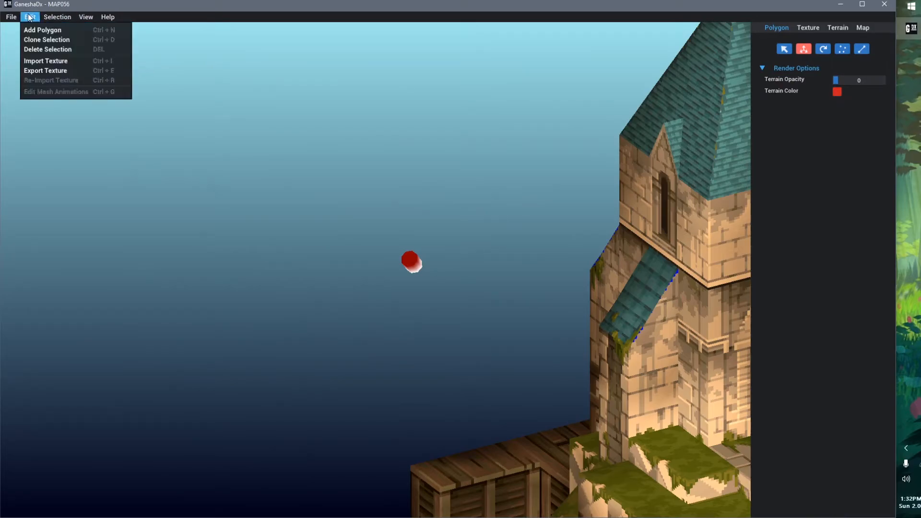
{"action": "left_click", "coordinate": [48, 19]}
{"action": "left_click", "coordinate": [47, 20]}
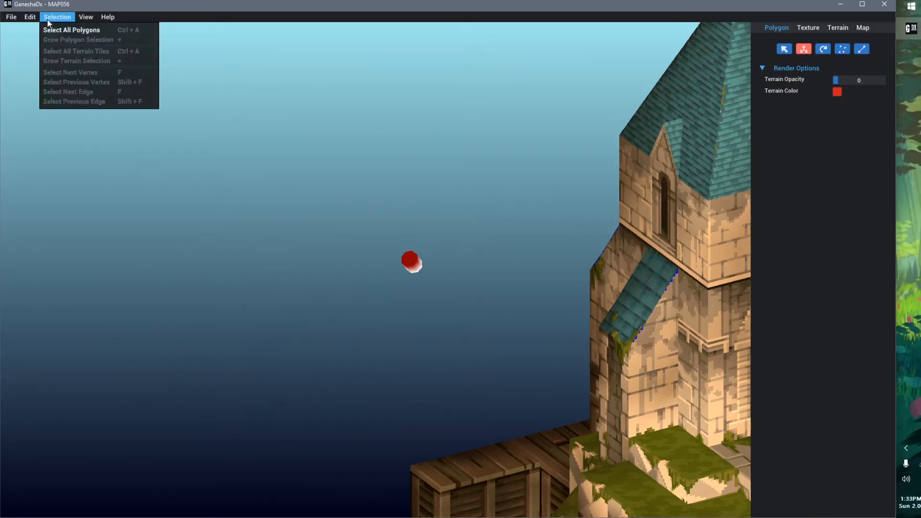
{"action": "left_click", "coordinate": [30, 16]}
{"action": "left_click", "coordinate": [29, 17]}
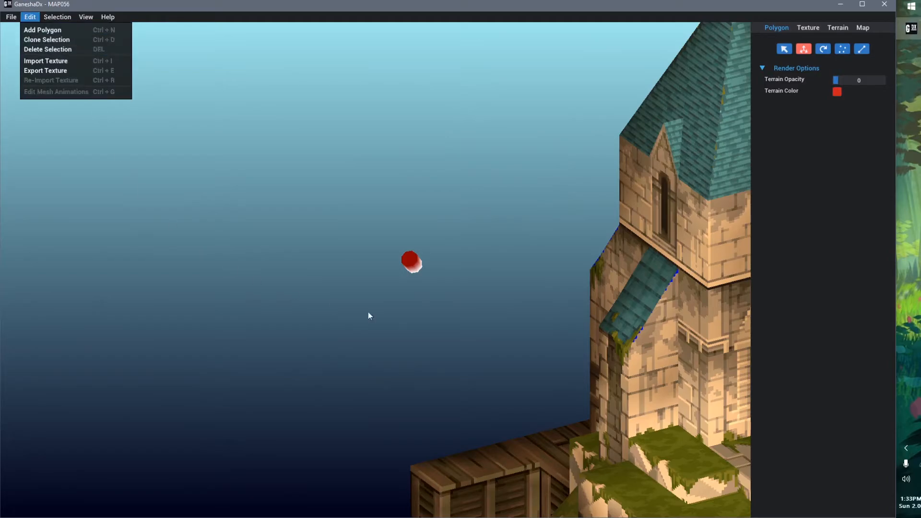
{"action": "left_click", "coordinate": [334, 303]}
Select the stone walkway polygon in front of the church door and switch to translating its vertices
{"action": "scroll", "coordinate": [532, 368], "scroll_direction": "down", "scroll_amount": 5}
{"action": "middle_click_drag", "start_coordinate": [552, 384], "coordinate": [380, 292]}
{"action": "right_click_drag", "start_coordinate": [380, 292], "coordinate": [402, 321]}
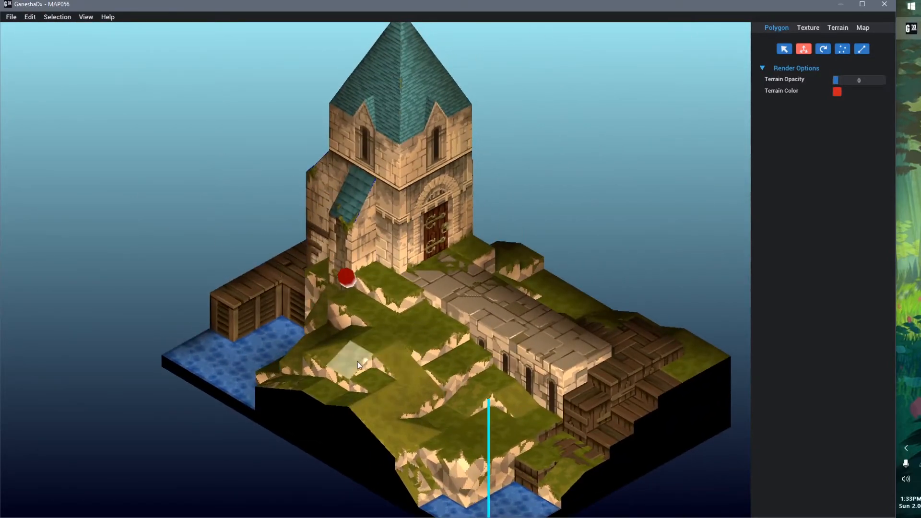
{"action": "scroll", "coordinate": [504, 336], "scroll_direction": "up", "scroll_amount": 5}
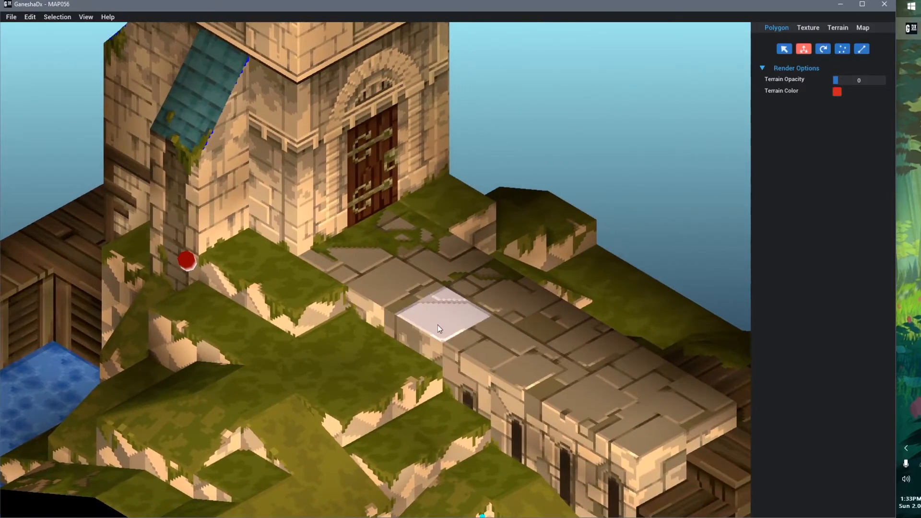
{"action": "left_click", "coordinate": [438, 327]}
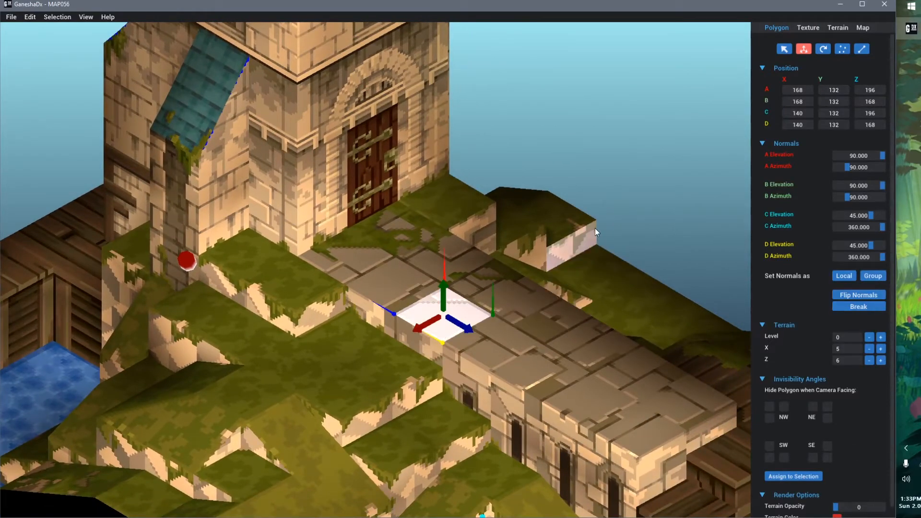
{"action": "left_click", "coordinate": [840, 50]}
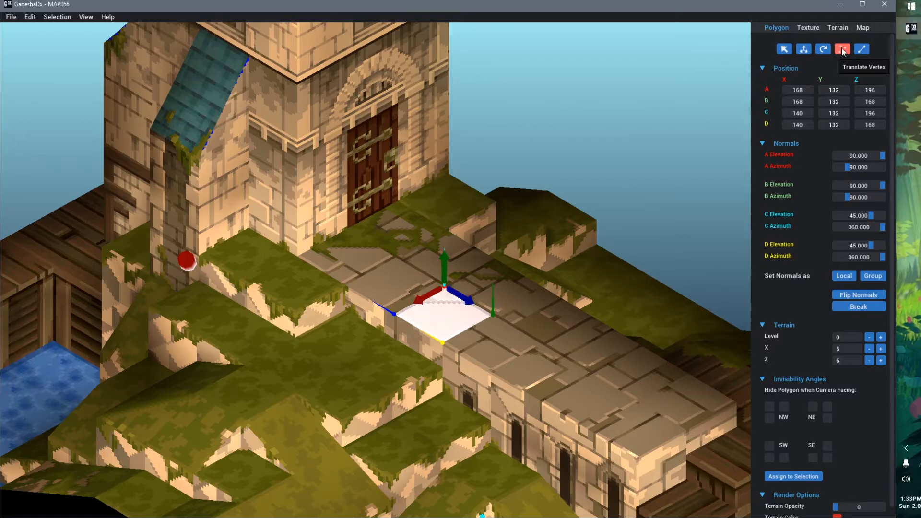
{"action": "left_click", "coordinate": [862, 49]}
{"action": "left_click", "coordinate": [842, 48]}
{"action": "scroll", "coordinate": [519, 407], "scroll_direction": "up", "scroll_amount": 3}
{"action": "scroll", "coordinate": [520, 406], "scroll_direction": "up", "scroll_amount": 5}
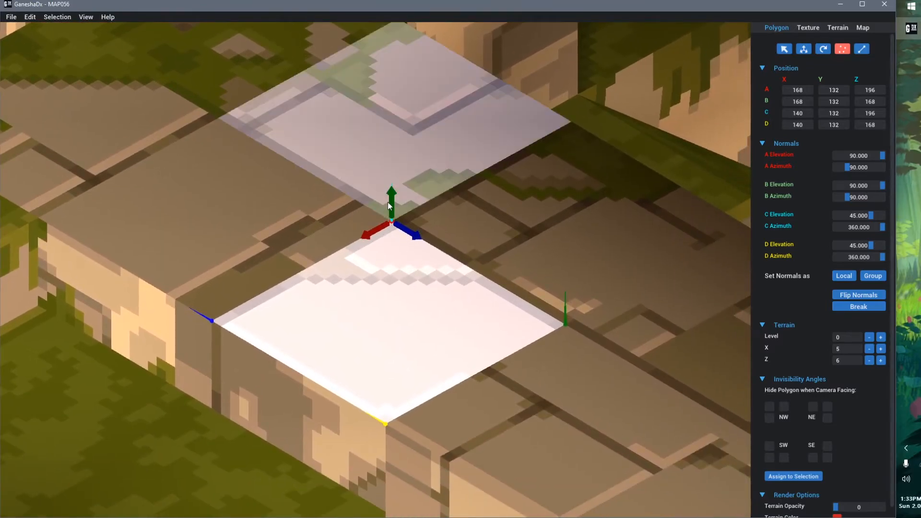
Try moving vertex A of the walkway polygon along its axes, and raise it to Y 141
{"action": "left_click_drag", "start_coordinate": [392, 208], "coordinate": [415, 252]}
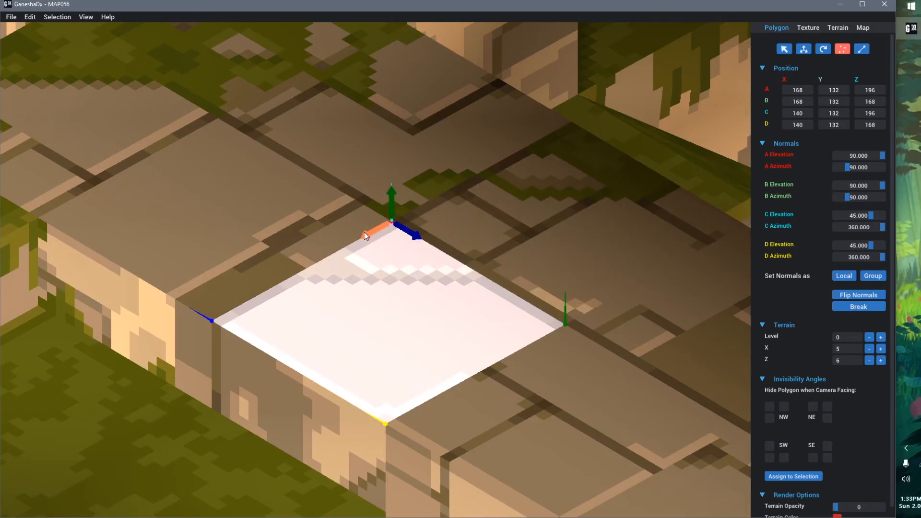
{"action": "left_click_drag", "start_coordinate": [364, 232], "coordinate": [359, 257]}
{"action": "scroll", "coordinate": [359, 256], "scroll_direction": "down", "scroll_amount": 5}
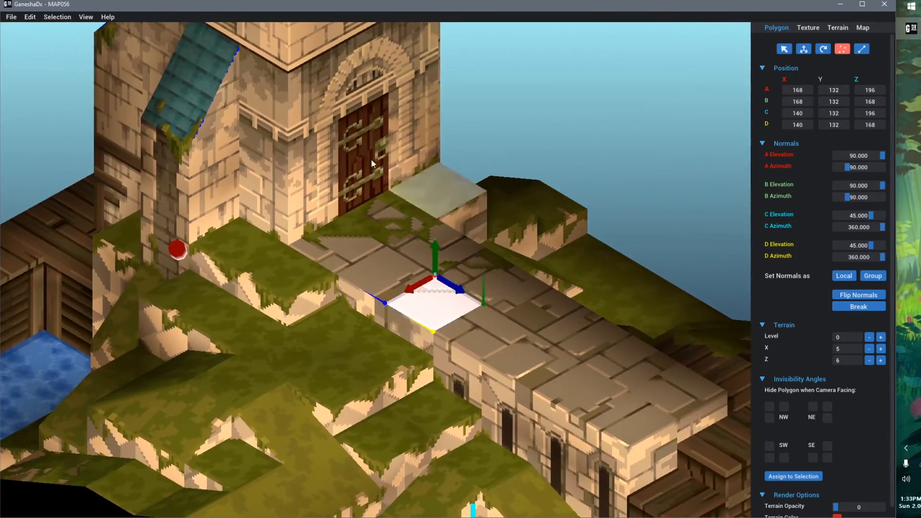
{"action": "scroll", "coordinate": [349, 212], "scroll_direction": "up", "scroll_amount": 5}
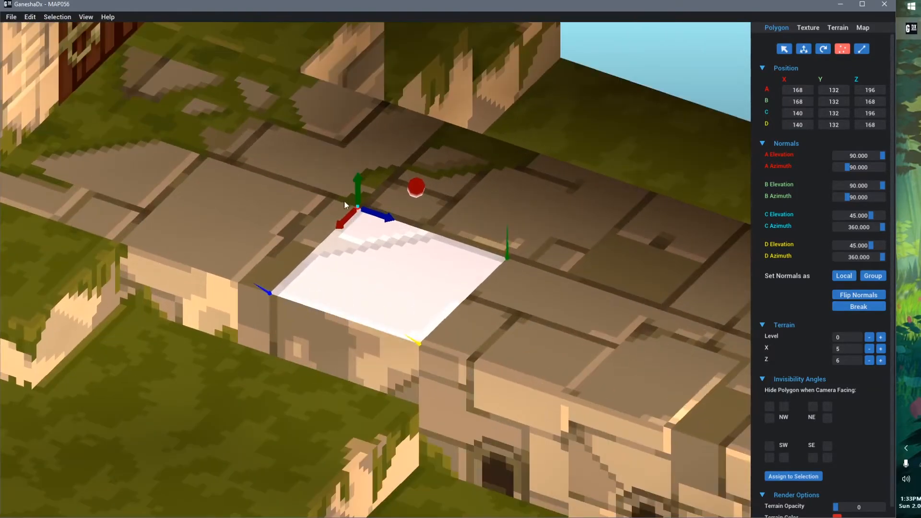
{"action": "left_click_drag", "start_coordinate": [360, 187], "coordinate": [359, 149]}
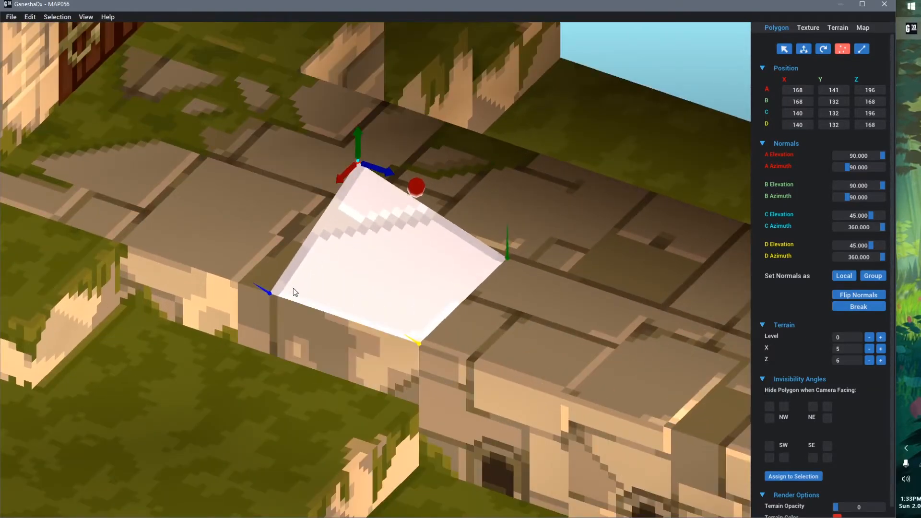
Raise the walkway polygon's vertex C to Y 142 and lower it back to Y 132
{"action": "left_click", "coordinate": [271, 292]}
{"action": "left_click_drag", "start_coordinate": [270, 271], "coordinate": [269, 229]}
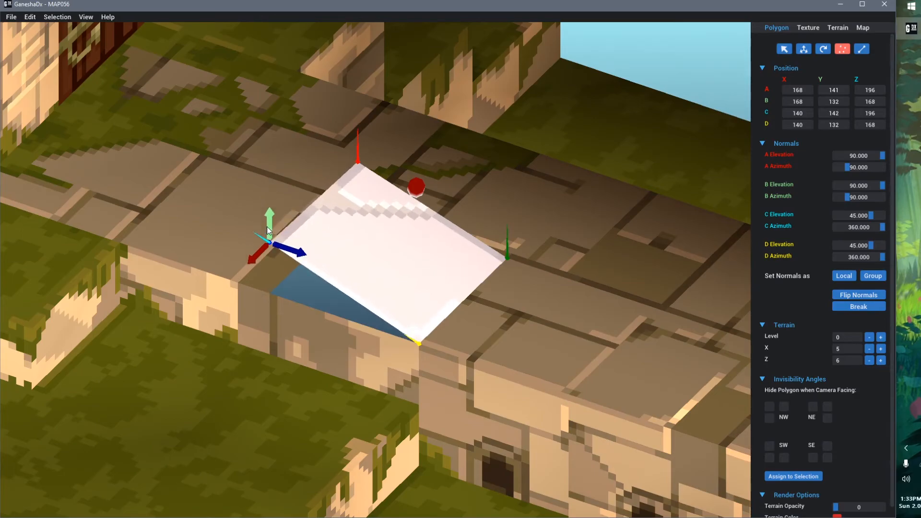
{"action": "mouse_move", "coordinate": [422, 404]}
{"action": "right_mouse_down"}
{"action": "mouse_move", "coordinate": [387, 396]}
{"action": "mouse_move", "coordinate": [413, 390]}
{"action": "right_mouse_up"}
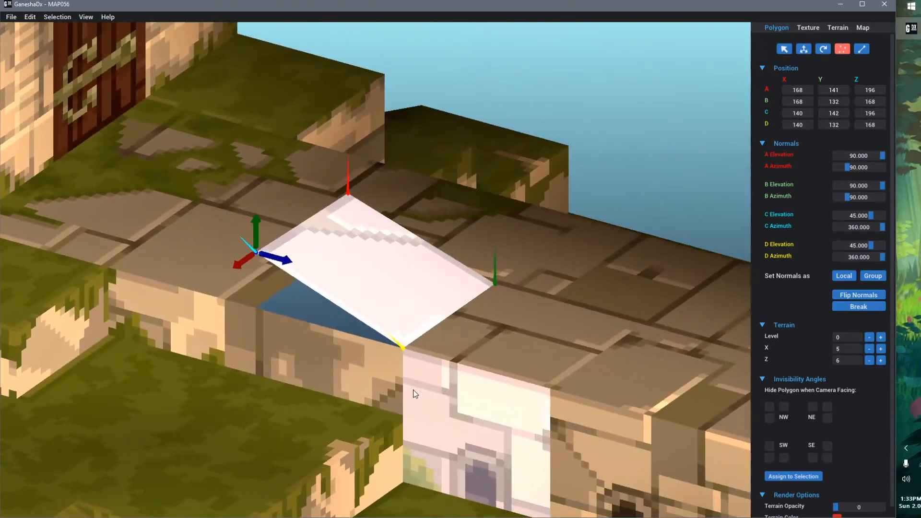
{"action": "left_click_drag", "start_coordinate": [257, 227], "coordinate": [266, 271]}
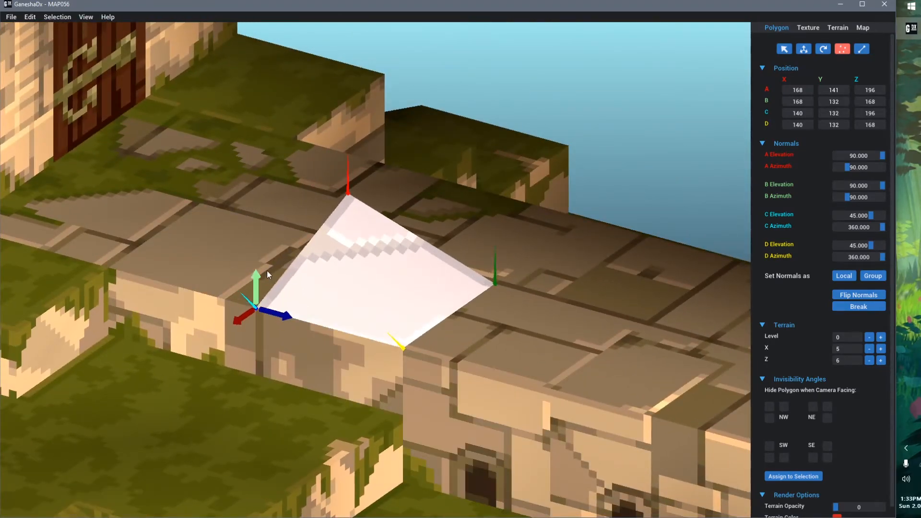
Lower the walkway polygon's vertex A to Y 132 and try raising it to Y 144
{"action": "left_click", "coordinate": [352, 204]}
{"action": "left_click_drag", "start_coordinate": [349, 178], "coordinate": [358, 209]}
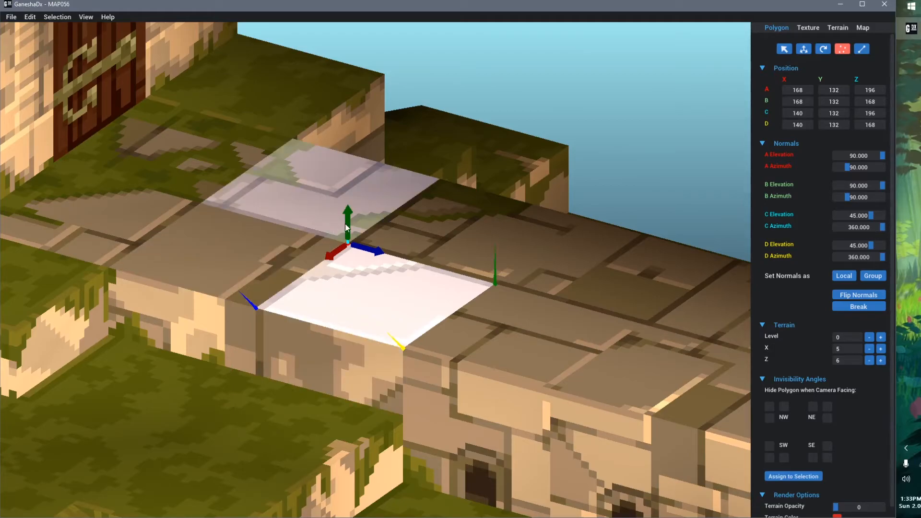
{"action": "left_click_drag", "start_coordinate": [347, 227], "coordinate": [356, 165]}
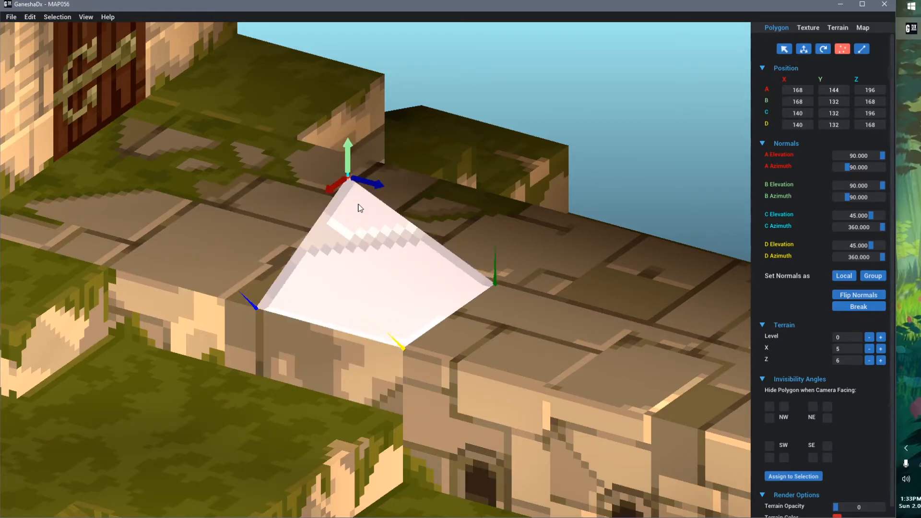
{"action": "key", "text": "ctrl+z"}
Try raising the walkway polygon's vertex C along the vertical axis and lower it back to Y 132
{"action": "left_click", "coordinate": [298, 303]}
{"action": "left_click_drag", "start_coordinate": [256, 288], "coordinate": [260, 242]}
{"action": "left_click_drag", "start_coordinate": [261, 278], "coordinate": [270, 343]}
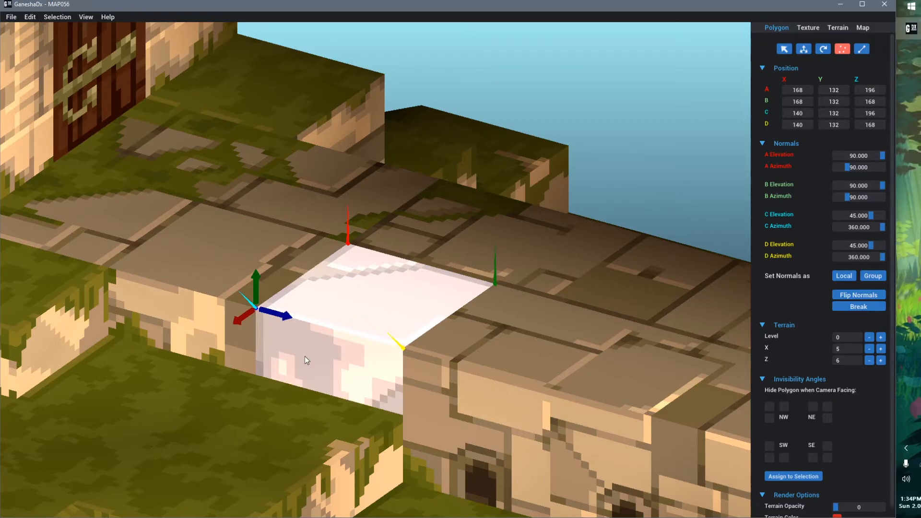
Switch to translating edges and raise the walkway polygon's A–B edge to Y 152
{"action": "left_click", "coordinate": [867, 49]}
{"action": "left_click_drag", "start_coordinate": [423, 243], "coordinate": [477, 460]}
{"action": "right_click_drag", "start_coordinate": [534, 339], "coordinate": [456, 305]}
{"action": "left_click_drag", "start_coordinate": [436, 251], "coordinate": [436, 170]}
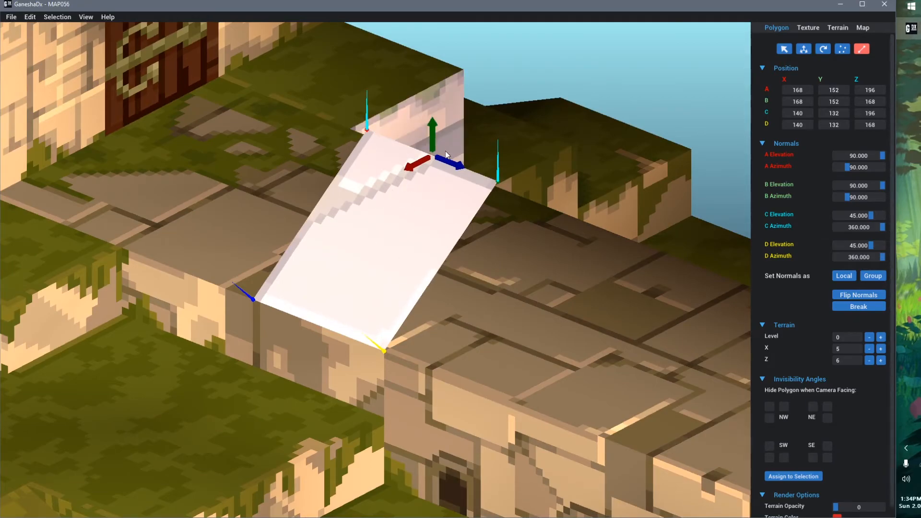
Move the tilted walkway polygon aside, delete it, and select the flat polygon that lies in its original place
{"action": "middle_click_drag", "start_coordinate": [477, 327], "coordinate": [437, 300]}
{"action": "key", "text": "w"}
{"action": "left_click_drag", "start_coordinate": [359, 247], "coordinate": [166, 316]}
{"action": "left_click", "coordinate": [341, 324]}
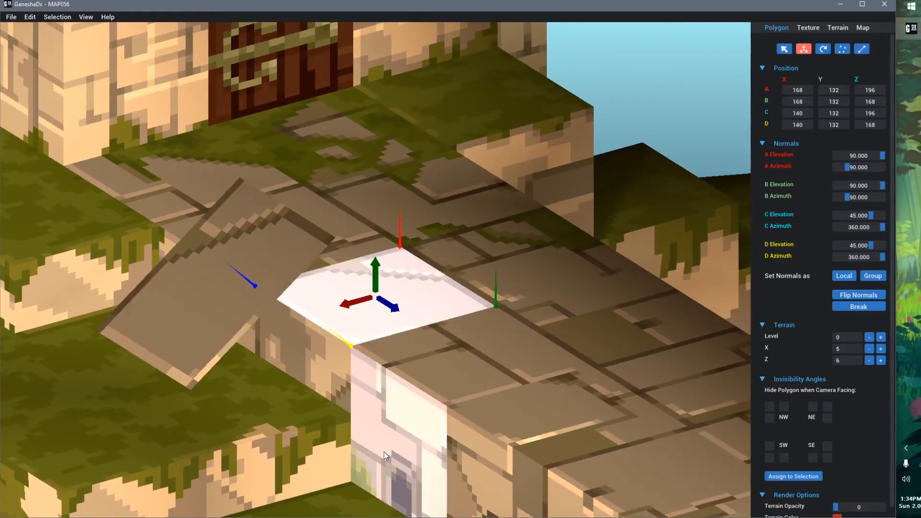
{"action": "left_click", "coordinate": [211, 322]}
{"action": "key", "text": "Delete"}
{"action": "left_click", "coordinate": [417, 287]}
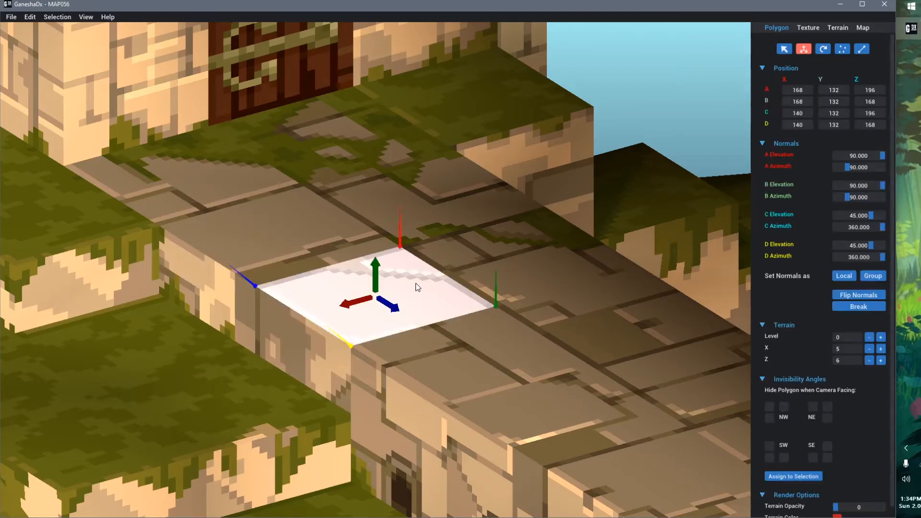
Raise the A–B edge of this walkway polygon to Y 151, delete the polygon, and select the flat one beneath it
{"action": "key", "text": "t"}
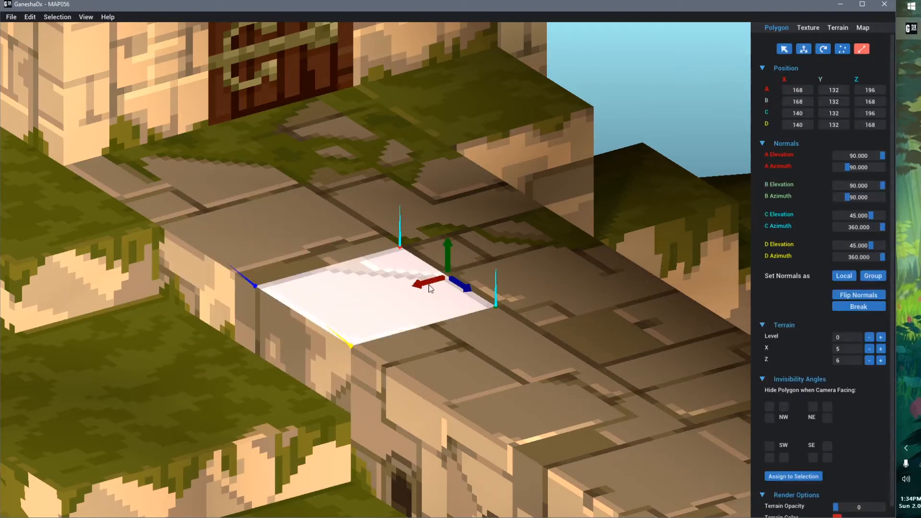
{"action": "left_click_drag", "start_coordinate": [448, 253], "coordinate": [444, 153]}
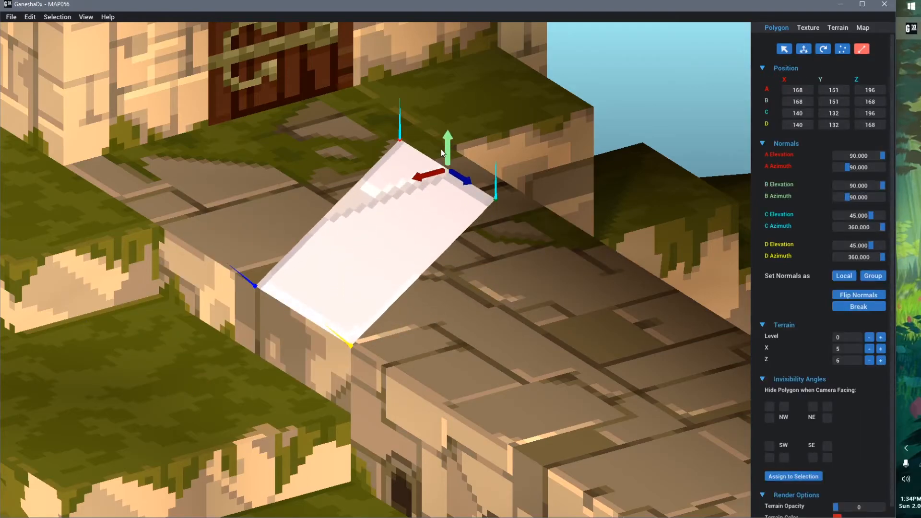
{"action": "key", "text": "Delete"}
{"action": "scroll", "coordinate": [409, 303], "scroll_direction": "down", "scroll_amount": 3}
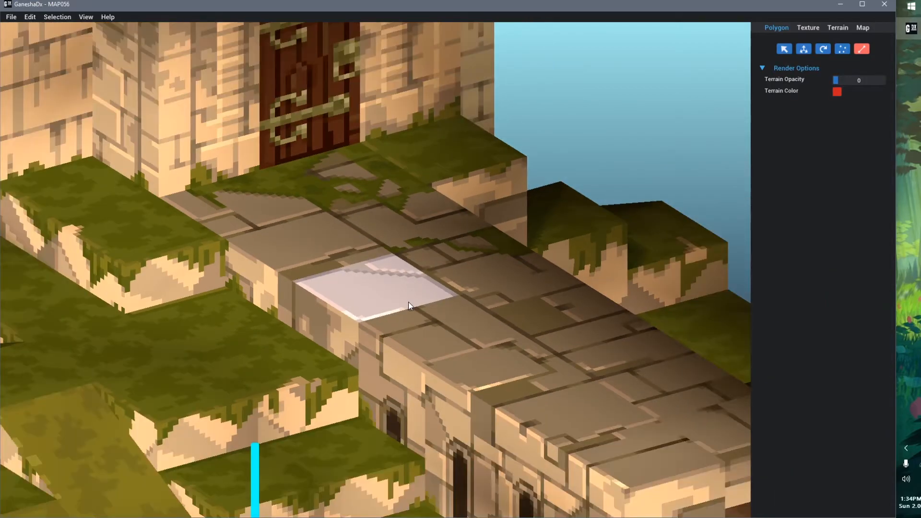
{"action": "left_click", "coordinate": [396, 290]}
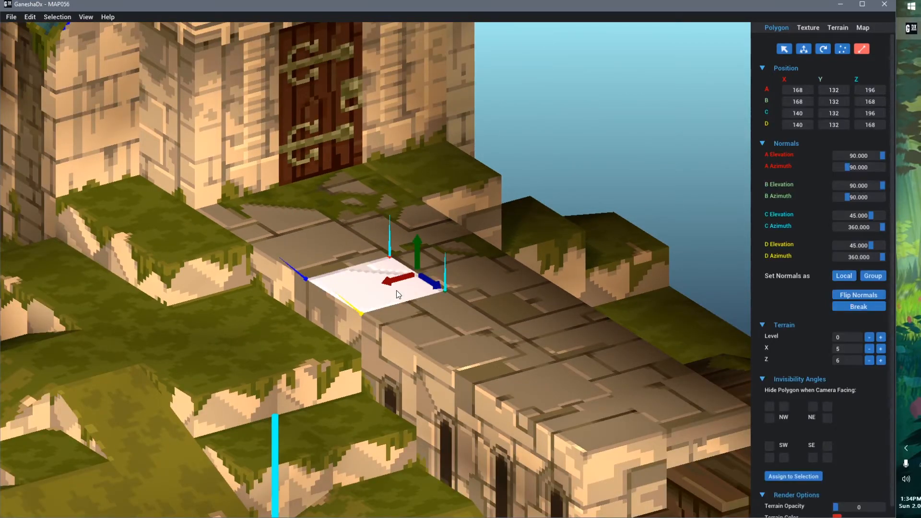
Cycle the edge handle through the walkway polygon's edges, including A–C and B–D, ending on C–D
{"action": "middle_click_drag", "start_coordinate": [400, 275], "coordinate": [439, 316]}
{"action": "scroll", "coordinate": [439, 316], "scroll_direction": "down", "scroll_amount": 3}
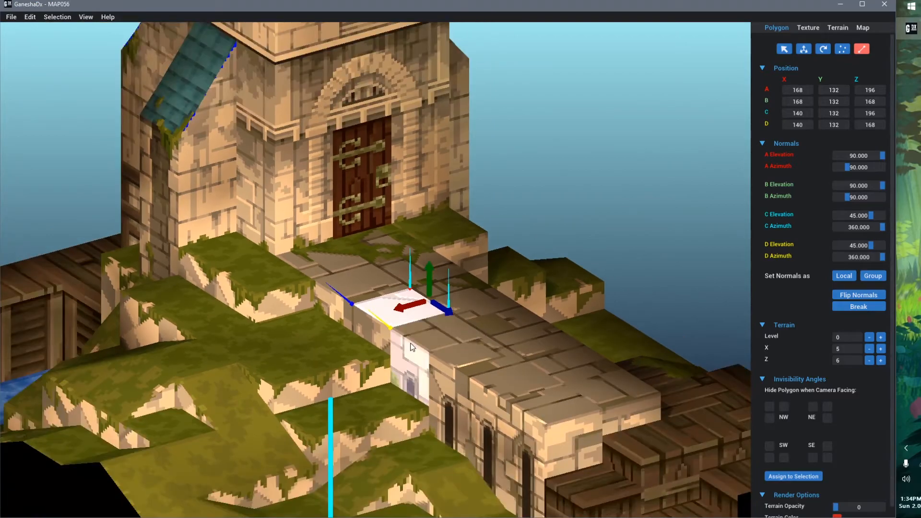
{"action": "scroll", "coordinate": [407, 327], "scroll_direction": "up", "scroll_amount": 5}
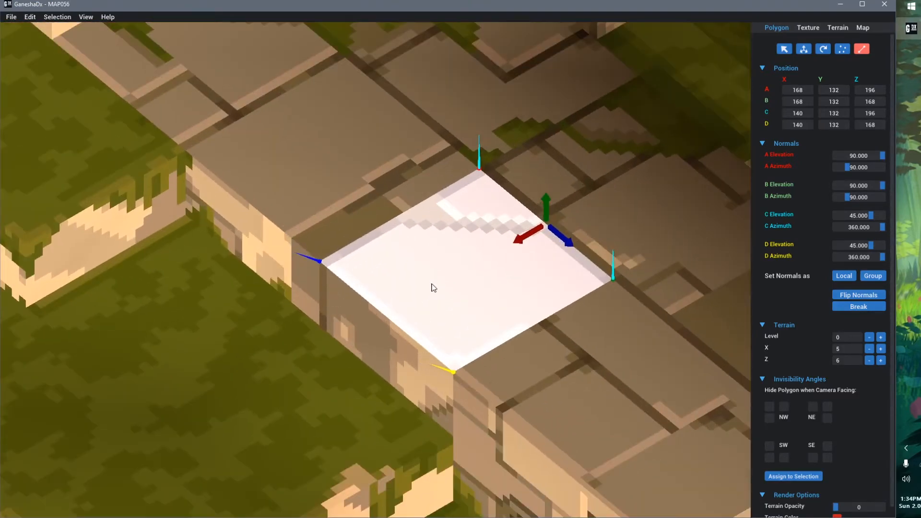
{"action": "middle_click_drag", "start_coordinate": [434, 287], "coordinate": [372, 283]}
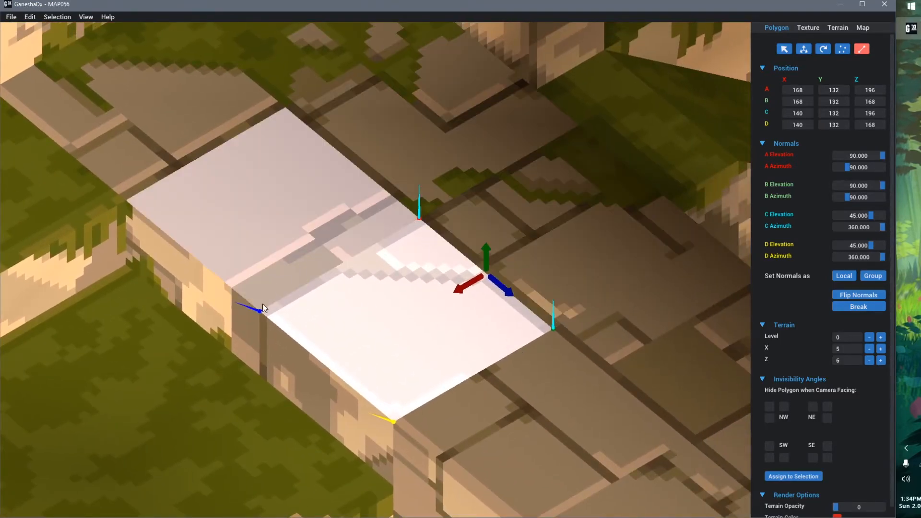
{"action": "key", "text": "t"}
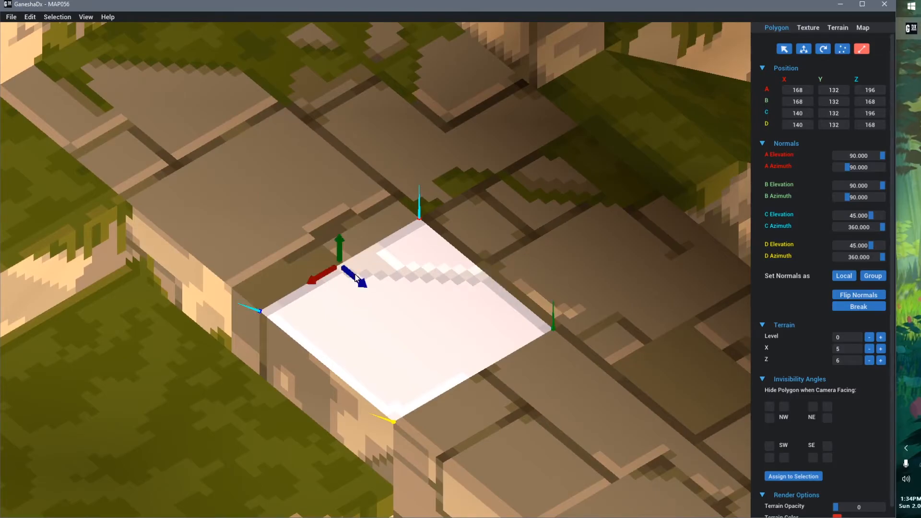
{"action": "key", "text": "t"}
{"action": "key", "text": "t"}
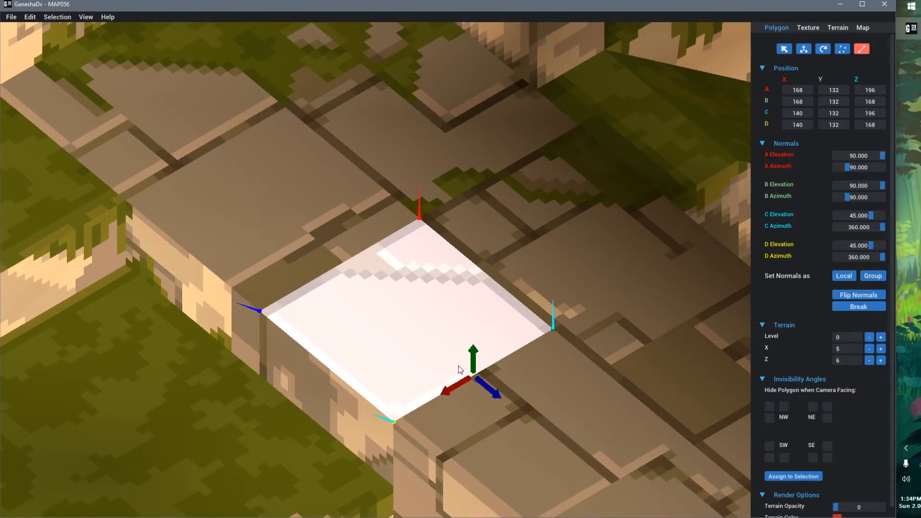
{"action": "key", "text": "t"}
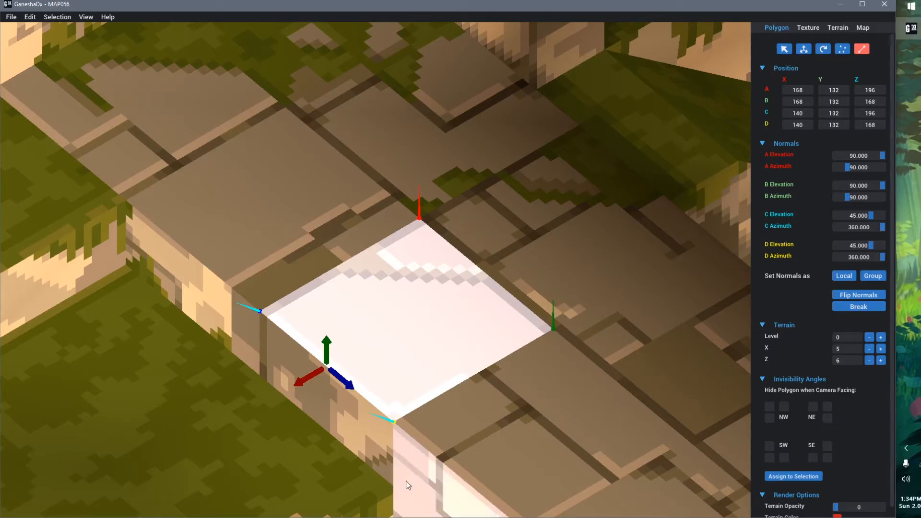
Switch to translating vertices and pick the walkway polygon's vertices B, D, C and A in turn
{"action": "left_click", "coordinate": [844, 50]}
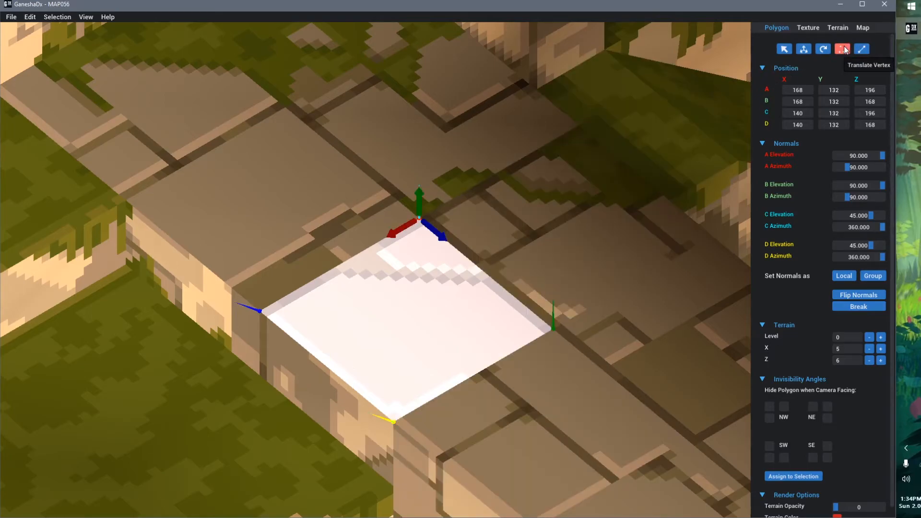
{"action": "left_click", "coordinate": [528, 325]}
{"action": "left_click", "coordinate": [399, 405]}
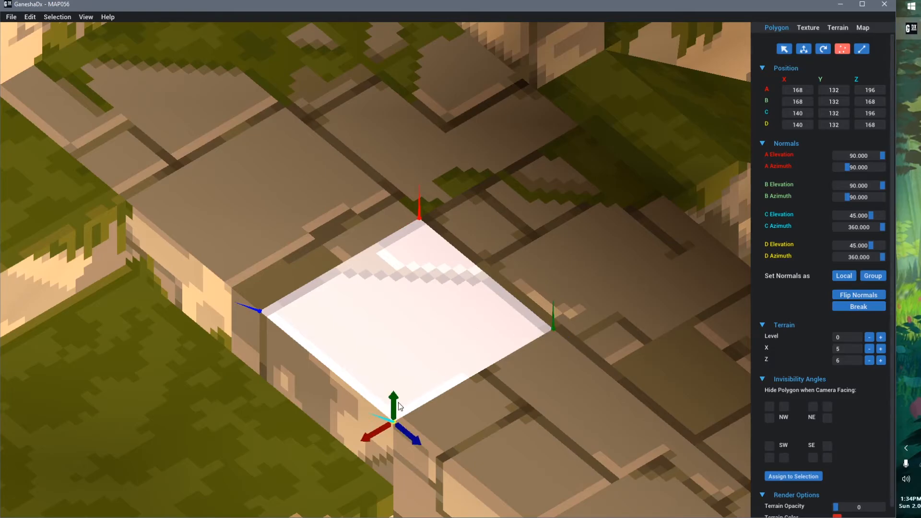
{"action": "left_click", "coordinate": [291, 320]}
{"action": "left_click", "coordinate": [420, 221]}
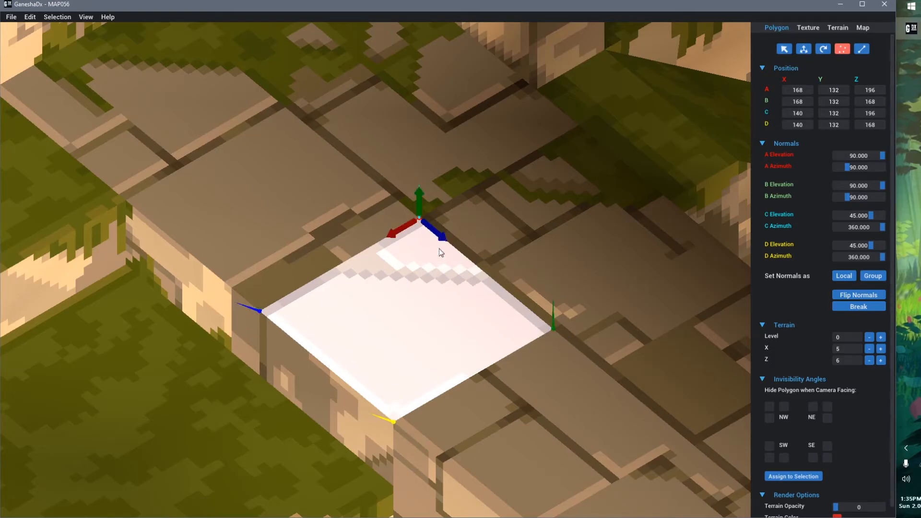
Select the grassy top polygon at X 252 to 280, Z 224 to 252, and bring its four vertices into view
{"action": "left_click", "coordinate": [455, 212]}
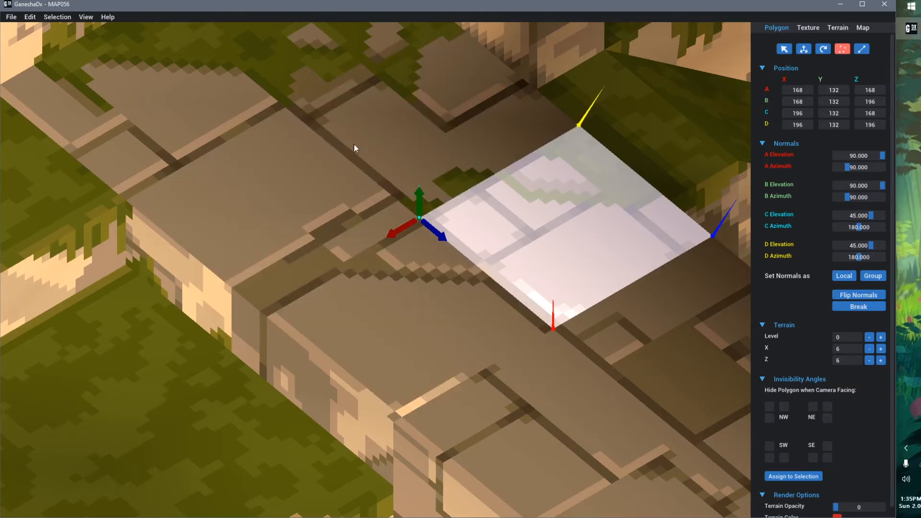
{"action": "scroll", "coordinate": [435, 345], "scroll_direction": "down", "scroll_amount": 3}
{"action": "middle_click_drag", "start_coordinate": [508, 286], "coordinate": [355, 379]}
{"action": "scroll", "coordinate": [406, 237], "scroll_direction": "up", "scroll_amount": 5}
{"action": "left_click", "coordinate": [310, 169]}
{"action": "left_click", "coordinate": [334, 105]}
{"action": "left_click", "coordinate": [313, 170]}
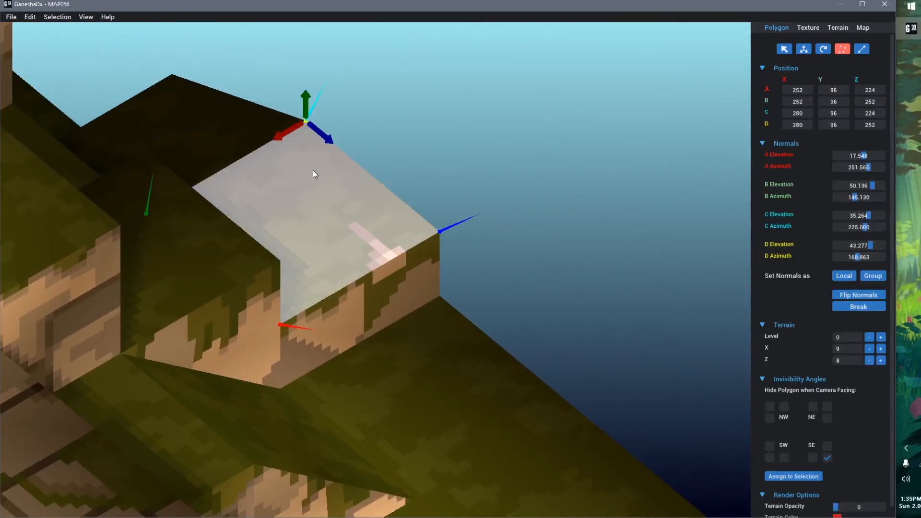
{"action": "middle_click_drag", "start_coordinate": [370, 221], "coordinate": [534, 342]}
{"action": "right_click_drag", "start_coordinate": [534, 341], "coordinate": [378, 154]}
{"action": "key", "text": "f"}
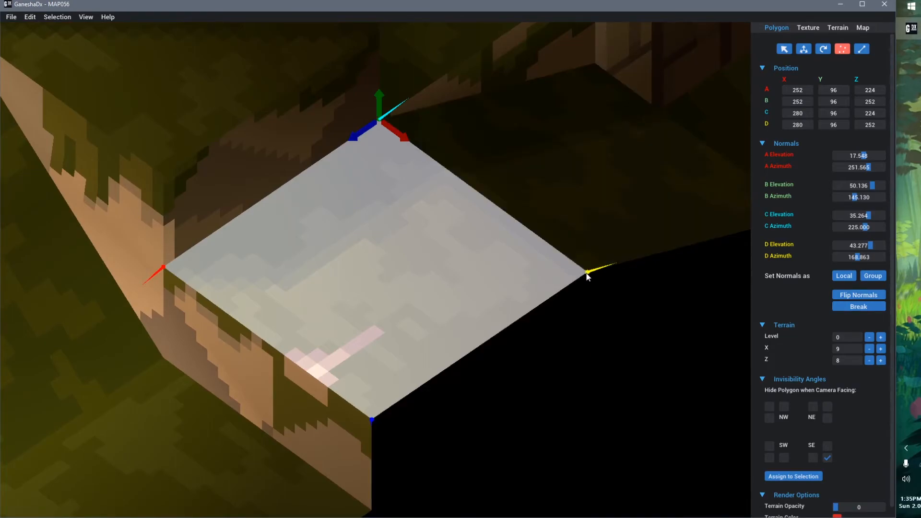
Pick the grassy polygon's vertices D, A and C in turn, reselecting the polygon where needed, and end on D
{"action": "left_click", "coordinate": [587, 274]}
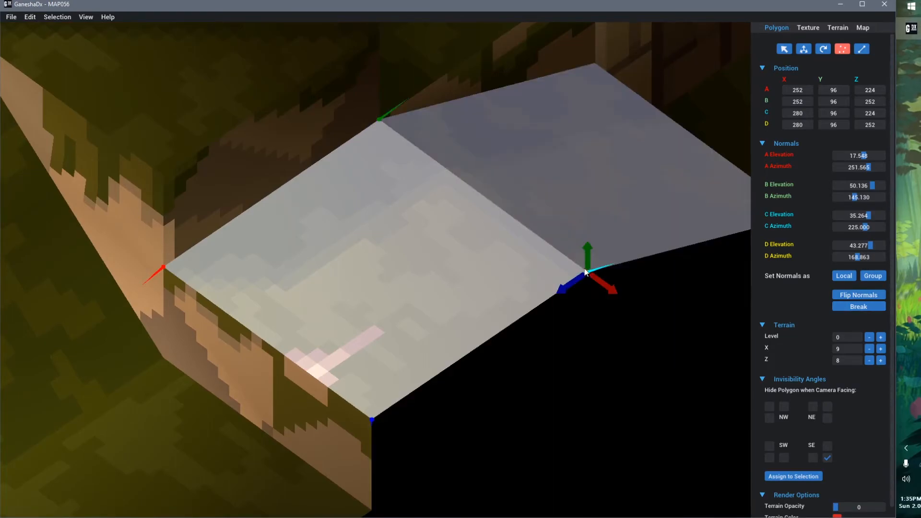
{"action": "left_click", "coordinate": [382, 117]}
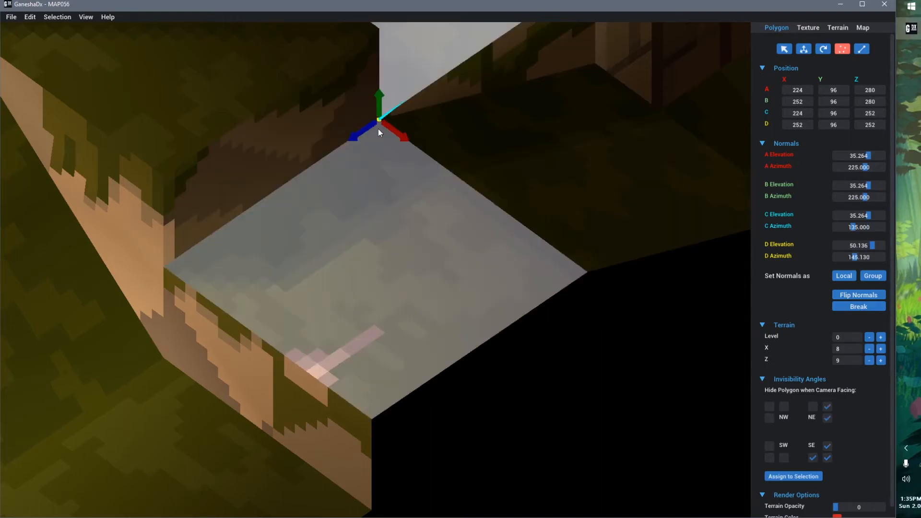
{"action": "left_click", "coordinate": [396, 246]}
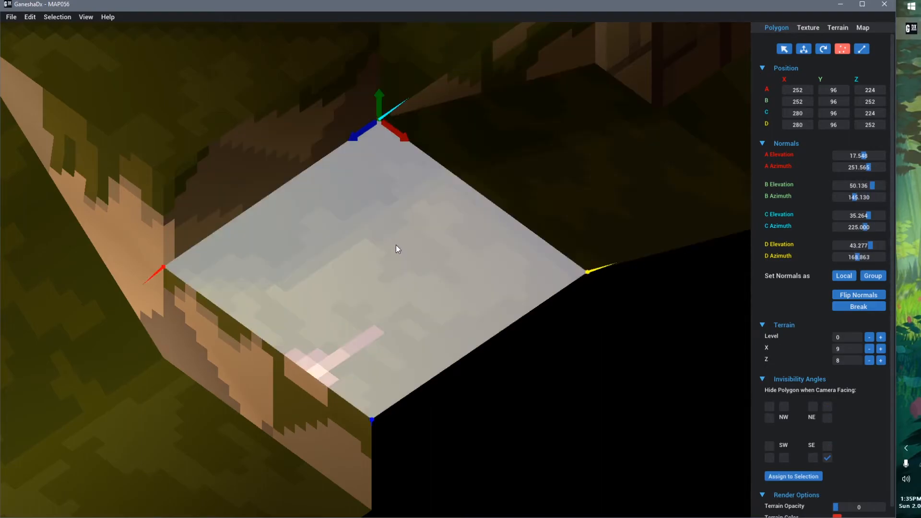
{"action": "left_click", "coordinate": [193, 267]}
{"action": "left_click", "coordinate": [367, 407]}
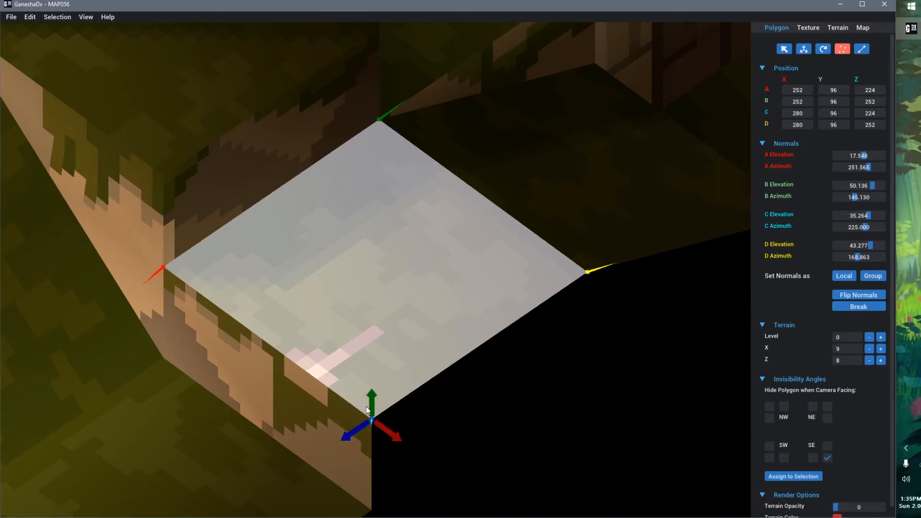
{"action": "left_click", "coordinate": [580, 272]}
Select the triangular wall polygon under the teal roof slope for vertex translation
{"action": "scroll", "coordinate": [384, 288], "scroll_direction": "down", "scroll_amount": 5}
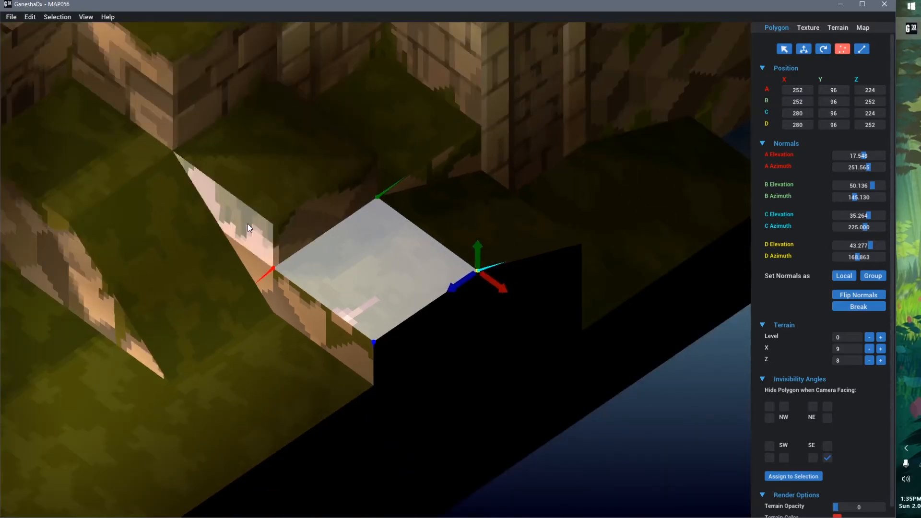
{"action": "middle_click_drag", "start_coordinate": [248, 224], "coordinate": [541, 424]}
{"action": "right_click_drag", "start_coordinate": [567, 249], "coordinate": [720, 249]}
{"action": "middle_click_drag", "start_coordinate": [720, 250], "coordinate": [488, 354]}
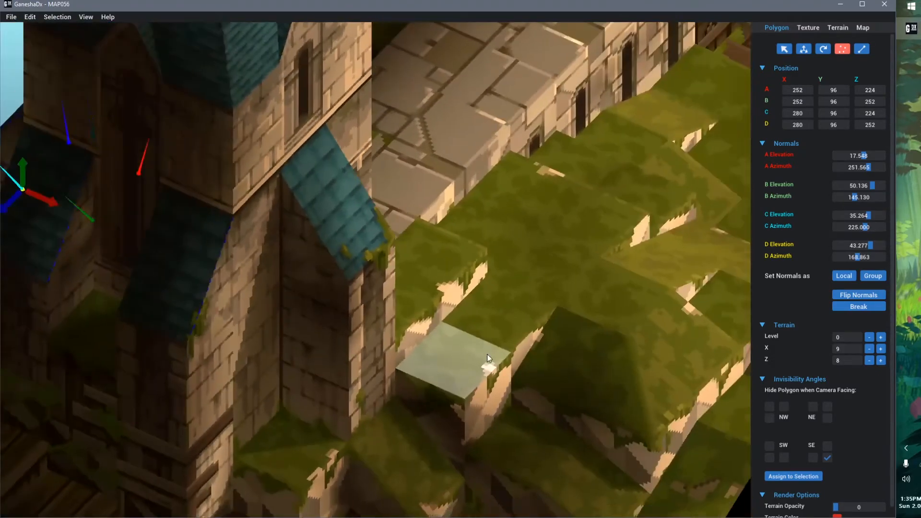
{"action": "left_click", "coordinate": [302, 238]}
{"action": "left_click", "coordinate": [294, 222]}
{"action": "scroll", "coordinate": [203, 269], "scroll_direction": "up", "scroll_amount": 5}
{"action": "middle_click_drag", "start_coordinate": [203, 267], "coordinate": [402, 432]}
{"action": "right_click_drag", "start_coordinate": [436, 372], "coordinate": [455, 360]}
{"action": "scroll", "coordinate": [397, 346], "scroll_direction": "up", "scroll_amount": 4}
{"action": "middle_click_drag", "start_coordinate": [394, 365], "coordinate": [380, 354]}
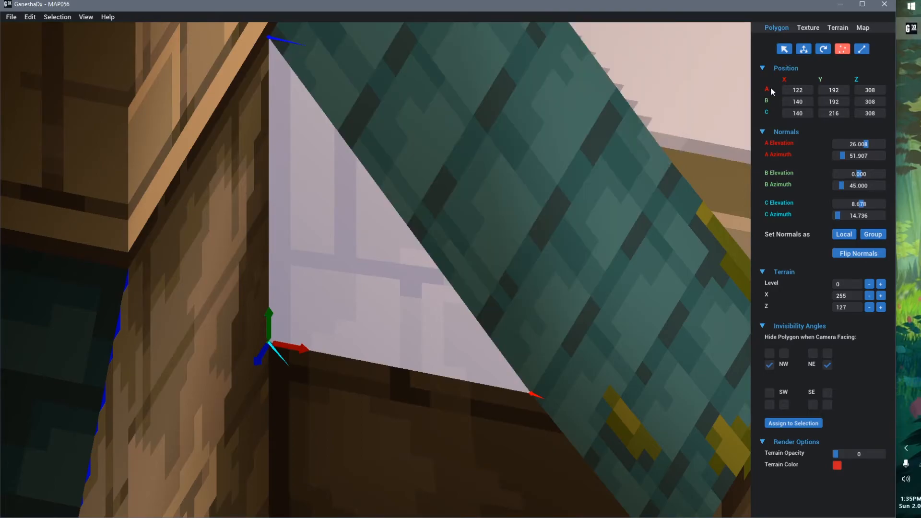
Switch to translating edges and select the four-sided wall polygon just below the triangular one
{"action": "left_click", "coordinate": [859, 49]}
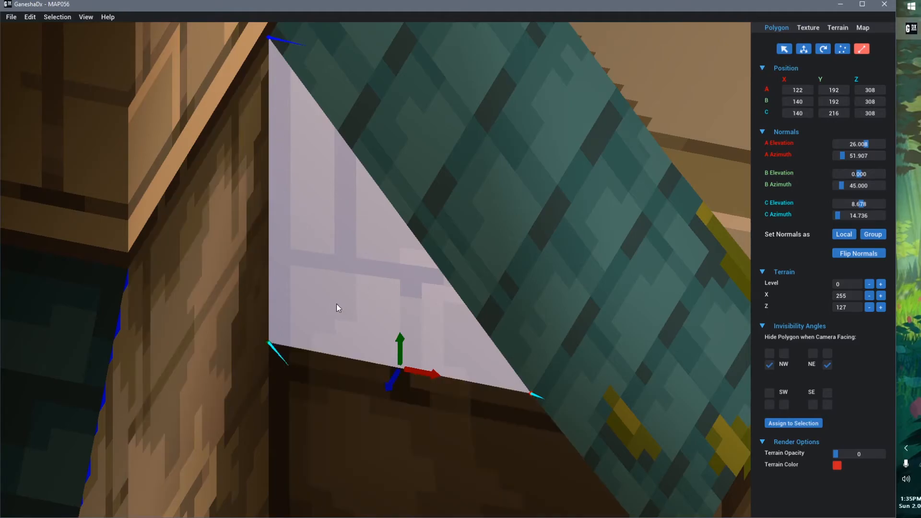
{"action": "scroll", "coordinate": [396, 299], "scroll_direction": "down", "scroll_amount": 6}
{"action": "left_click", "coordinate": [394, 402]}
{"action": "left_click", "coordinate": [383, 365]}
{"action": "left_click", "coordinate": [400, 324]}
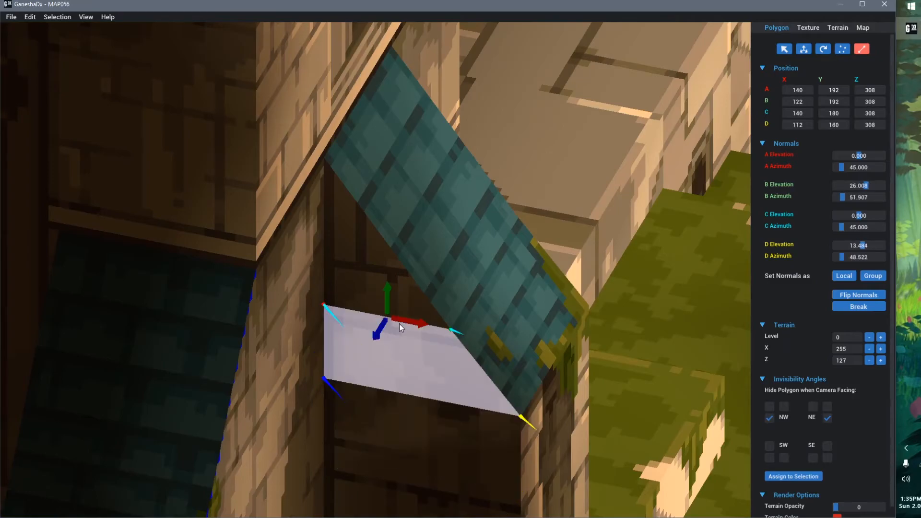
Pick different vertex pairs of the four-sided wall polygon, including B–C and B–D, ending on edge A–C
{"action": "left_click", "coordinate": [454, 370]}
{"action": "left_click", "coordinate": [413, 383]}
{"action": "left_click", "coordinate": [338, 346]}
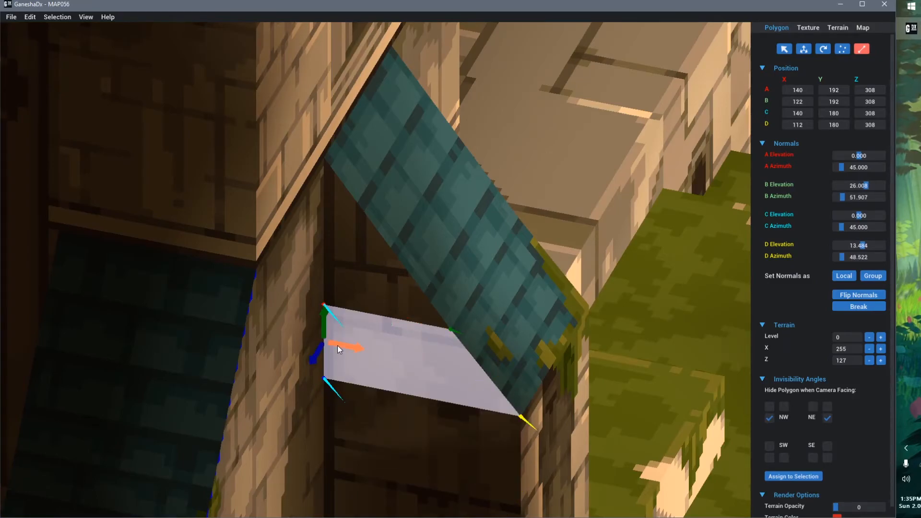
{"action": "left_click", "coordinate": [430, 394]}
{"action": "left_click", "coordinate": [407, 378]}
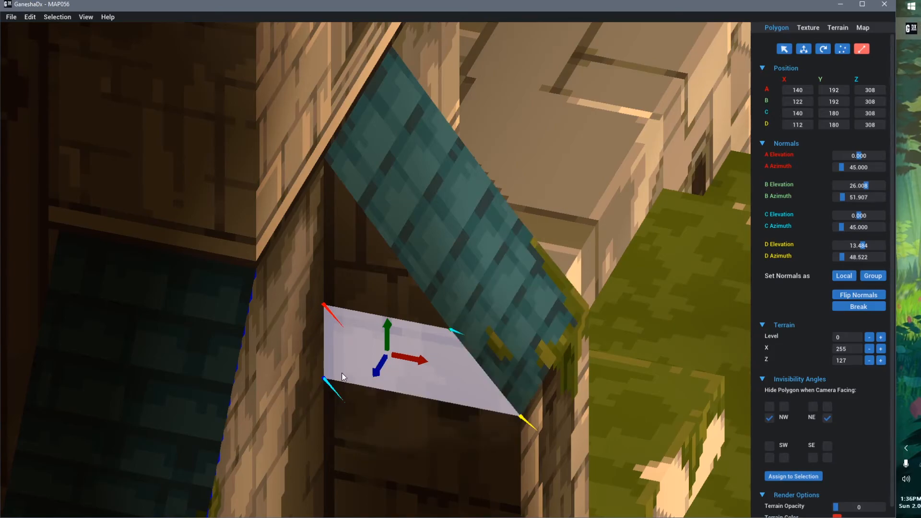
{"action": "left_click", "coordinate": [358, 369]}
{"action": "left_click", "coordinate": [407, 366]}
{"action": "left_click", "coordinate": [470, 399]}
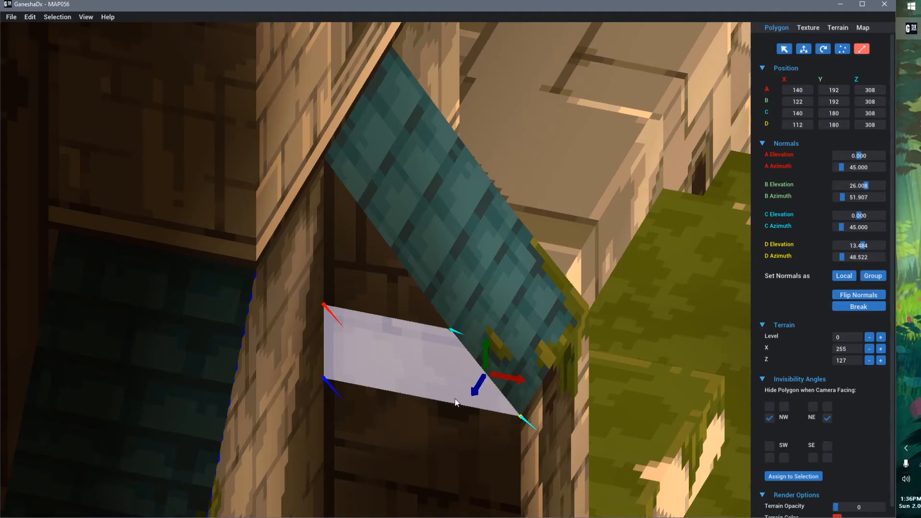
{"action": "left_click", "coordinate": [417, 385]}
{"action": "left_click", "coordinate": [353, 367]}
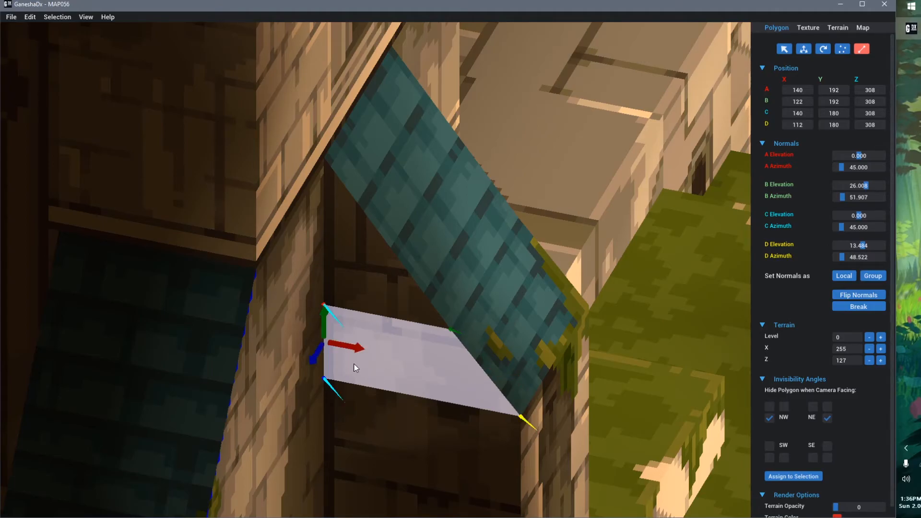
Cycle through vertex pairs of the four-sided wall polygon, including B–C, B–D and A–D, ending on edge A–C
{"action": "left_click", "coordinate": [421, 392]}
{"action": "left_click", "coordinate": [410, 385]}
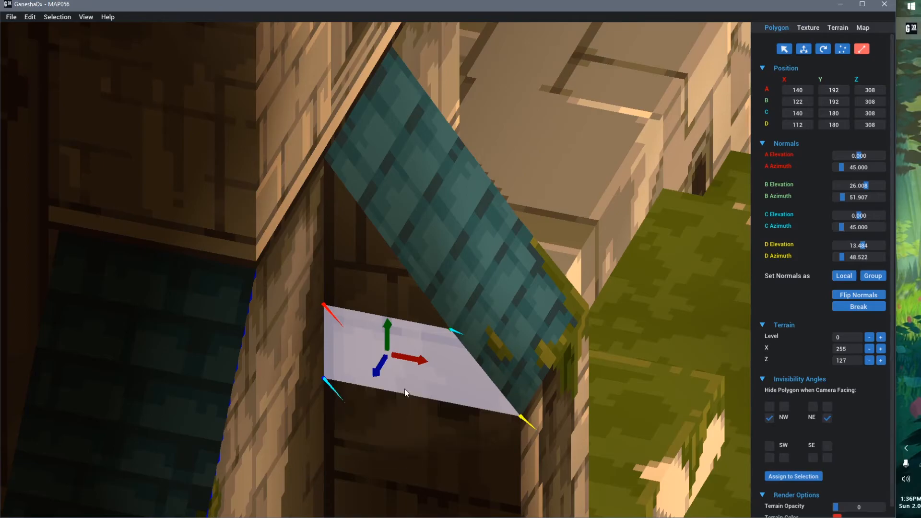
{"action": "left_click", "coordinate": [406, 390]}
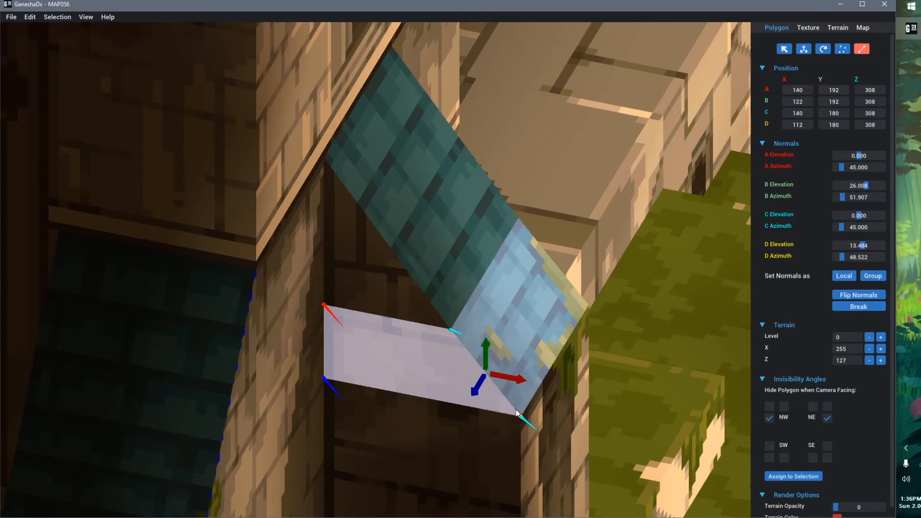
{"action": "left_click", "coordinate": [341, 358]}
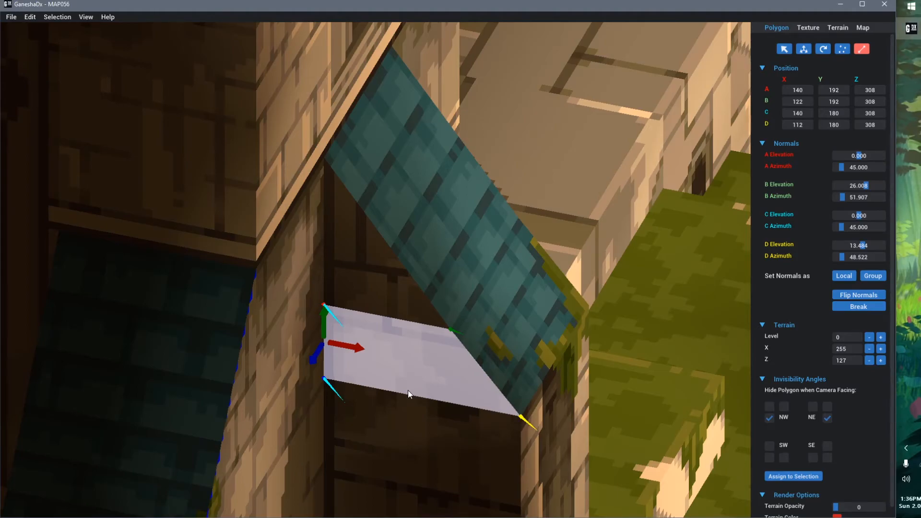
{"action": "key", "text": "Tab"}
{"action": "key", "text": "Tab"}
{"action": "key", "text": "Tab"}
{"action": "key", "text": "Tab"}
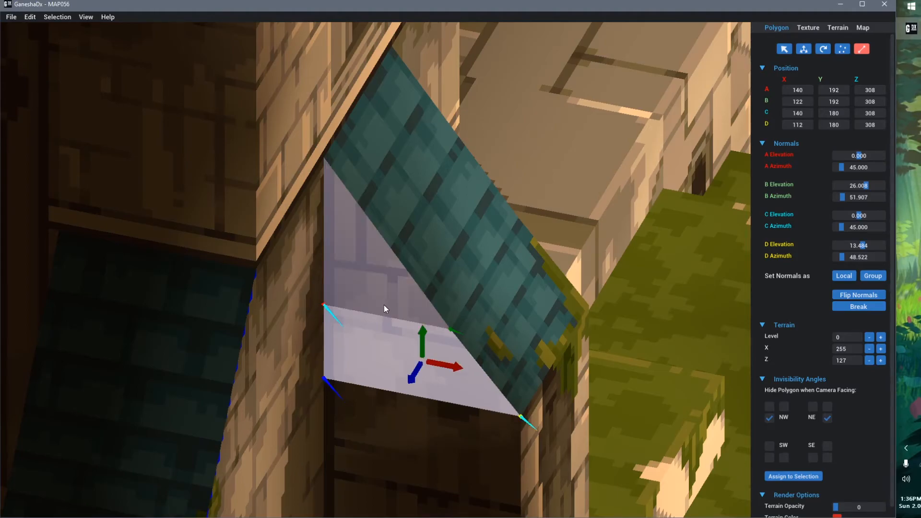
{"action": "key", "text": "Tab"}
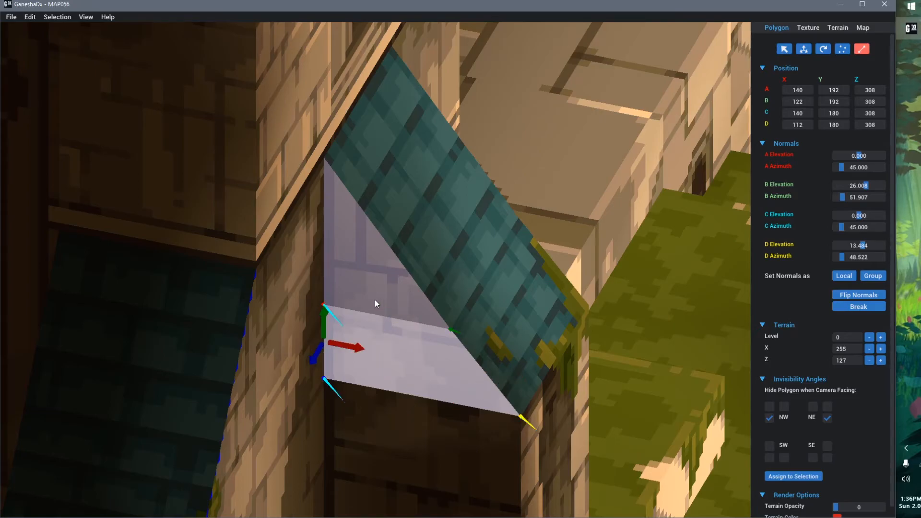
Select the triangular wall polygon for vertex translation and cycle repeatedly through its individual vertices, ending on B
{"action": "left_click", "coordinate": [370, 289]}
{"action": "left_click", "coordinate": [845, 50]}
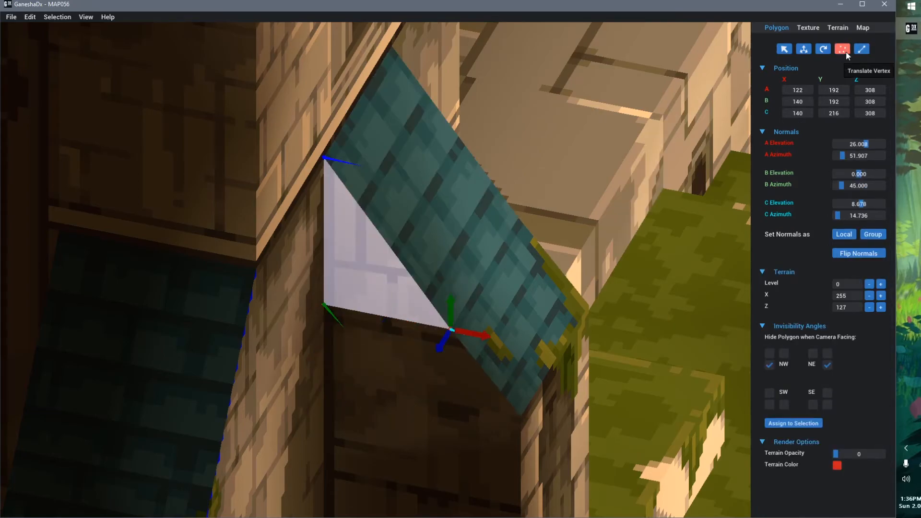
{"action": "key", "text": "Tab"}
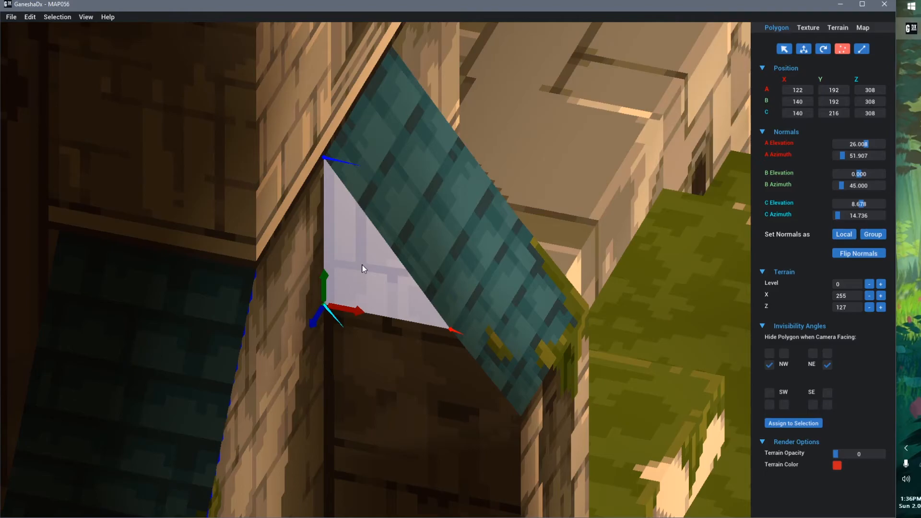
{"action": "key", "text": "Tab"}
{"action": "key", "text": "Tab"}
{"action": "key", "text": "Tab"}
{"action": "key", "text": "Tab"}
{"action": "key", "text": "Tab"}
{"action": "key", "text": "Tab"}
{"action": "key", "text": "Tab"}
{"action": "key", "text": "Tab"}
{"action": "key", "text": "Tab"}
{"action": "key", "text": "Tab"}
{"action": "key", "text": "Tab"}
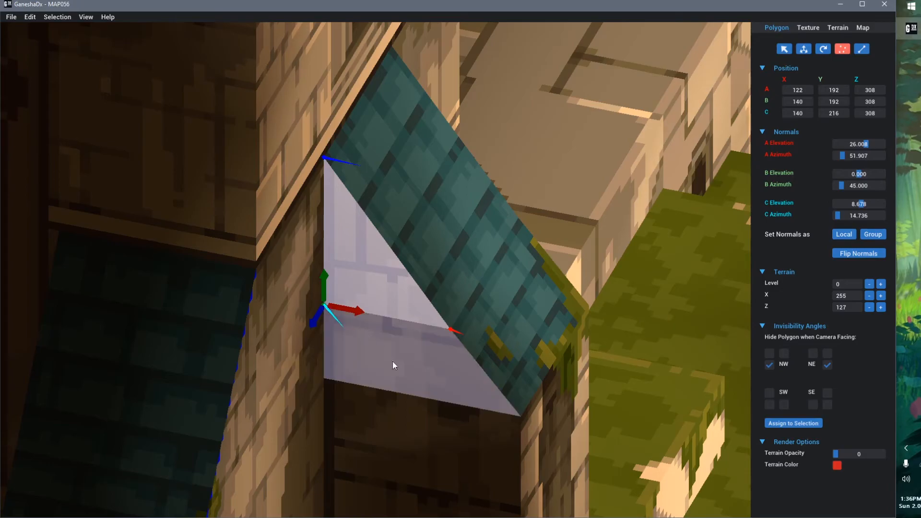
Select the four-sided wall polygon for edge translation and cycle through its vertex pairs, including C–D and A–B
{"action": "left_click", "coordinate": [415, 383]}
{"action": "left_click", "coordinate": [862, 48]}
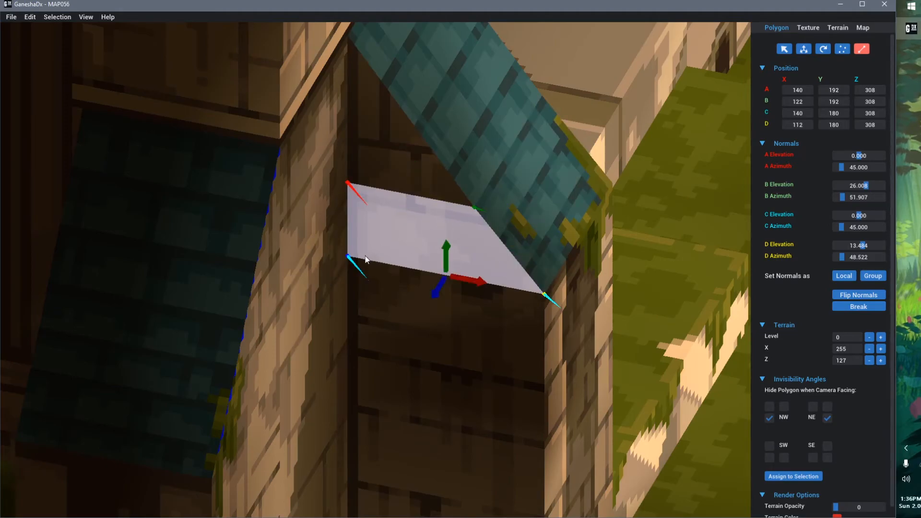
{"action": "key", "text": "t"}
{"action": "key", "text": "t"}
{"action": "key", "text": "t"}
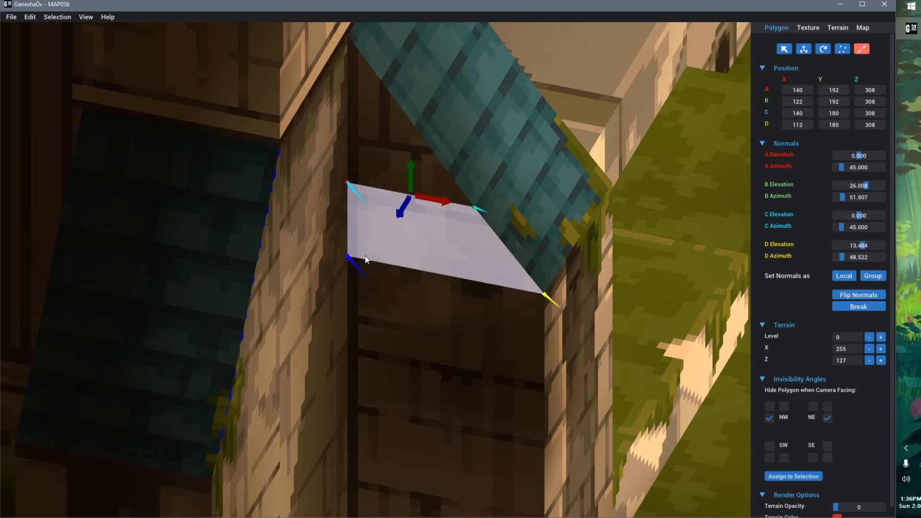
{"action": "key", "text": "t"}
{"action": "key", "text": "t"}
{"action": "key", "text": "t"}
Select a square paving polygon on the walkway's near edge and cycle through its vertex pairs, ending on edge A–B
{"action": "right_click_drag", "start_coordinate": [556, 249], "coordinate": [545, 265]}
{"action": "middle_click_drag", "start_coordinate": [545, 266], "coordinate": [344, 148]}
{"action": "scroll", "coordinate": [344, 148], "scroll_direction": "down", "scroll_amount": 3}
{"action": "middle_click_drag", "start_coordinate": [322, 180], "coordinate": [303, 139]}
{"action": "left_click", "coordinate": [323, 275]}
{"action": "key", "text": "t"}
{"action": "key", "text": "t"}
{"action": "key", "text": "t"}
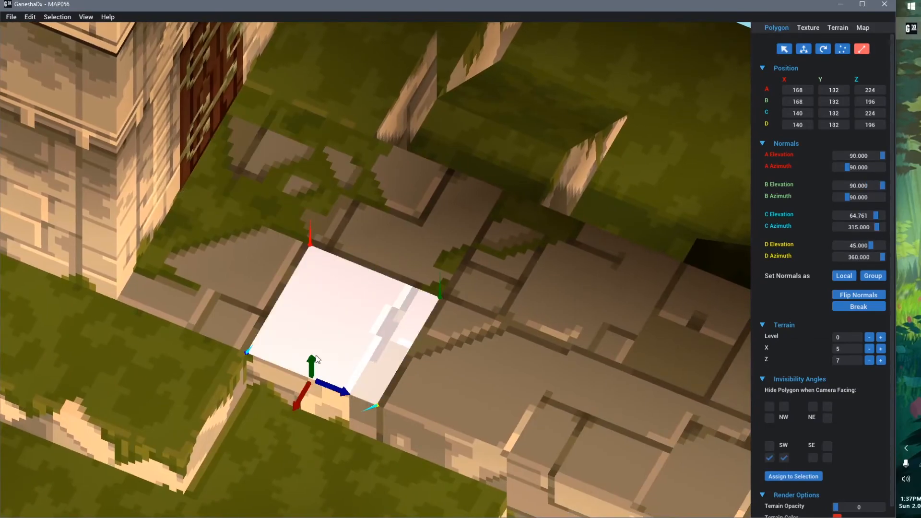
{"action": "left_click", "coordinate": [432, 408], "text": "shift"}
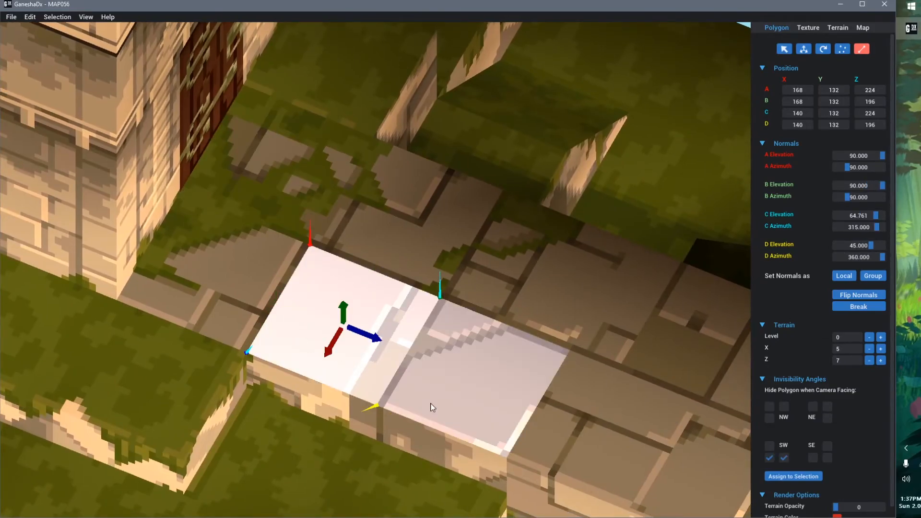
{"action": "key", "text": "t"}
{"action": "left_click", "coordinate": [476, 356], "text": "shift"}
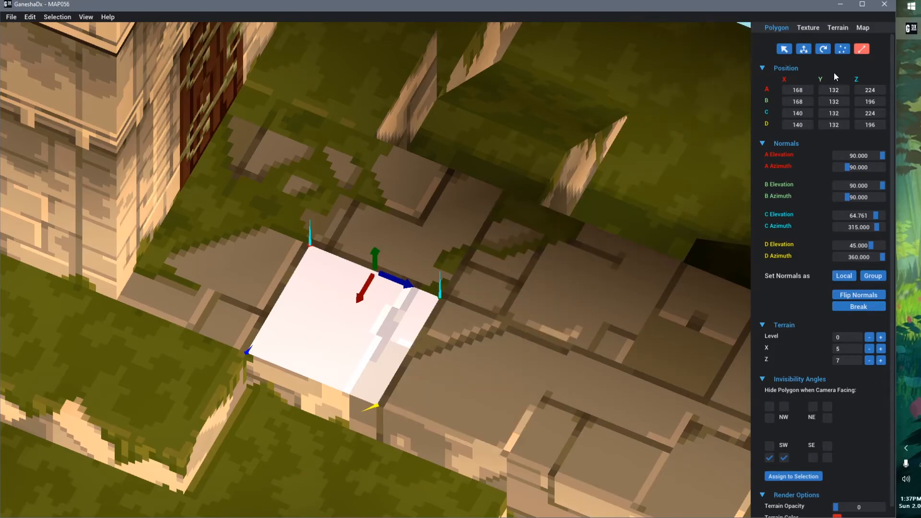
Switch to vertex translation and raise vertices A and B of the paving polygon one after the other to Y 144
{"action": "left_click", "coordinate": [843, 48]}
{"action": "key", "text": "t"}
{"action": "key", "text": "t"}
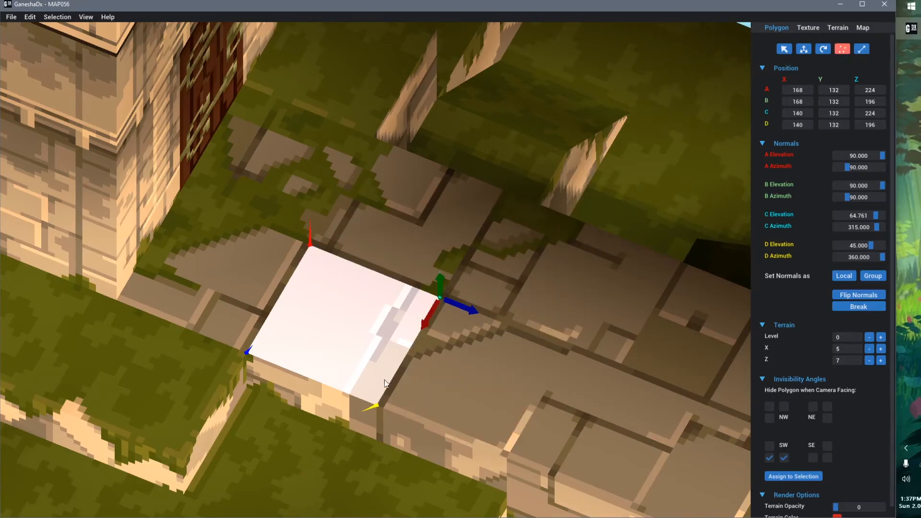
{"action": "key", "text": "t"}
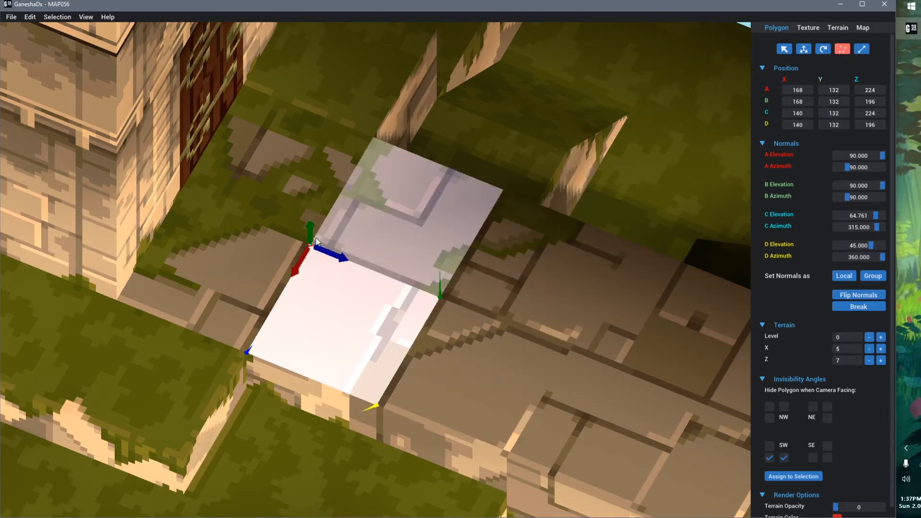
{"action": "middle_click_drag", "start_coordinate": [383, 361], "coordinate": [376, 221]}
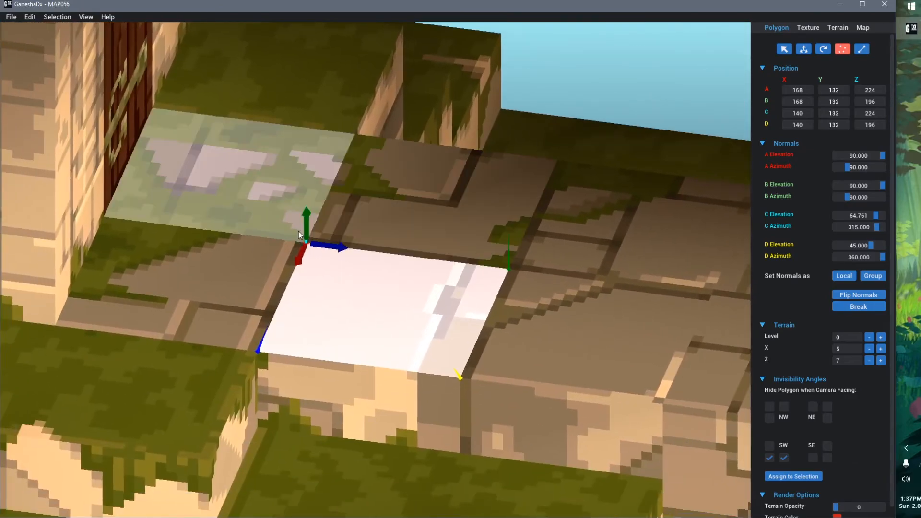
{"action": "left_click_drag", "start_coordinate": [306, 226], "coordinate": [307, 171]}
{"action": "key", "text": "t"}
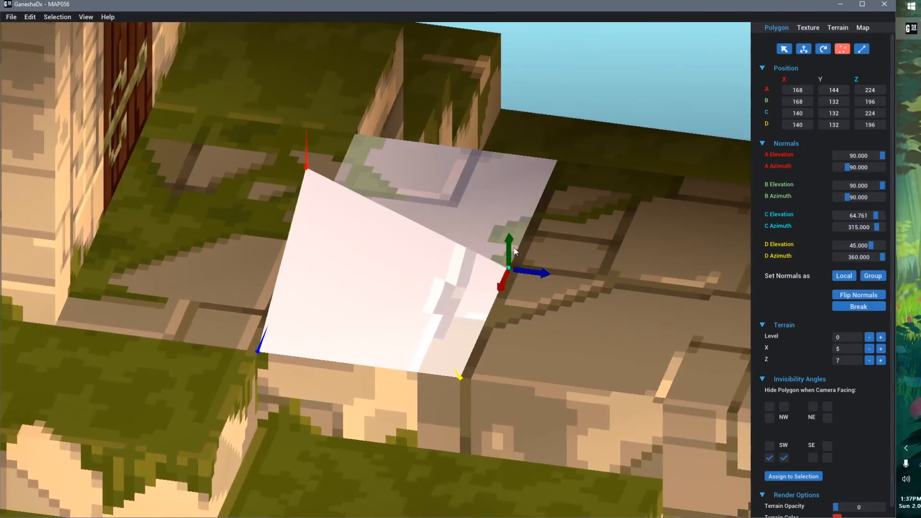
{"action": "left_click_drag", "start_coordinate": [513, 252], "coordinate": [521, 210]}
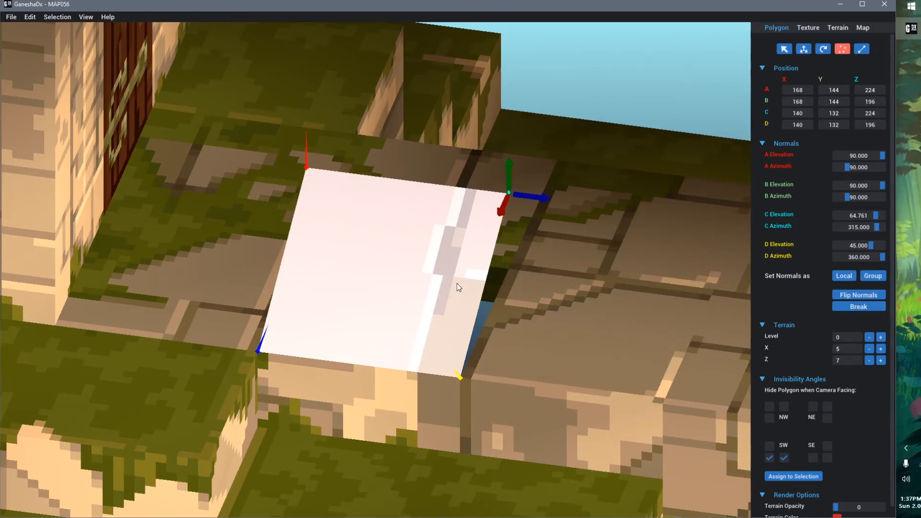
Switch to edge translation and lower edge A–B of the paving polygon as a whole to Y 132
{"action": "left_click", "coordinate": [862, 49]}
{"action": "left_click_drag", "start_coordinate": [410, 158], "coordinate": [422, 226]}
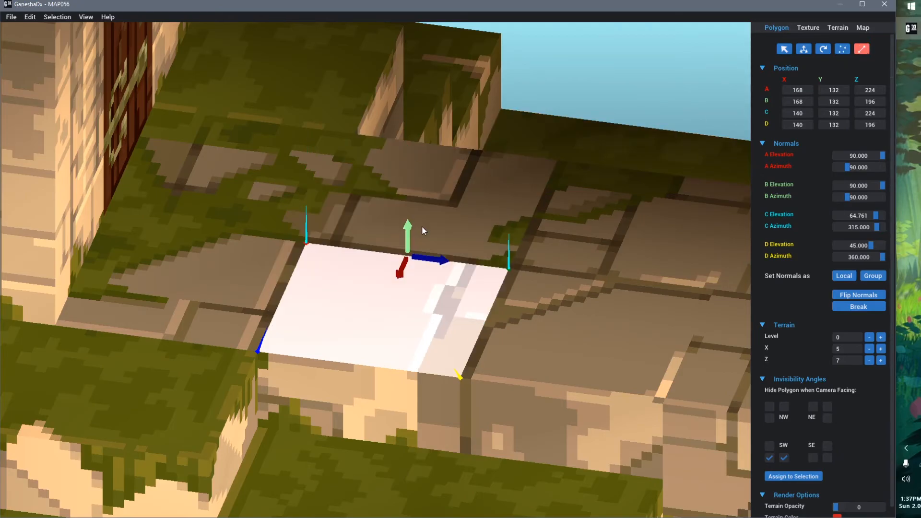
Select another paving polygon two tiles farther along the walkway, away from the tower
{"action": "scroll", "coordinate": [546, 390], "scroll_direction": "down", "scroll_amount": 7}
{"action": "middle_click_drag", "start_coordinate": [546, 390], "coordinate": [511, 349]}
{"action": "left_click", "coordinate": [540, 192]}
{"action": "left_click", "coordinate": [453, 265]}
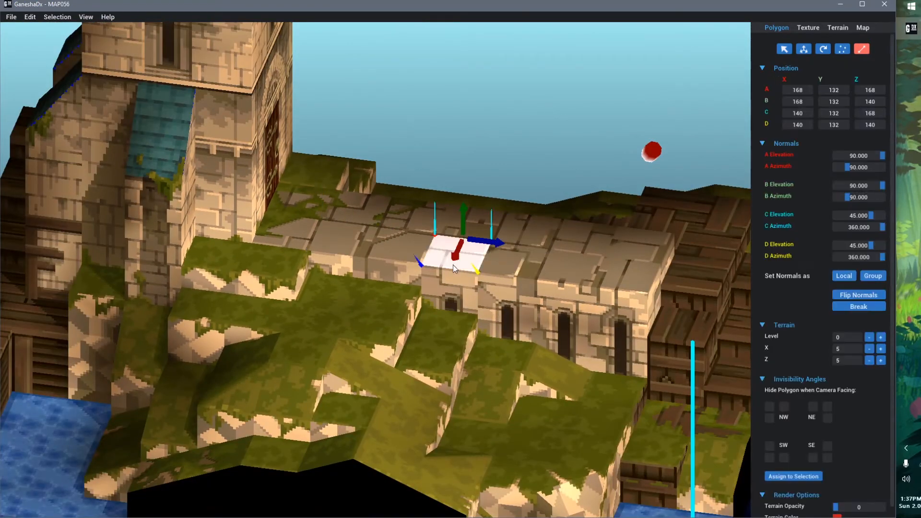
{"action": "right_click_drag", "start_coordinate": [582, 315], "coordinate": [548, 322]}
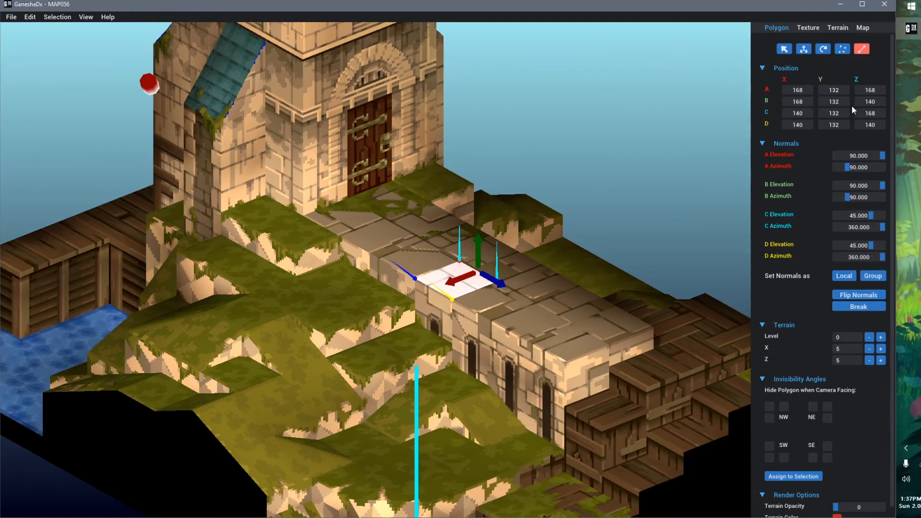
Select the wooden step's side face at the walkway's far end and add the two adjoining stone wall faces to the selection
{"action": "middle_click_drag", "start_coordinate": [633, 236], "coordinate": [562, 141]}
{"action": "scroll", "coordinate": [576, 212], "scroll_direction": "down", "scroll_amount": 2}
{"action": "middle_click_drag", "start_coordinate": [570, 286], "coordinate": [461, 233]}
{"action": "scroll", "coordinate": [425, 312], "scroll_direction": "up", "scroll_amount": 4}
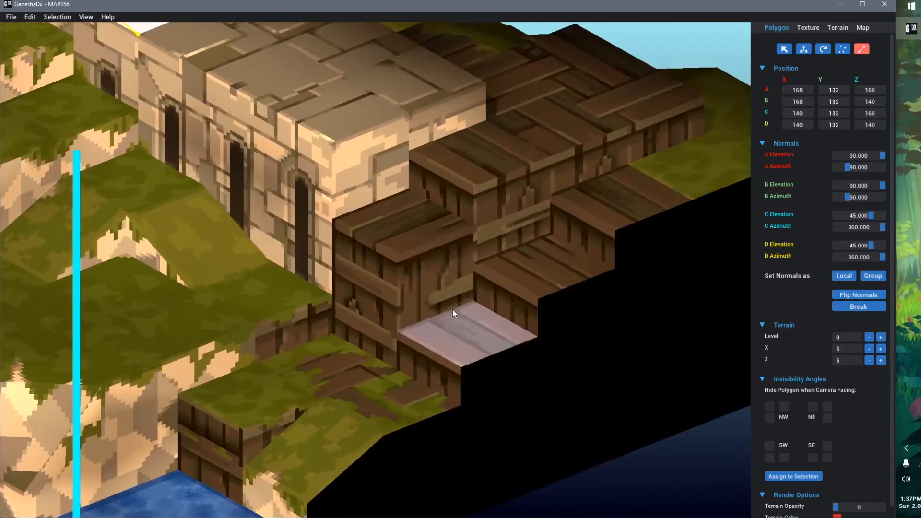
{"action": "middle_click_drag", "start_coordinate": [453, 310], "coordinate": [431, 293]}
{"action": "left_click", "coordinate": [373, 154]}
{"action": "middle_click_drag", "start_coordinate": [429, 246], "coordinate": [445, 278]}
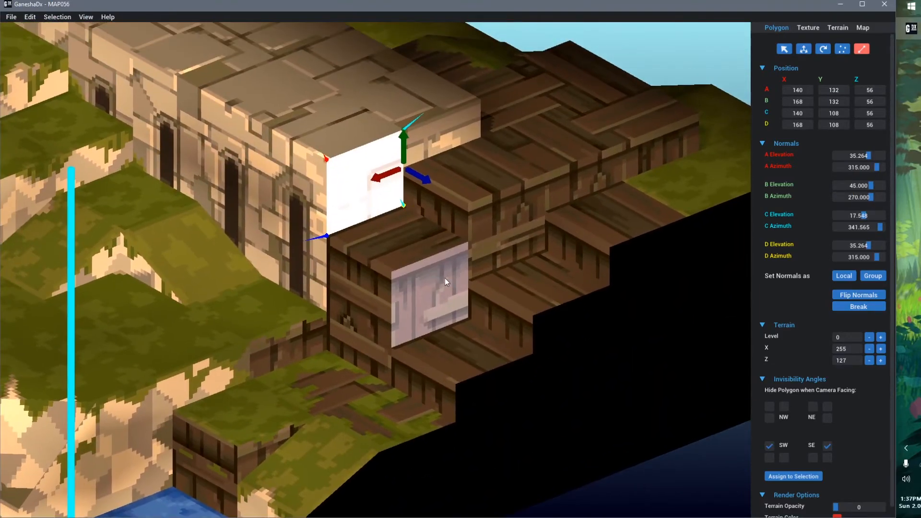
{"action": "scroll", "coordinate": [446, 275], "scroll_direction": "up", "scroll_amount": 1}
{"action": "left_click", "coordinate": [427, 189]}
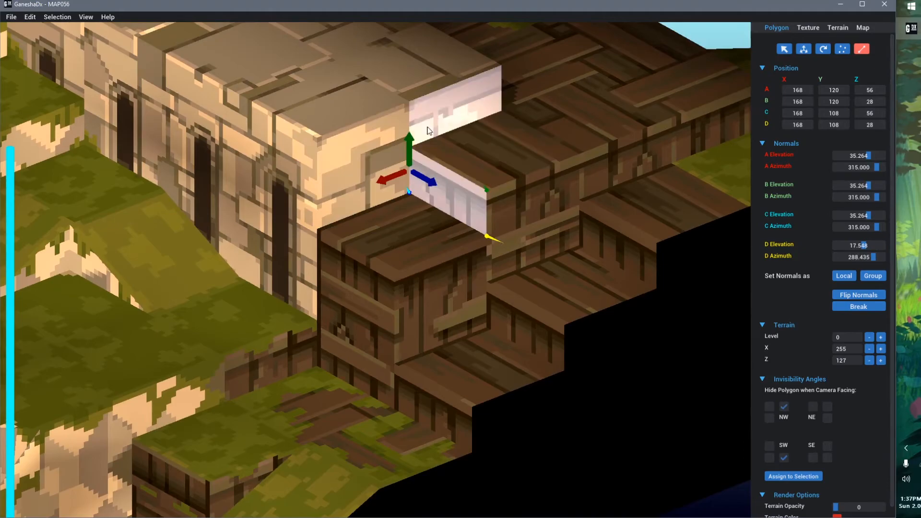
{"action": "left_click", "coordinate": [428, 127], "text": "ctrl"}
{"action": "left_click", "coordinate": [391, 140], "text": "ctrl"}
{"action": "scroll", "coordinate": [426, 222], "scroll_direction": "up", "scroll_amount": 2}
{"action": "middle_click_drag", "start_coordinate": [422, 235], "coordinate": [384, 357]}
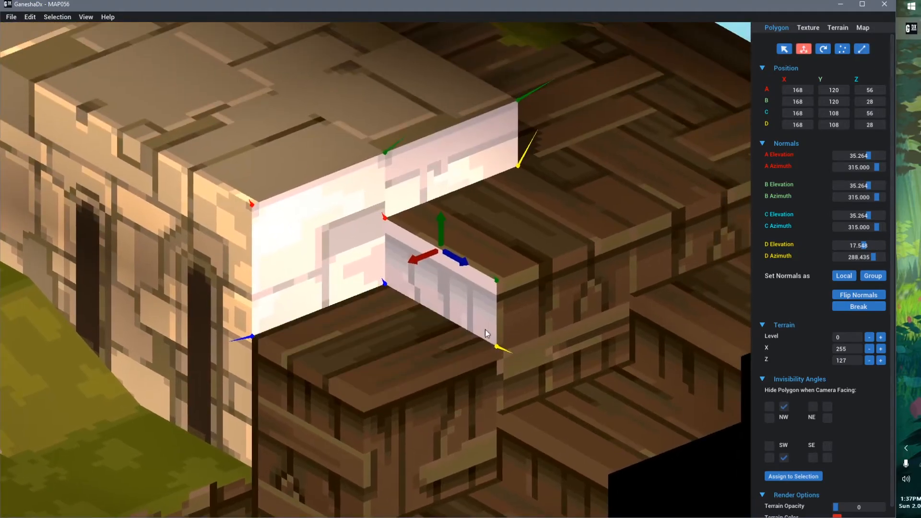
Select the wooden side face, the smaller stone wall face and the larger stone wall face individually, one after another
{"action": "left_click", "coordinate": [407, 303], "text": "ctrl"}
{"action": "left_click", "coordinate": [403, 254]}
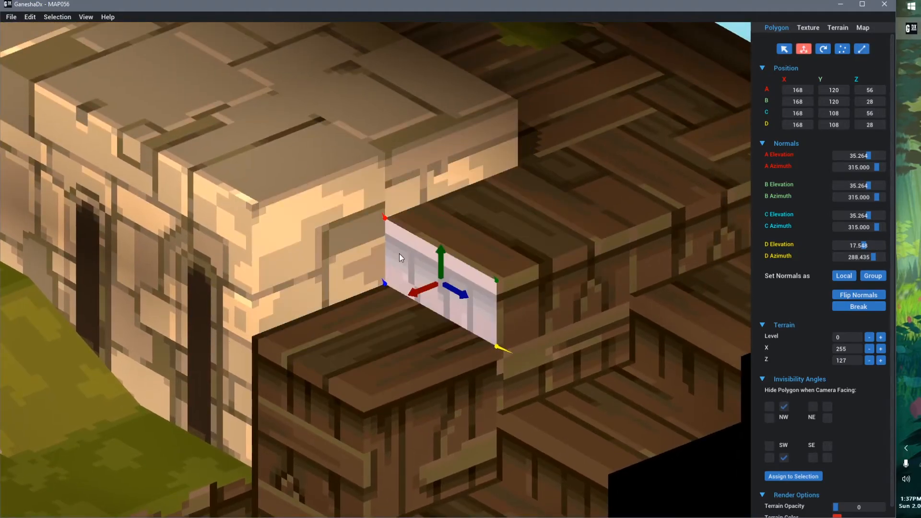
{"action": "left_click", "coordinate": [386, 217]}
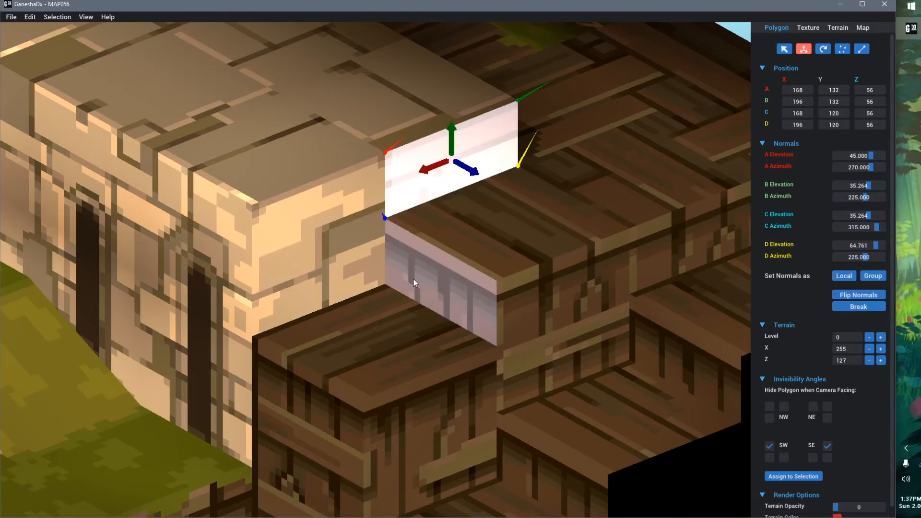
{"action": "left_click", "coordinate": [347, 240]}
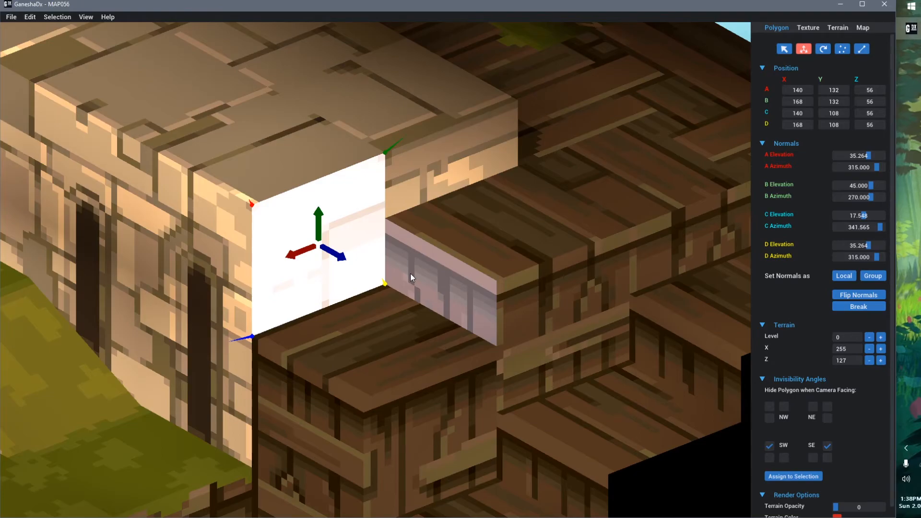
Alternate the selection between the two adjoining stone wall faces, ending on the smaller one
{"action": "left_click", "coordinate": [394, 203]}
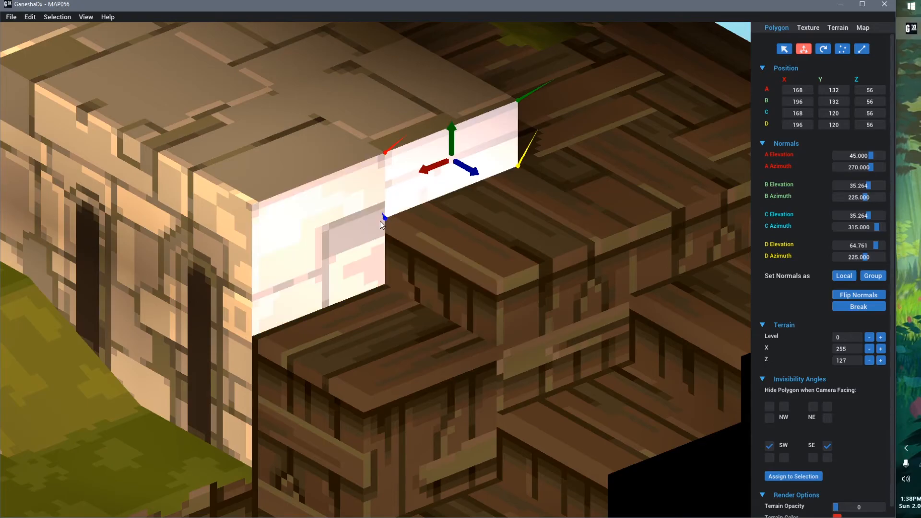
{"action": "left_click", "coordinate": [367, 235]}
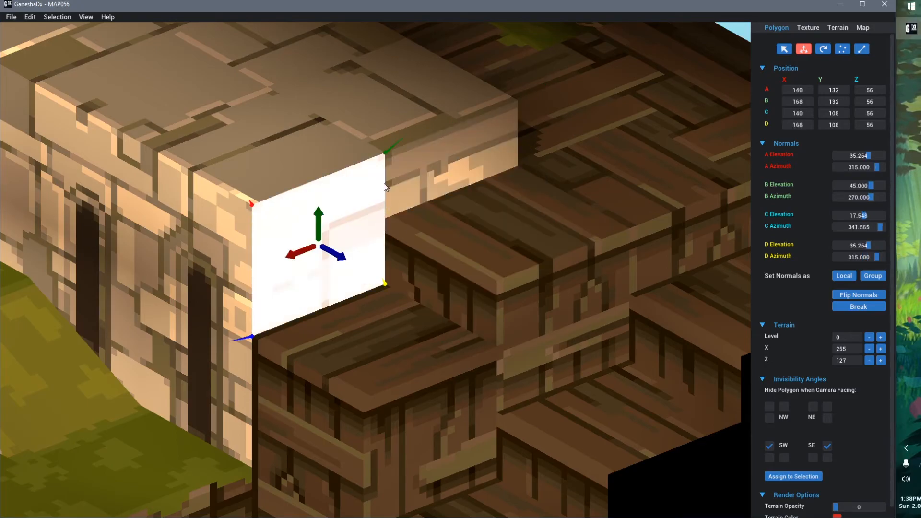
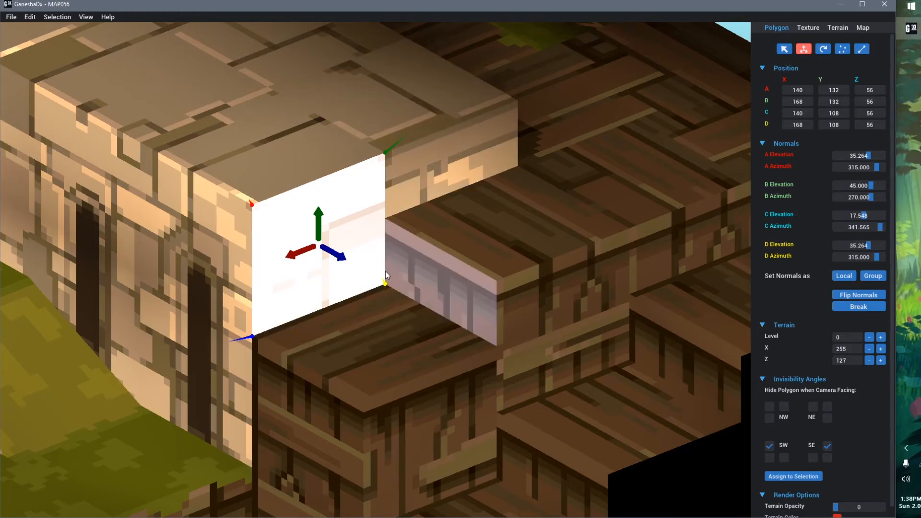
{"action": "left_click", "coordinate": [411, 194]}
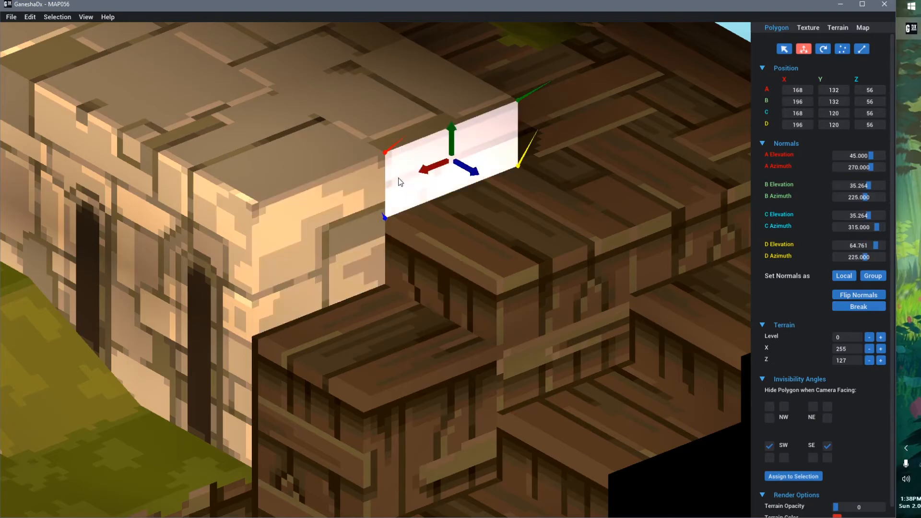
{"action": "left_click", "coordinate": [405, 269]}
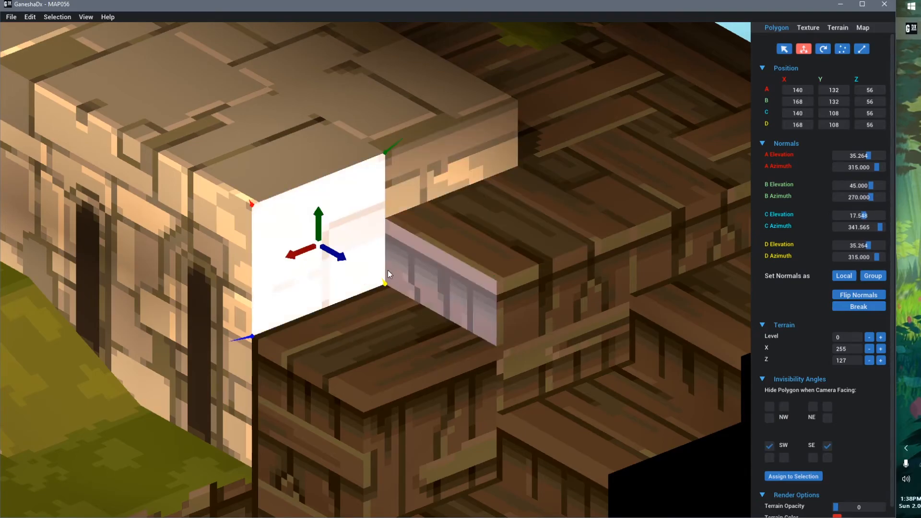
{"action": "left_click", "coordinate": [407, 204]}
{"action": "left_click", "coordinate": [408, 274]}
{"action": "left_click", "coordinate": [396, 196]}
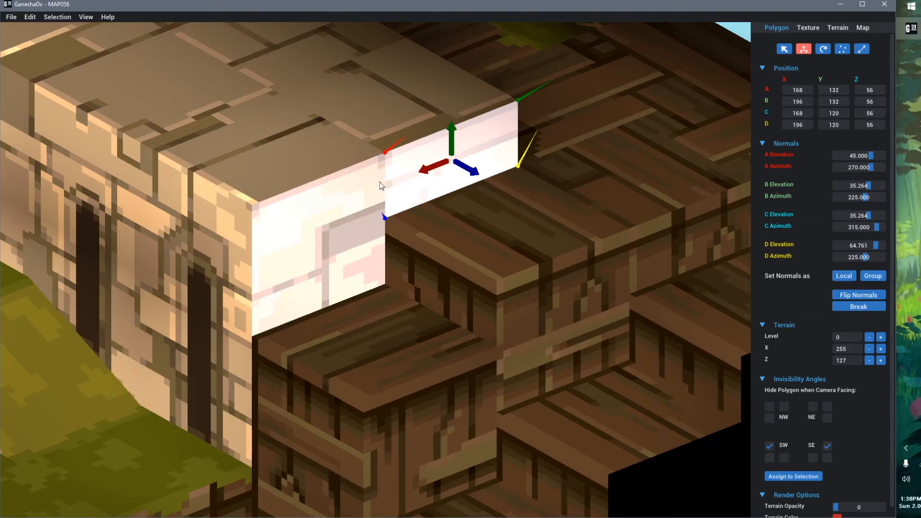
Select the tower wall panel beside the wooden door, on the side with the blue roof
{"action": "scroll", "coordinate": [387, 249], "scroll_direction": "down", "scroll_amount": 3}
{"action": "middle_click_drag", "start_coordinate": [458, 373], "coordinate": [489, 408]}
{"action": "scroll", "coordinate": [338, 243], "scroll_direction": "down", "scroll_amount": 3}
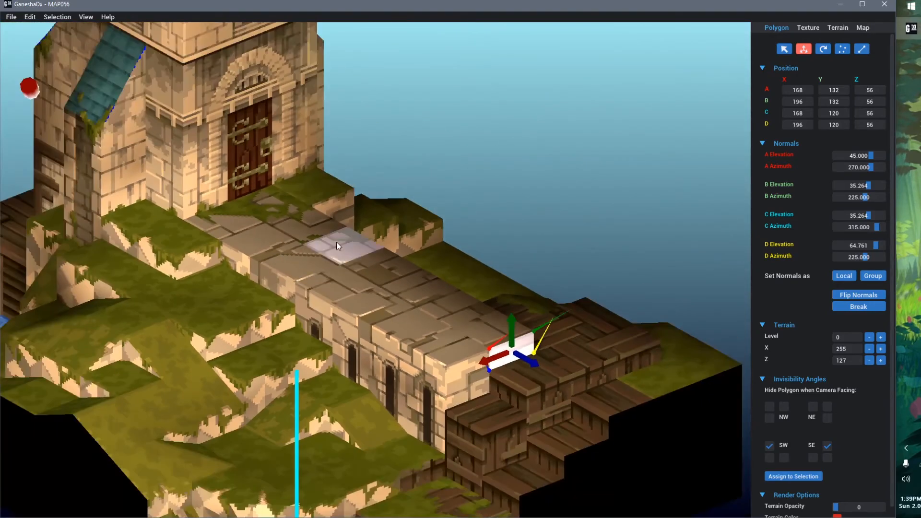
{"action": "middle_click_drag", "start_coordinate": [338, 243], "coordinate": [412, 312]}
{"action": "scroll", "coordinate": [309, 232], "scroll_direction": "up", "scroll_amount": 4}
{"action": "left_click", "coordinate": [243, 164]}
{"action": "left_click", "coordinate": [174, 172]}
{"action": "middle_click_drag", "start_coordinate": [276, 231], "coordinate": [333, 299]}
{"action": "scroll", "coordinate": [291, 250], "scroll_direction": "up", "scroll_amount": 3}
{"action": "middle_click_drag", "start_coordinate": [290, 249], "coordinate": [447, 254]}
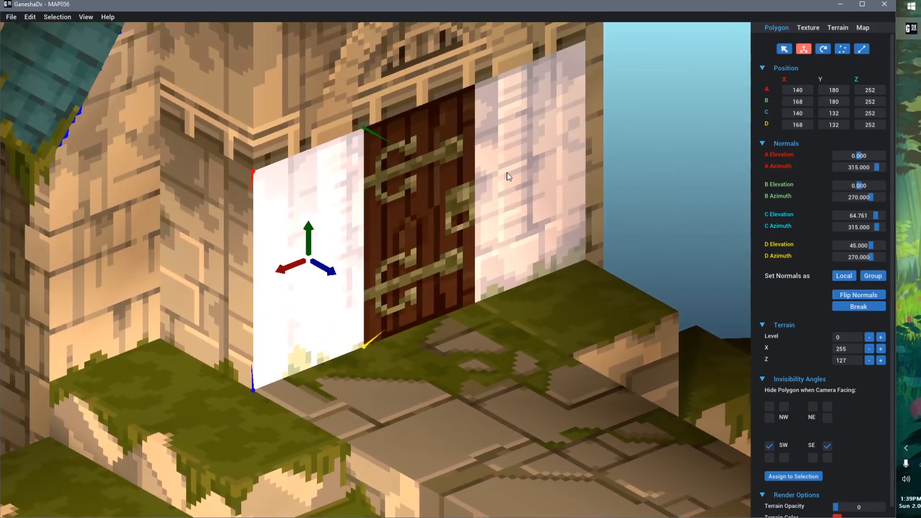
Lower the top edge of the wall panel on the door's other side to Y 156
{"action": "left_click", "coordinate": [509, 175]}
{"action": "key", "text": "t"}
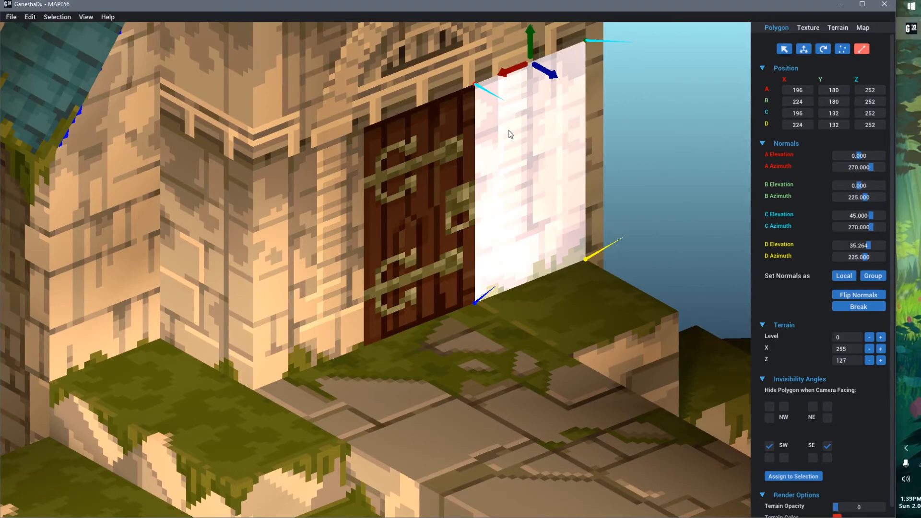
{"action": "left_click_drag", "start_coordinate": [531, 43], "coordinate": [531, 150]}
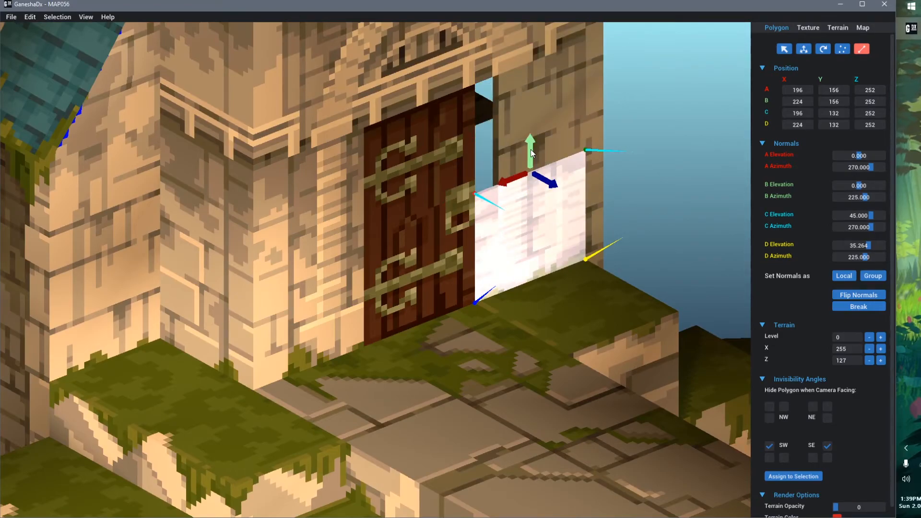
Duplicate the shortened wall panel and move the copy up so it spans Y 156 to 180
{"action": "key", "text": "w"}
{"action": "key", "text": "ctrl+d"}
{"action": "left_click_drag", "start_coordinate": [531, 202], "coordinate": [531, 94]}
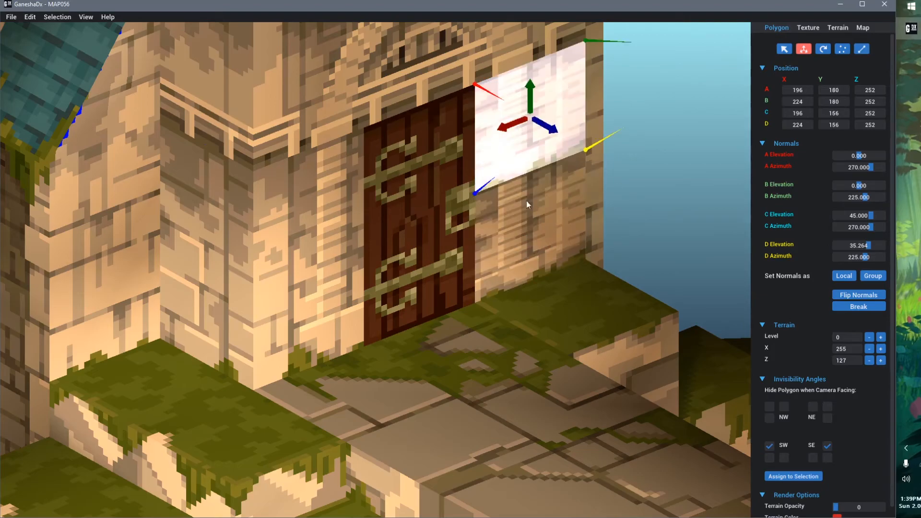
Select the lower wall panel, the door and the upper wall panel in turn, ending on the door
{"action": "left_click", "coordinate": [526, 221], "text": "shift"}
{"action": "key", "text": "Escape"}
{"action": "left_click", "coordinate": [448, 212]}
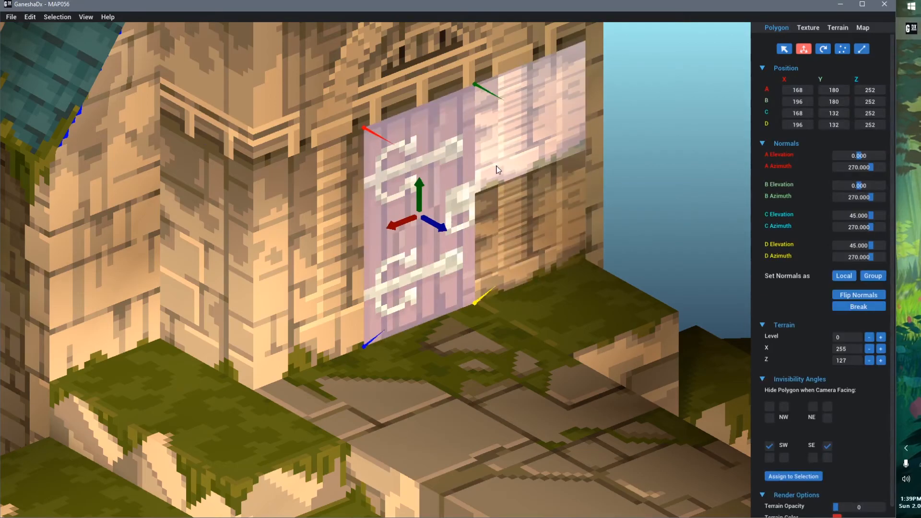
{"action": "left_click", "coordinate": [502, 168]}
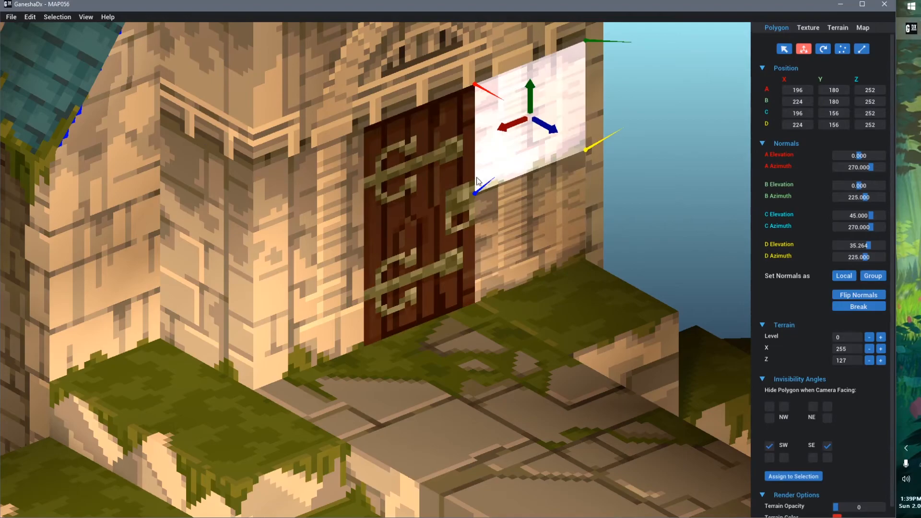
{"action": "left_click", "coordinate": [469, 195]}
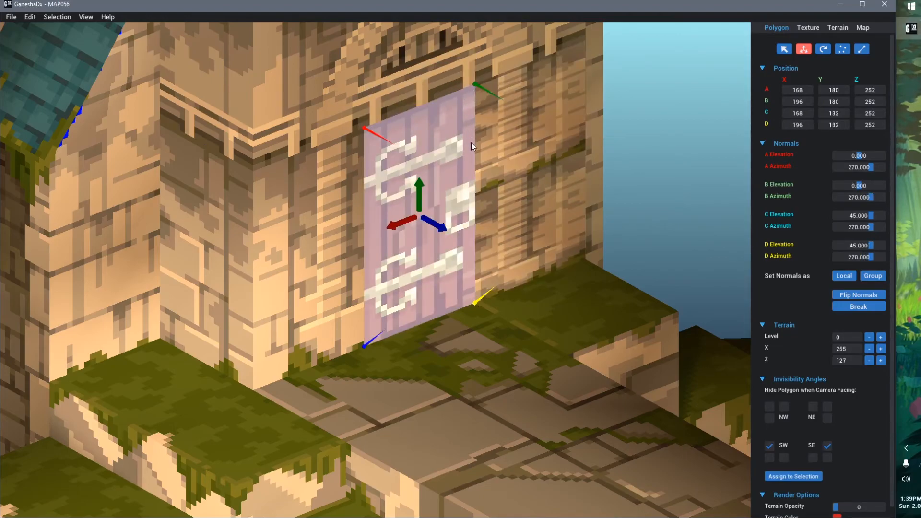
Move the door polygon out of the tower doorway along the Z axis to Z 215
{"action": "scroll", "coordinate": [477, 305], "scroll_direction": "down", "scroll_amount": 3}
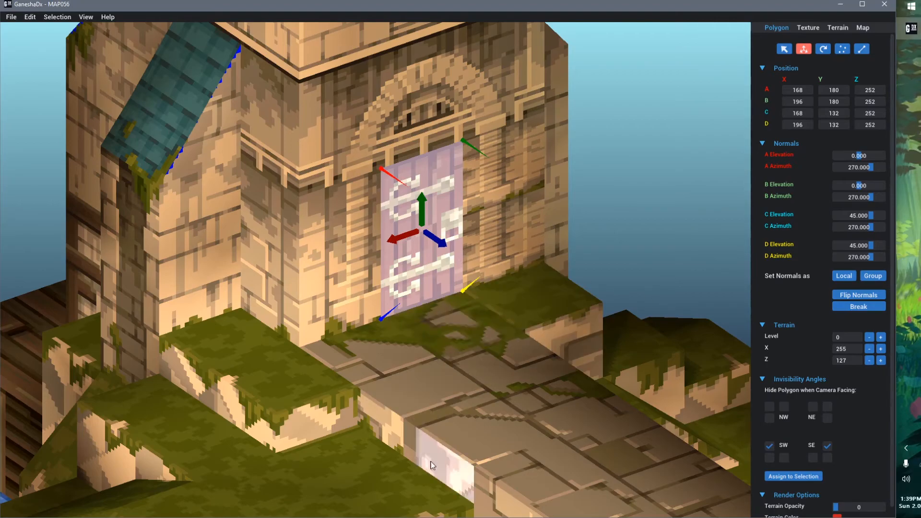
{"action": "scroll", "coordinate": [438, 199], "scroll_direction": "up", "scroll_amount": 2}
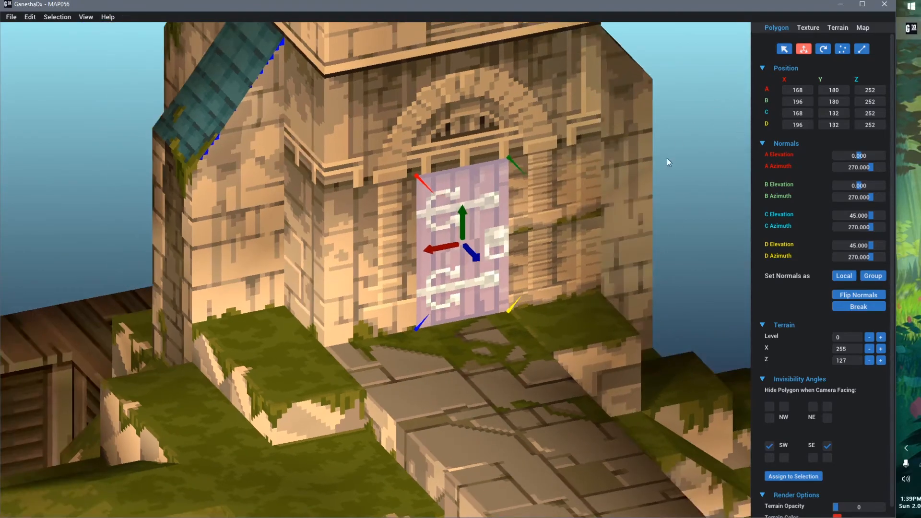
{"action": "right_click_drag", "start_coordinate": [624, 256], "coordinate": [511, 298]}
{"action": "left_click_drag", "start_coordinate": [404, 225], "coordinate": [508, 280]}
{"action": "right_click_drag", "start_coordinate": [436, 283], "coordinate": [422, 240]}
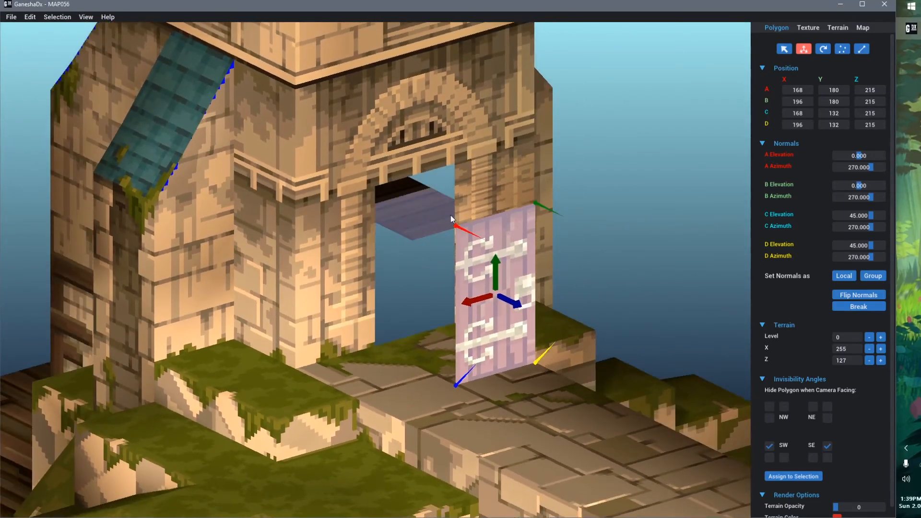
Select the shortened wall panel behind the displaced door, clear the selection, and reselect the door
{"action": "left_click", "coordinate": [430, 222]}
{"action": "left_click", "coordinate": [492, 286]}
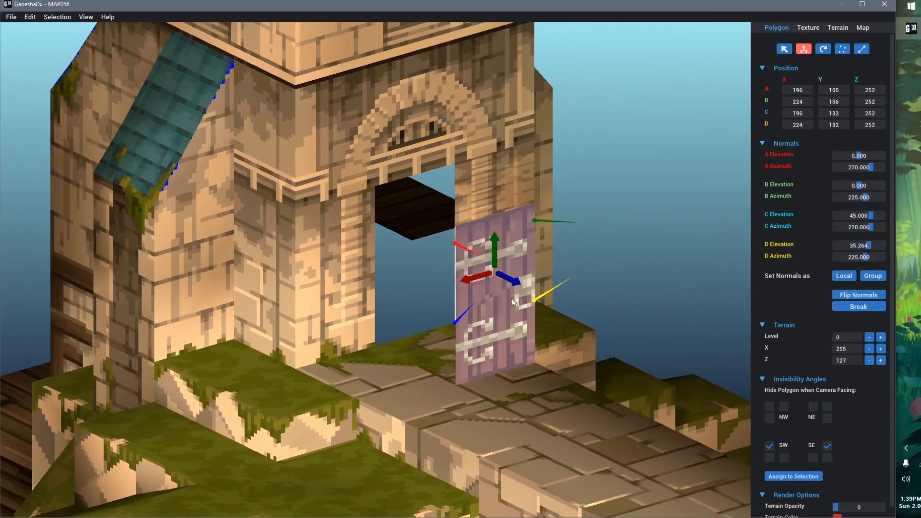
{"action": "left_click", "coordinate": [500, 311]}
{"action": "left_click", "coordinate": [453, 317]}
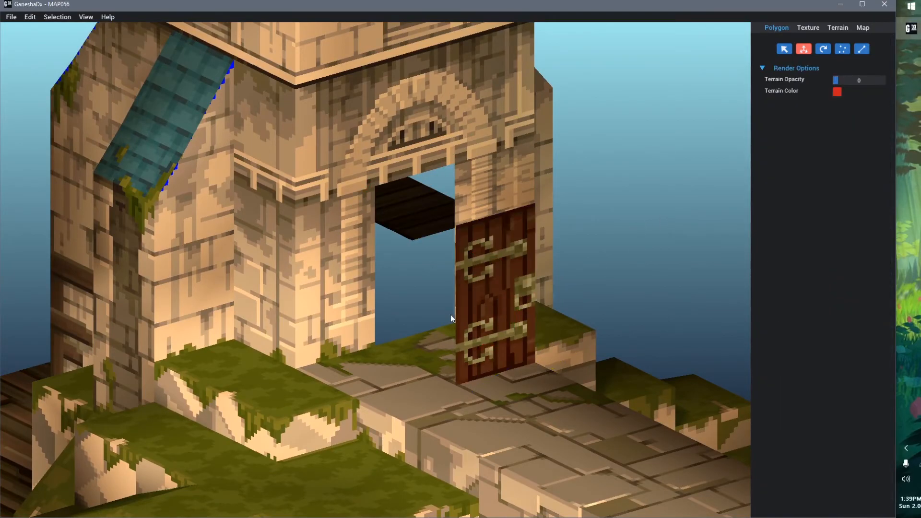
{"action": "left_click", "coordinate": [504, 303]}
Move the door polygon back along the Z axis into the tower doorway, to about Z 253
{"action": "left_click_drag", "start_coordinate": [530, 346], "coordinate": [434, 262]}
{"action": "scroll", "coordinate": [500, 280], "scroll_direction": "up", "scroll_amount": 3}
{"action": "middle_click_drag", "start_coordinate": [498, 251], "coordinate": [468, 277]}
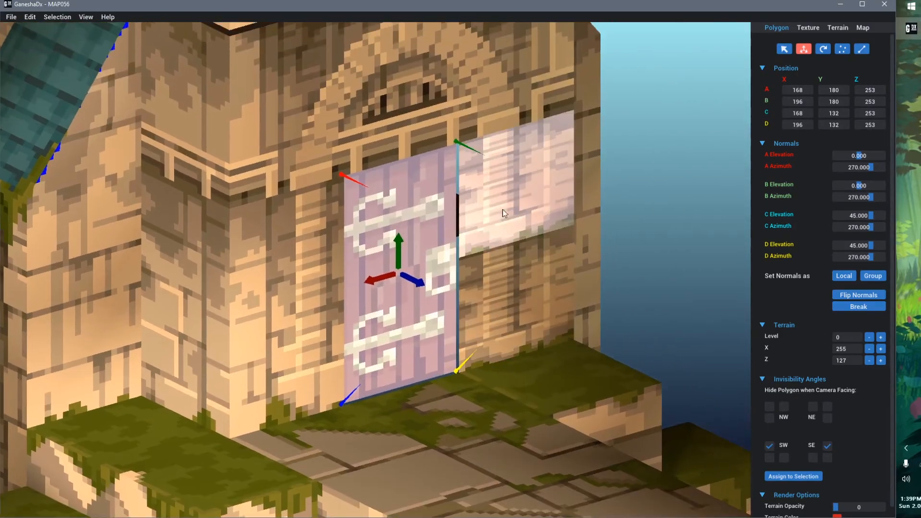
{"action": "left_click", "coordinate": [680, 218]}
{"action": "left_click", "coordinate": [412, 282]}
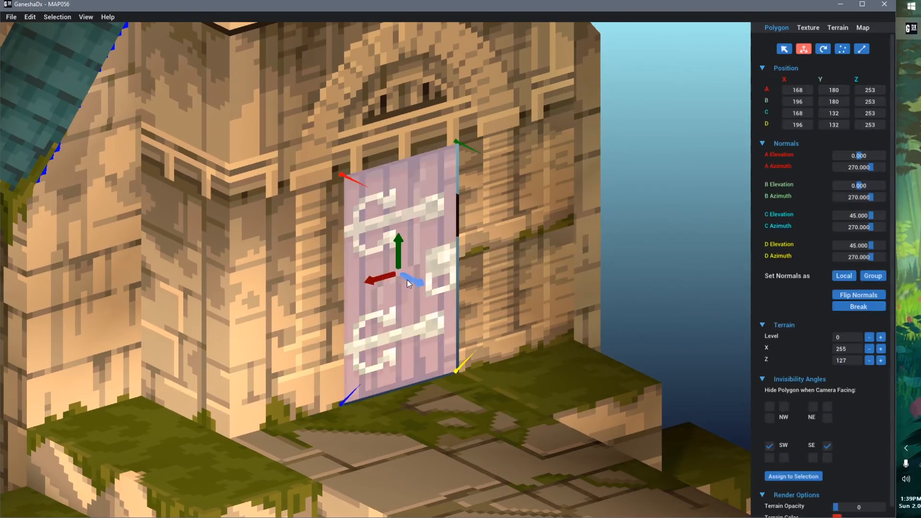
{"action": "left_click_drag", "start_coordinate": [411, 282], "coordinate": [415, 283]}
Alternate the selection between the two stone wall faces at the walkway's far end, ending on the smaller one
{"action": "scroll", "coordinate": [423, 307], "scroll_direction": "down", "scroll_amount": 4}
{"action": "middle_click_drag", "start_coordinate": [447, 408], "coordinate": [421, 307]}
{"action": "scroll", "coordinate": [425, 336], "scroll_direction": "down", "scroll_amount": 5}
{"action": "scroll", "coordinate": [566, 359], "scroll_direction": "up", "scroll_amount": 6}
{"action": "middle_click_drag", "start_coordinate": [576, 360], "coordinate": [499, 269]}
{"action": "scroll", "coordinate": [508, 249], "scroll_direction": "up", "scroll_amount": 5}
{"action": "left_click", "coordinate": [546, 229]}
{"action": "left_click", "coordinate": [620, 171]}
{"action": "left_click", "coordinate": [560, 206]}
{"action": "left_click", "coordinate": [622, 168]}
{"action": "middle_click_drag", "start_coordinate": [556, 273], "coordinate": [454, 237]}
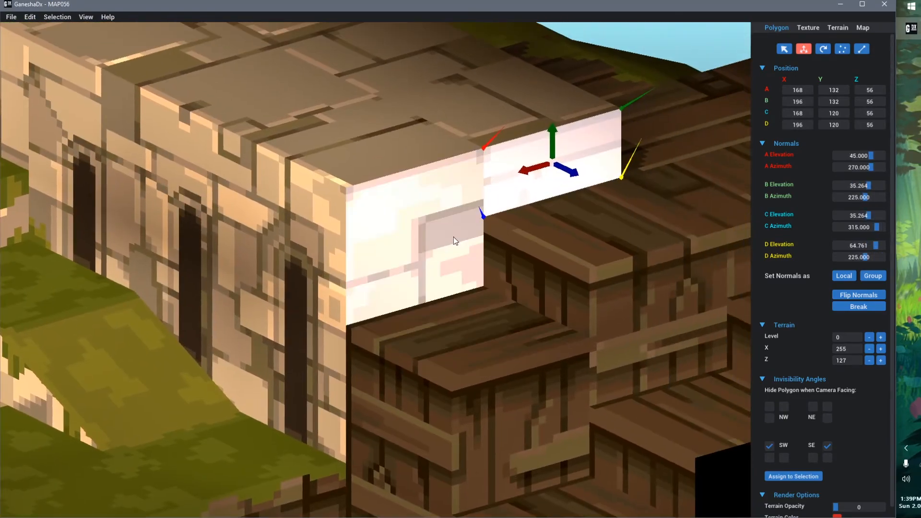
Raise vertex D of the larger stone wall face to Y 120, matching the smaller face's lower edge
{"action": "left_click", "coordinate": [471, 226]}
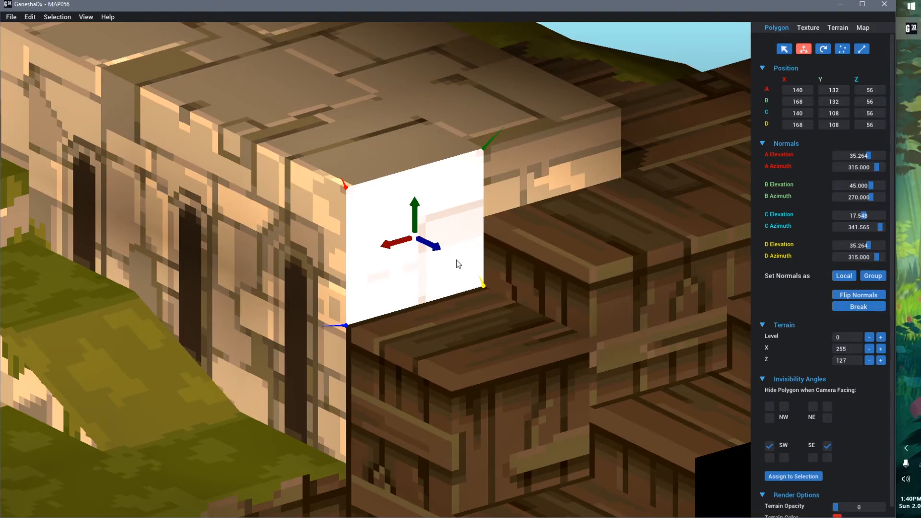
{"action": "middle_click_drag", "start_coordinate": [458, 263], "coordinate": [482, 261]}
{"action": "key", "text": "r"}
{"action": "key", "text": "r"}
{"action": "key", "text": "r"}
{"action": "key", "text": "r"}
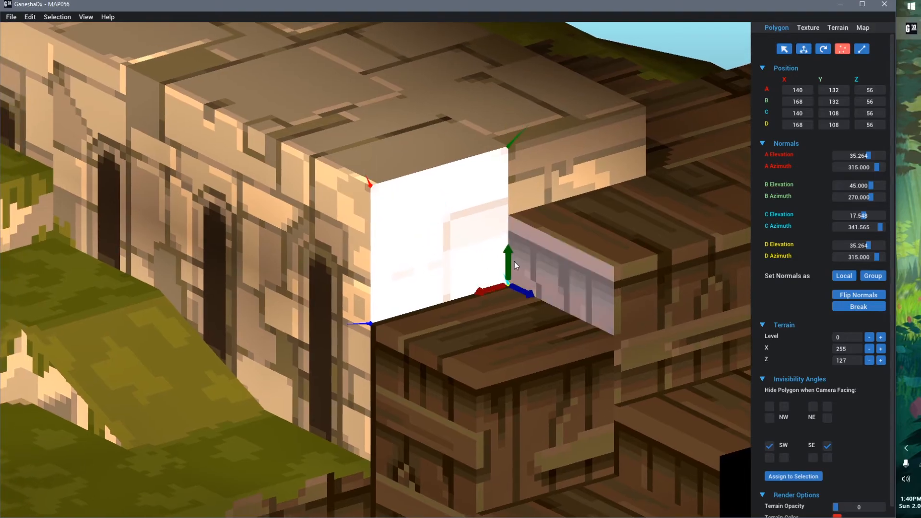
{"action": "left_click_drag", "start_coordinate": [507, 250], "coordinate": [504, 221]}
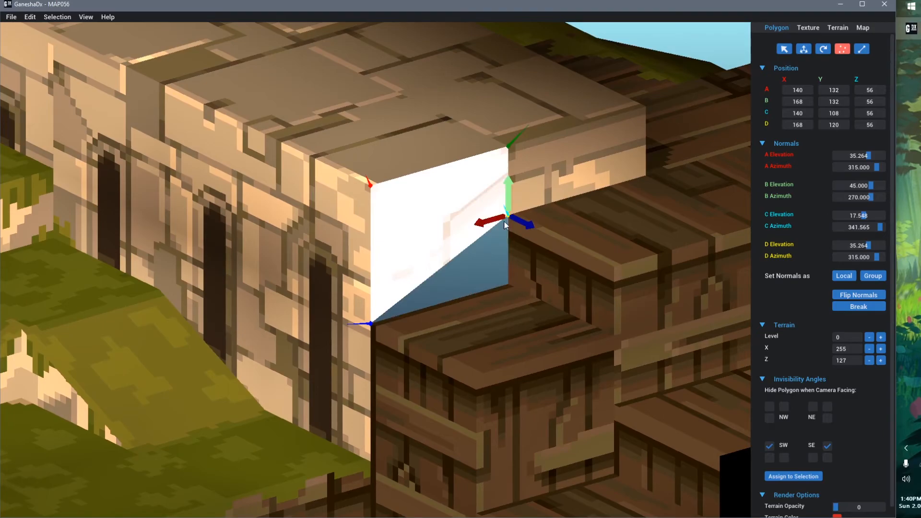
Move the triangular polygon under the grassy slope into the triangular gap below the larger stone wall face
{"action": "middle_click_drag", "start_coordinate": [409, 321], "coordinate": [437, 330]}
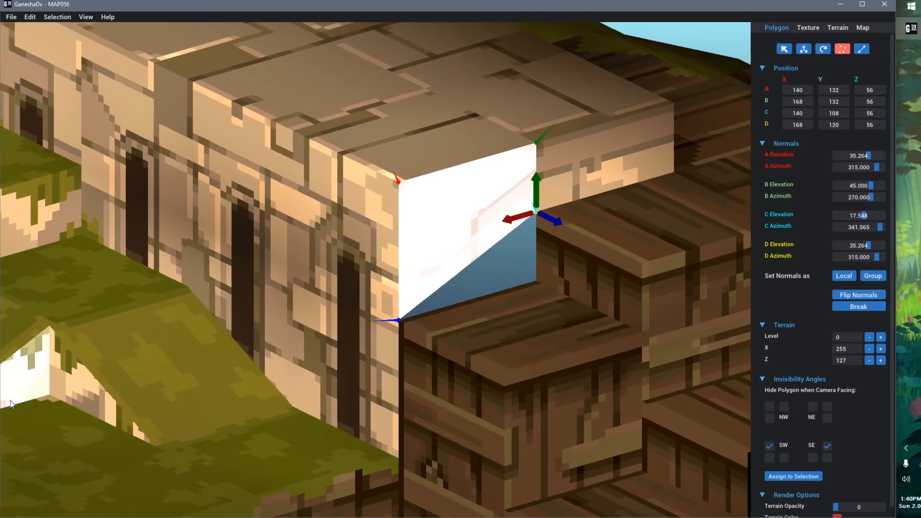
{"action": "left_click", "coordinate": [33, 372]}
{"action": "middle_click_drag", "start_coordinate": [217, 383], "coordinate": [316, 331]}
{"action": "key", "text": "w"}
{"action": "left_click_drag", "start_coordinate": [98, 337], "coordinate": [560, 242]}
{"action": "middle_click_drag", "start_coordinate": [635, 303], "coordinate": [404, 415]}
Select both stone wall faces, the wooden step's top and side, and the triangular filler polygon together
{"action": "left_click", "coordinate": [382, 273]}
{"action": "middle_click_drag", "start_coordinate": [465, 381], "coordinate": [482, 326]}
{"action": "left_click", "coordinate": [479, 330]}
{"action": "left_click", "coordinate": [404, 193]}
{"action": "left_click", "coordinate": [472, 186], "text": "ctrl"}
{"action": "left_click", "coordinate": [474, 225], "text": "ctrl"}
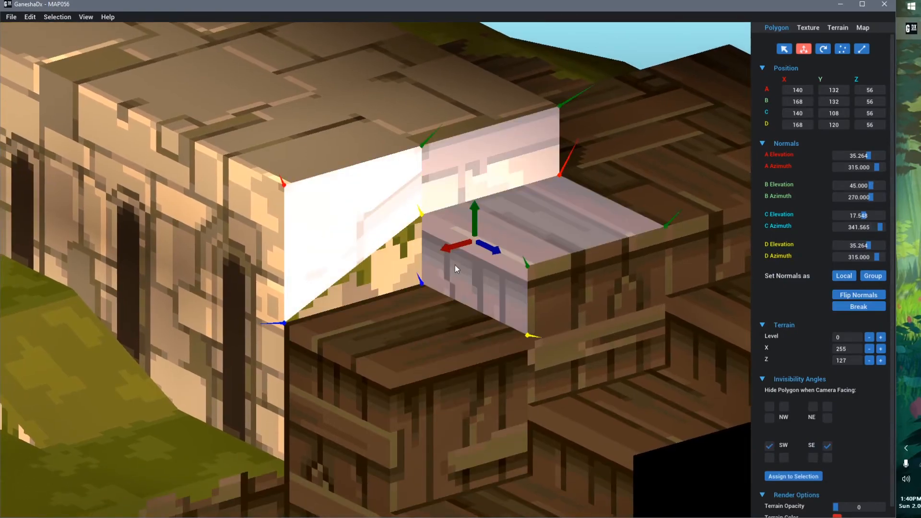
{"action": "left_click", "coordinate": [407, 271], "text": "ctrl"}
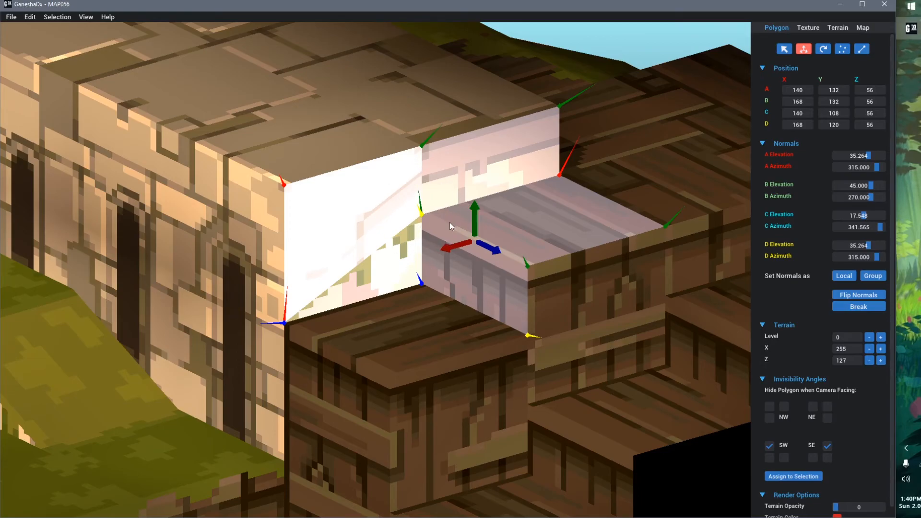
Select only the triangular filler polygon under the larger stone wall face
{"action": "scroll", "coordinate": [448, 269], "scroll_direction": "down", "scroll_amount": 2}
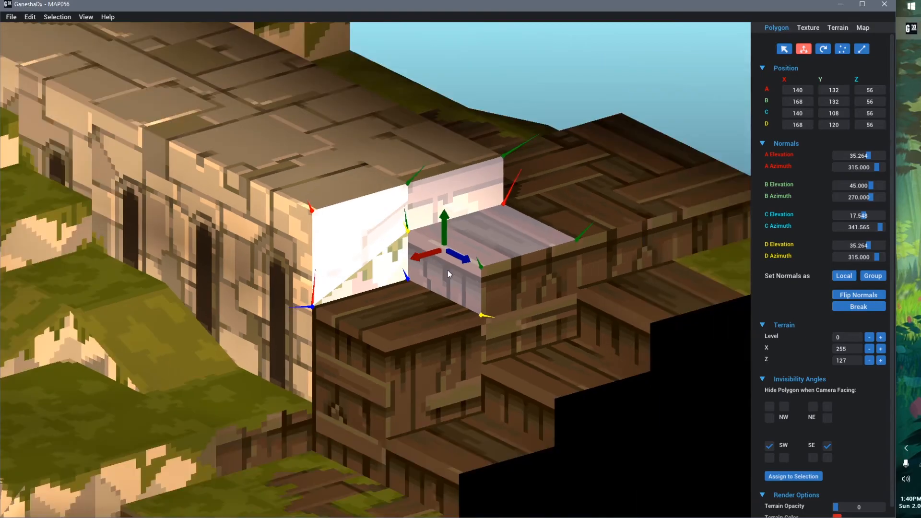
{"action": "middle_click_drag", "start_coordinate": [448, 269], "coordinate": [447, 289]}
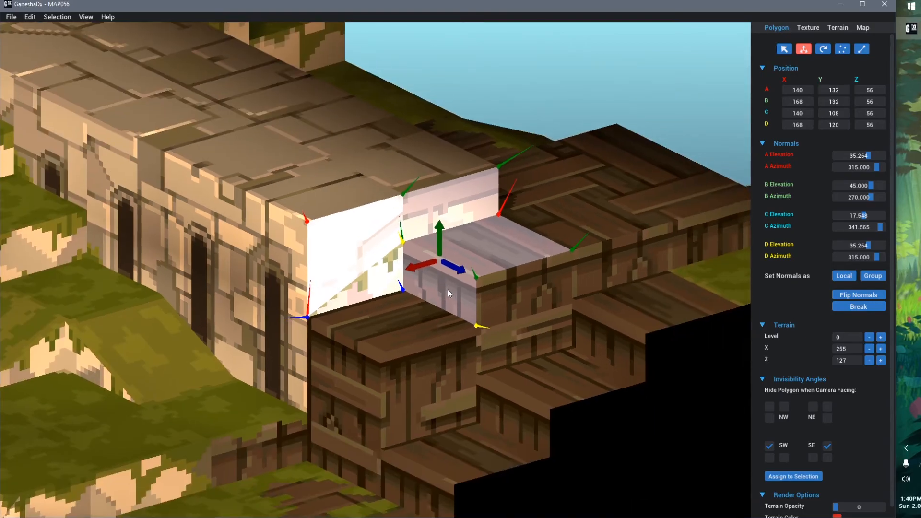
{"action": "left_click", "coordinate": [365, 287]}
{"action": "scroll", "coordinate": [357, 292], "scroll_direction": "down", "scroll_amount": 3}
{"action": "middle_click_drag", "start_coordinate": [305, 328], "coordinate": [442, 313]}
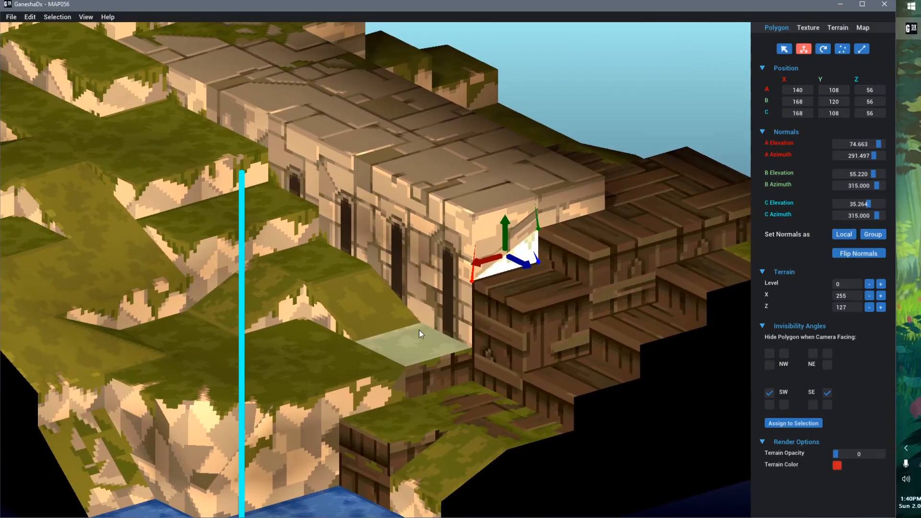
Select polygons of the arched walkway wall, then individual tiles and side faces of the adjoining grass ledges
{"action": "left_click", "coordinate": [438, 307]}
{"action": "left_click", "coordinate": [399, 282], "text": "shift"}
{"action": "middle_click_drag", "start_coordinate": [235, 270], "coordinate": [308, 242]}
{"action": "left_click", "coordinate": [311, 193]}
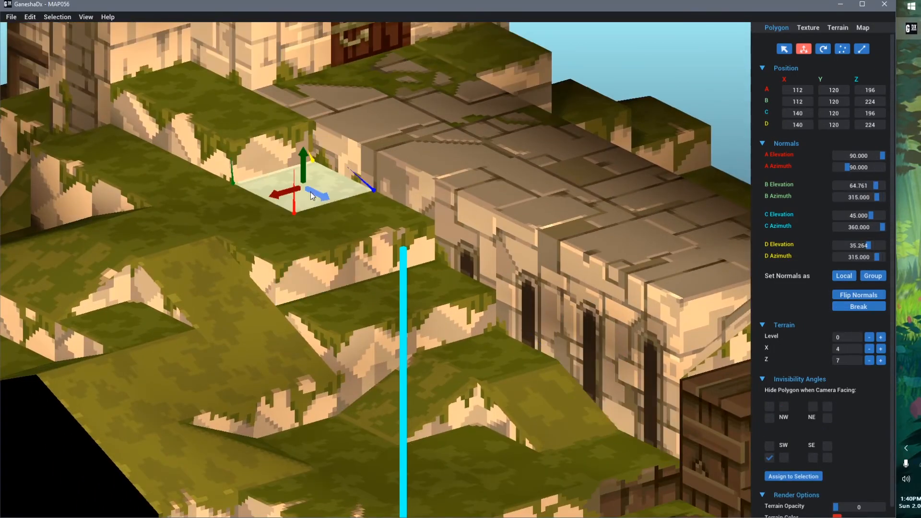
{"action": "left_click", "coordinate": [289, 154]}
{"action": "left_click", "coordinate": [341, 159]}
{"action": "left_click", "coordinate": [401, 192]}
{"action": "left_click", "coordinate": [383, 222]}
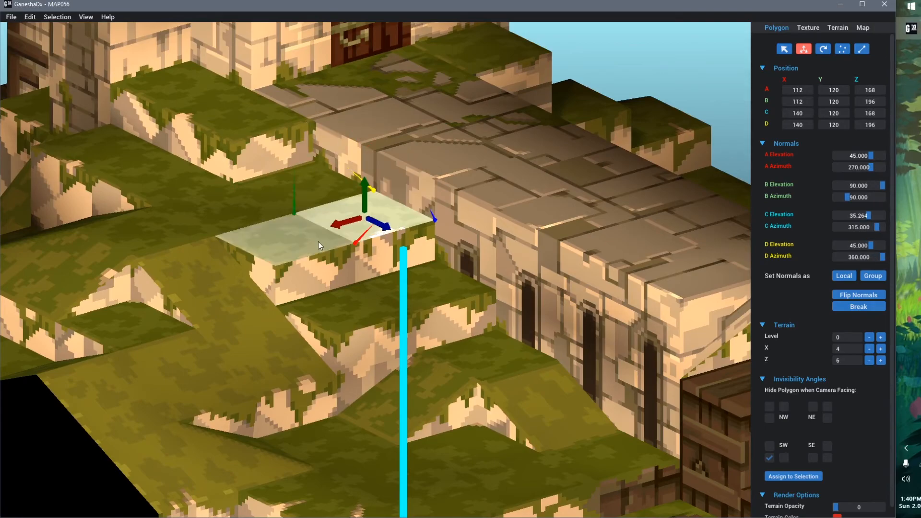
Select polygons one by one across the grassy hillside, from the ledge tile to the slope farthest from the walkway
{"action": "left_click", "coordinate": [319, 241]}
{"action": "left_click", "coordinate": [288, 274]}
{"action": "left_click", "coordinate": [235, 295]}
{"action": "left_click", "coordinate": [155, 301]}
{"action": "left_click", "coordinate": [117, 310]}
{"action": "left_click", "coordinate": [114, 288]}
{"action": "left_click", "coordinate": [86, 266]}
{"action": "middle_click_drag", "start_coordinate": [85, 268], "coordinate": [357, 321]}
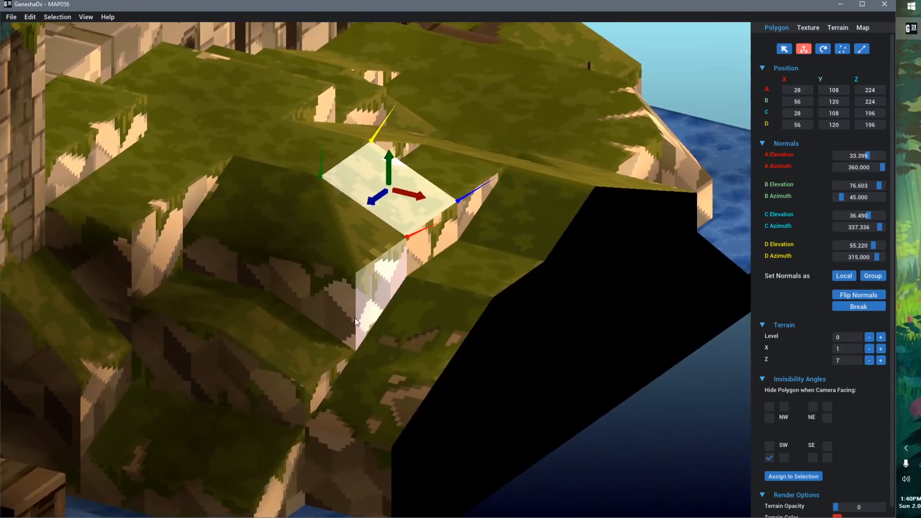
Select individual grass slopes and cliff faces on the back side of the hillside
{"action": "left_click", "coordinate": [357, 239]}
{"action": "left_click", "coordinate": [325, 298]}
{"action": "left_click", "coordinate": [369, 298]}
{"action": "left_click", "coordinate": [369, 294]}
{"action": "left_click", "coordinate": [214, 263]}
{"action": "left_click", "coordinate": [249, 207]}
{"action": "middle_click_drag", "start_coordinate": [375, 342], "coordinate": [326, 351]}
Select terrain polygons one after another along the map's outer edge, including the triangular cliff face
{"action": "left_click", "coordinate": [242, 341]}
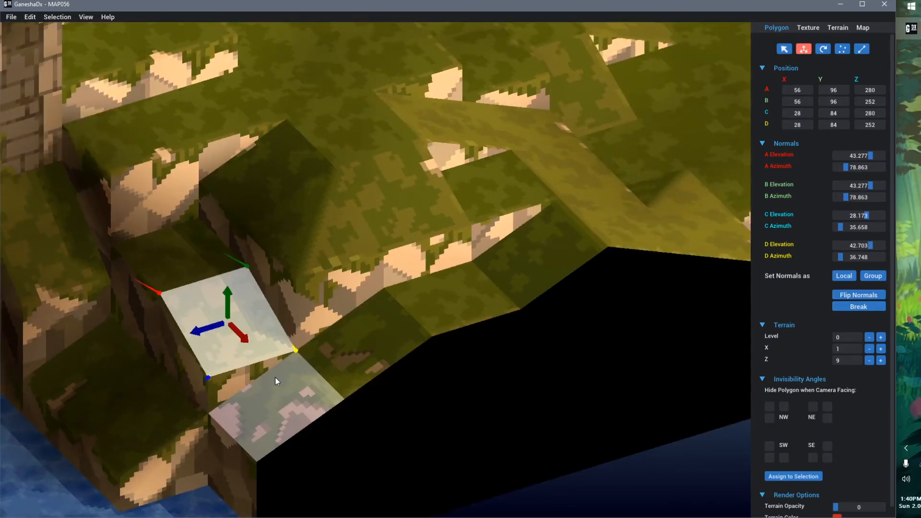
{"action": "left_click", "coordinate": [252, 373]}
{"action": "left_click", "coordinate": [277, 393]}
{"action": "left_click", "coordinate": [333, 358]}
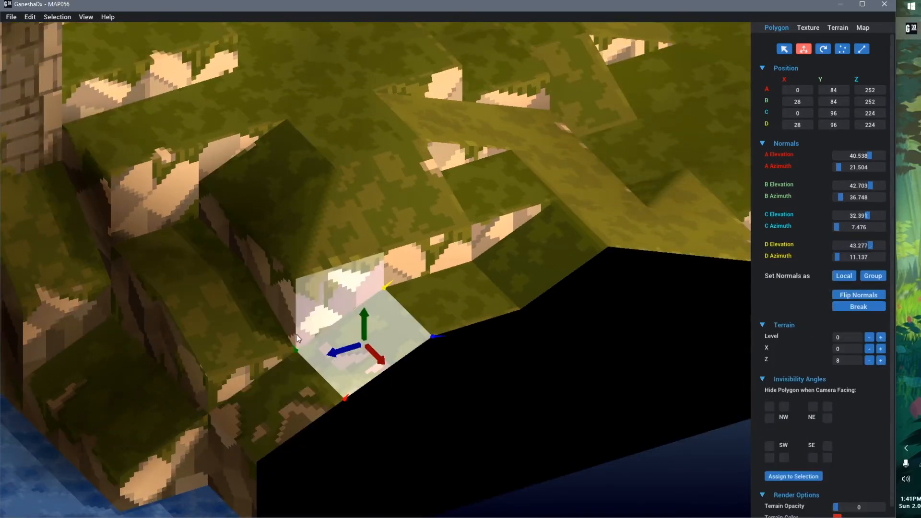
{"action": "left_click", "coordinate": [437, 312]}
{"action": "left_click", "coordinate": [535, 264]}
{"action": "left_click", "coordinate": [501, 232]}
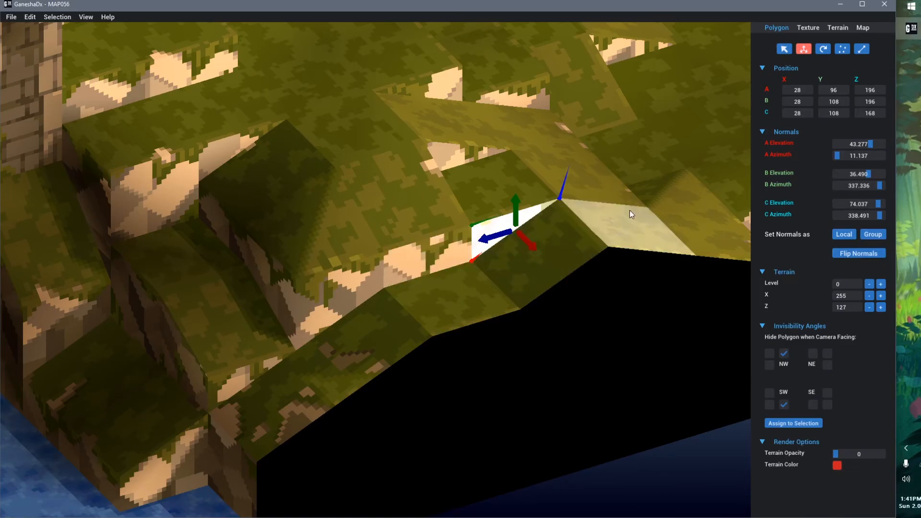
{"action": "left_click", "coordinate": [603, 180]}
Duplicate the grass ledge block beside the tower and move the copy along Z so its end tile spans 196 to 224
{"action": "middle_click_drag", "start_coordinate": [623, 284], "coordinate": [613, 332]}
{"action": "scroll", "coordinate": [595, 326], "scroll_direction": "down", "scroll_amount": 5}
{"action": "middle_click_drag", "start_coordinate": [551, 278], "coordinate": [622, 419]}
{"action": "mouse_move", "coordinate": [464, 290]}
{"action": "middle_mouse_down"}
{"action": "mouse_move", "coordinate": [428, 292]}
{"action": "mouse_move", "coordinate": [408, 276]}
{"action": "mouse_move", "coordinate": [475, 302]}
{"action": "middle_mouse_up"}
{"action": "scroll", "coordinate": [408, 275], "scroll_direction": "down", "scroll_amount": 2}
{"action": "scroll", "coordinate": [373, 246], "scroll_direction": "up", "scroll_amount": 5}
{"action": "left_click", "coordinate": [338, 189]}
{"action": "left_click", "coordinate": [388, 214], "text": "shift"}
{"action": "left_click", "coordinate": [319, 215], "text": "shift"}
{"action": "left_click", "coordinate": [372, 236], "text": "shift"}
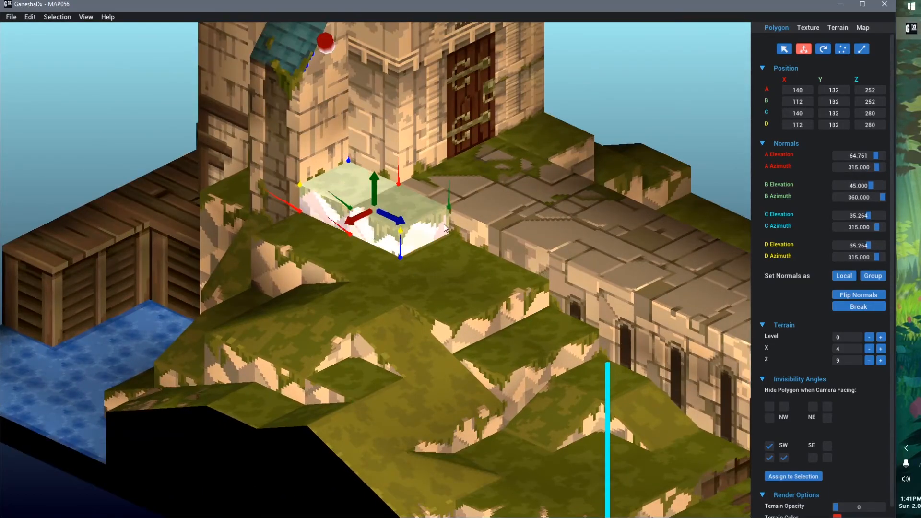
{"action": "left_click_drag", "start_coordinate": [391, 219], "coordinate": [477, 274]}
{"action": "middle_click_drag", "start_coordinate": [478, 277], "coordinate": [393, 327]}
Select the copied ledge block's top, side and end faces, try raising them to Y 168, and undo the move
{"action": "left_click", "coordinate": [658, 198]}
{"action": "scroll", "coordinate": [366, 275], "scroll_direction": "up", "scroll_amount": 5}
{"action": "left_click", "coordinate": [360, 217]}
{"action": "left_click", "coordinate": [348, 254], "text": "shift"}
{"action": "left_click", "coordinate": [410, 288], "text": "shift"}
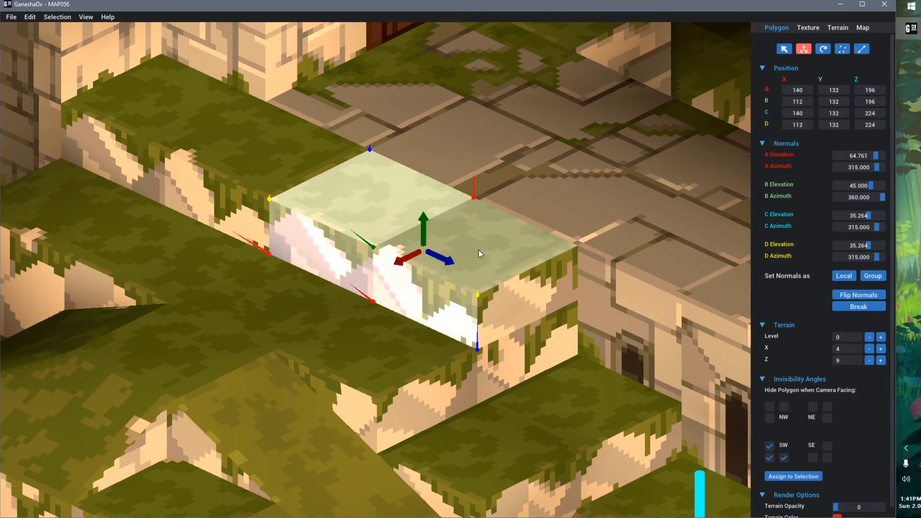
{"action": "left_click", "coordinate": [519, 289], "text": "shift"}
{"action": "left_click_drag", "start_coordinate": [424, 234], "coordinate": [424, 69]}
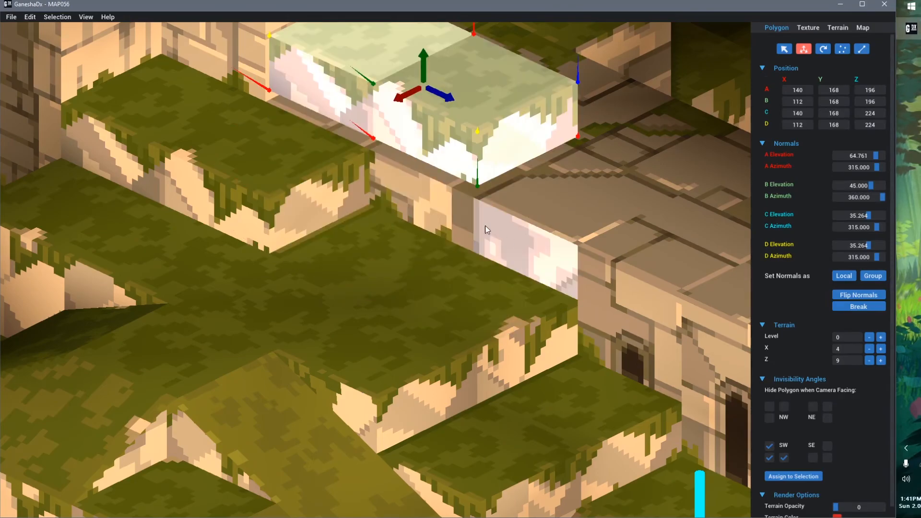
{"action": "key", "text": "ctrl+z"}
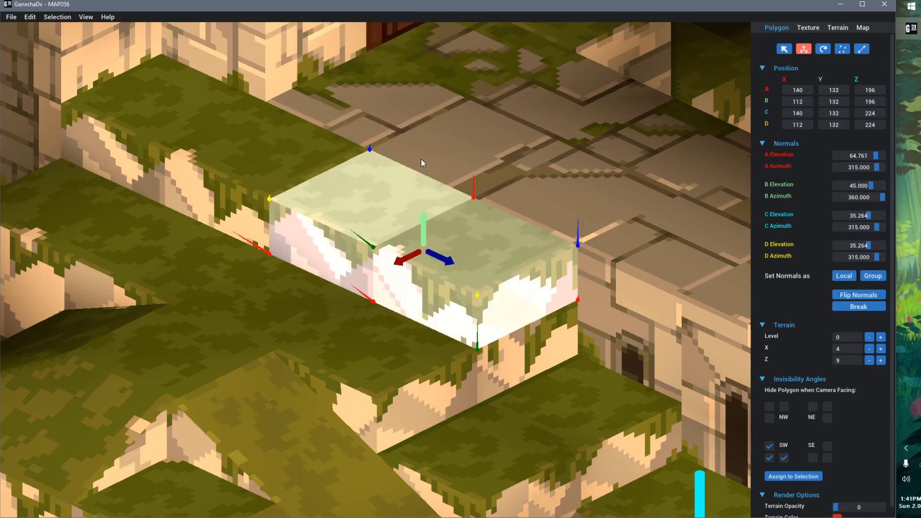
Raise the copied ledge block to Y 168 and delete the hidden faces it was covering
{"action": "left_click_drag", "start_coordinate": [425, 231], "coordinate": [425, 87]}
{"action": "left_click", "coordinate": [390, 196]}
{"action": "left_click", "coordinate": [455, 281], "text": "shift"}
{"action": "left_click", "coordinate": [504, 243], "text": "shift"}
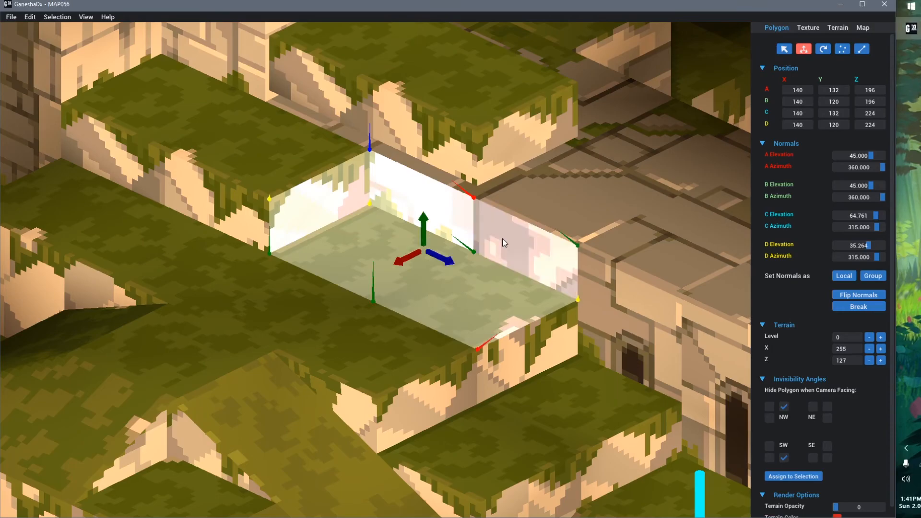
{"action": "key", "text": "Delete"}
Select all of the raised ledge block's faces and lower them back to Y 132
{"action": "left_click", "coordinate": [391, 65]}
{"action": "left_click", "coordinate": [440, 99], "text": "shift"}
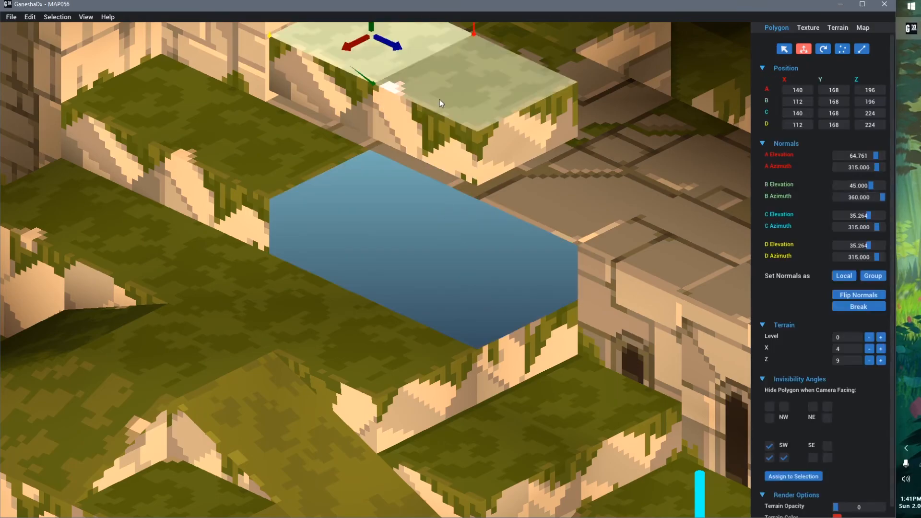
{"action": "key", "text": "ctrl+g"}
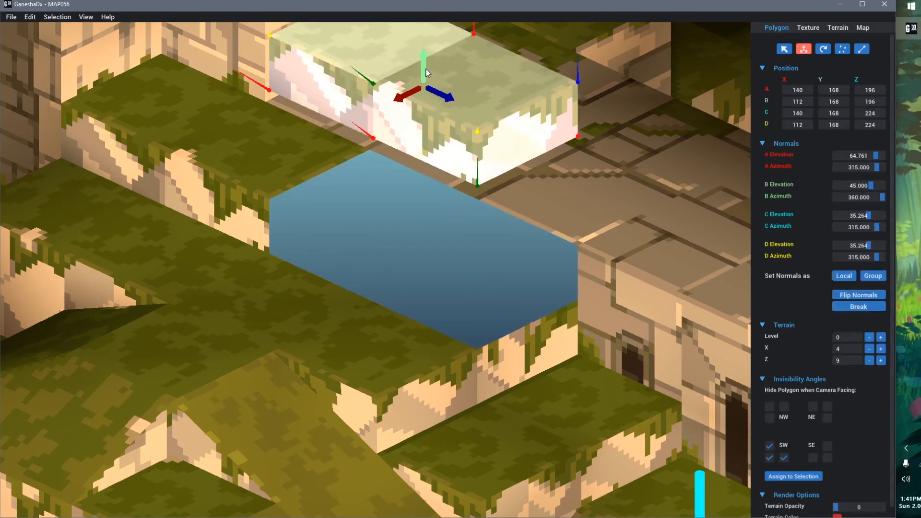
{"action": "left_click_drag", "start_coordinate": [424, 70], "coordinate": [428, 187]}
Review the map's polygon counts
{"action": "scroll", "coordinate": [428, 194], "scroll_direction": "down", "scroll_amount": 5}
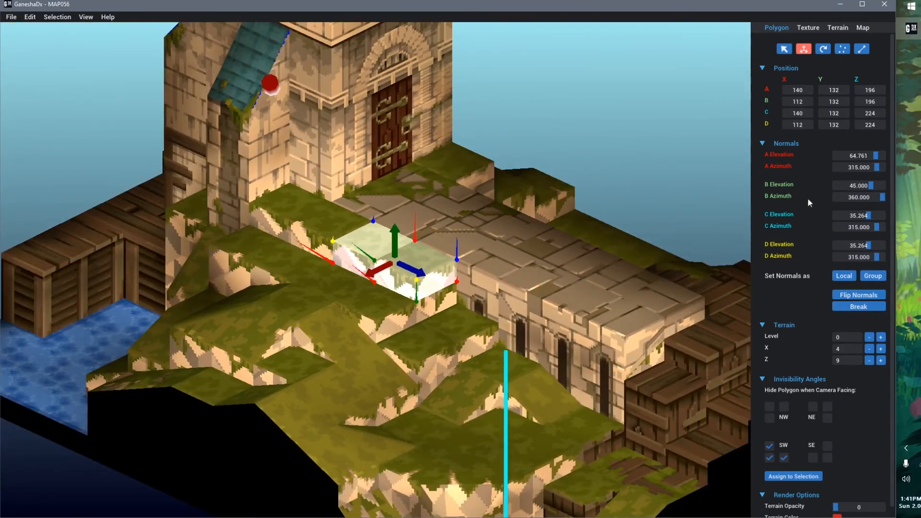
{"action": "left_click", "coordinate": [863, 28]}
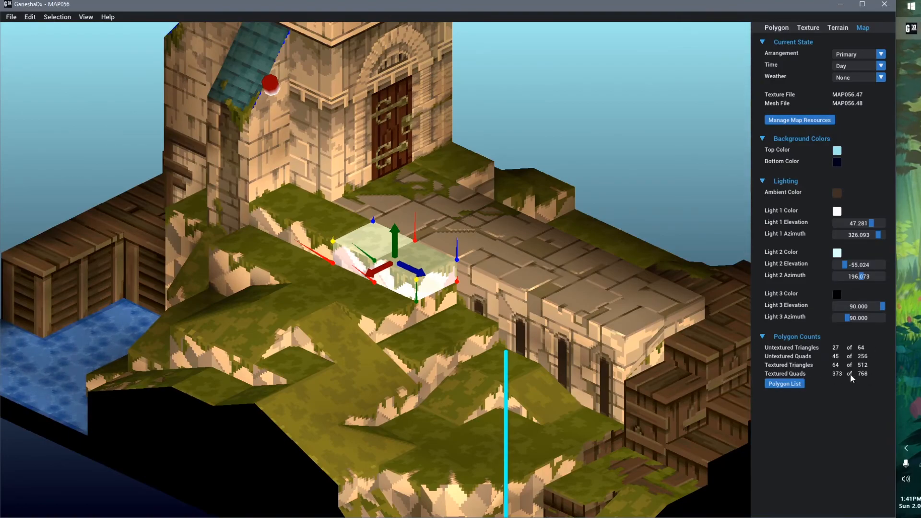
{"action": "scroll", "coordinate": [468, 361], "scroll_direction": "up", "scroll_amount": 2}
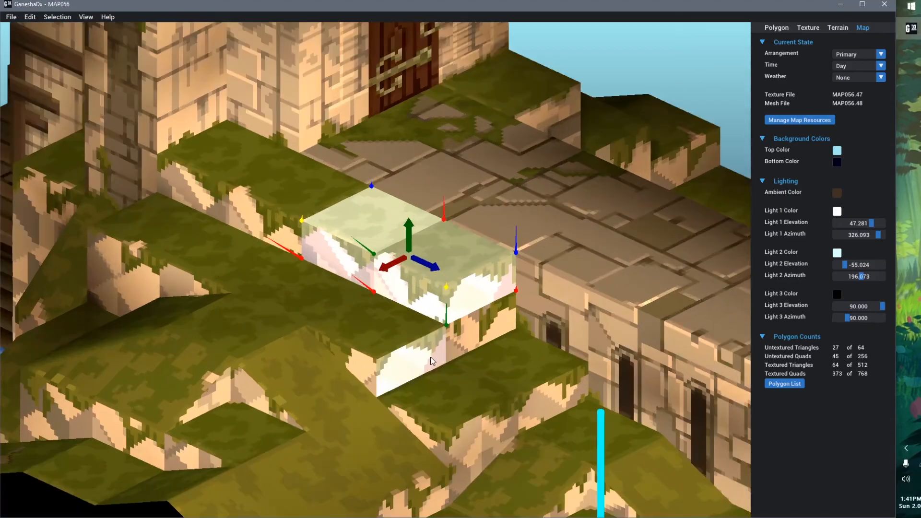
Select the side face of the copied ledge block, then clear the selection
{"action": "middle_click_drag", "start_coordinate": [466, 357], "coordinate": [454, 326]}
{"action": "left_click", "coordinate": [430, 323]}
{"action": "left_click", "coordinate": [429, 286]}
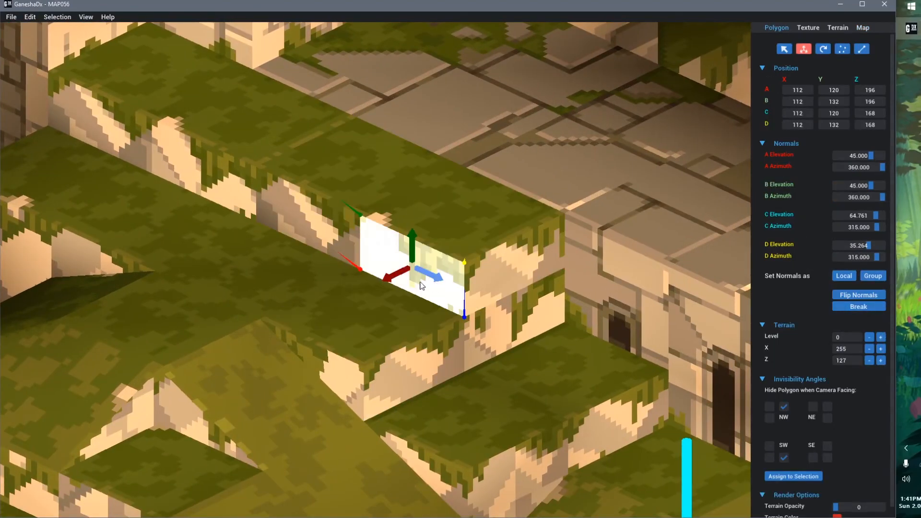
{"action": "left_click_drag", "start_coordinate": [390, 280], "coordinate": [396, 304]}
{"action": "scroll", "coordinate": [397, 303], "scroll_direction": "down", "scroll_amount": 2}
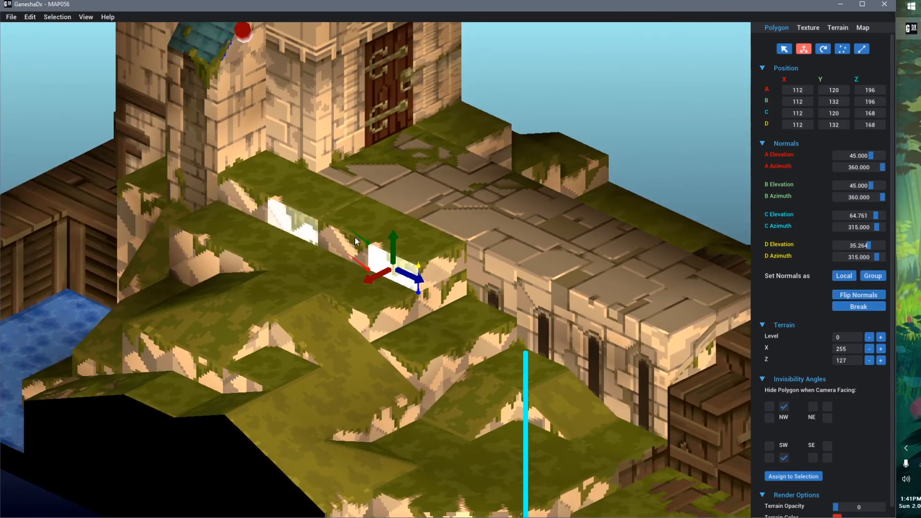
{"action": "left_click", "coordinate": [56, 133]}
Select the lowest stone wall panel between the tower's corner and its door
{"action": "scroll", "coordinate": [374, 289], "scroll_direction": "down", "scroll_amount": 4}
{"action": "middle_click_drag", "start_coordinate": [373, 289], "coordinate": [431, 341]}
{"action": "left_click", "coordinate": [379, 236]}
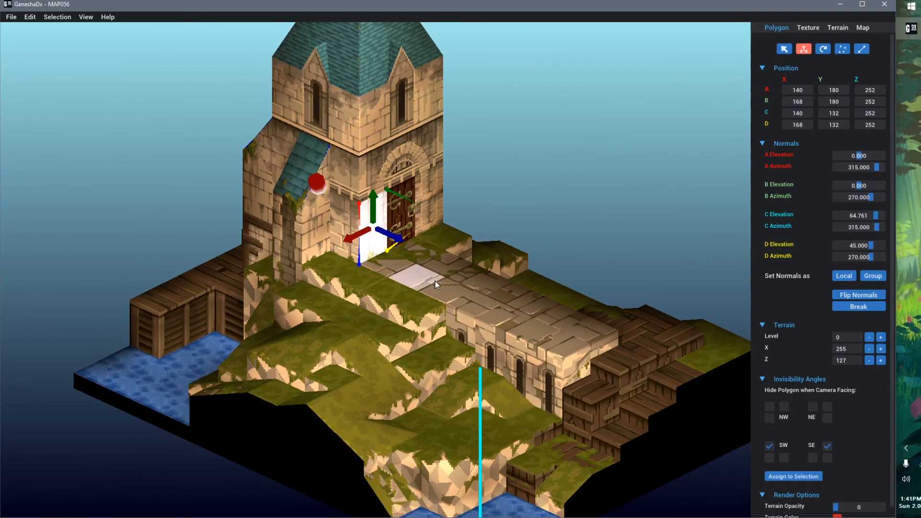
{"action": "scroll", "coordinate": [436, 285], "scroll_direction": "up", "scroll_amount": 10}
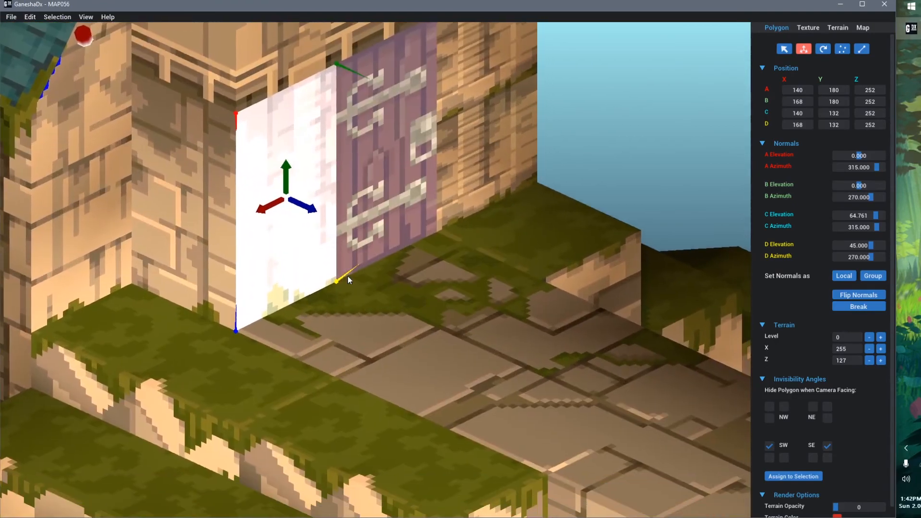
{"action": "scroll", "coordinate": [330, 191], "scroll_direction": "down", "scroll_amount": 5}
{"action": "middle_click_drag", "start_coordinate": [372, 168], "coordinate": [392, 243]}
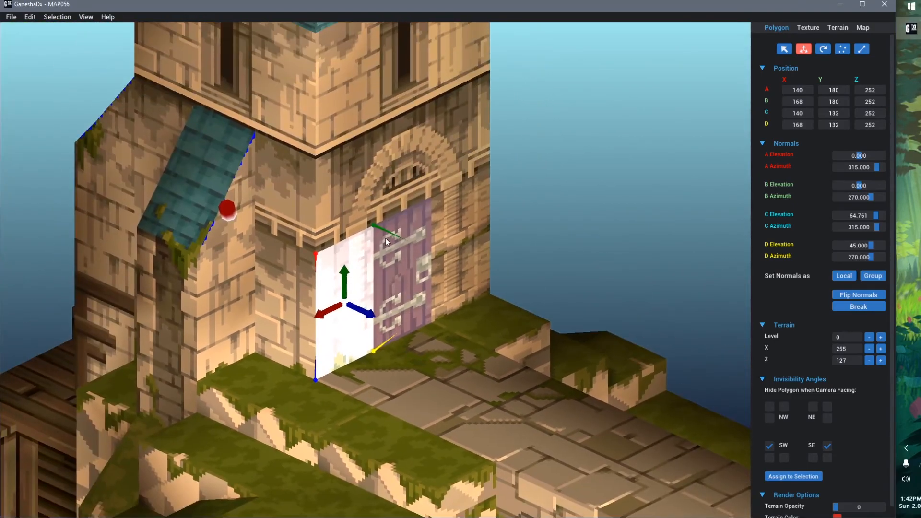
{"action": "middle_click_drag", "start_coordinate": [368, 354], "coordinate": [385, 396]}
Select the stack of wall panels above the lowest one beside the door, up to the roof, and delete them
{"action": "left_click", "coordinate": [361, 229]}
{"action": "left_click", "coordinate": [363, 294], "text": "ctrl"}
{"action": "left_click", "coordinate": [370, 265]}
{"action": "left_click", "coordinate": [366, 225], "text": "ctrl"}
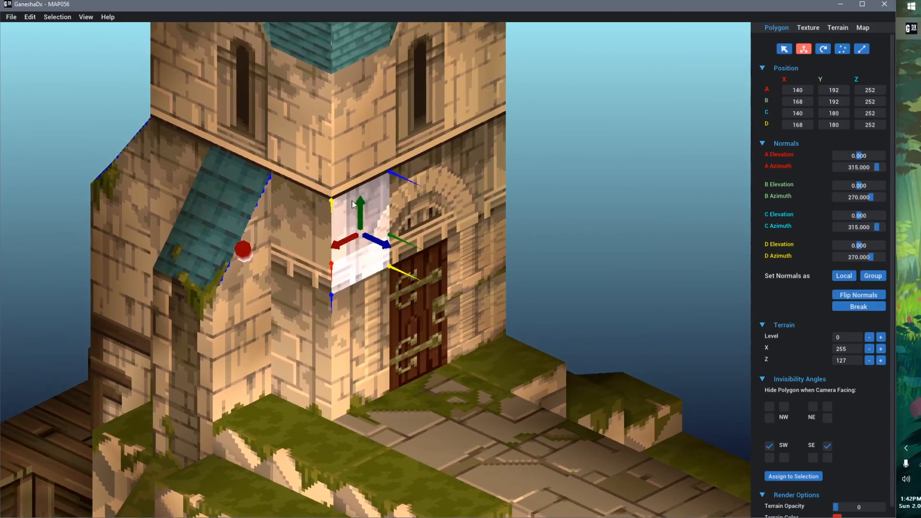
{"action": "left_click", "coordinate": [363, 289]}
{"action": "left_click", "coordinate": [362, 261]}
{"action": "left_click", "coordinate": [354, 225]}
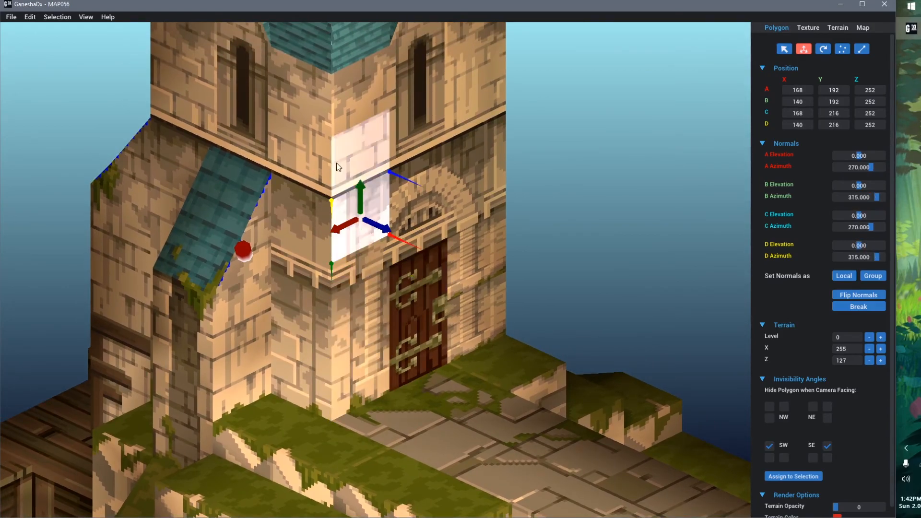
{"action": "left_click", "coordinate": [339, 166]}
{"action": "left_click", "coordinate": [344, 116]}
{"action": "left_click", "coordinate": [364, 261], "text": "ctrl"}
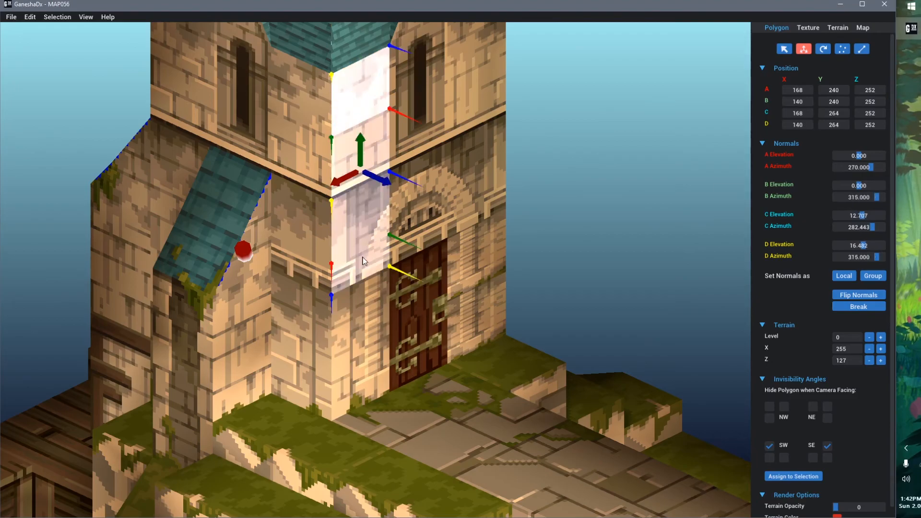
{"action": "key", "text": "Delete"}
Stretch the remaining wall panel's top edge up to the roof at Y 264, then clear the selection
{"action": "left_click", "coordinate": [359, 308]}
{"action": "key", "text": "t"}
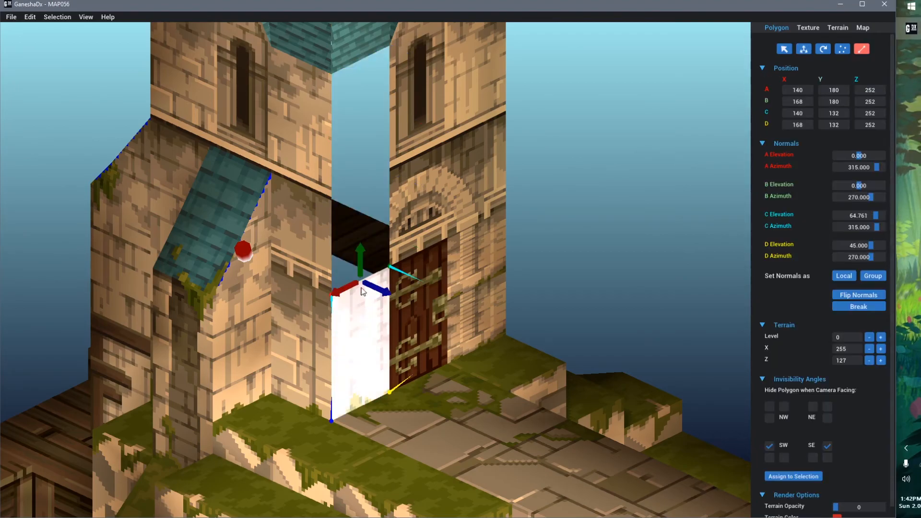
{"action": "left_click_drag", "start_coordinate": [361, 260], "coordinate": [350, 131]}
{"action": "left_click", "coordinate": [589, 183]}
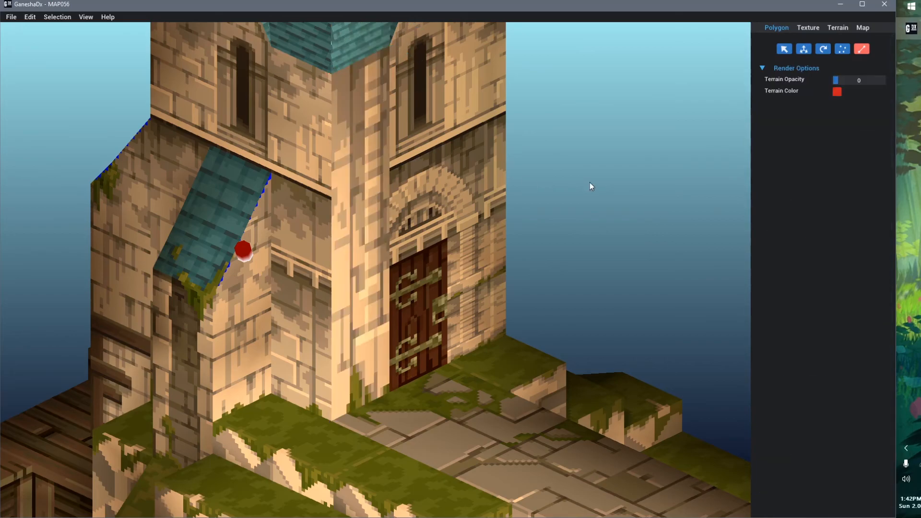
Examine the stretched wall panel's texture against the neighbouring door and tower walls
{"action": "scroll", "coordinate": [518, 316], "scroll_direction": "down", "scroll_amount": 4}
{"action": "right_click_drag", "start_coordinate": [518, 316], "coordinate": [518, 309]}
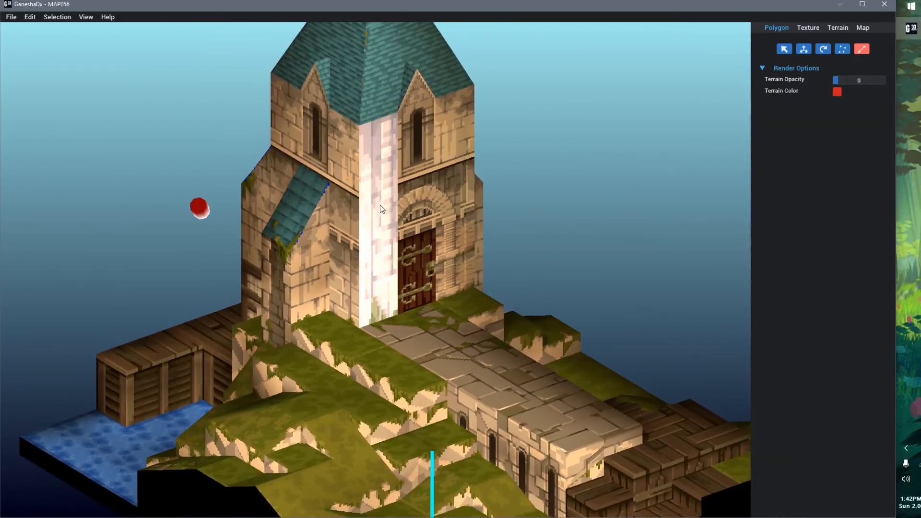
{"action": "left_click", "coordinate": [413, 263]}
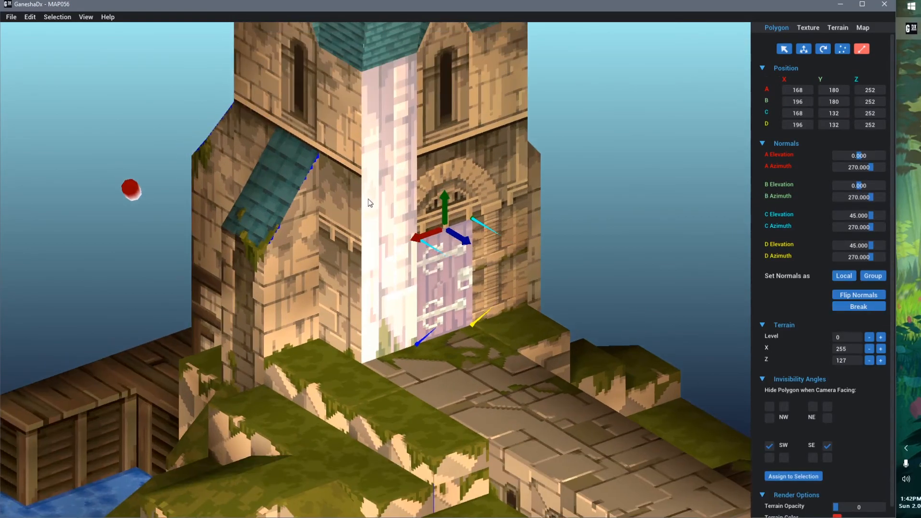
{"action": "left_click", "coordinate": [376, 258]}
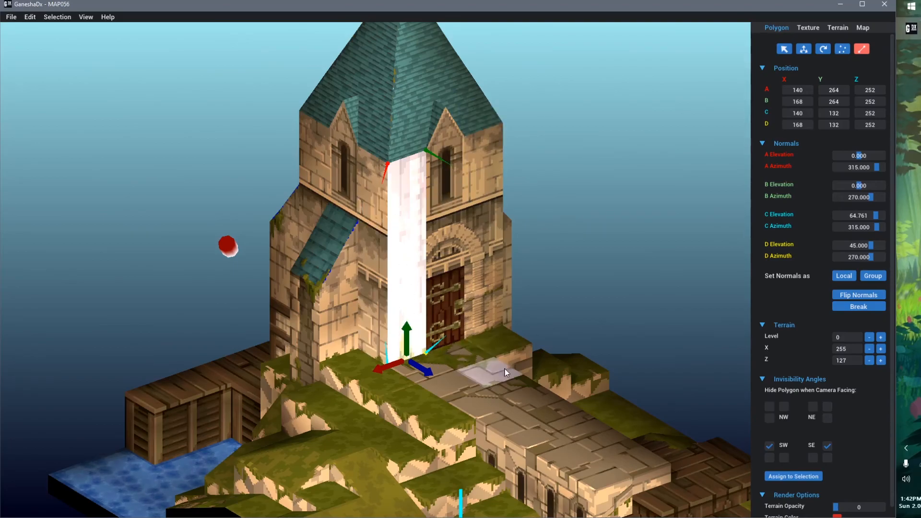
{"action": "key", "text": "Escape"}
{"action": "scroll", "coordinate": [487, 368], "scroll_direction": "up", "scroll_amount": 3}
{"action": "middle_click_drag", "start_coordinate": [486, 369], "coordinate": [450, 311]}
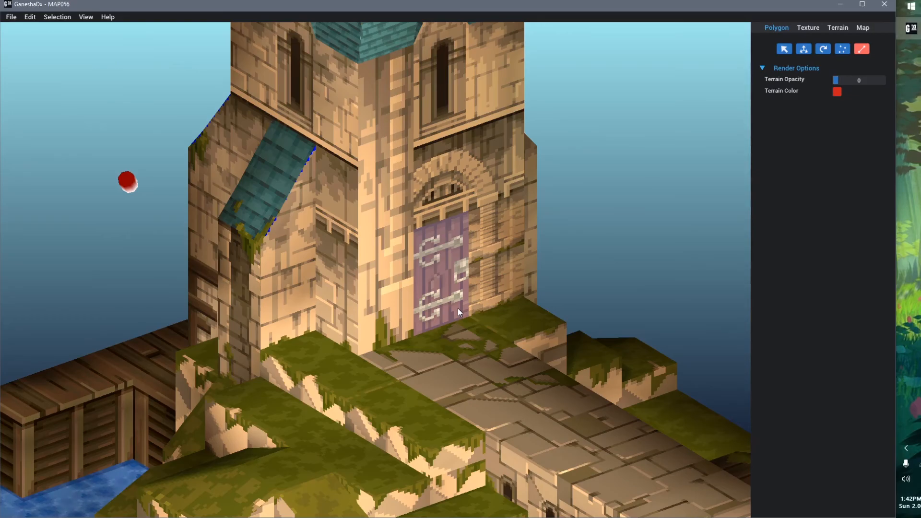
{"action": "scroll", "coordinate": [460, 310], "scroll_direction": "down", "scroll_amount": 3}
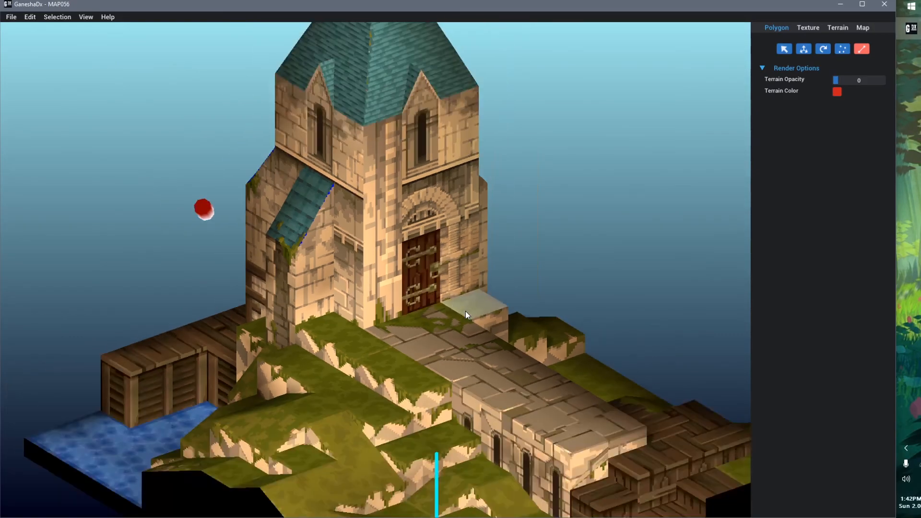
Inspect the stretched wall panel's shape and vertices from a low angle and from the front of the tower
{"action": "mouse_move", "coordinate": [438, 317]}
{"action": "right_mouse_down"}
{"action": "mouse_move", "coordinate": [451, 318]}
{"action": "mouse_move", "coordinate": [427, 307]}
{"action": "right_mouse_up"}
{"action": "right_click_drag", "start_coordinate": [494, 379], "coordinate": [437, 341]}
{"action": "right_click_drag", "start_coordinate": [337, 382], "coordinate": [381, 387]}
{"action": "scroll", "coordinate": [436, 378], "scroll_direction": "up", "scroll_amount": 4}
{"action": "middle_click_drag", "start_coordinate": [436, 379], "coordinate": [409, 412]}
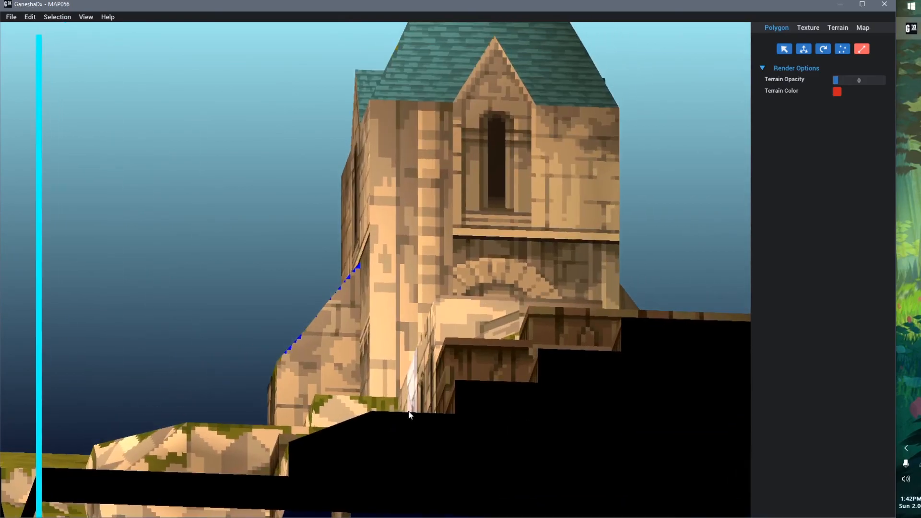
{"action": "left_click", "coordinate": [419, 242]}
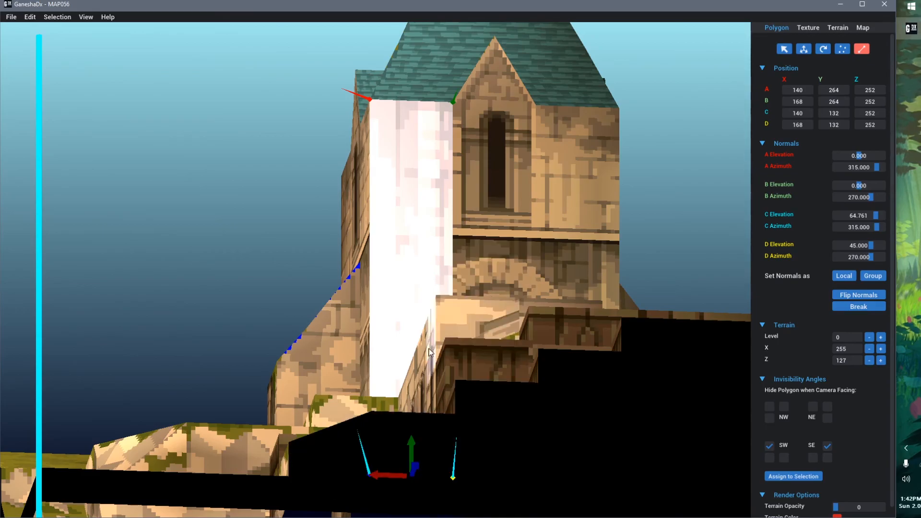
{"action": "right_click_drag", "start_coordinate": [427, 430], "coordinate": [441, 455]}
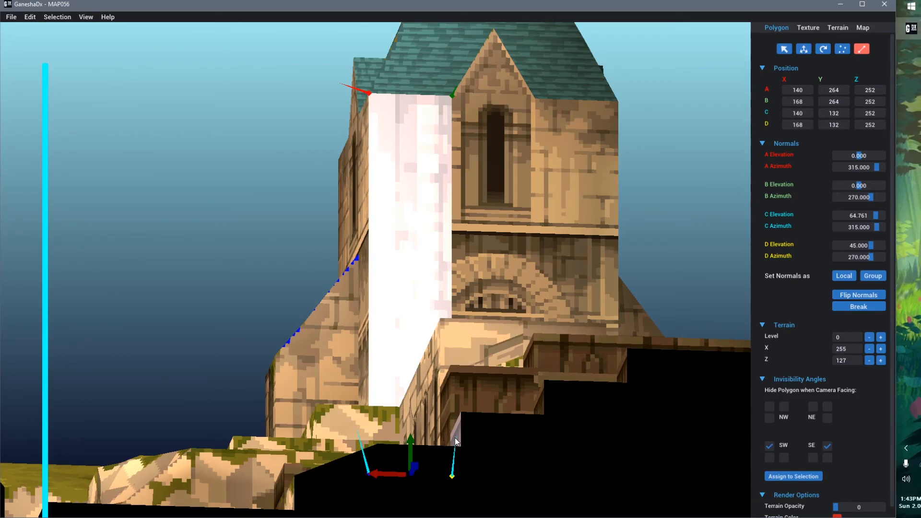
{"action": "scroll", "coordinate": [338, 291], "scroll_direction": "down", "scroll_amount": 5}
{"action": "right_click_drag", "start_coordinate": [403, 291], "coordinate": [444, 321]}
{"action": "scroll", "coordinate": [444, 321], "scroll_direction": "up", "scroll_amount": 2}
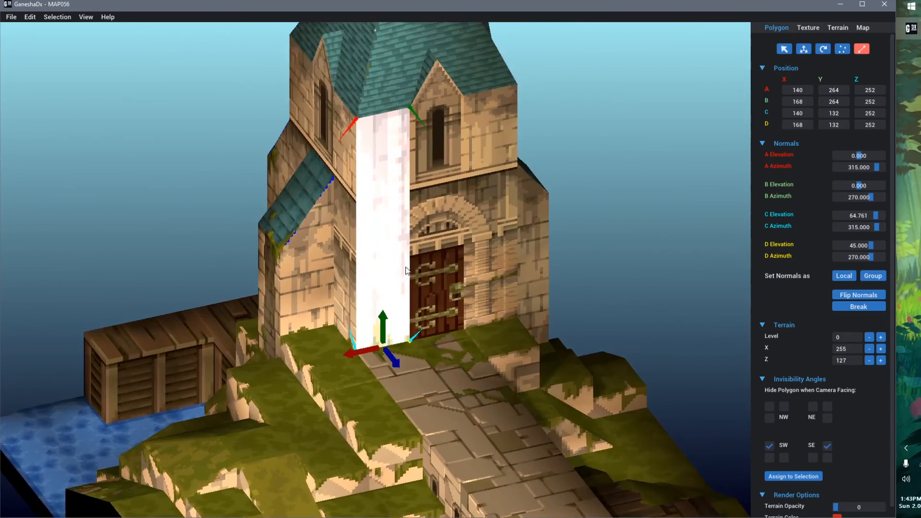
Reopen MAP056.GNS, discarding the edits made to the tower and ledge
{"action": "key", "text": "ctrl+o"}
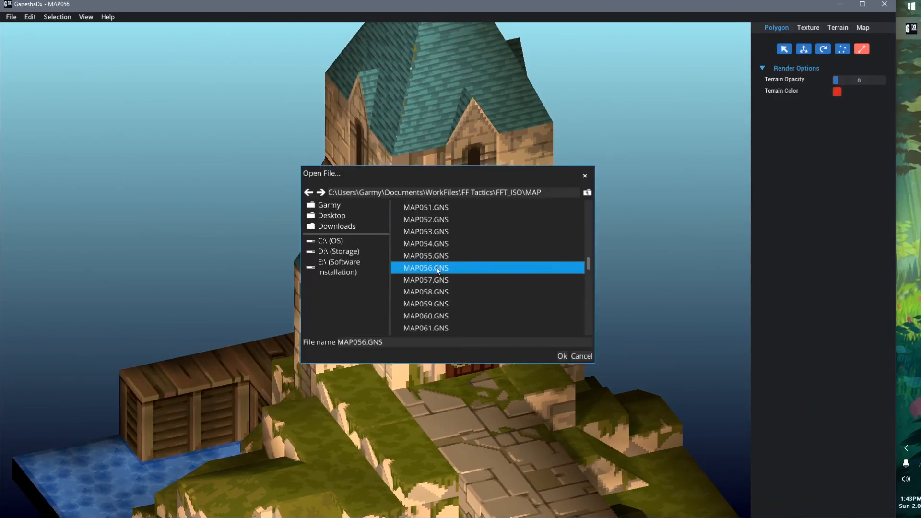
{"action": "key", "text": "Return"}
{"action": "scroll", "coordinate": [415, 322], "scroll_direction": "up", "scroll_amount": 4}
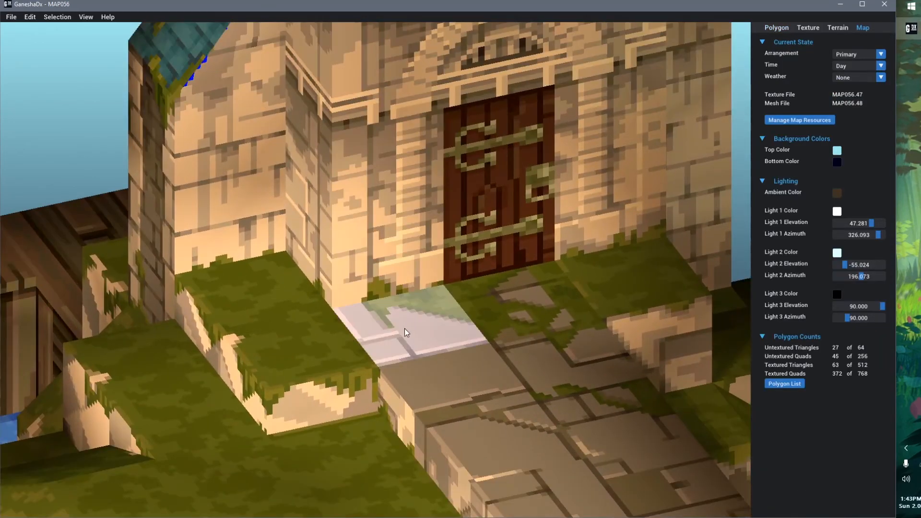
Duplicate the wall panel beside the tower door and move the copy along Z to 248
{"action": "left_click", "coordinate": [414, 322]}
{"action": "left_click", "coordinate": [379, 259]}
{"action": "key", "text": "w"}
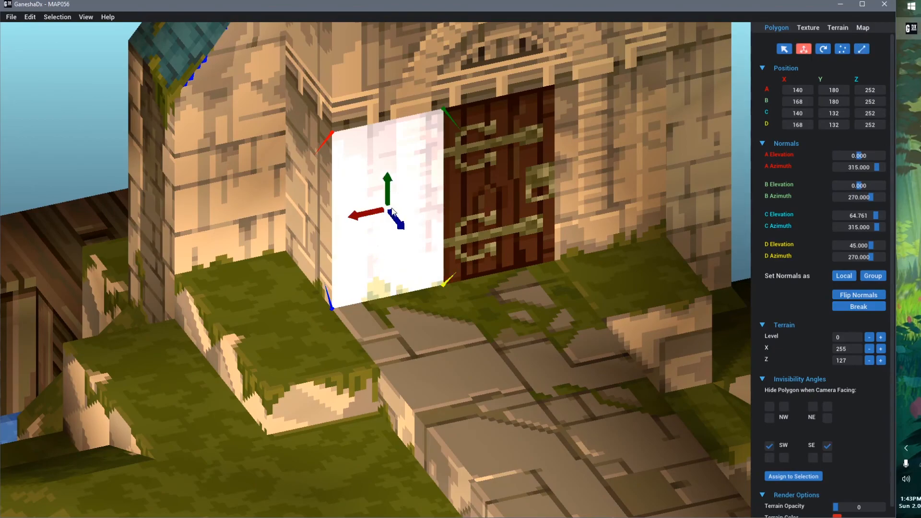
{"action": "left_click_drag", "start_coordinate": [409, 233], "coordinate": [411, 235]}
Lower the top edge of the copied wall panel to Y 153
{"action": "key", "text": "t"}
{"action": "key", "text": "t"}
{"action": "key", "text": "t"}
{"action": "key", "text": "t"}
{"action": "key", "text": "t"}
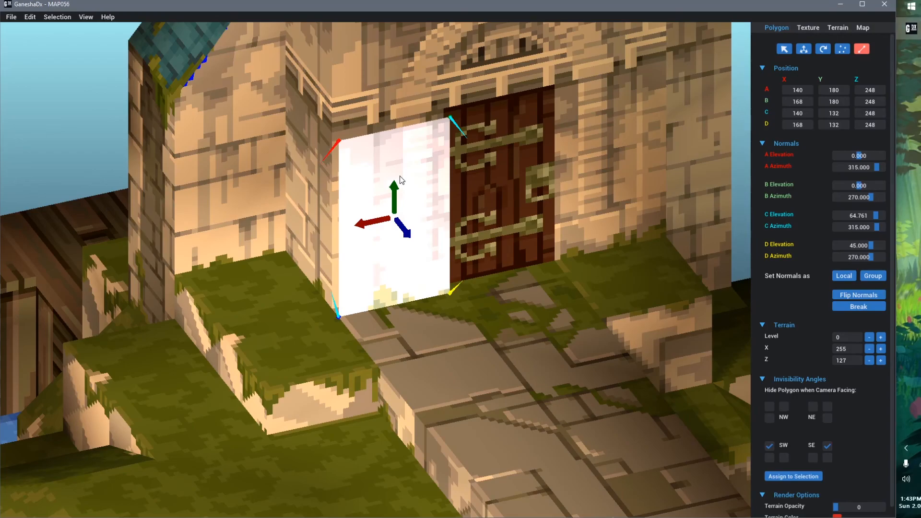
{"action": "left_click_drag", "start_coordinate": [395, 110], "coordinate": [395, 205]}
Select the paving tile below the copied panel and the original wall panel behind it
{"action": "left_click", "coordinate": [402, 303]}
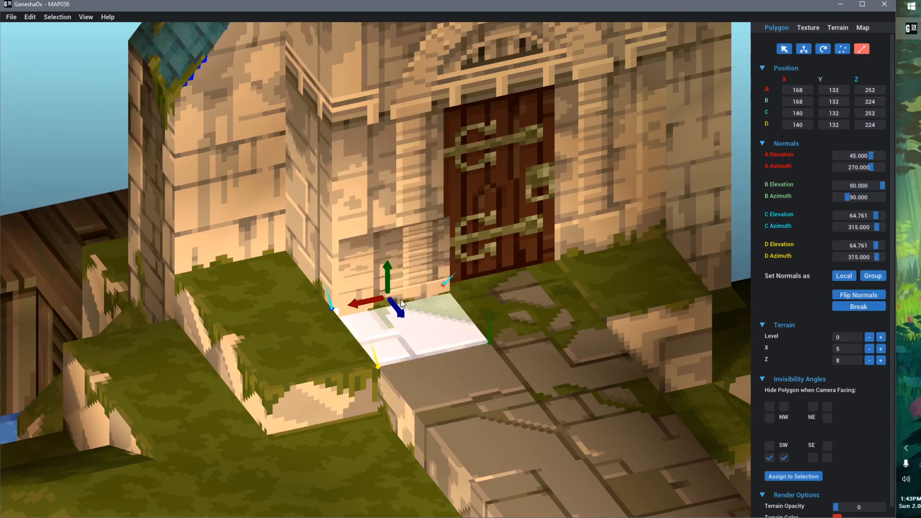
{"action": "left_click", "coordinate": [409, 291]}
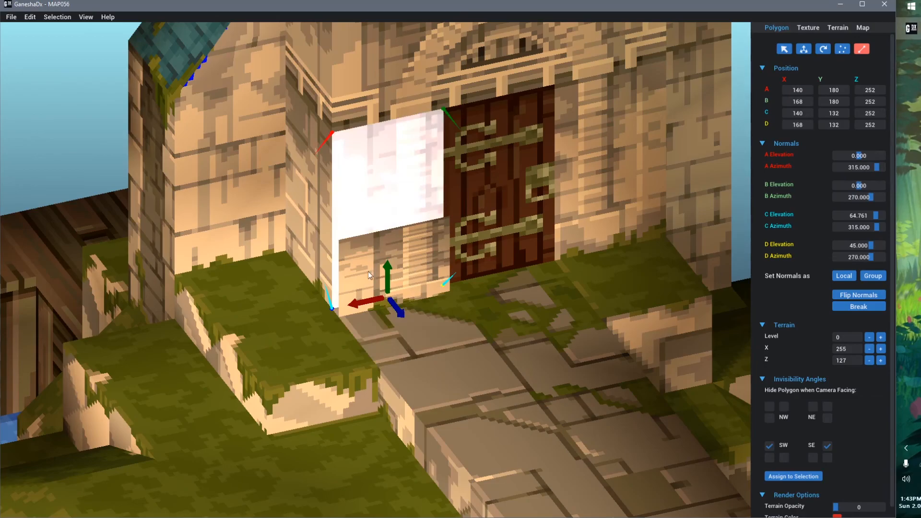
{"action": "right_click_drag", "start_coordinate": [314, 398], "coordinate": [359, 343]}
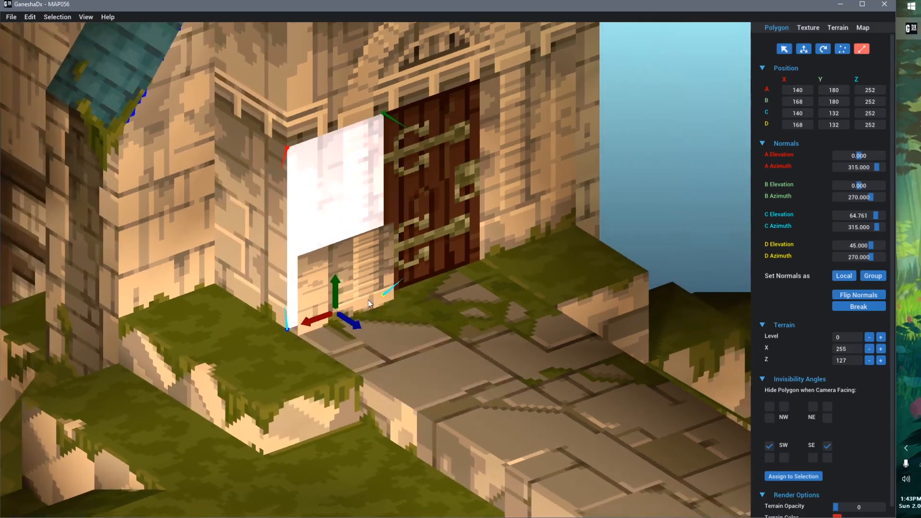
Select the copied wall panel and raise its bottom edge to Y 144
{"action": "key", "text": "w"}
{"action": "left_click", "coordinate": [391, 290]}
{"action": "scroll", "coordinate": [353, 333], "scroll_direction": "up", "scroll_amount": 2}
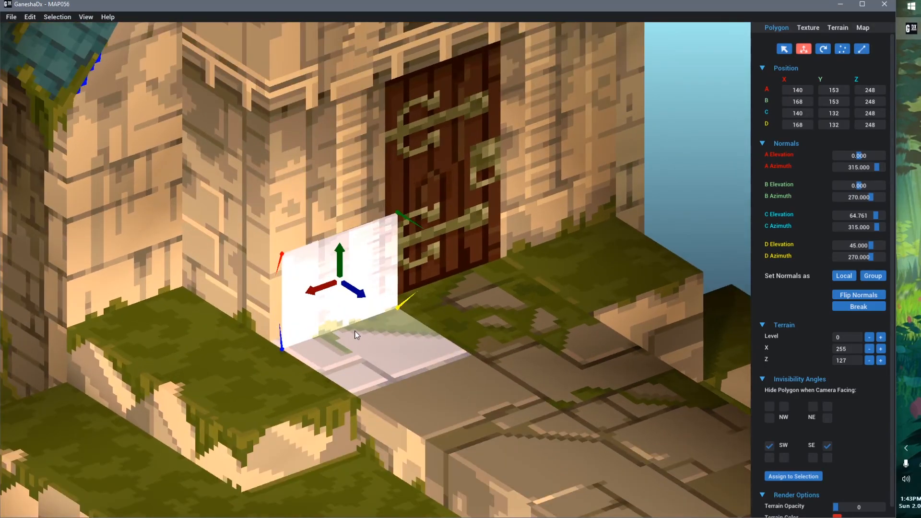
{"action": "middle_click_drag", "start_coordinate": [354, 333], "coordinate": [395, 319]}
{"action": "key", "text": "t"}
{"action": "left_click_drag", "start_coordinate": [381, 295], "coordinate": [379, 257]}
Move the copied panel's door-side edge along X to 147 to form a small plate
{"action": "key", "text": "t"}
{"action": "key", "text": "t"}
{"action": "key", "text": "t"}
{"action": "key", "text": "t"}
{"action": "key", "text": "t"}
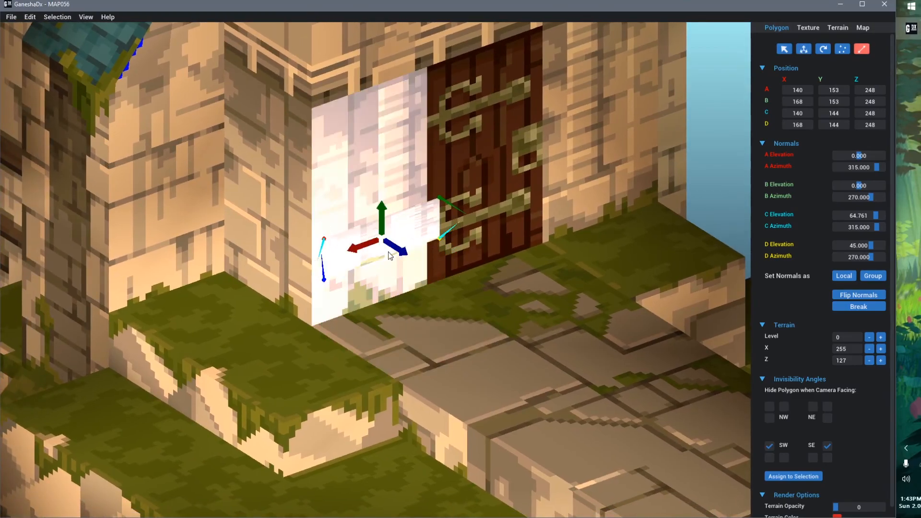
{"action": "left_click_drag", "start_coordinate": [417, 229], "coordinate": [331, 260]}
{"action": "scroll", "coordinate": [600, 223], "scroll_direction": "down", "scroll_amount": 2}
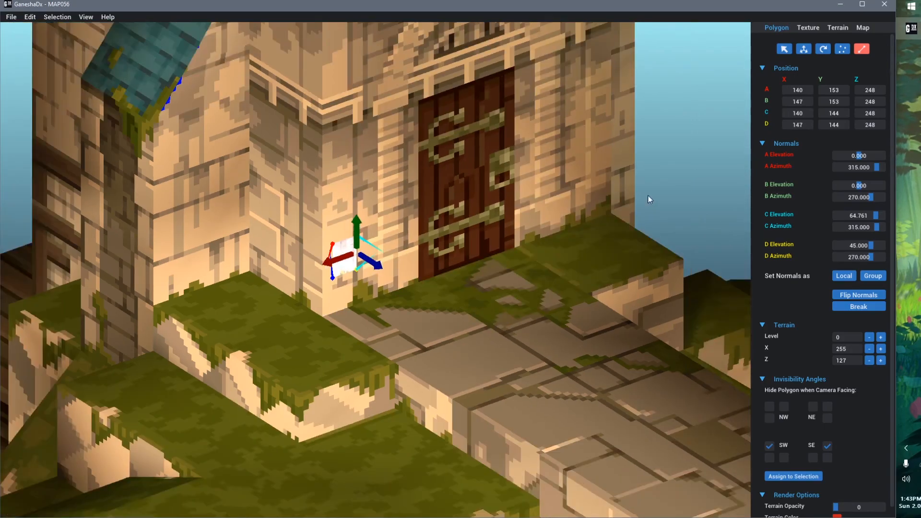
Select the wall panel beside the door together with the small plate in front of it, and select the wall panel alone
{"action": "left_click", "coordinate": [644, 198]}
{"action": "right_click_drag", "start_coordinate": [520, 327], "coordinate": [525, 324]}
{"action": "left_click", "coordinate": [329, 235]}
{"action": "left_click", "coordinate": [330, 262], "text": "ctrl"}
{"action": "key", "text": "w"}
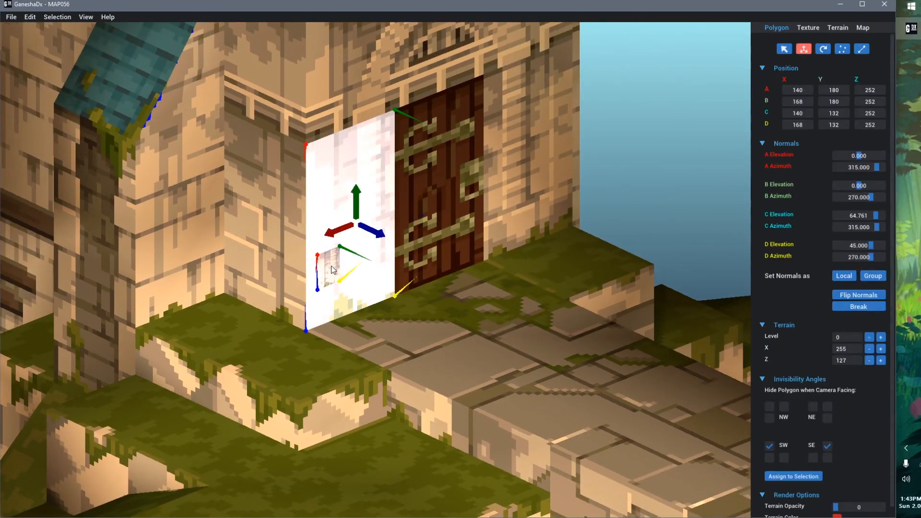
{"action": "right_click_drag", "start_coordinate": [370, 297], "coordinate": [402, 290]}
{"action": "key", "text": "Right"}
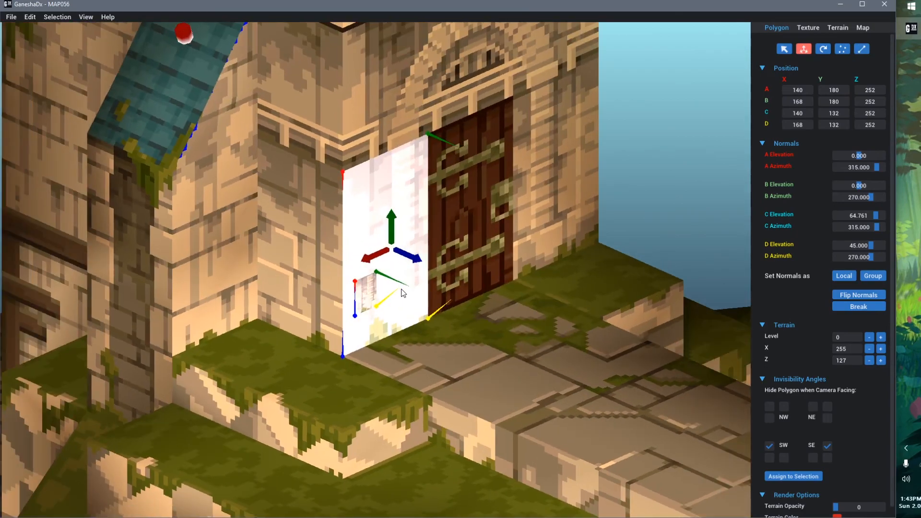
{"action": "left_click", "coordinate": [668, 193]}
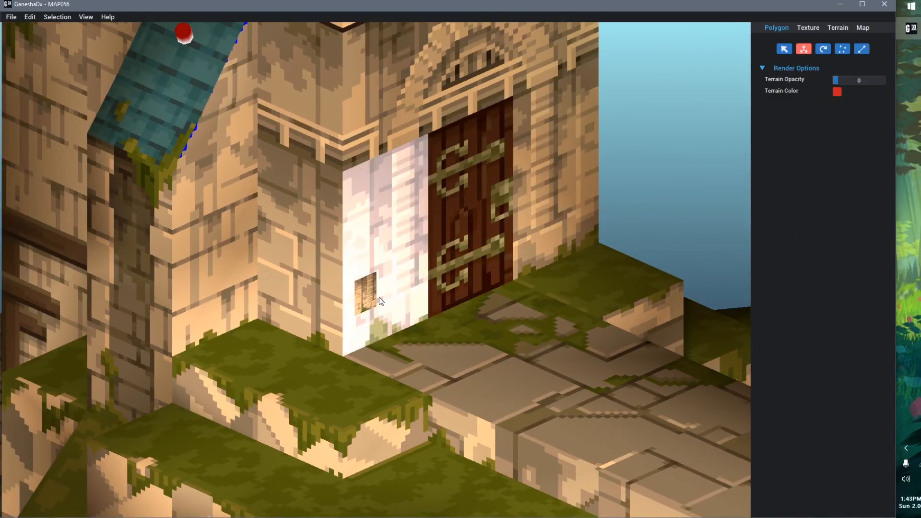
{"action": "left_click", "coordinate": [400, 232]}
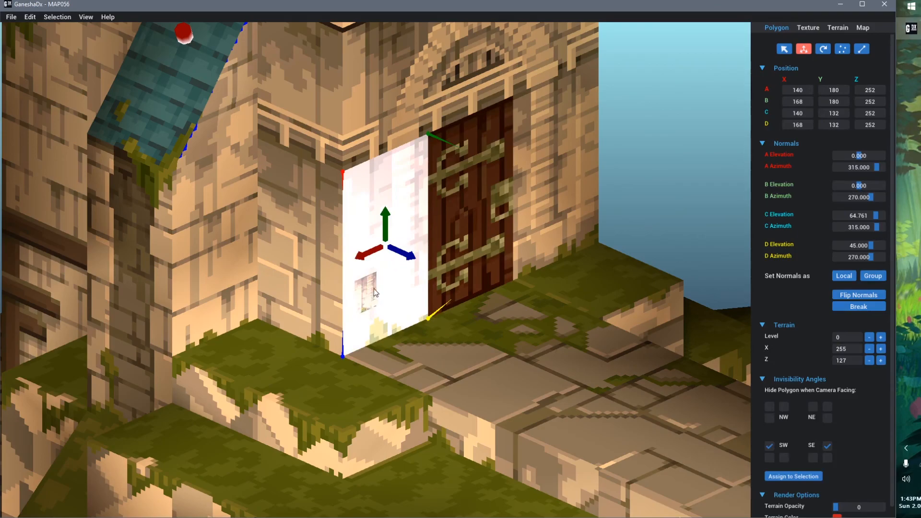
Select the small plate in front of the wall panel and delete it
{"action": "left_click", "coordinate": [369, 300]}
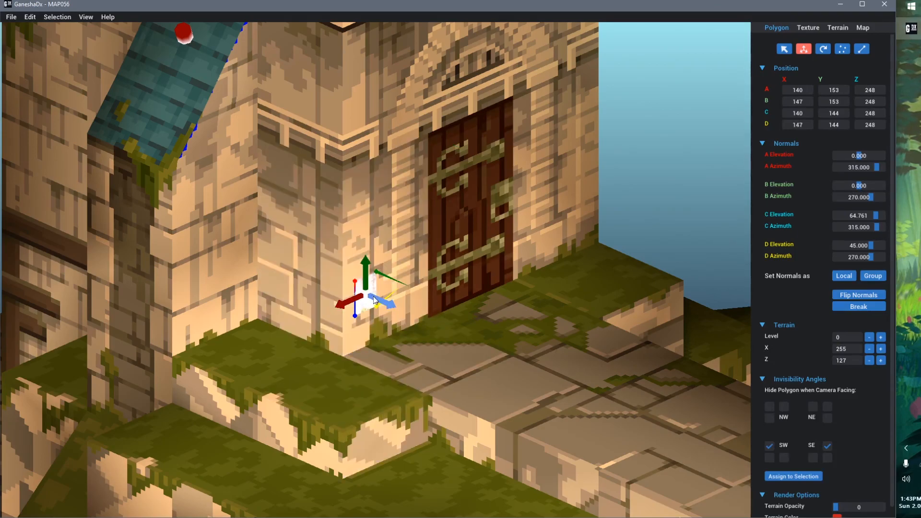
{"action": "left_click_drag", "start_coordinate": [373, 296], "coordinate": [370, 294]}
{"action": "key", "text": "Delete"}
Duplicate the wall panel beside the door at Z 250 and set the copy's texture palette to 2
{"action": "left_click", "coordinate": [395, 259]}
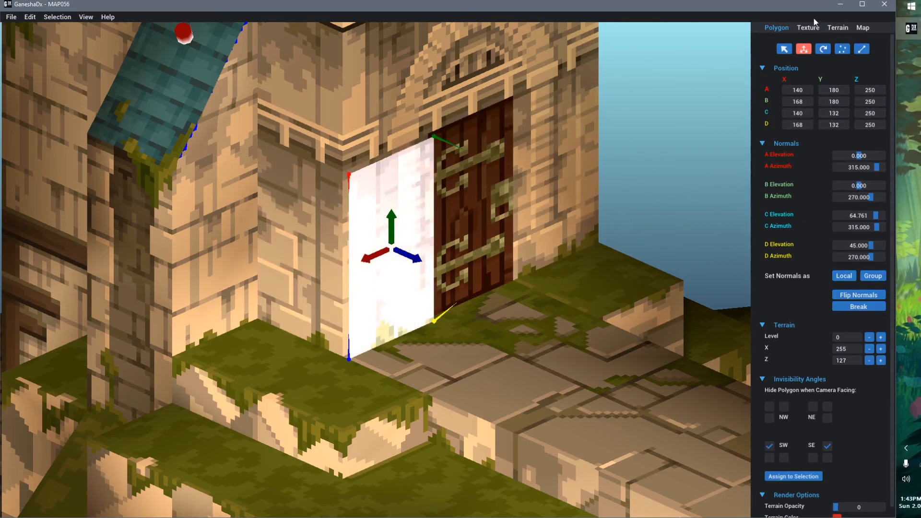
{"action": "left_click", "coordinate": [808, 28]}
{"action": "left_click", "coordinate": [881, 129]}
{"action": "left_click", "coordinate": [881, 128]}
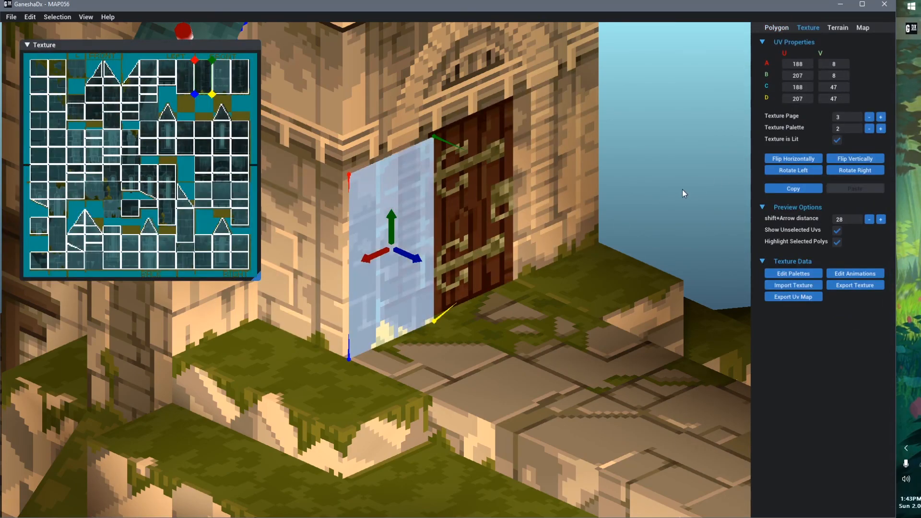
{"action": "left_click", "coordinate": [698, 192]}
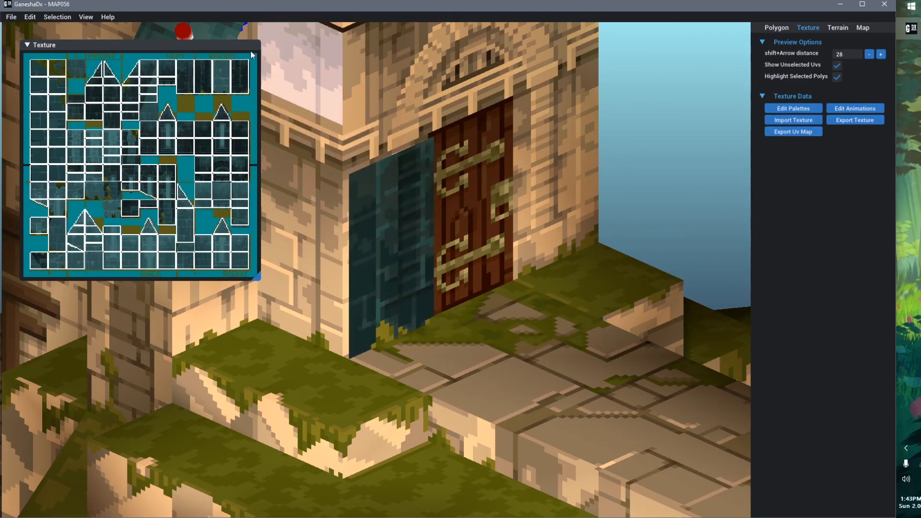
Collapse the Texture window and select the original wall panel and its recoloured copy in turn to compare them
{"action": "double_click", "coordinate": [249, 43]}
{"action": "left_click", "coordinate": [382, 240]}
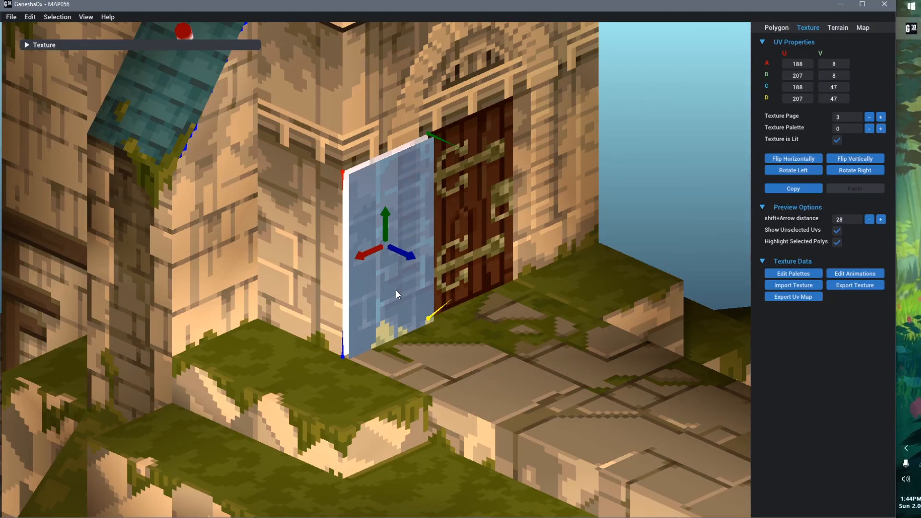
{"action": "left_click", "coordinate": [409, 187]}
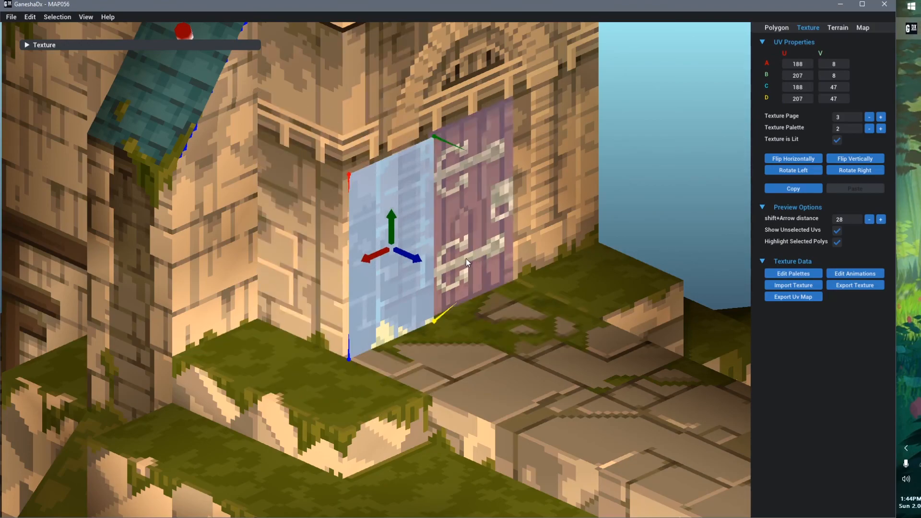
{"action": "scroll", "coordinate": [449, 271], "scroll_direction": "down", "scroll_amount": 2}
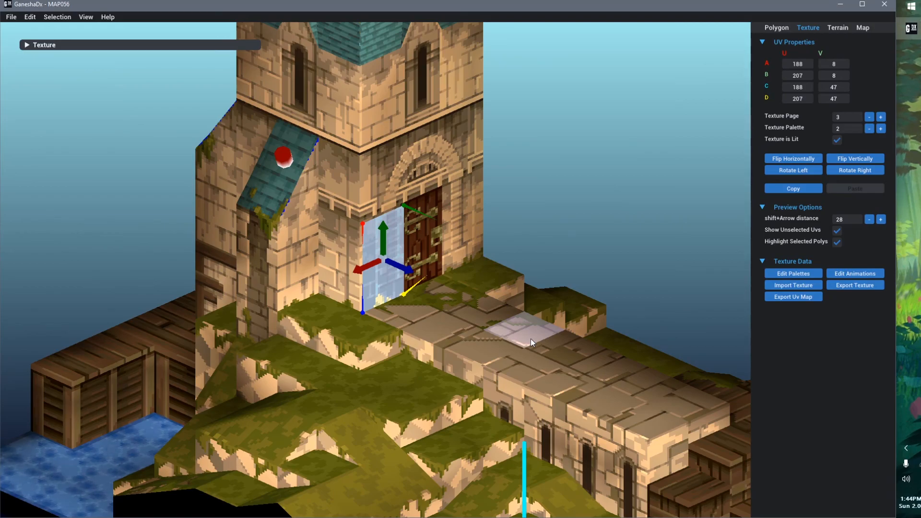
Select the recoloured wall panel copy and delete it
{"action": "left_click", "coordinate": [586, 249]}
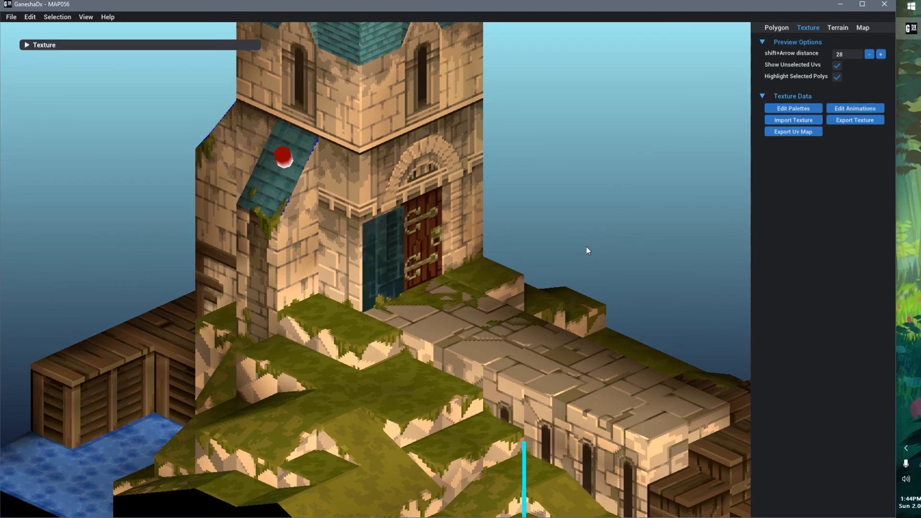
{"action": "left_click", "coordinate": [389, 258]}
{"action": "left_click", "coordinate": [388, 257]}
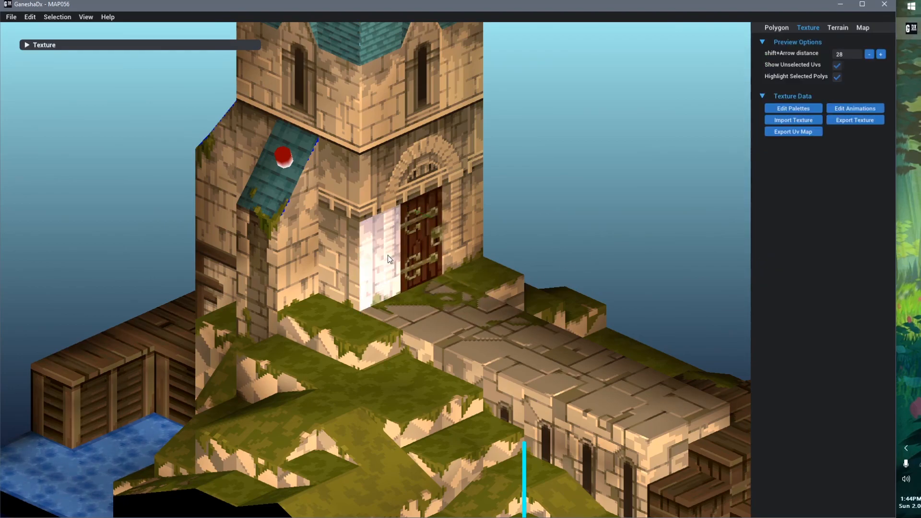
Select individual faces of the paving, wall, door and grassy ledge to inspect the polygons that make up the map
{"action": "left_click", "coordinate": [439, 330]}
{"action": "left_click", "coordinate": [485, 354]}
{"action": "left_click", "coordinate": [520, 366]}
{"action": "left_click", "coordinate": [384, 261]}
{"action": "left_click", "coordinate": [419, 237]}
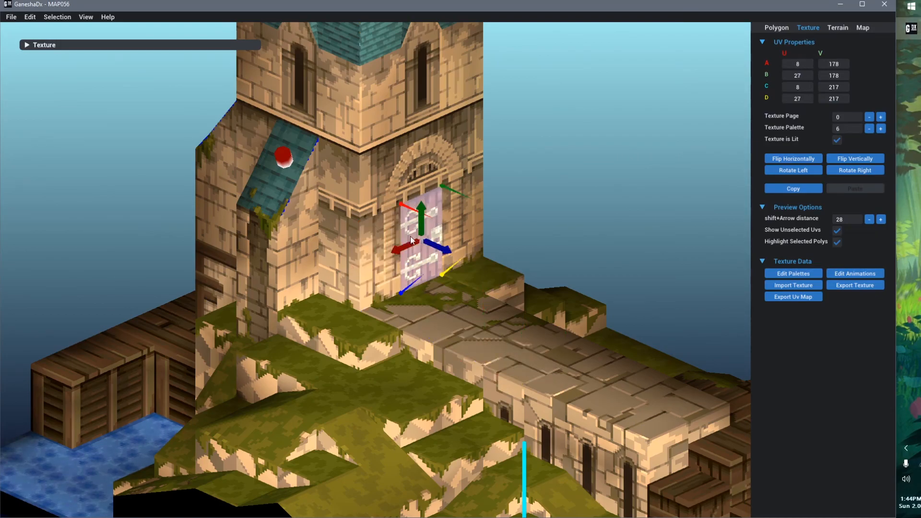
{"action": "left_click", "coordinate": [385, 355]}
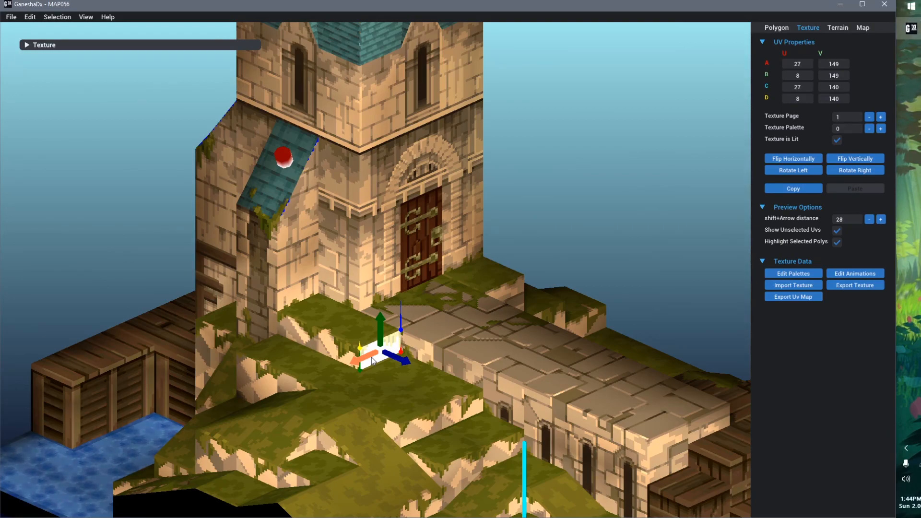
Return to polygon editing, clear the selection and bring the whole map into view
{"action": "scroll", "coordinate": [465, 282], "scroll_direction": "down", "scroll_amount": 5}
{"action": "left_click", "coordinate": [776, 28]}
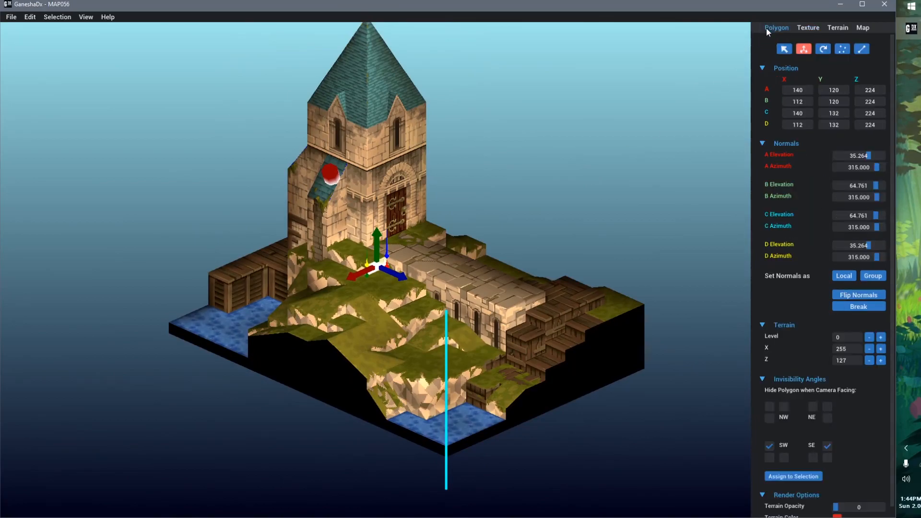
{"action": "left_click", "coordinate": [500, 214]}
{"action": "middle_click_drag", "start_coordinate": [493, 249], "coordinate": [454, 229]}
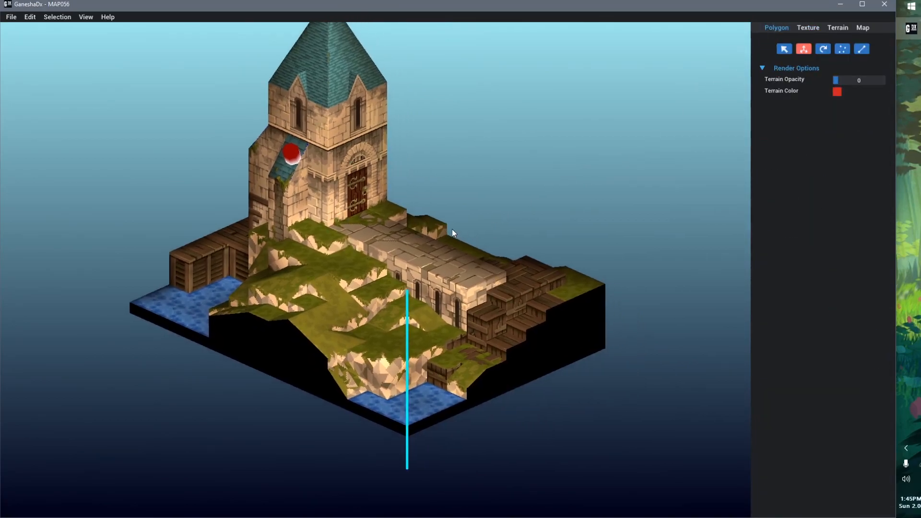